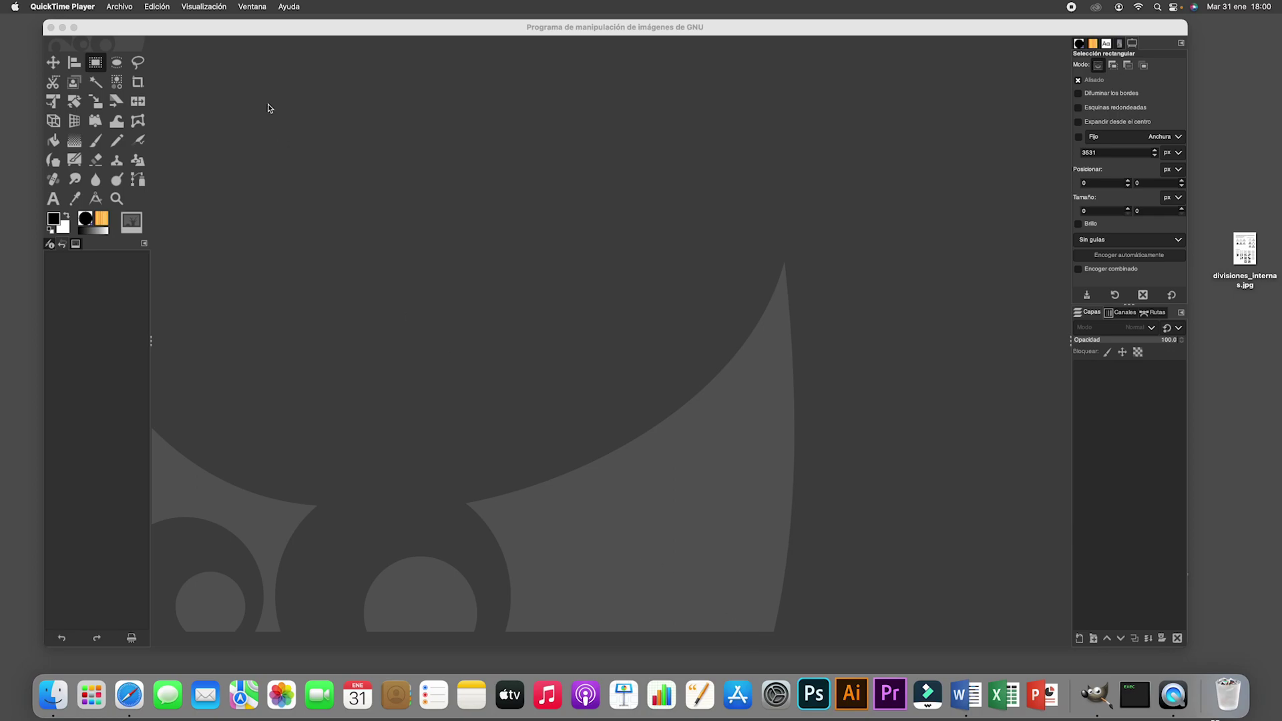
# Open the user interface settings (Interfaz) in the program's preferences
pyautogui.click(231, 37)
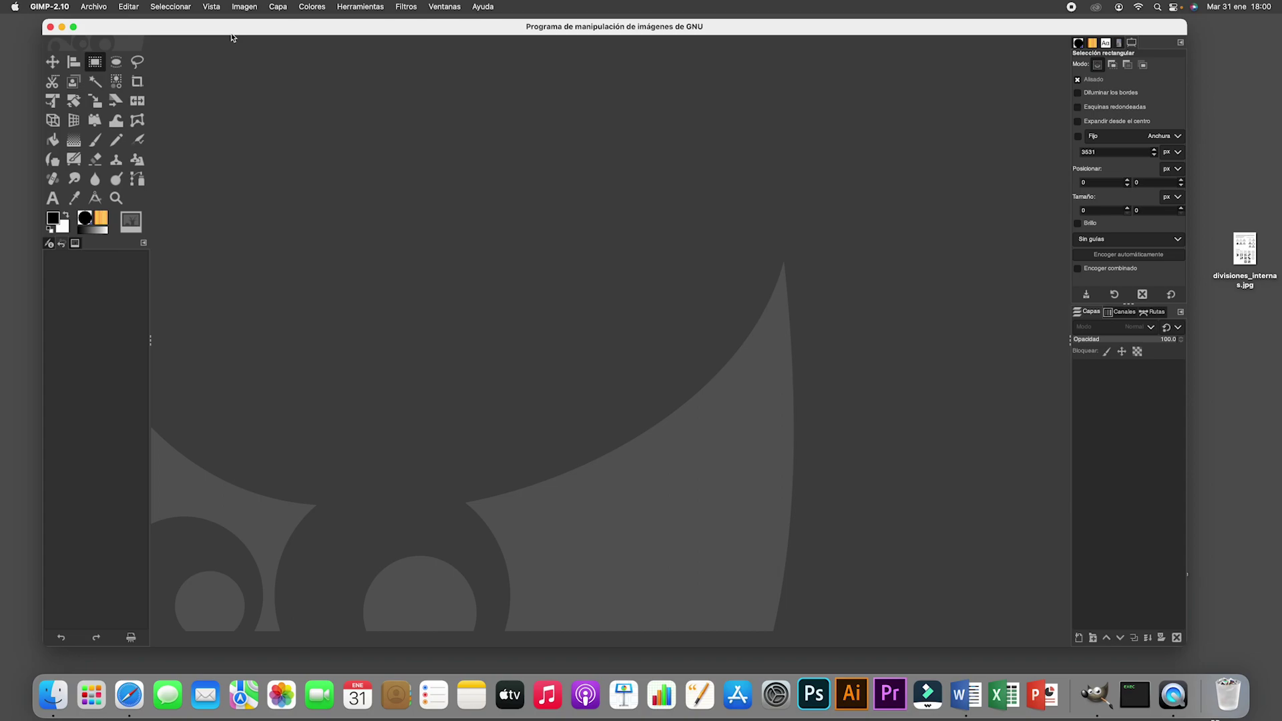
pyautogui.click(53, 8)
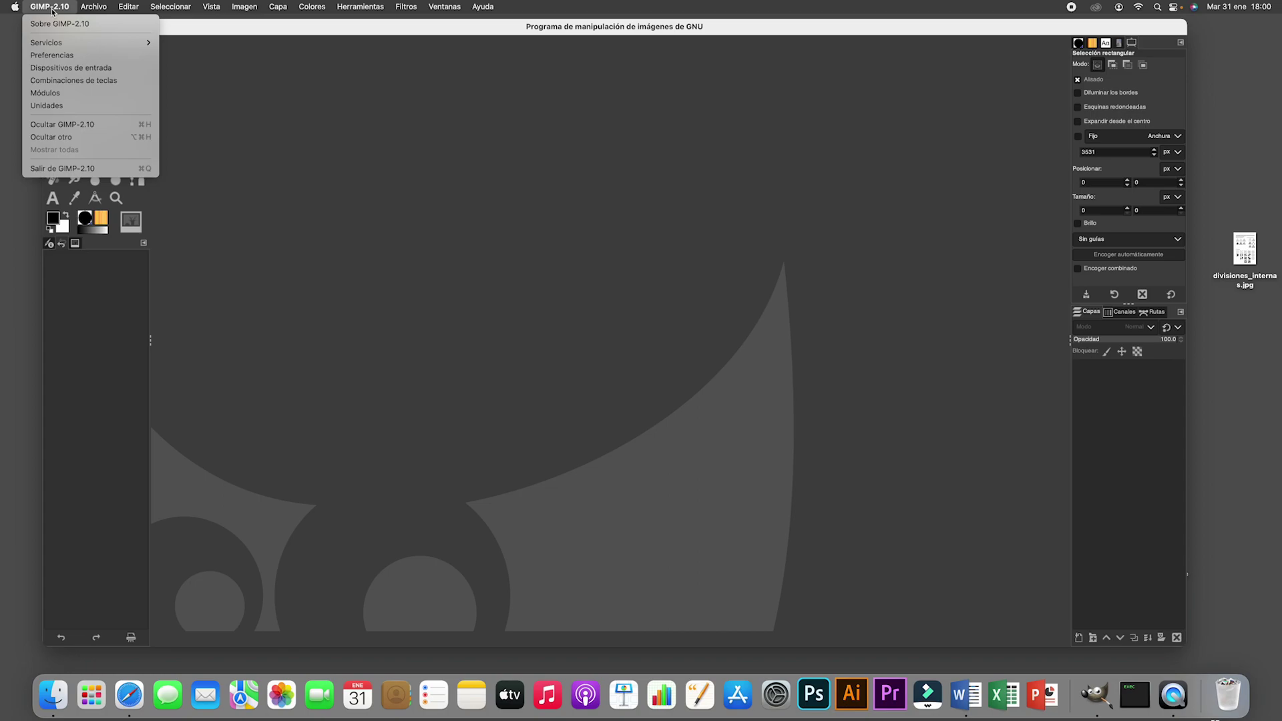
pyautogui.moveTo(127, 8)
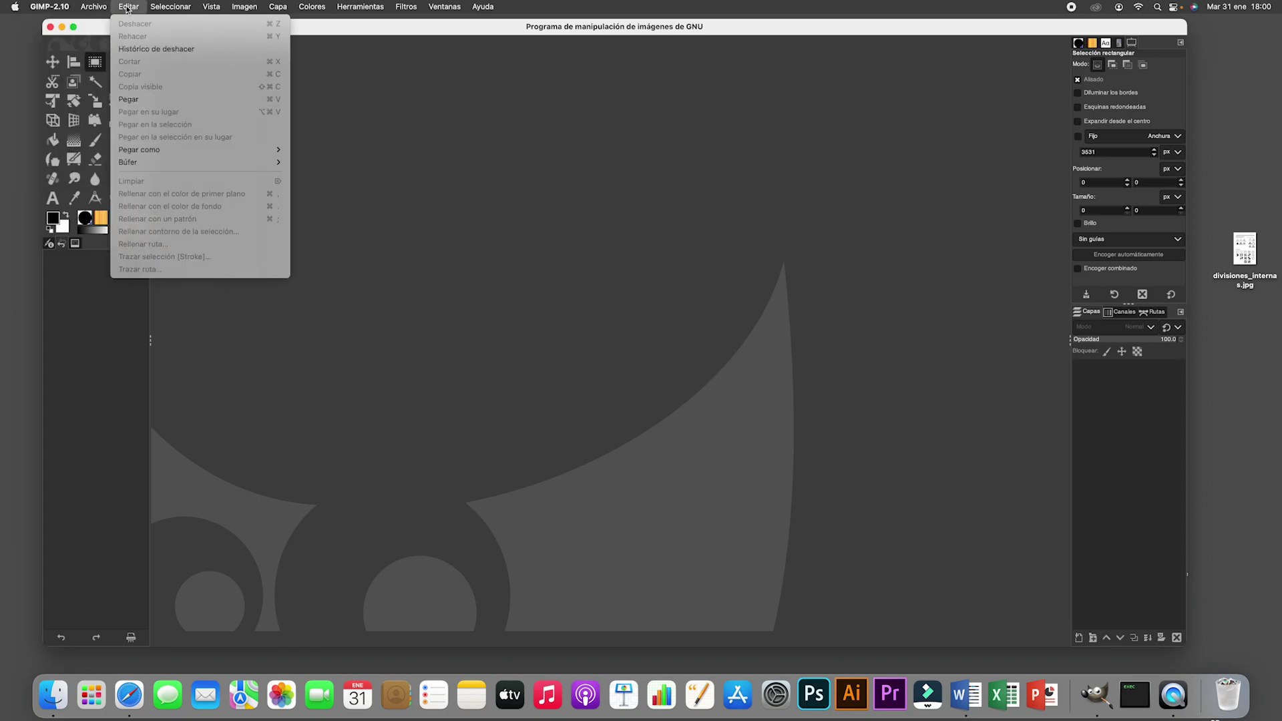
pyautogui.moveTo(51, 7)
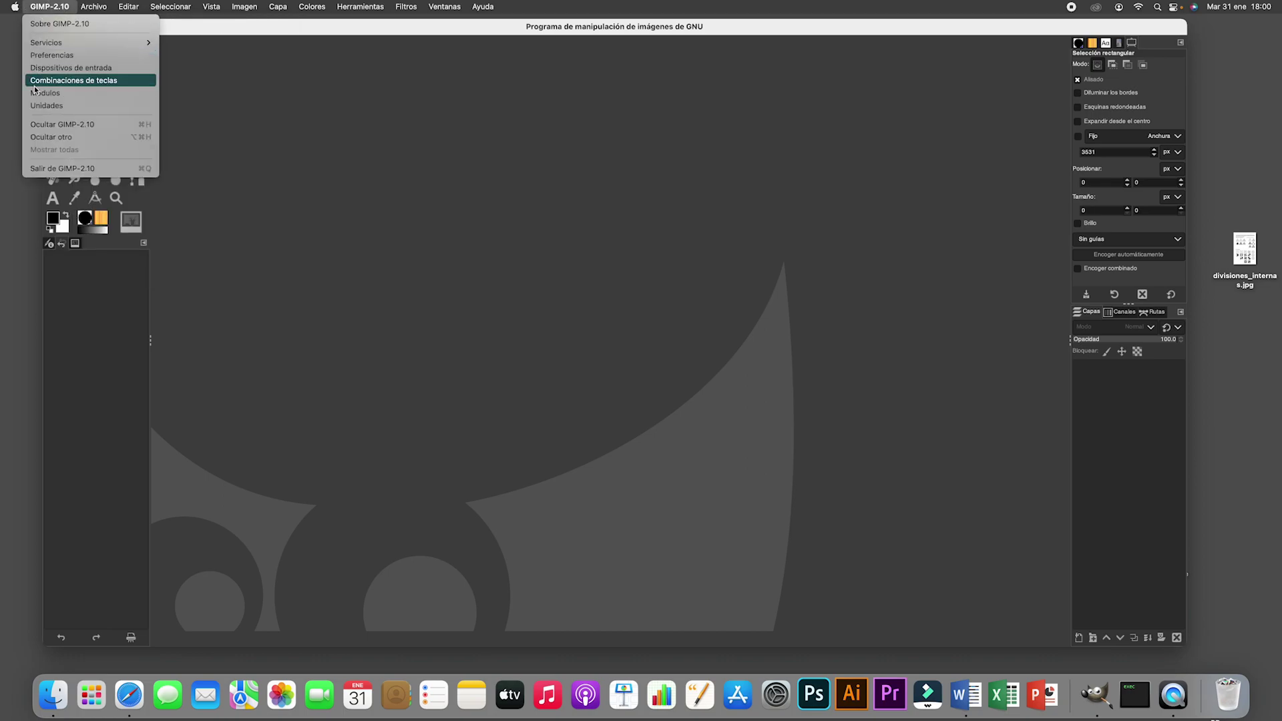
pyautogui.click(46, 58)
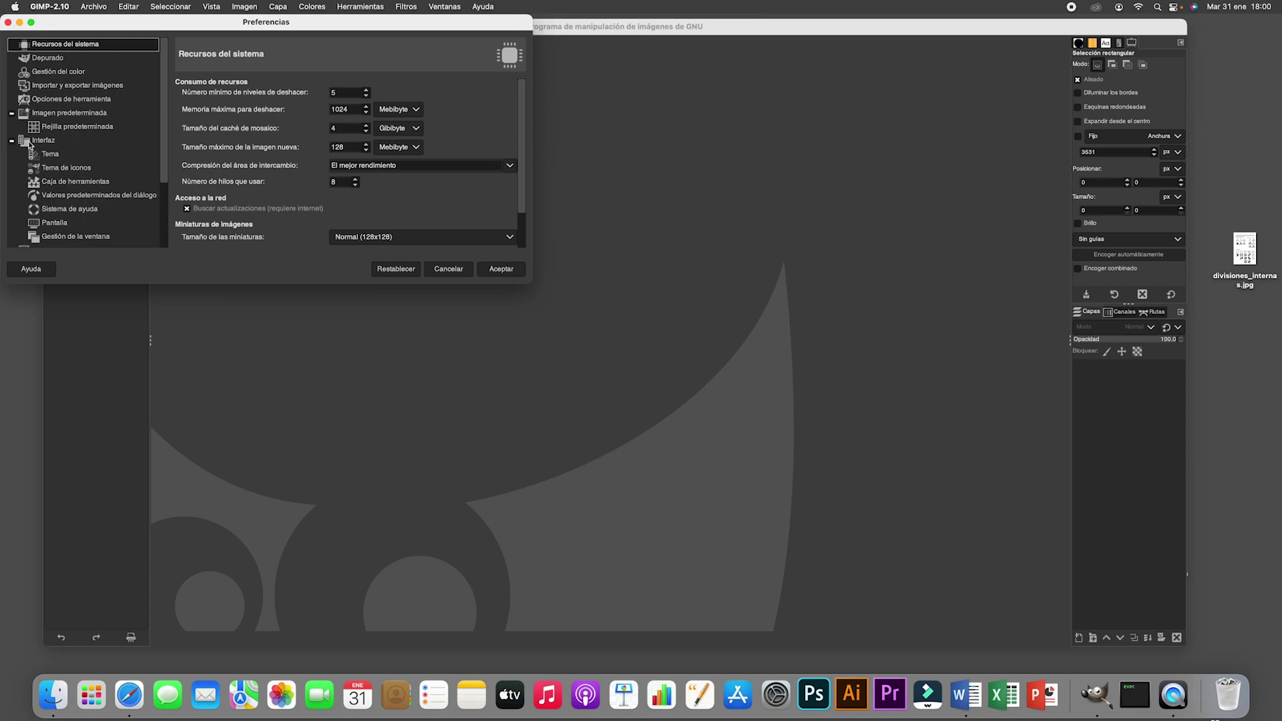
pyautogui.scroll(-4, 158, 152)
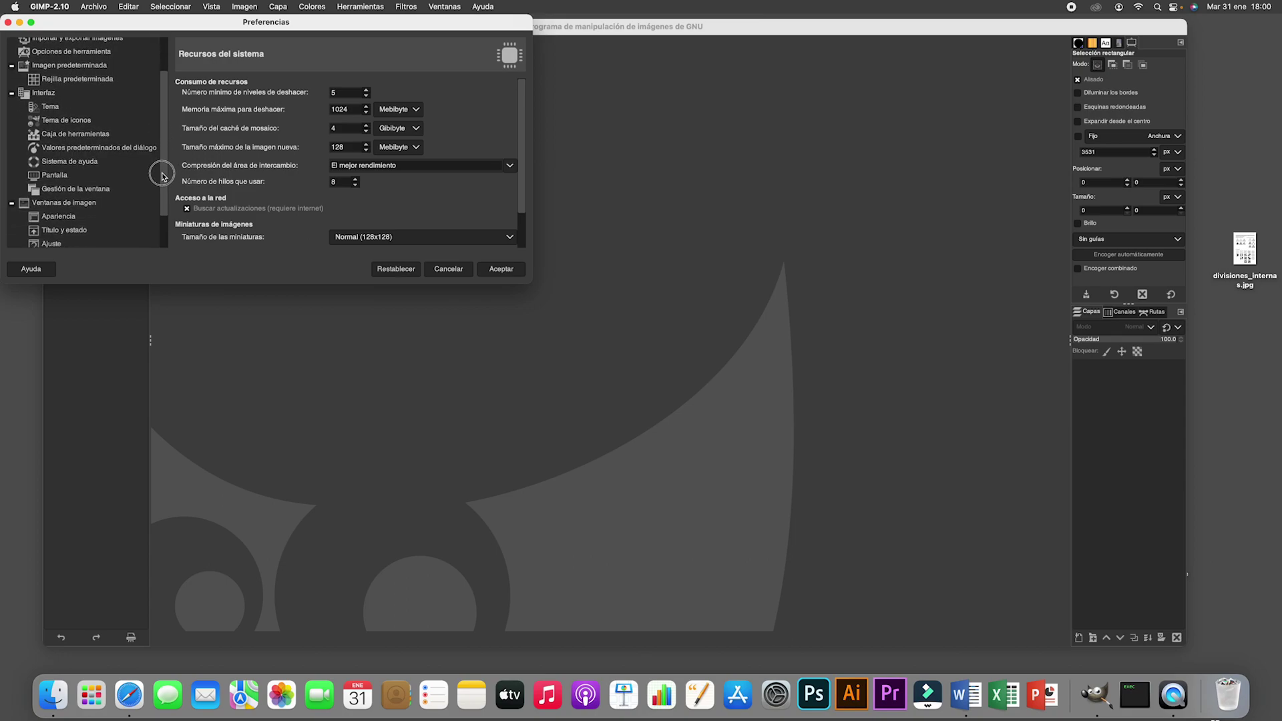
pyautogui.click(41, 93)
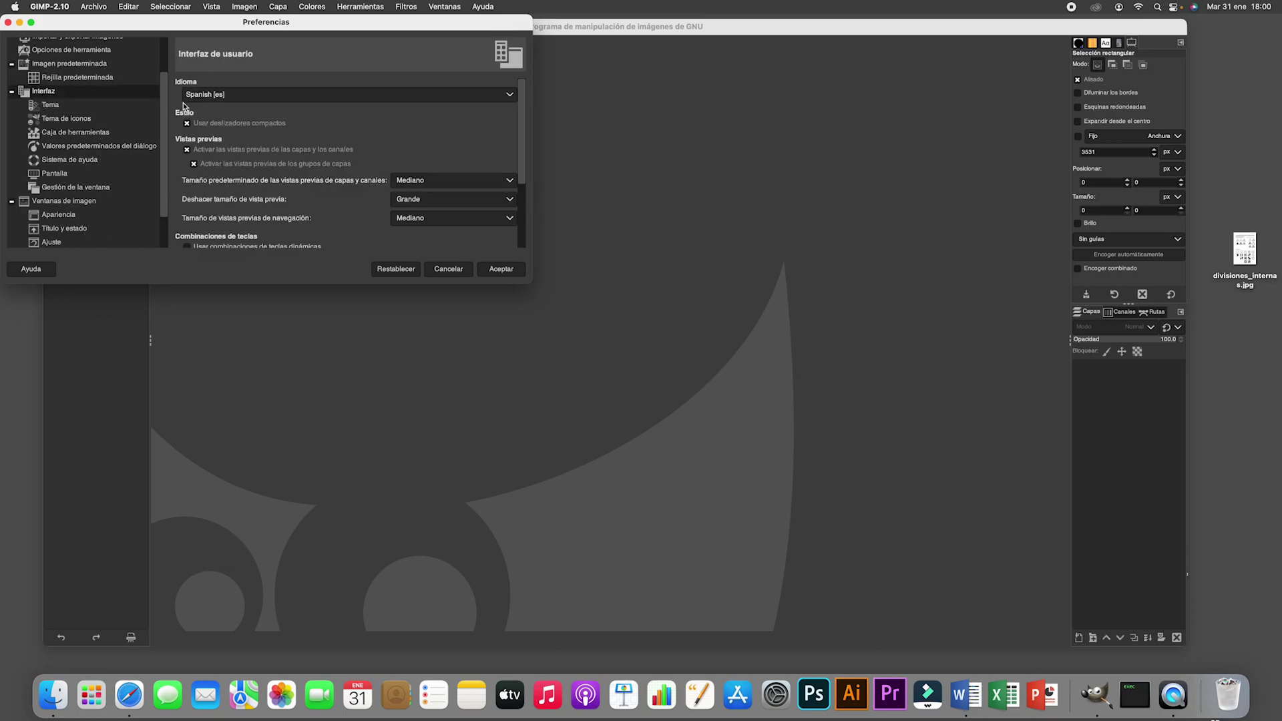
# Set the interface language to English [en_GB], accept the preferences, and quit GIMP to restart it
pyautogui.click(511, 96)
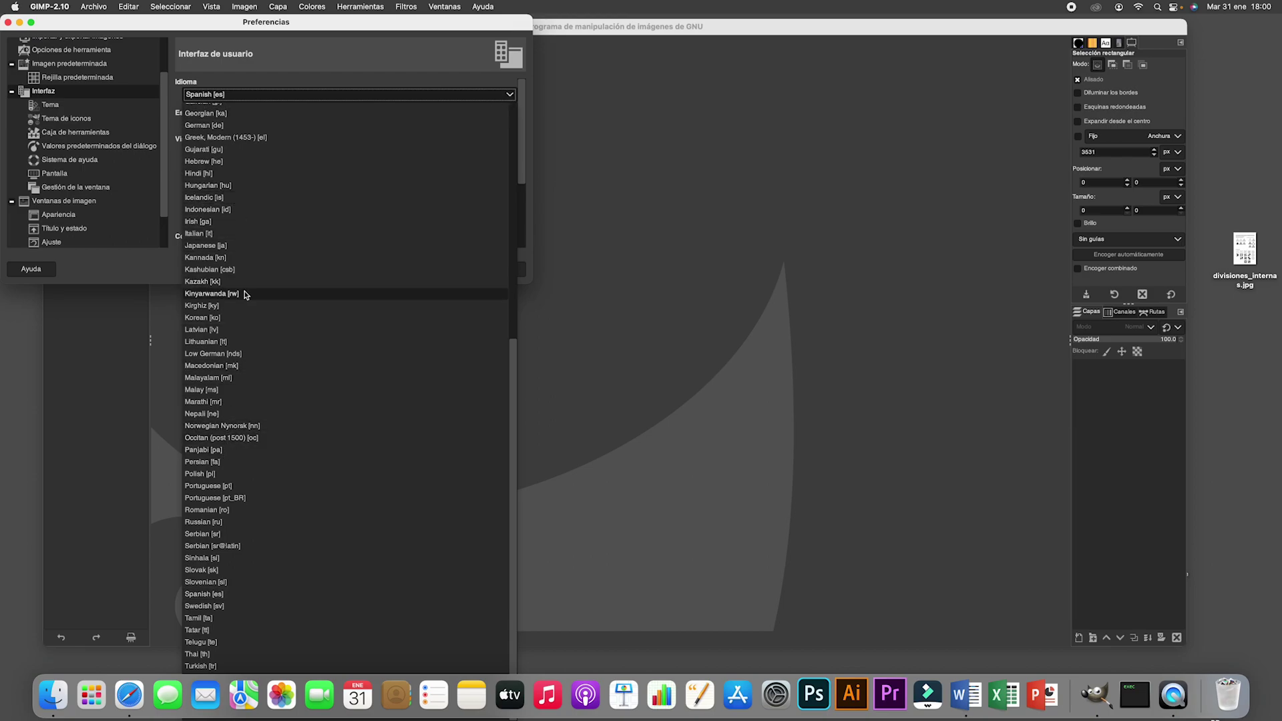
pyautogui.scroll(10, 245, 295)
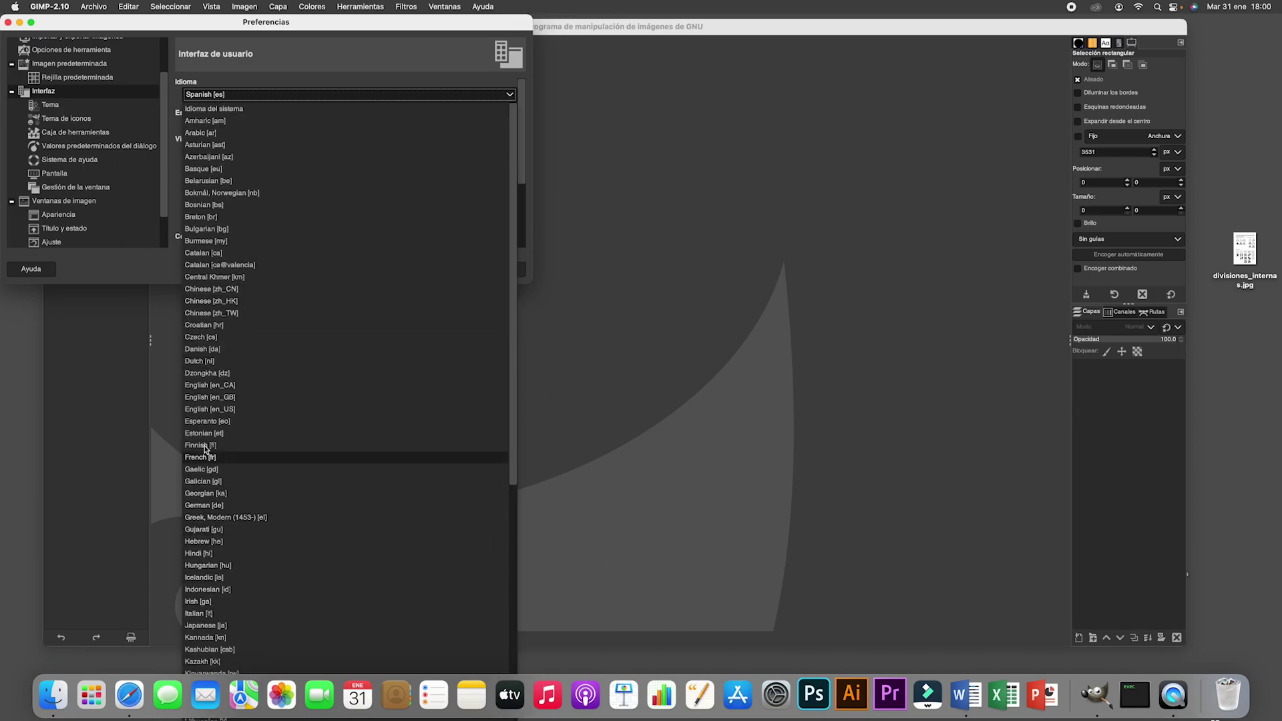
pyautogui.click(213, 397)
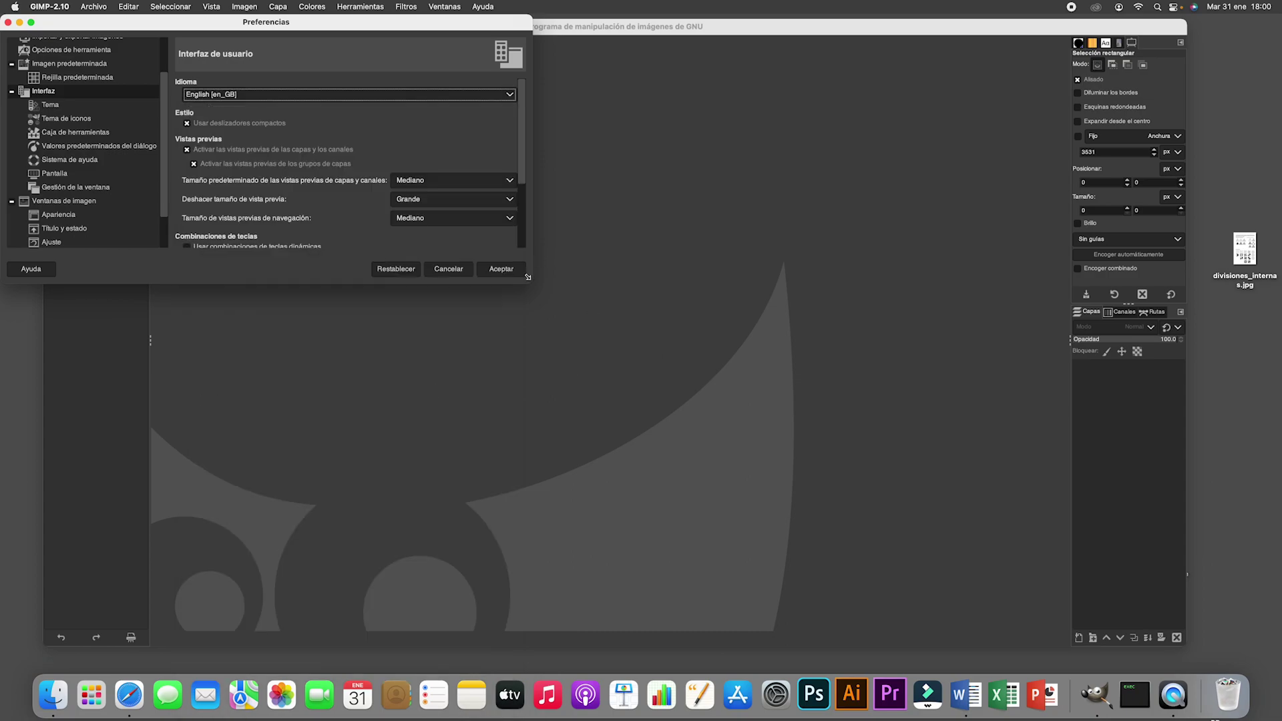
pyautogui.click(501, 269)
pyautogui.click(337, 181)
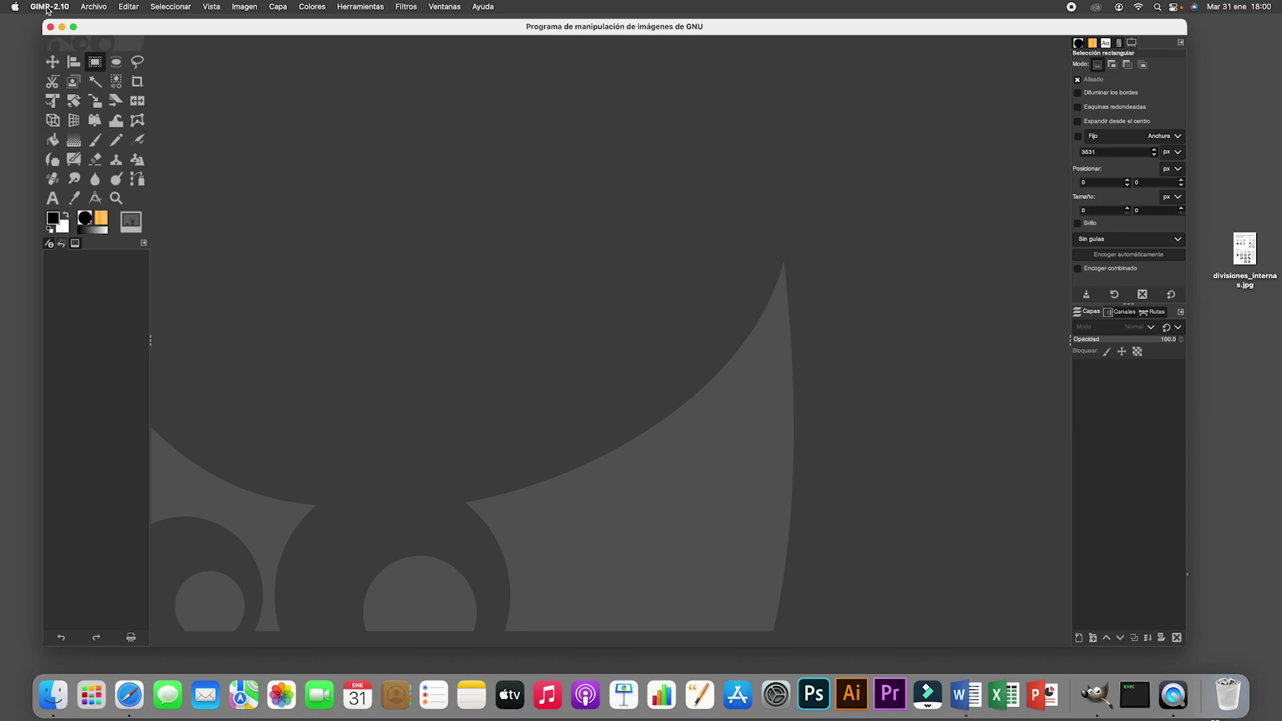
pyautogui.click(47, 8)
pyautogui.click(160, 169)
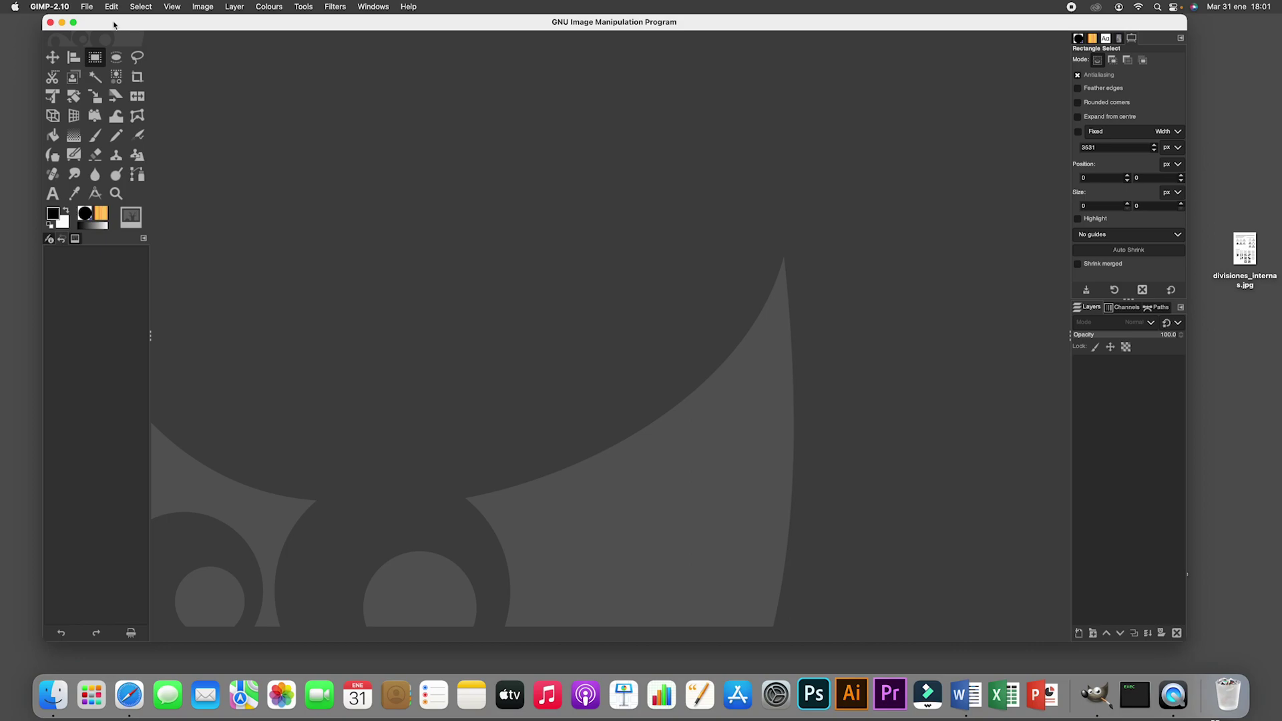
# Check the tool groups option in the Toolbox preferences and close the preferences
pyautogui.click(52, 7)
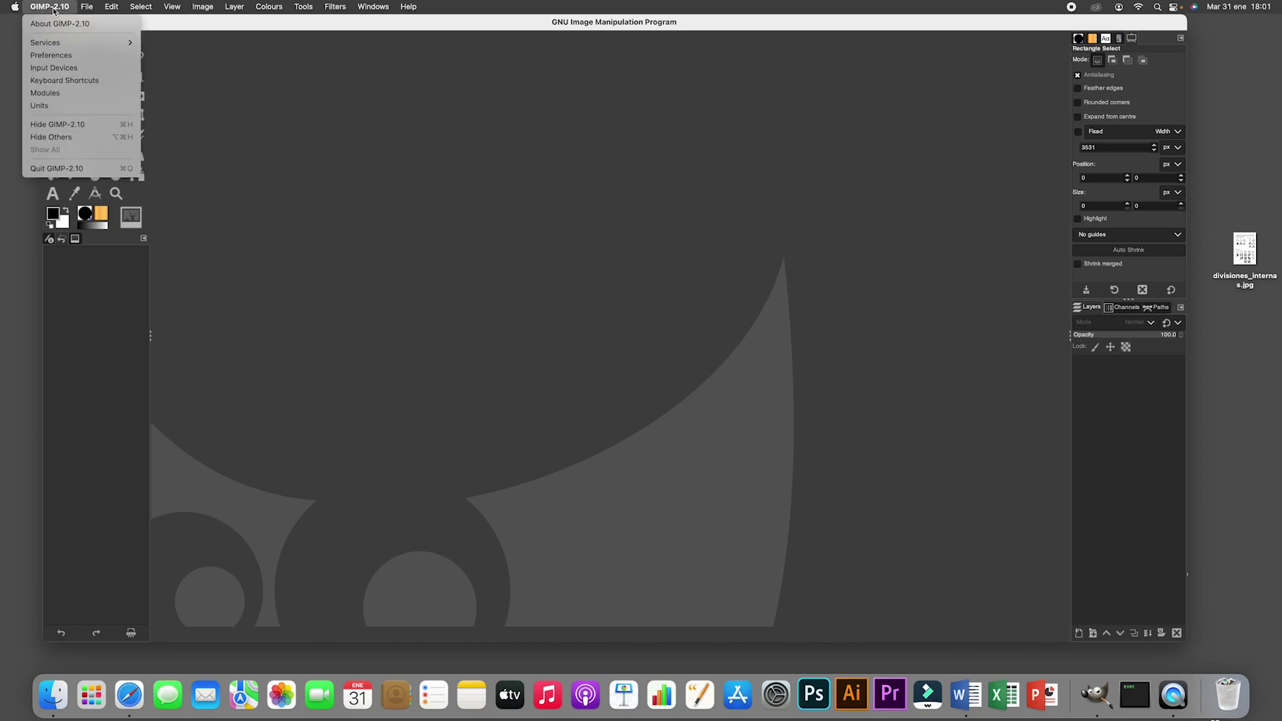
pyautogui.click(51, 56)
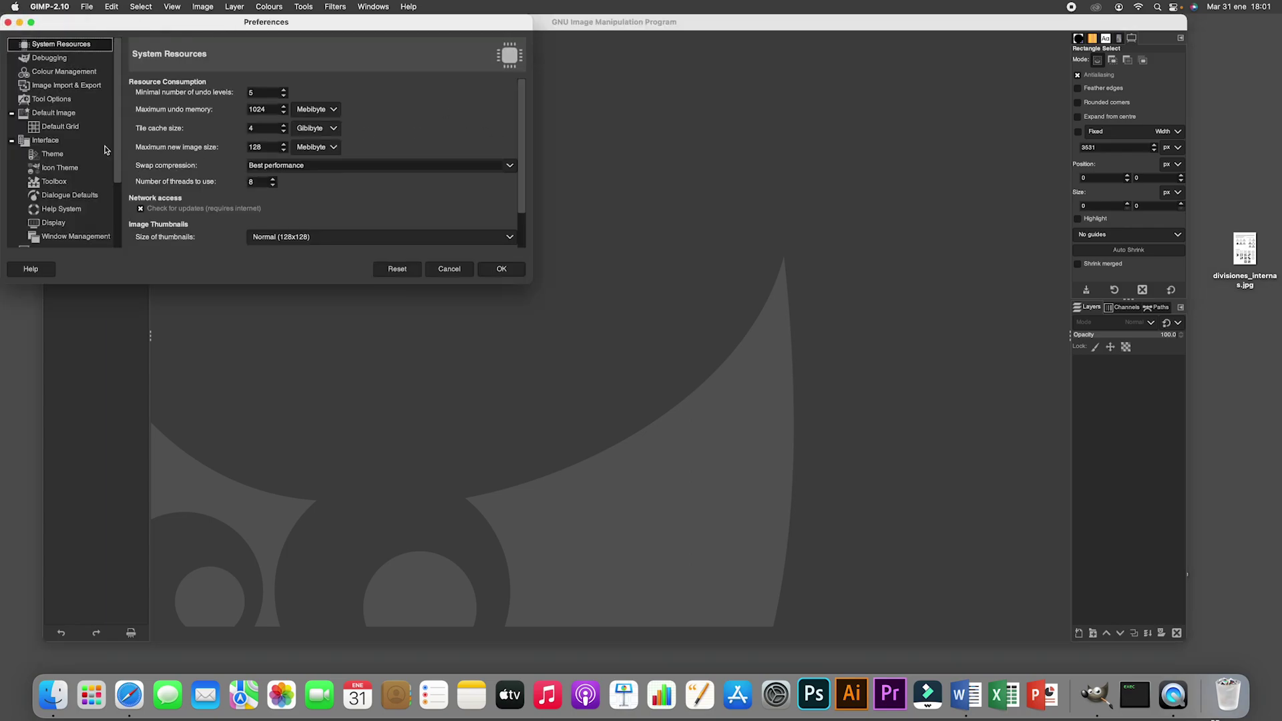
pyautogui.scroll(-3, 116, 139)
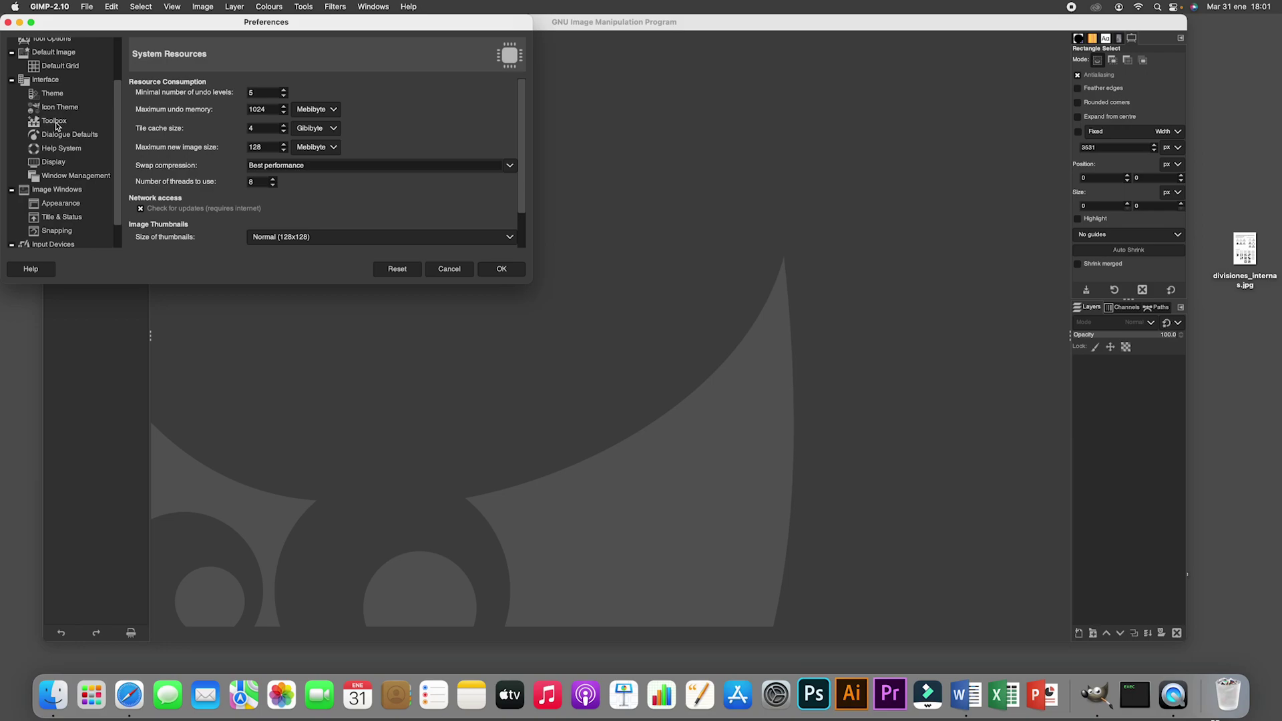
pyautogui.click(56, 123)
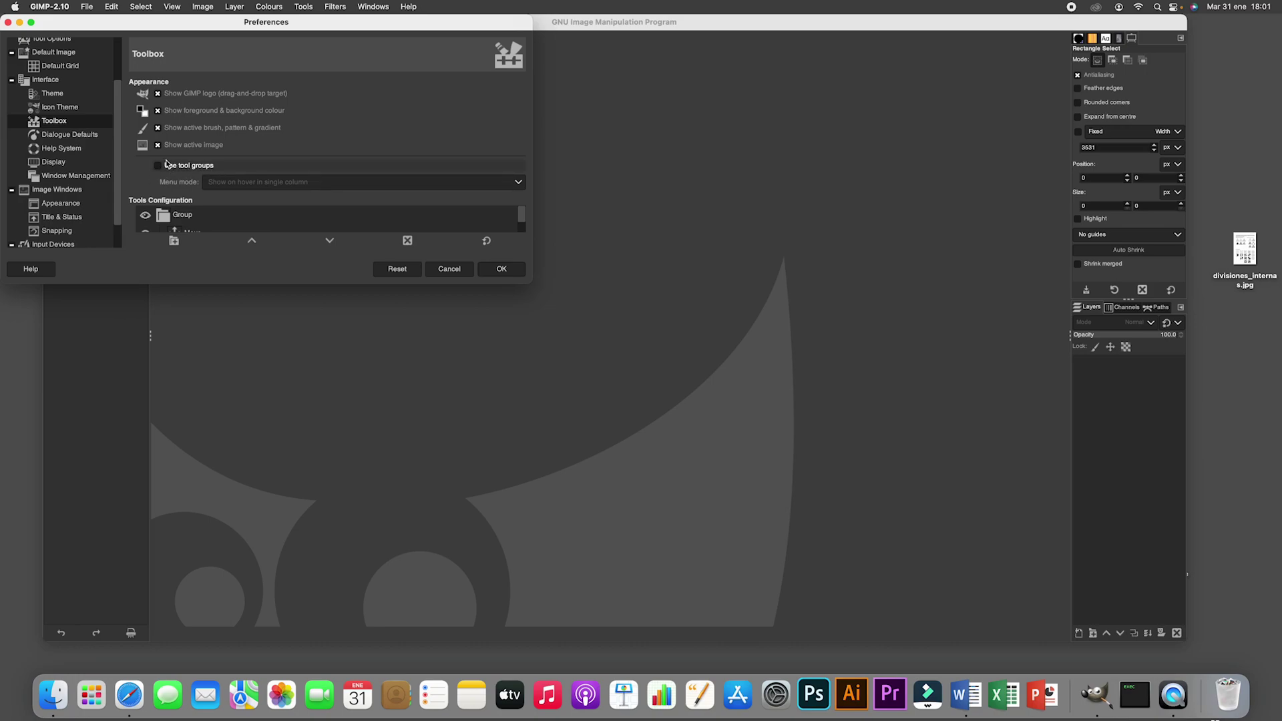
pyautogui.click(501, 269)
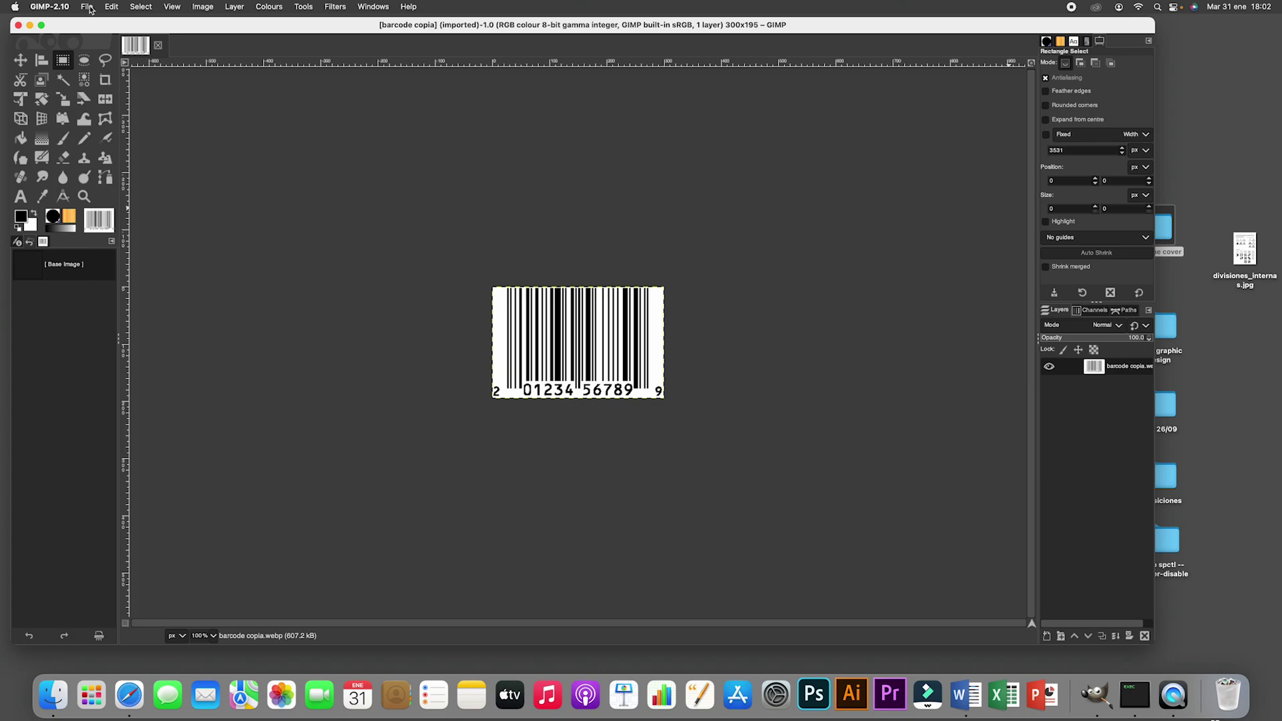
# Create a new image from the A3 (300 ppi) template in portrait orientation
pyautogui.click(90, 9)
pyautogui.click(95, 19)
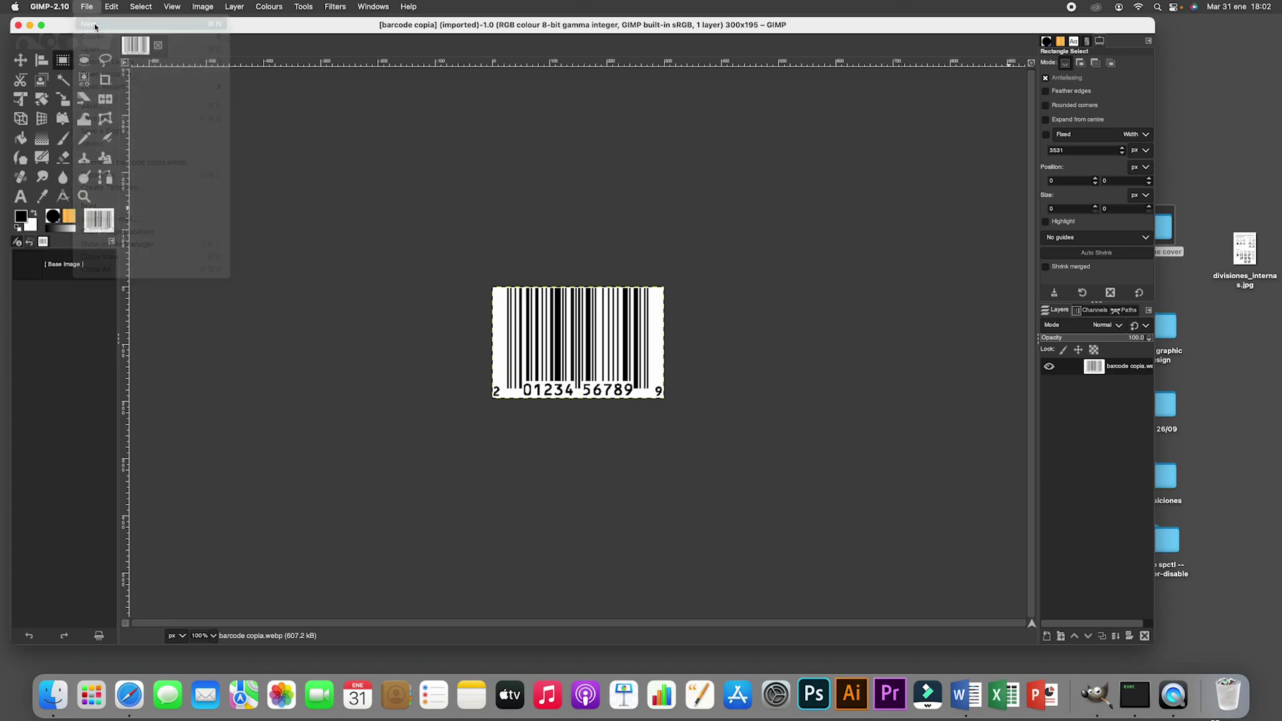
pyautogui.click(203, 45)
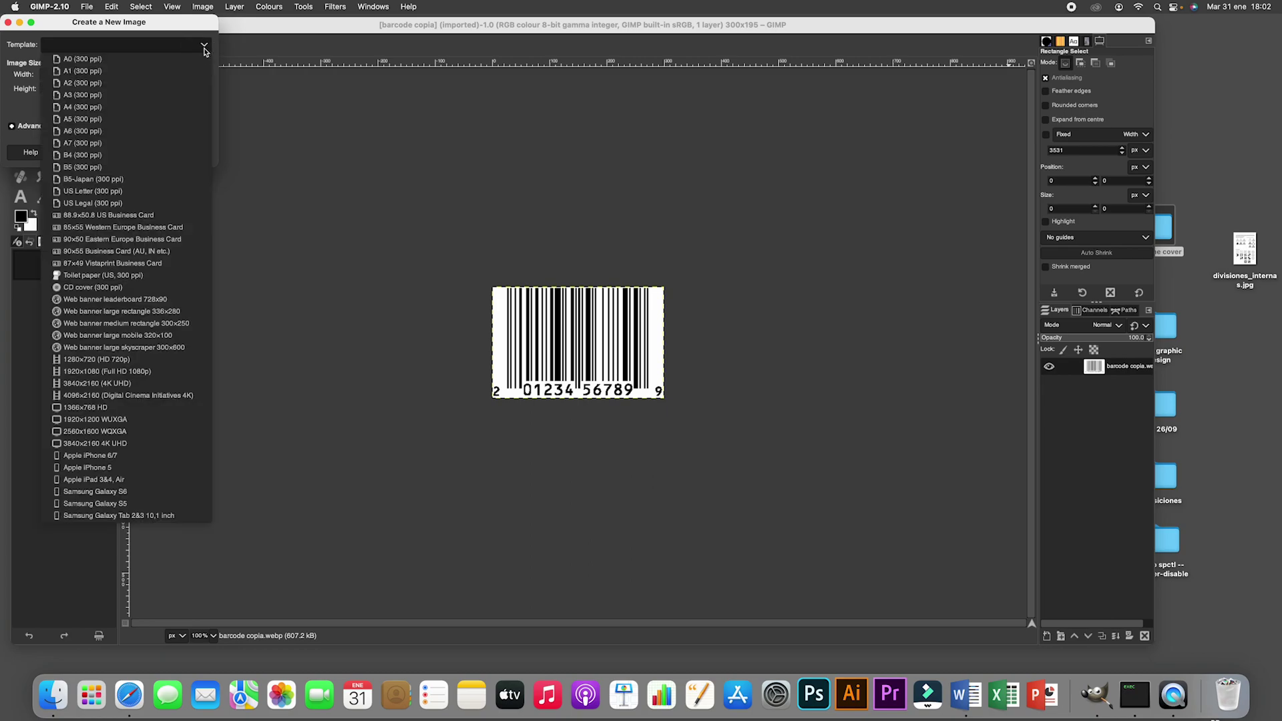
pyautogui.click(98, 97)
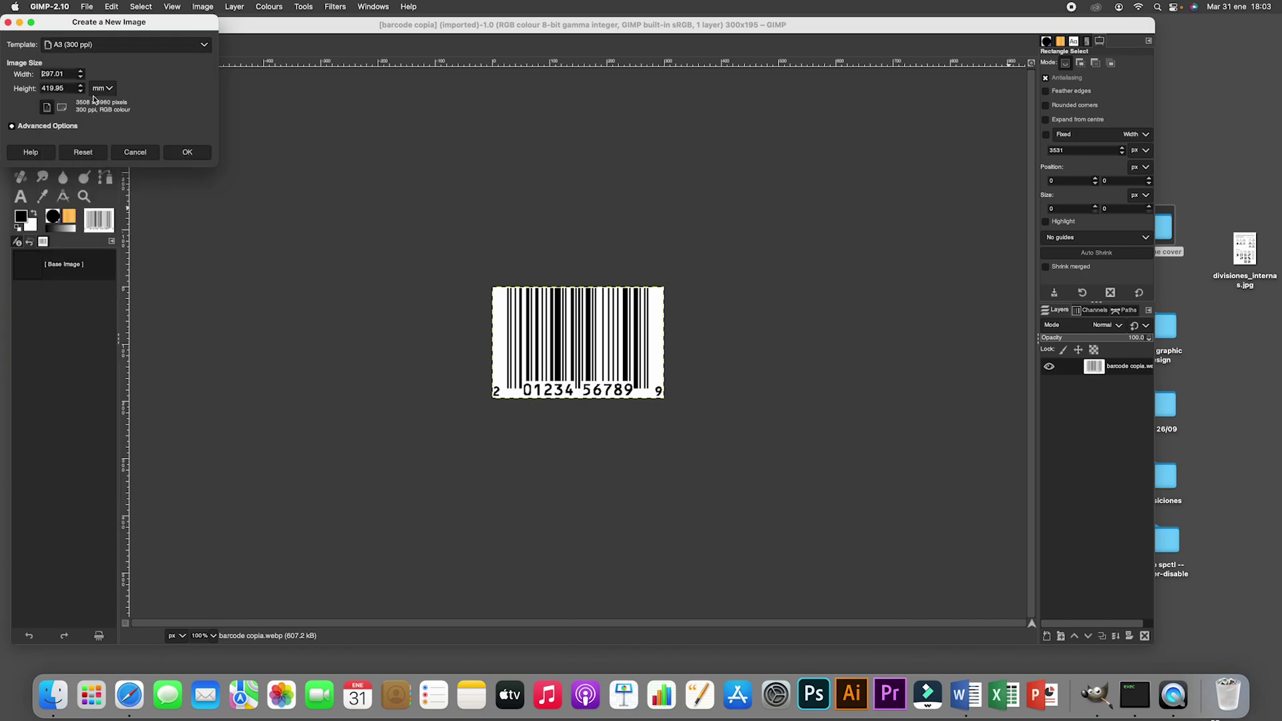
pyautogui.click(48, 108)
pyautogui.click(186, 152)
pyautogui.click(193, 129)
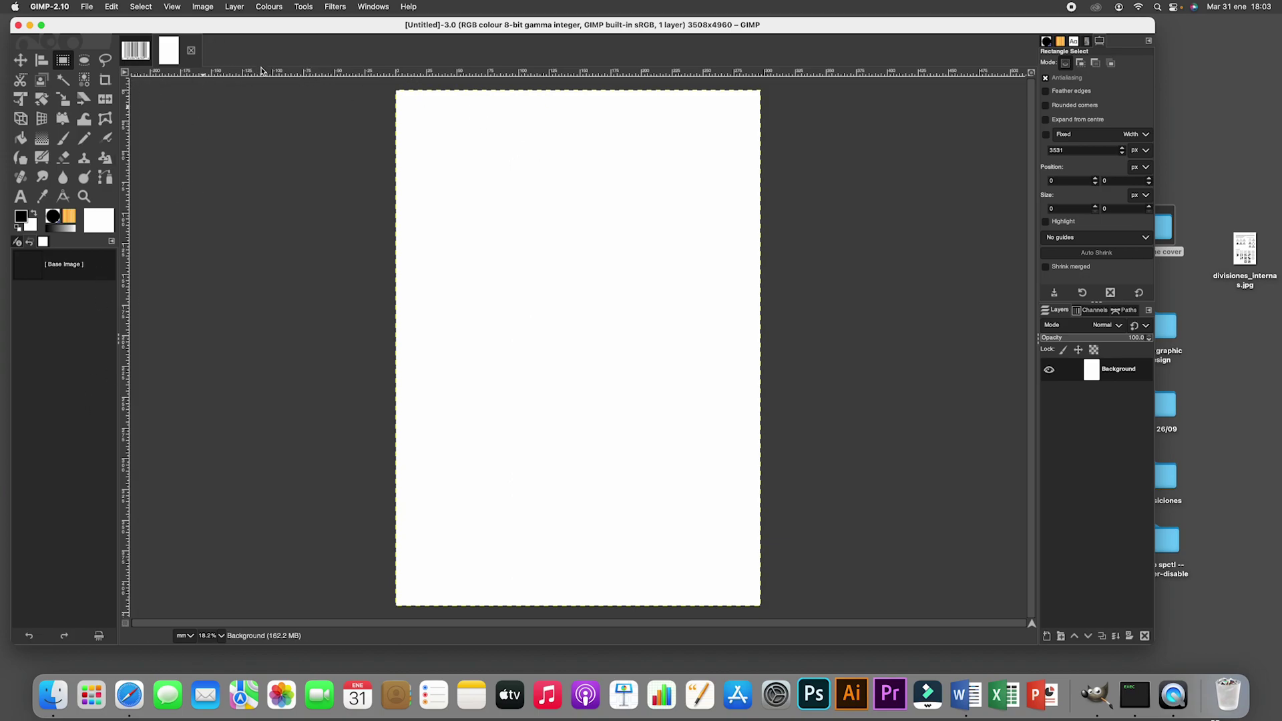
pyautogui.click(204, 8)
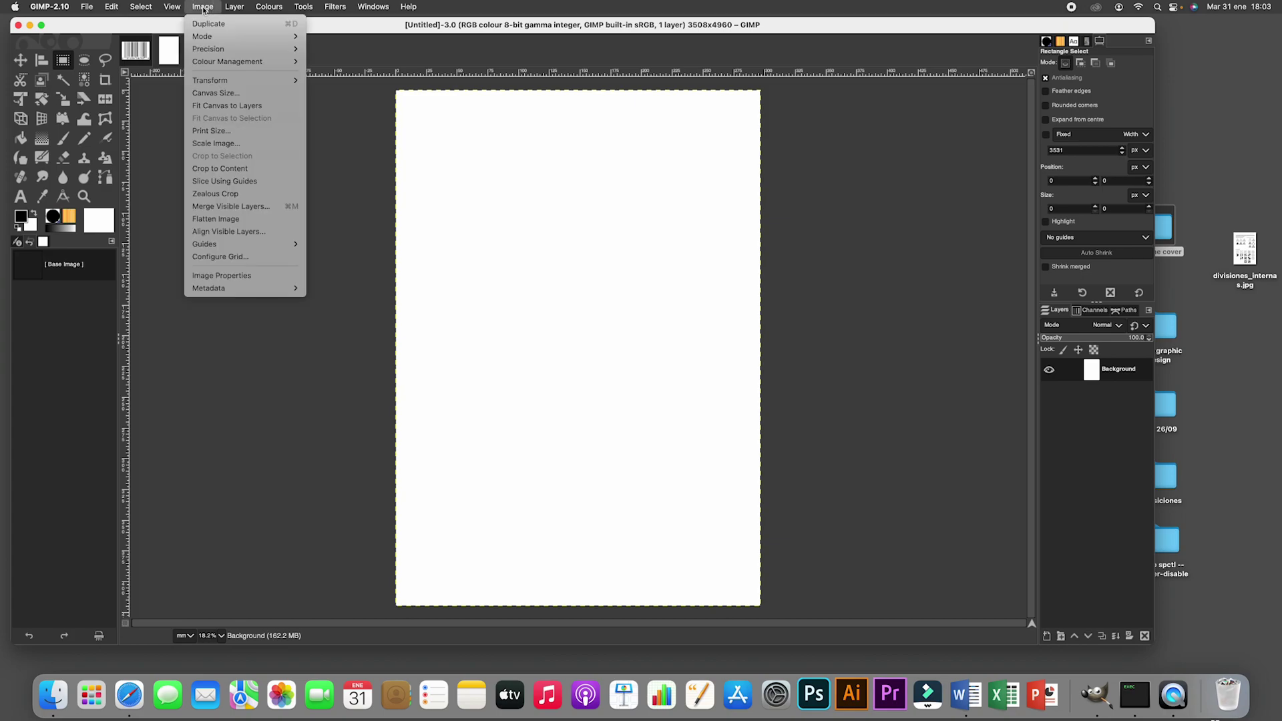
pyautogui.moveTo(170, 8)
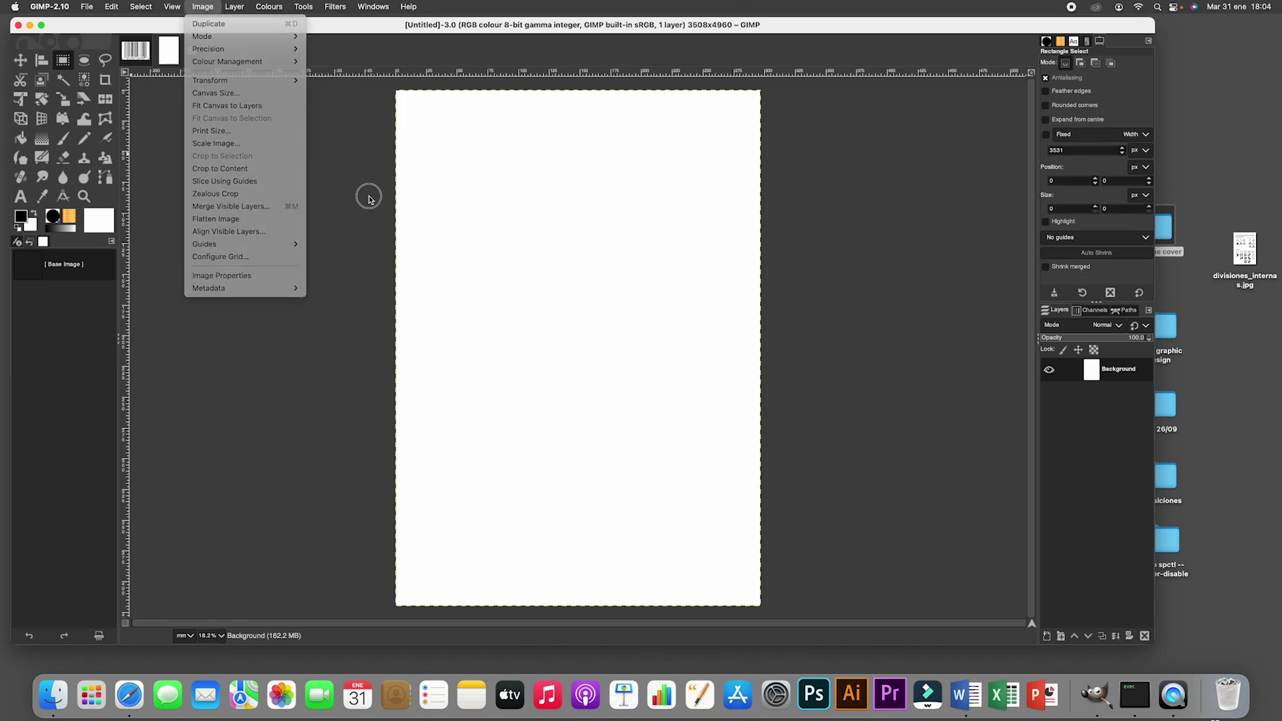
pyautogui.click(367, 196)
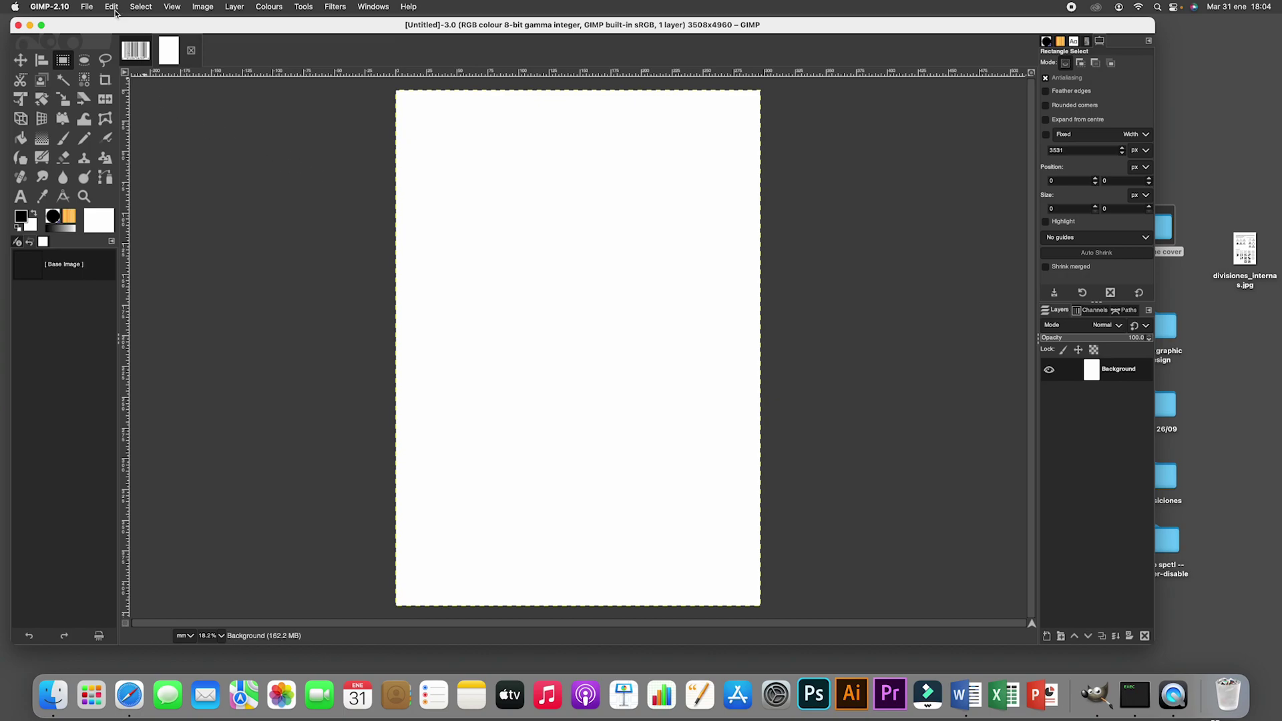
pyautogui.click(113, 7)
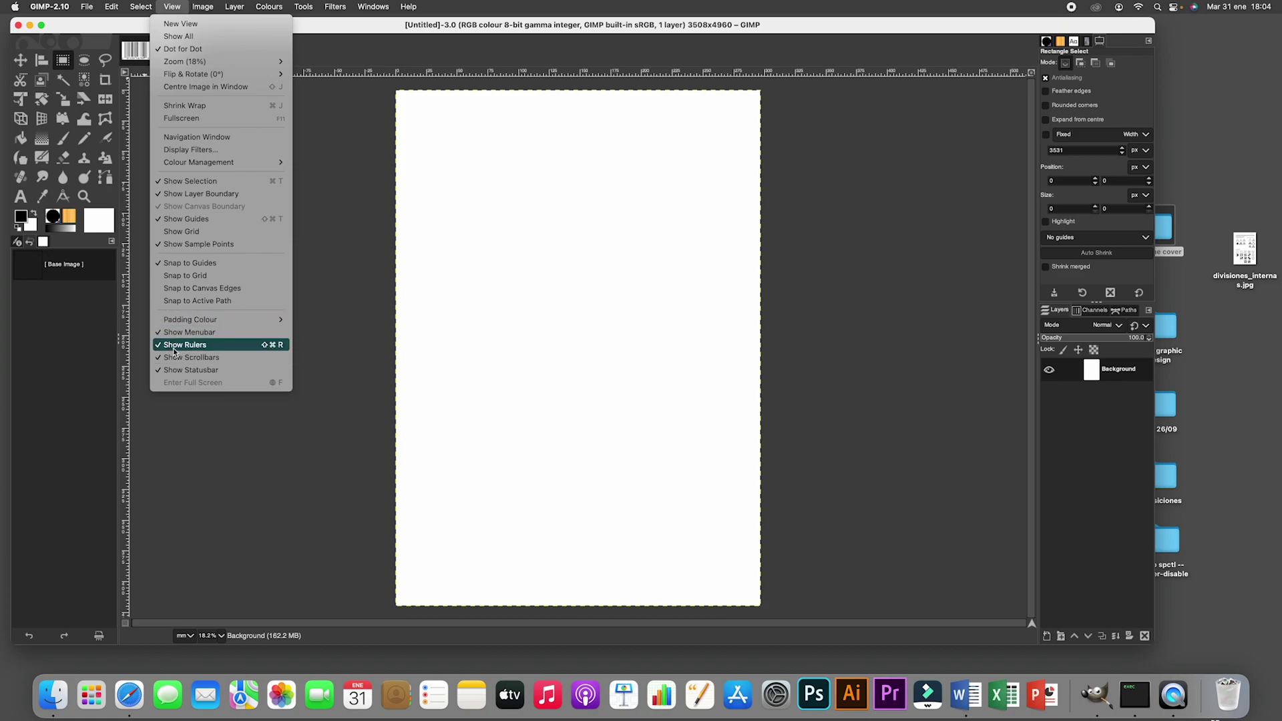
pyautogui.click(370, 309)
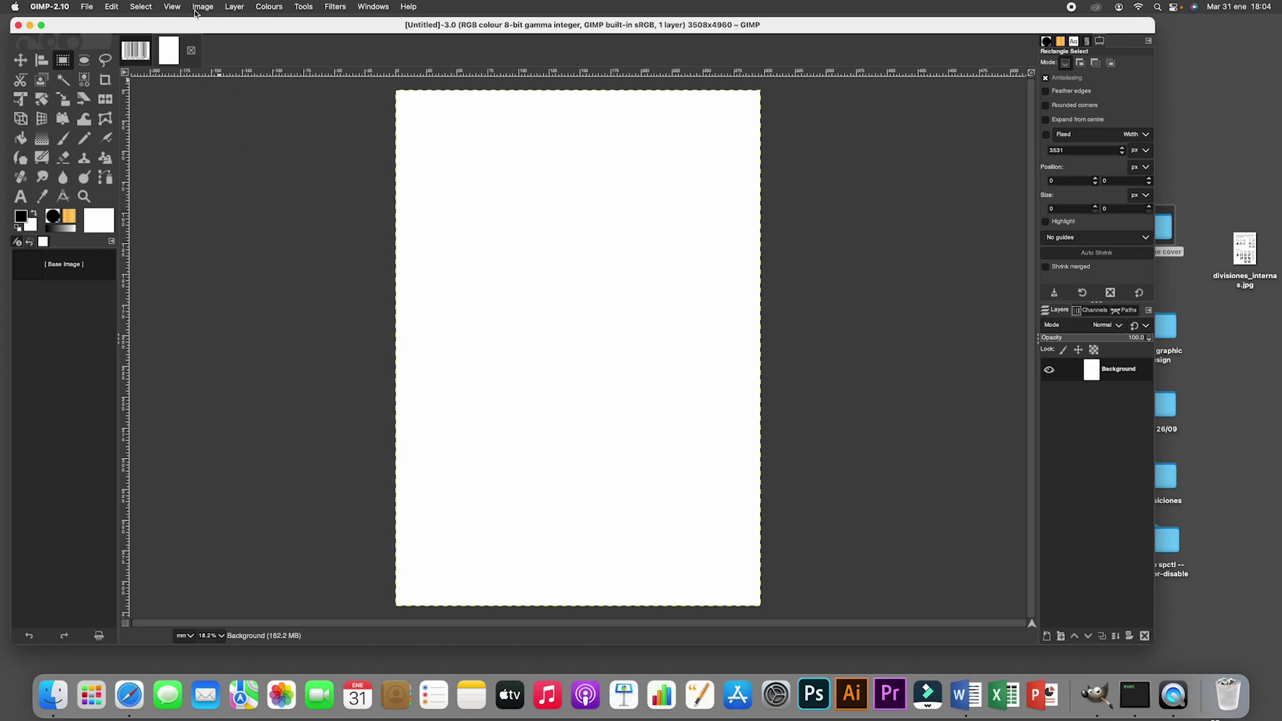
# Add a horizontal guide by percent at 33,3 % of the page height
pyautogui.click(200, 10)
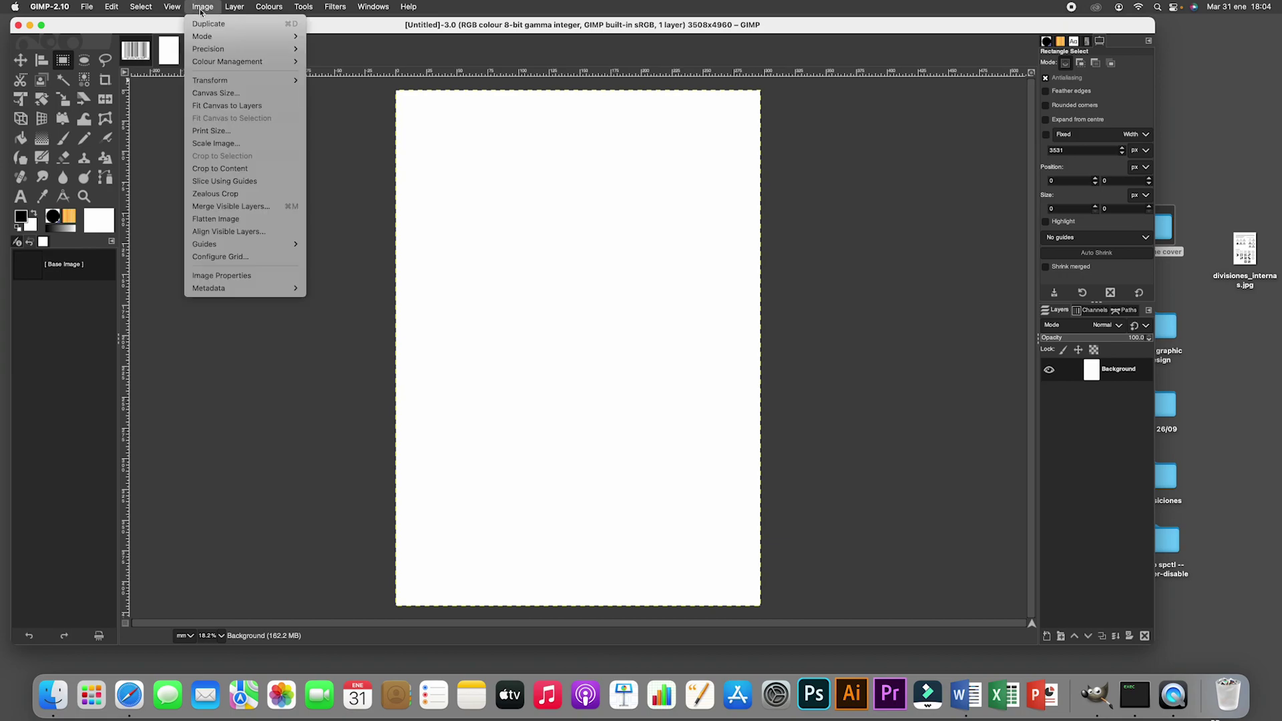
pyautogui.moveTo(208, 244)
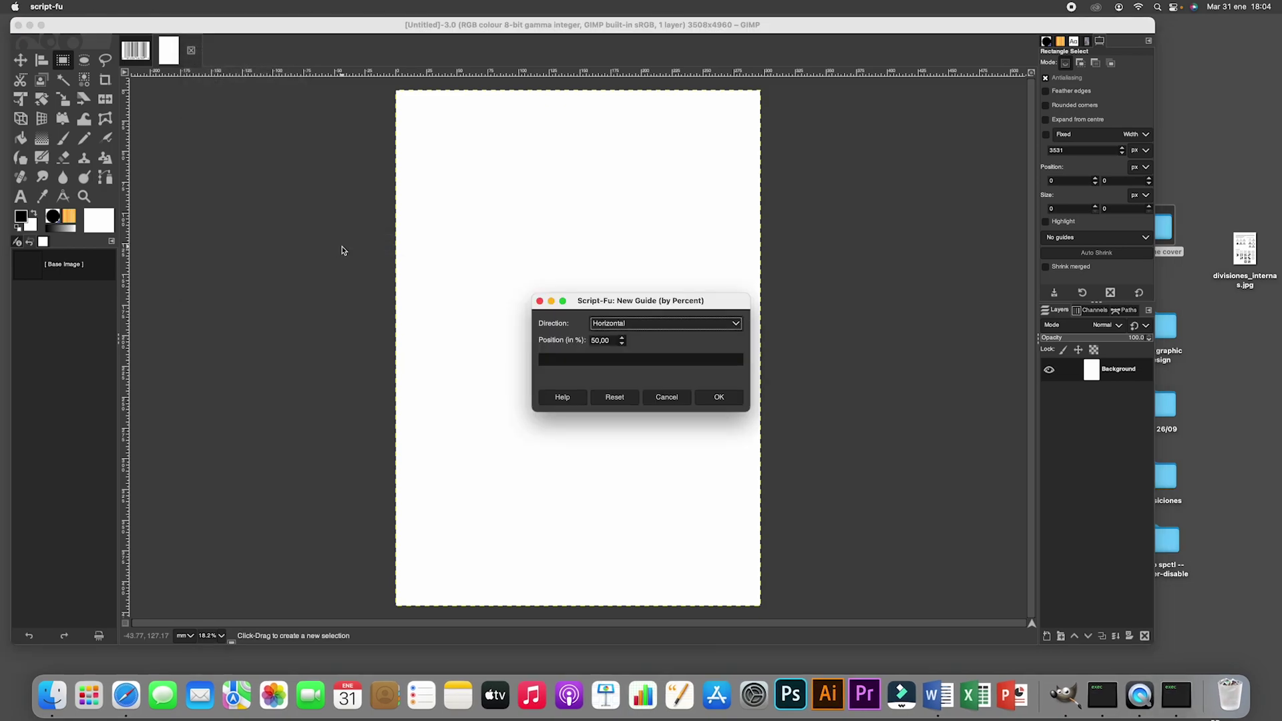
pyautogui.click(529, 336)
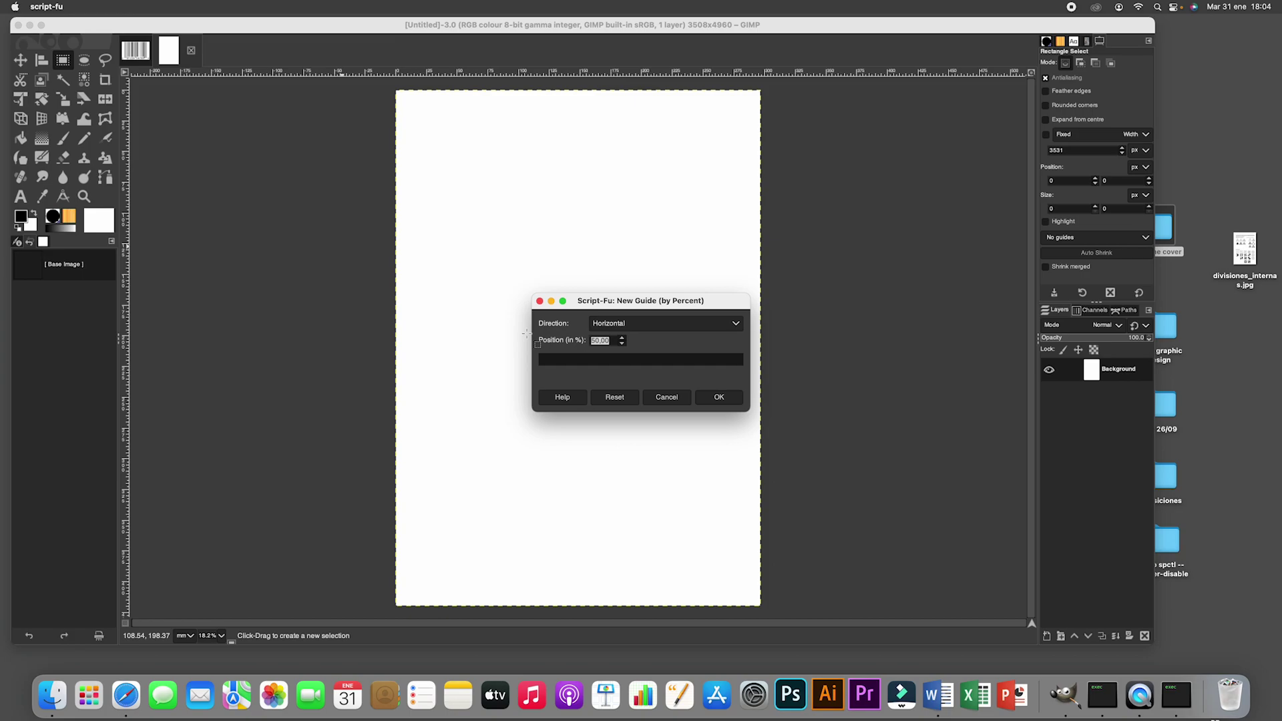
pyautogui.write('33,3')
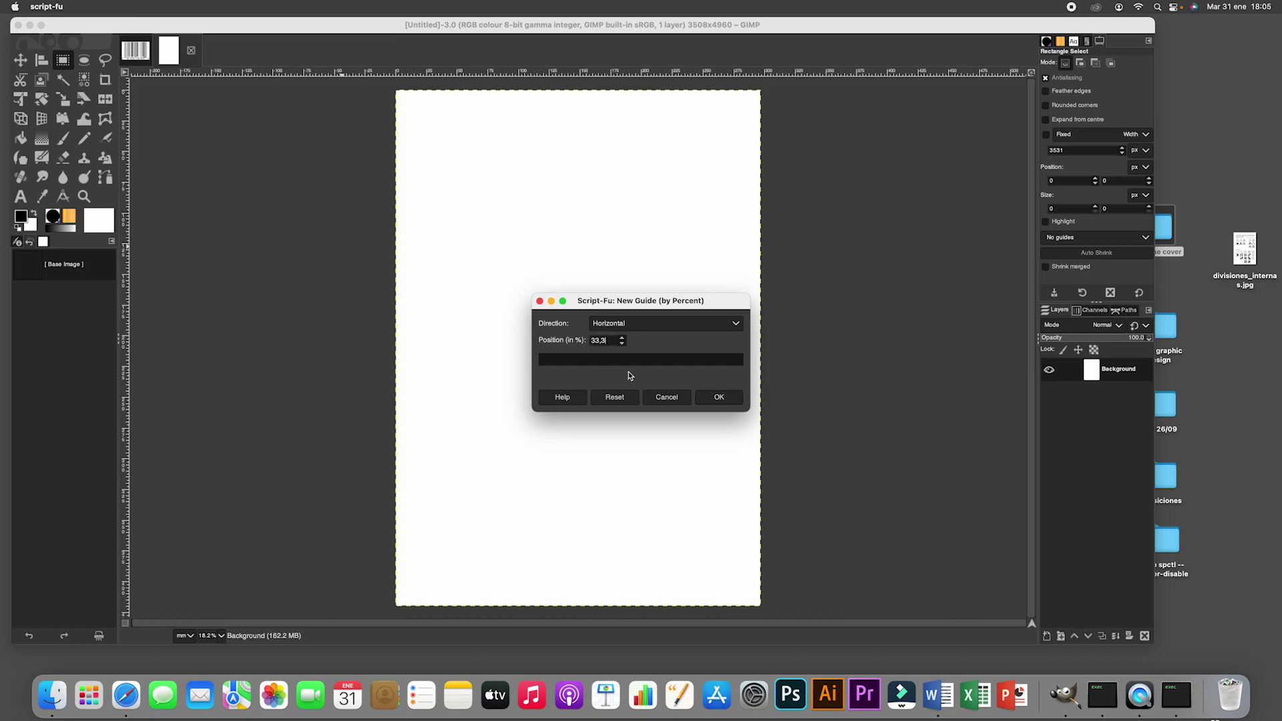
pyautogui.click(731, 401)
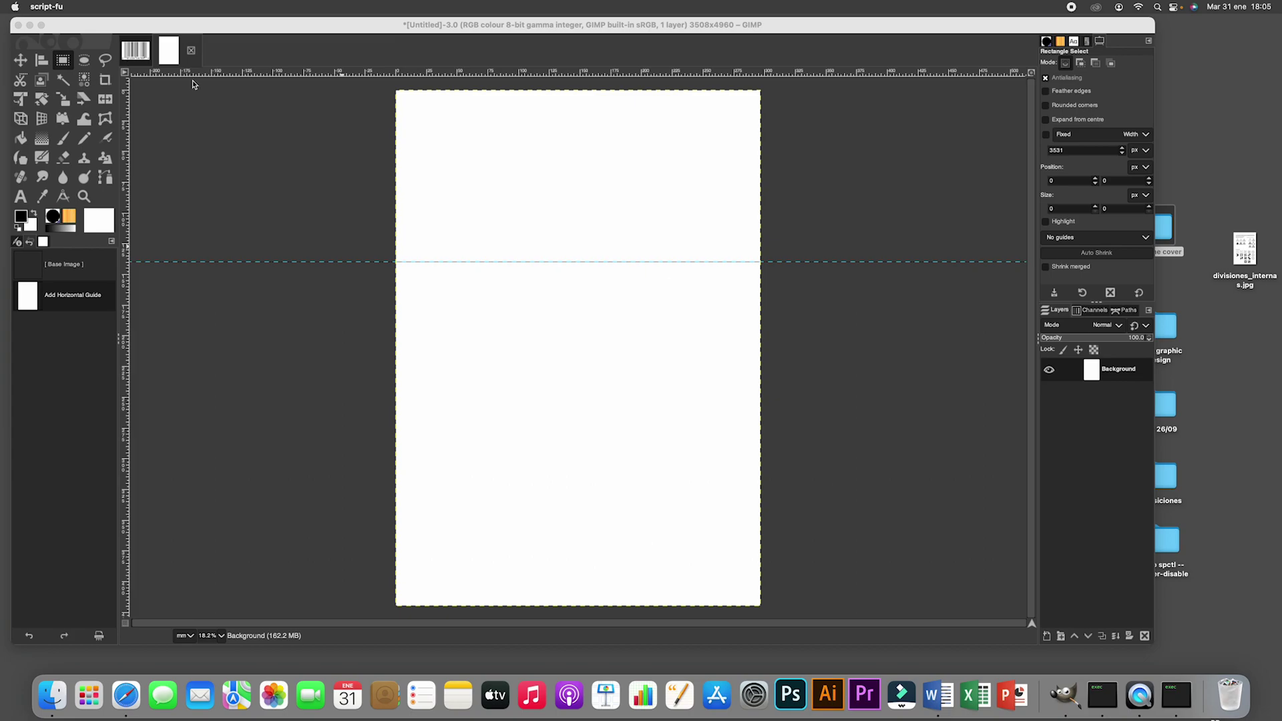
# Add a second horizontal guide by percent at 66,6 % of the page height
pyautogui.click(171, 27)
pyautogui.click(197, 8)
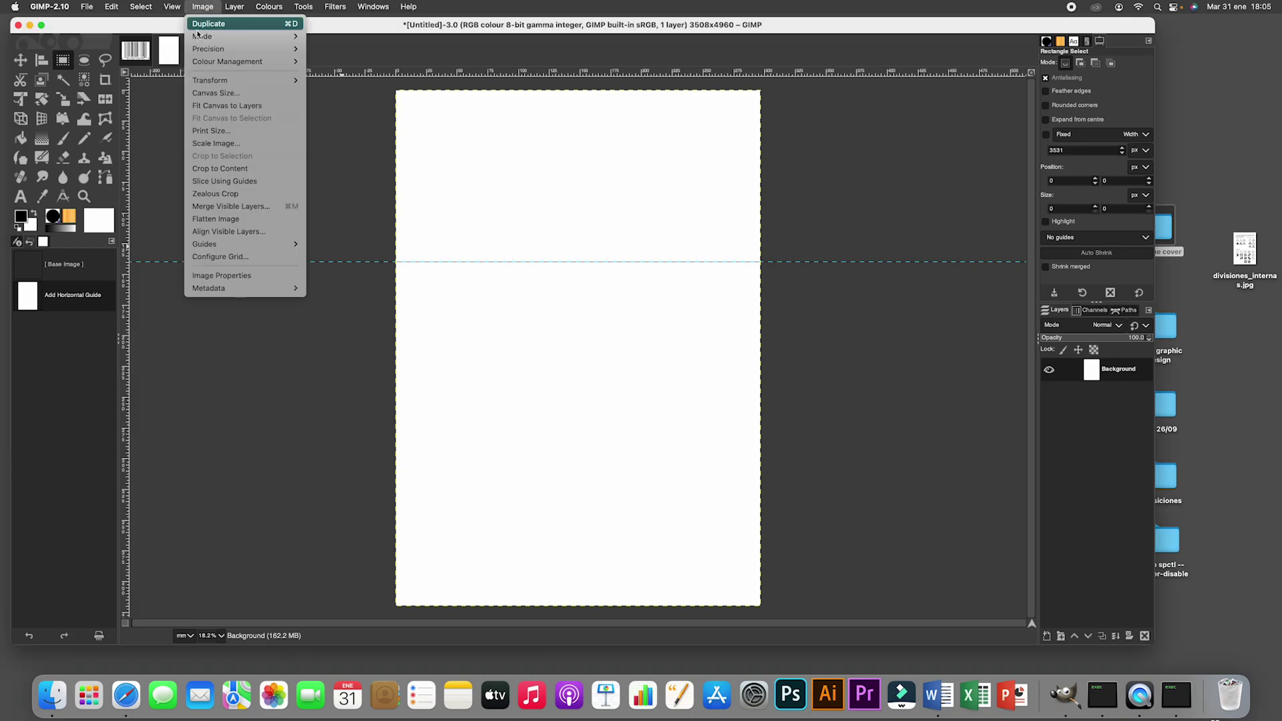
pyautogui.moveTo(268, 244)
pyautogui.click(334, 245)
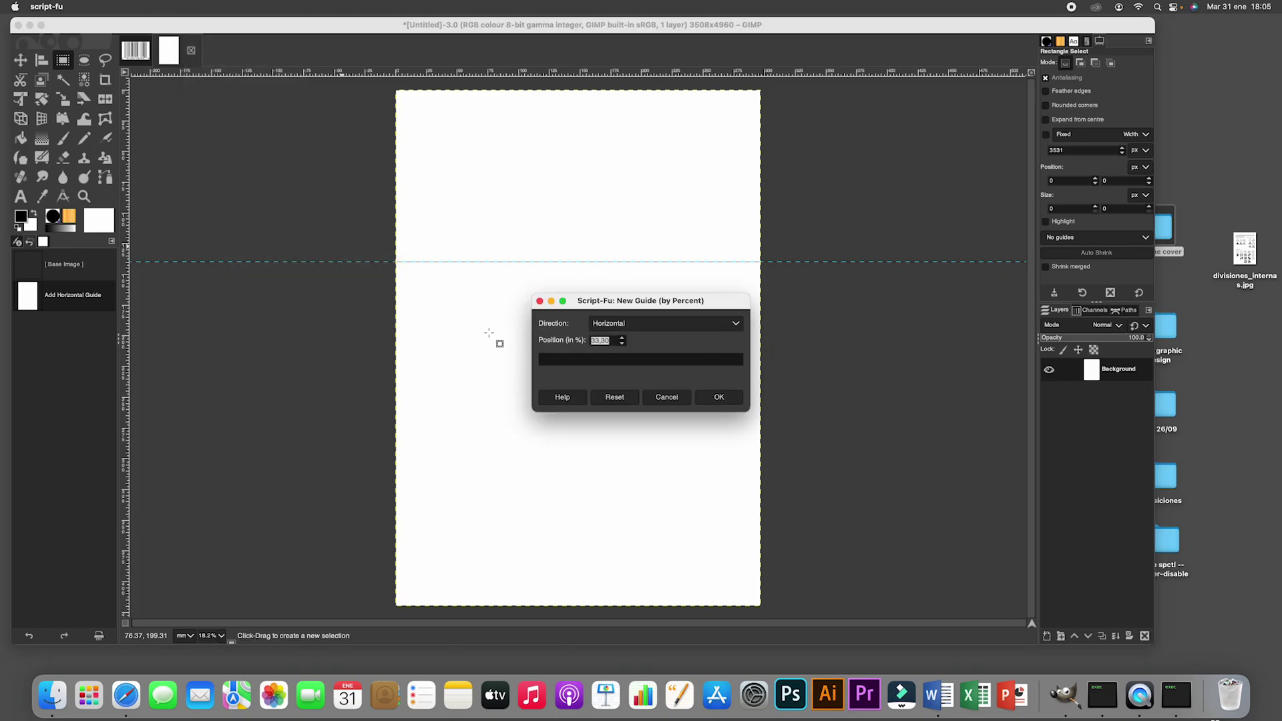
pyautogui.write('66,6')
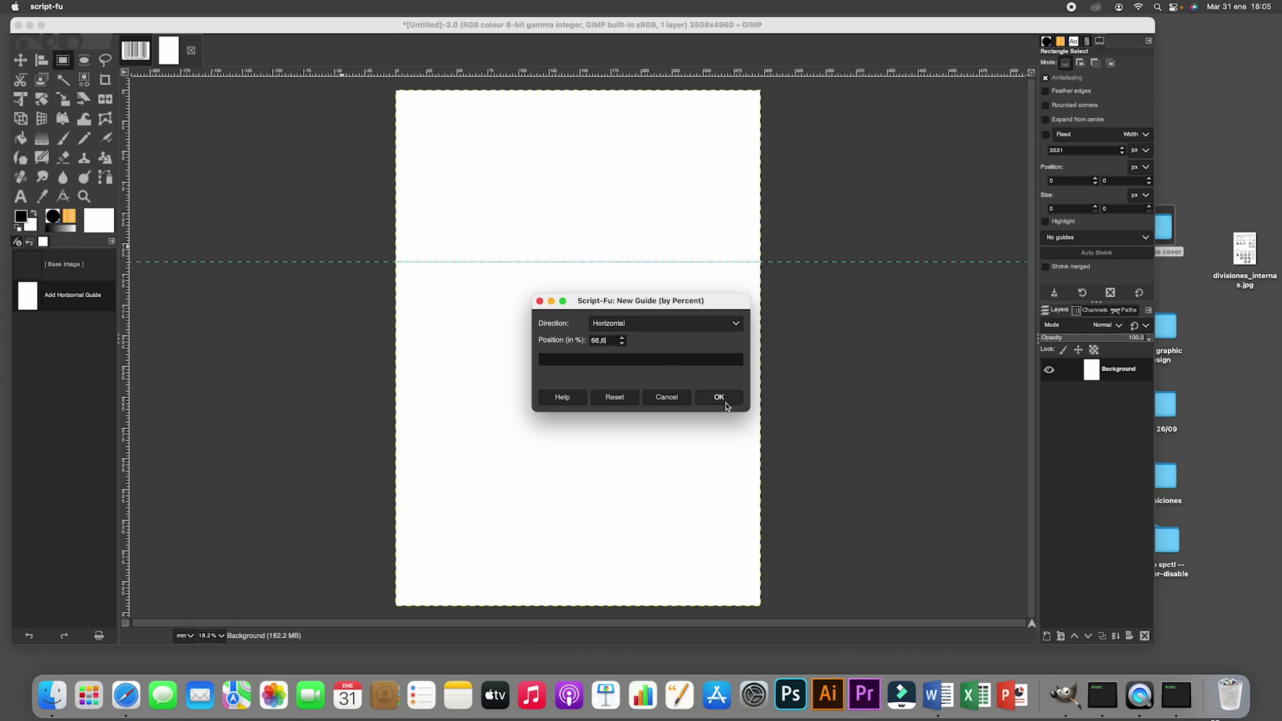
pyautogui.click(719, 397)
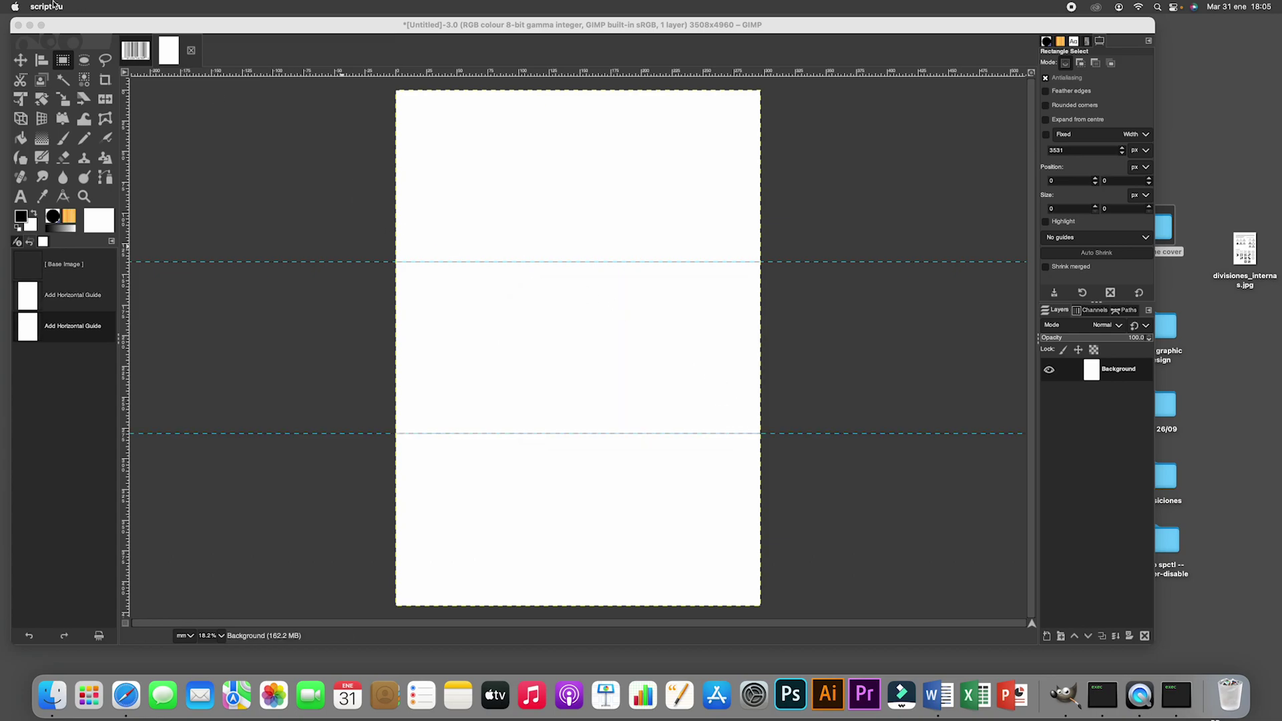
# Add a vertical guide by percent at 33,3 % of the page width
pyautogui.click(240, 96)
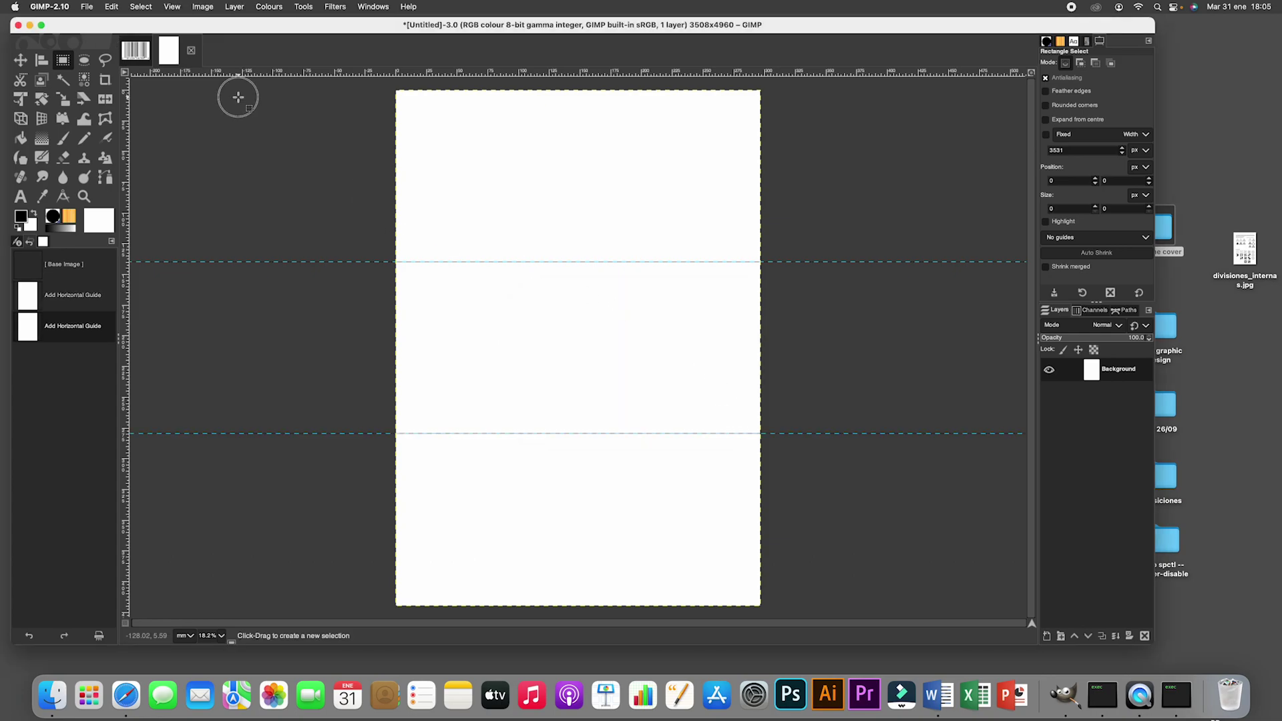
pyautogui.click(202, 8)
pyautogui.moveTo(219, 246)
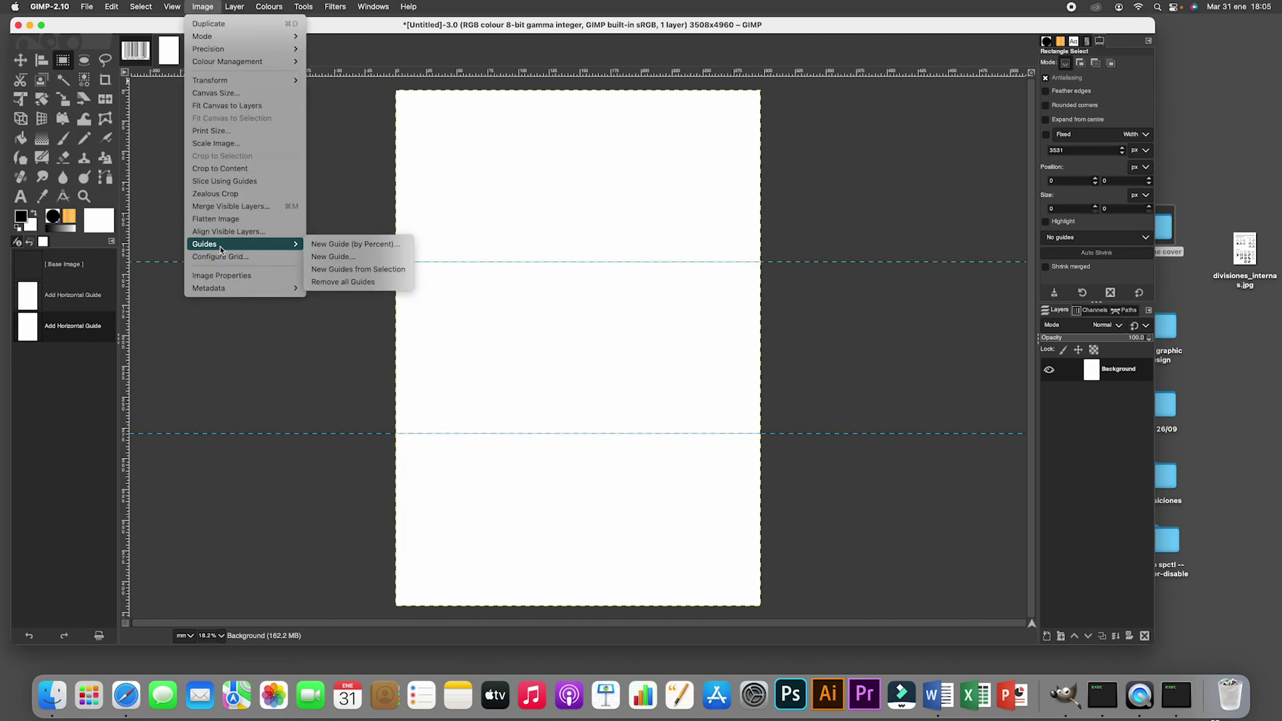
pyautogui.click(334, 246)
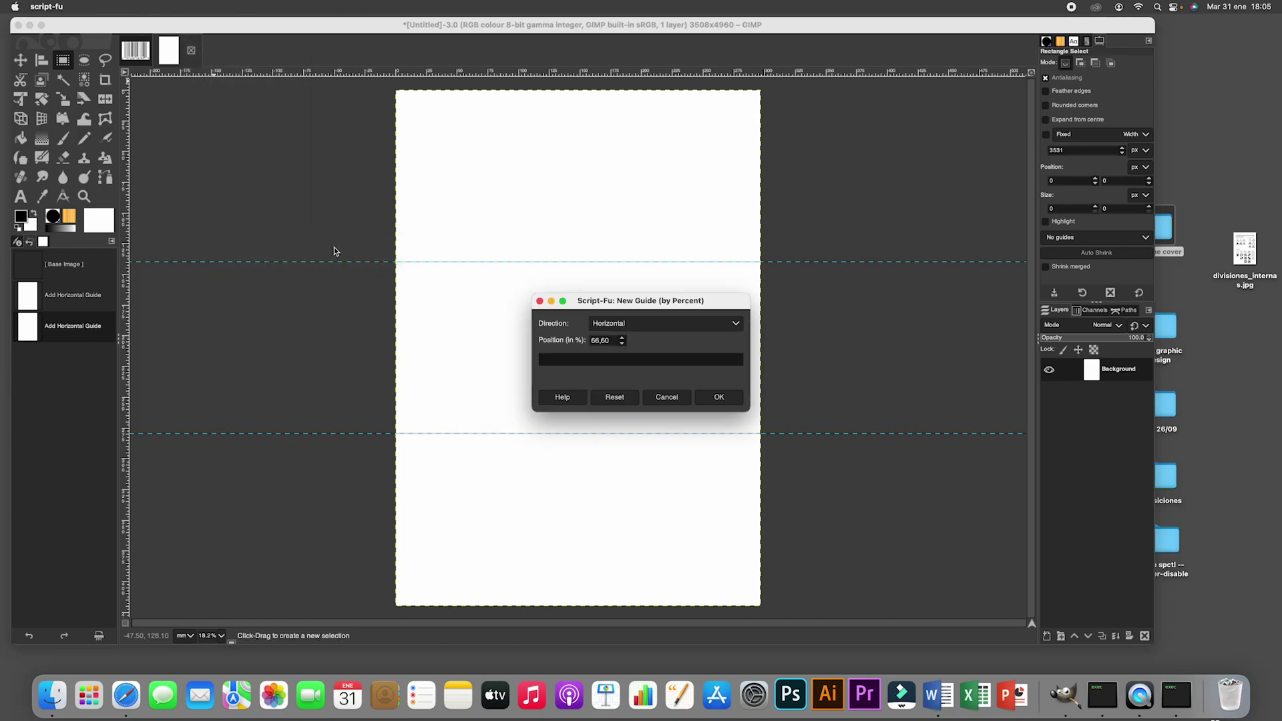
pyautogui.click(664, 325)
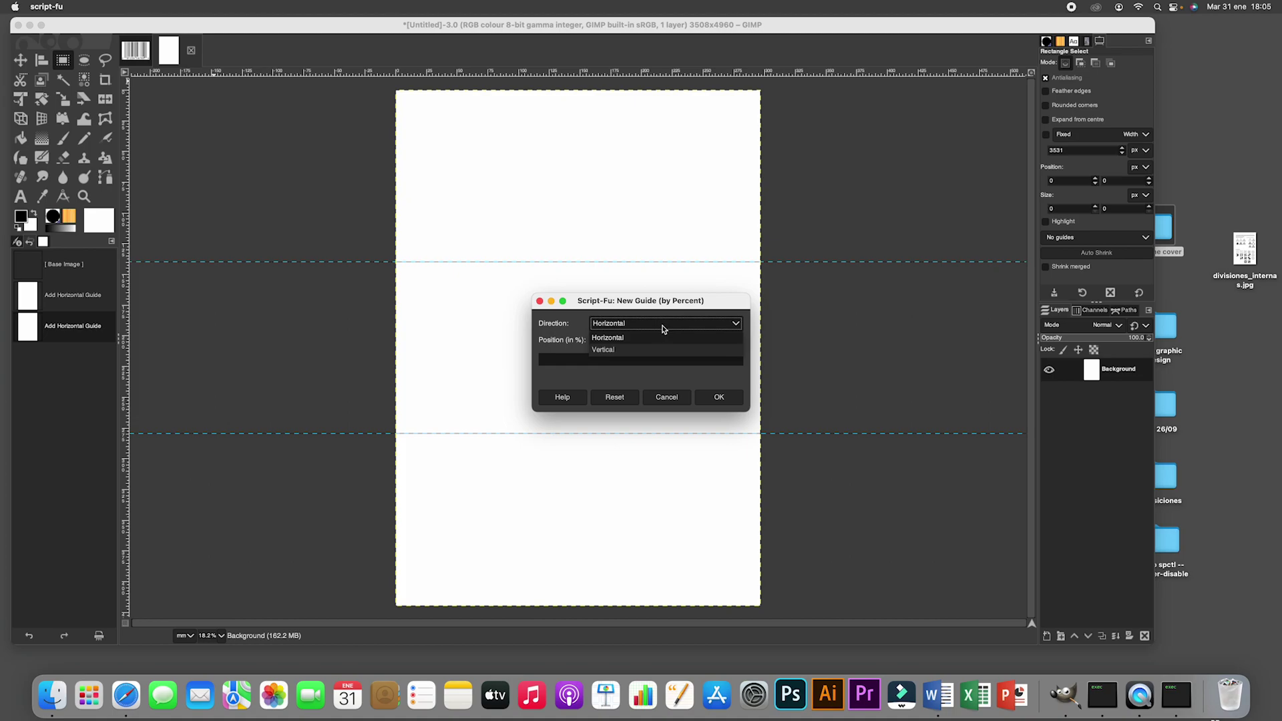
pyautogui.click(639, 351)
pyautogui.moveTo(612, 340); pyautogui.dragTo(532, 336)
pyautogui.write('33,3')
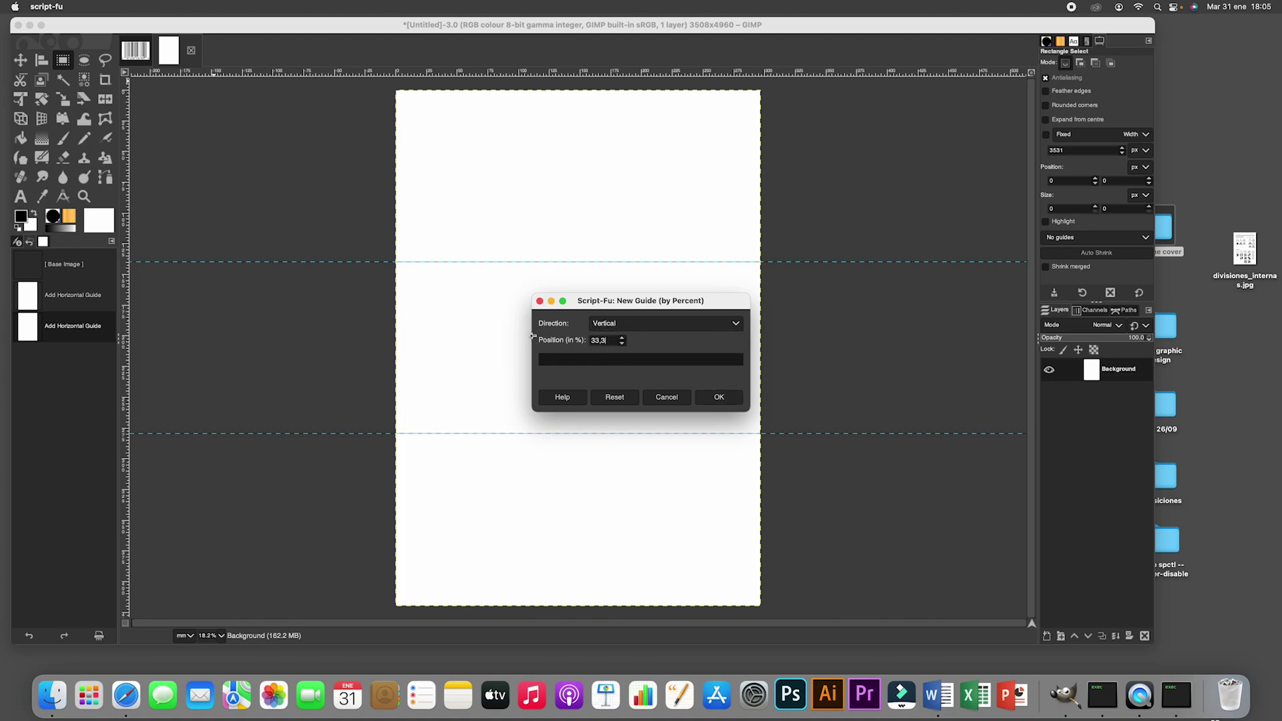
pyautogui.click(730, 405)
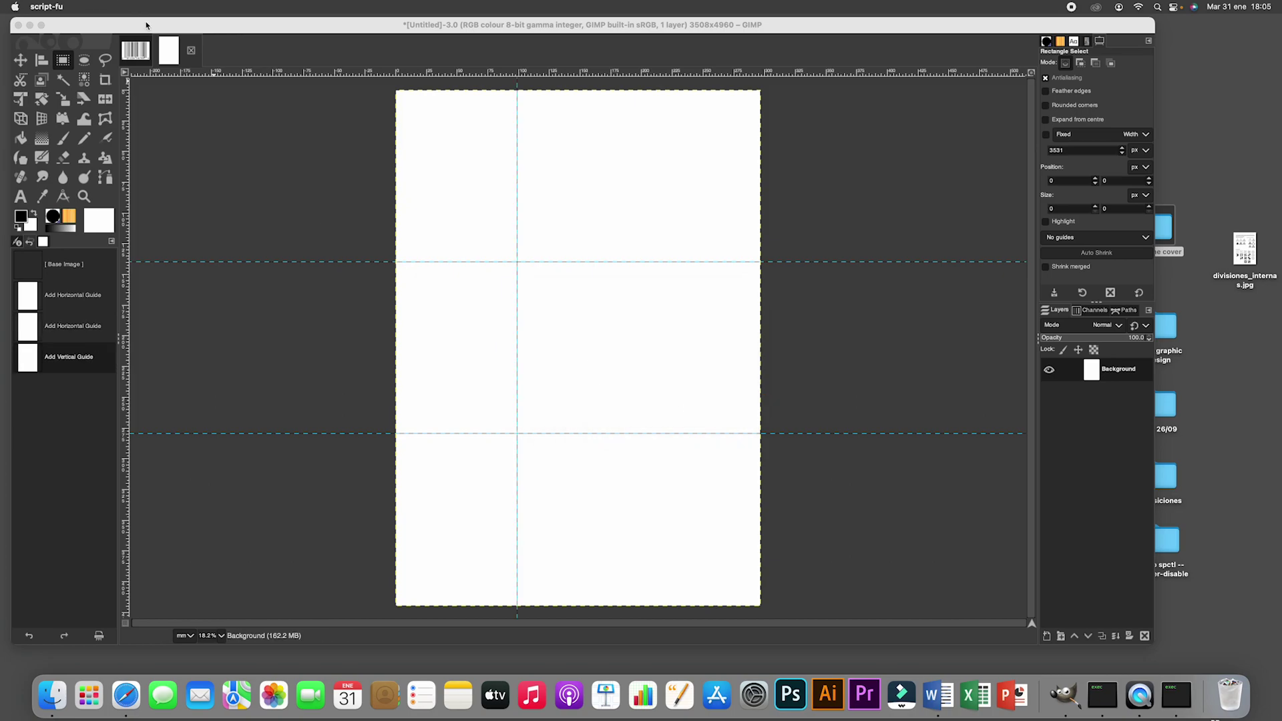
# Add a second vertical guide by percent at 66,6 % of the page width
pyautogui.click(138, 23)
pyautogui.click(202, 6)
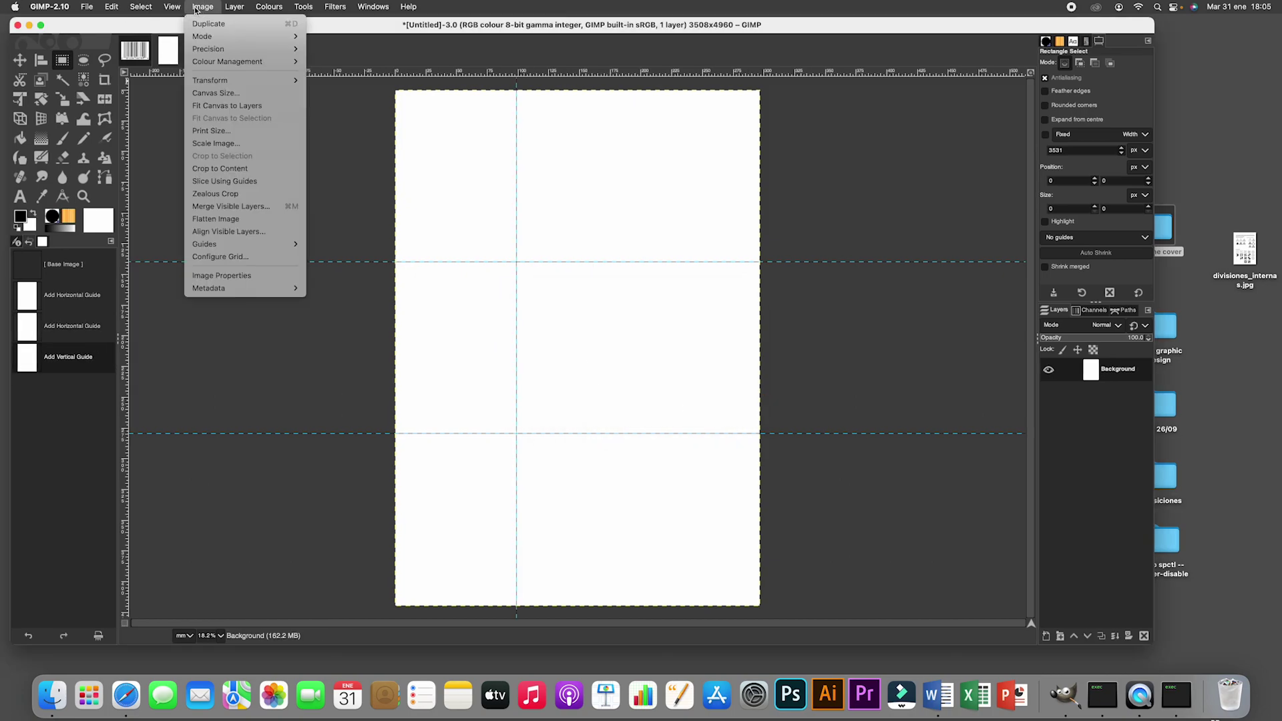
pyautogui.moveTo(267, 247)
pyautogui.click(331, 244)
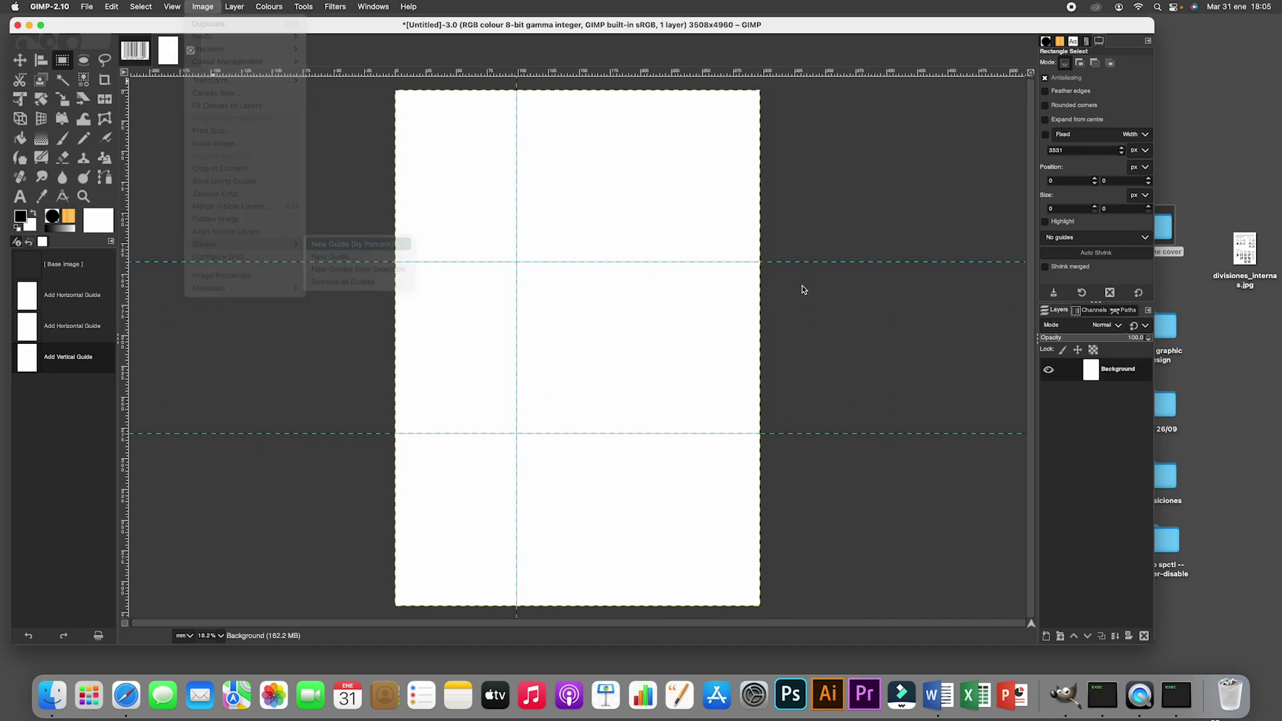
pyautogui.doubleClick(611, 340)
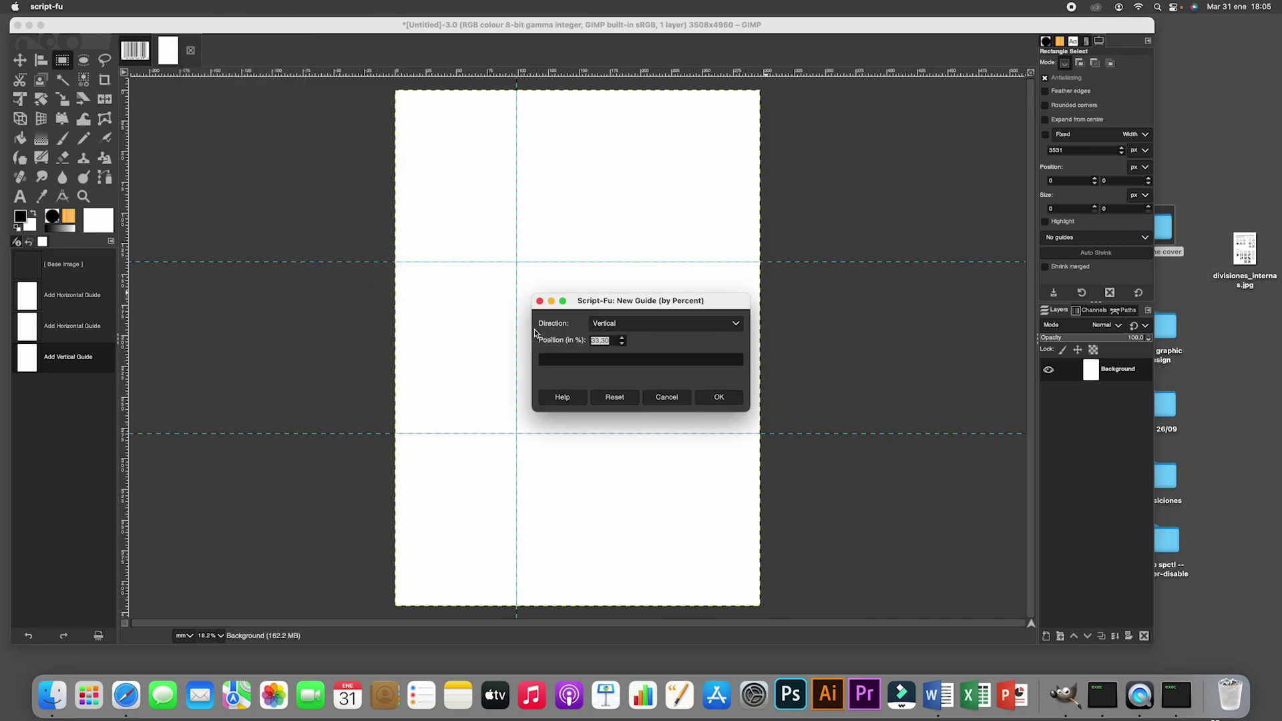
pyautogui.write('66,6')
pyautogui.click(719, 397)
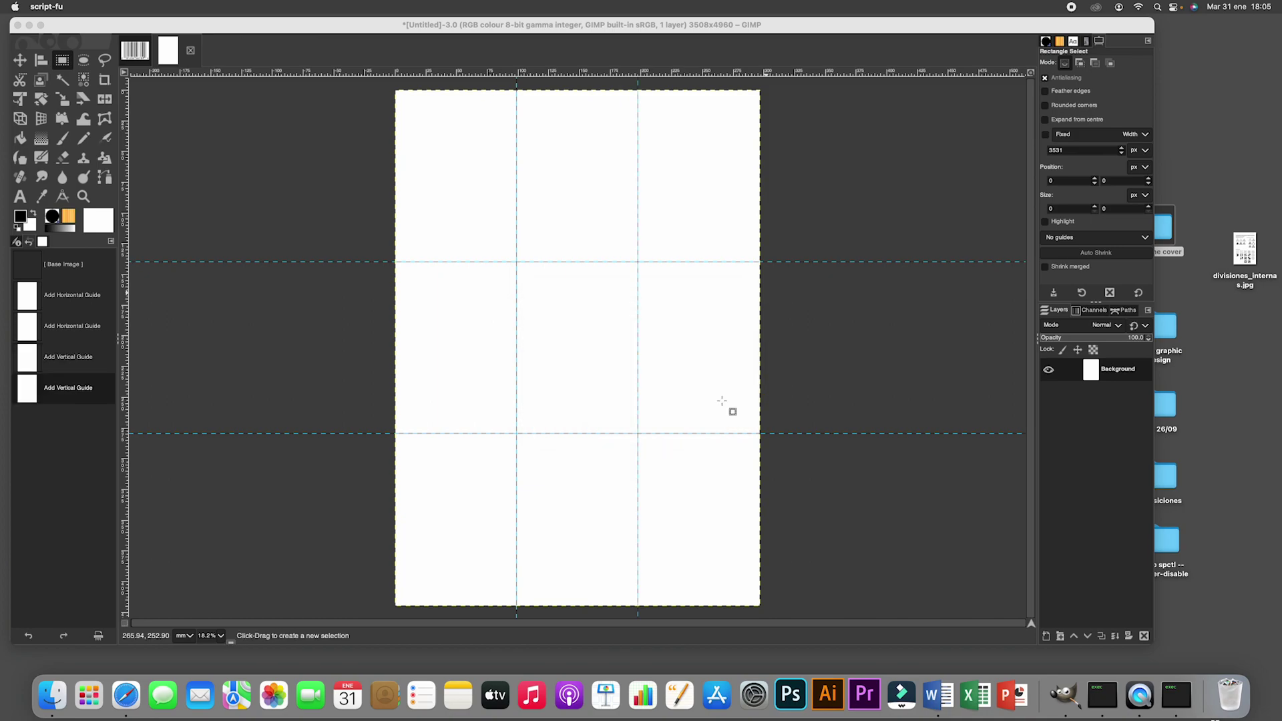
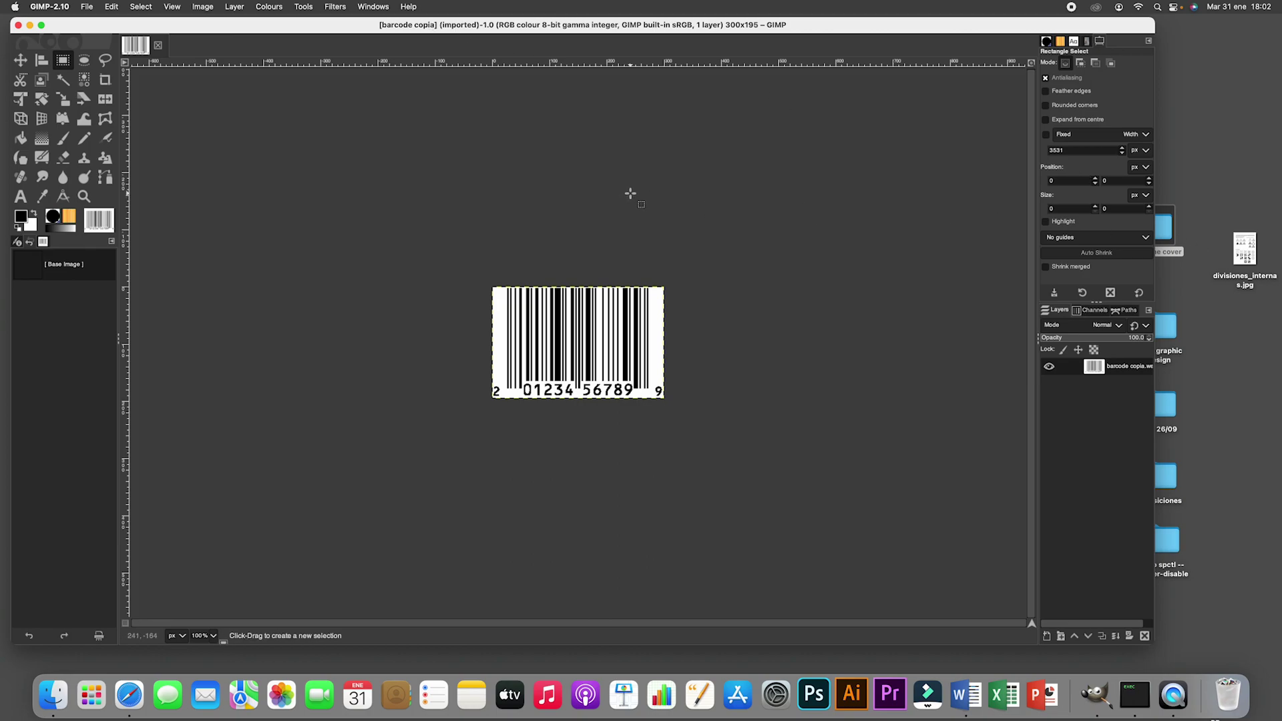
# Look through the open images: the blank page, the barcode, the toy cyclist photo and the portrait photo
pyautogui.click(1168, 236)
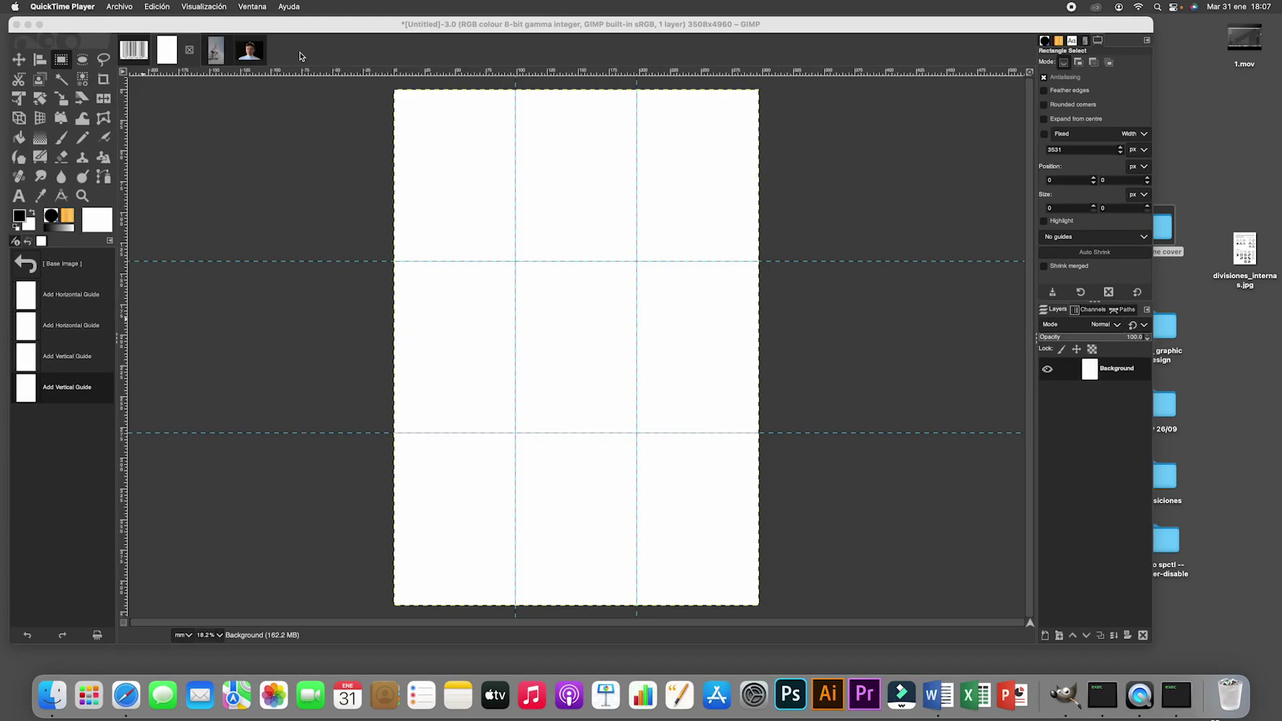
pyautogui.click(165, 56)
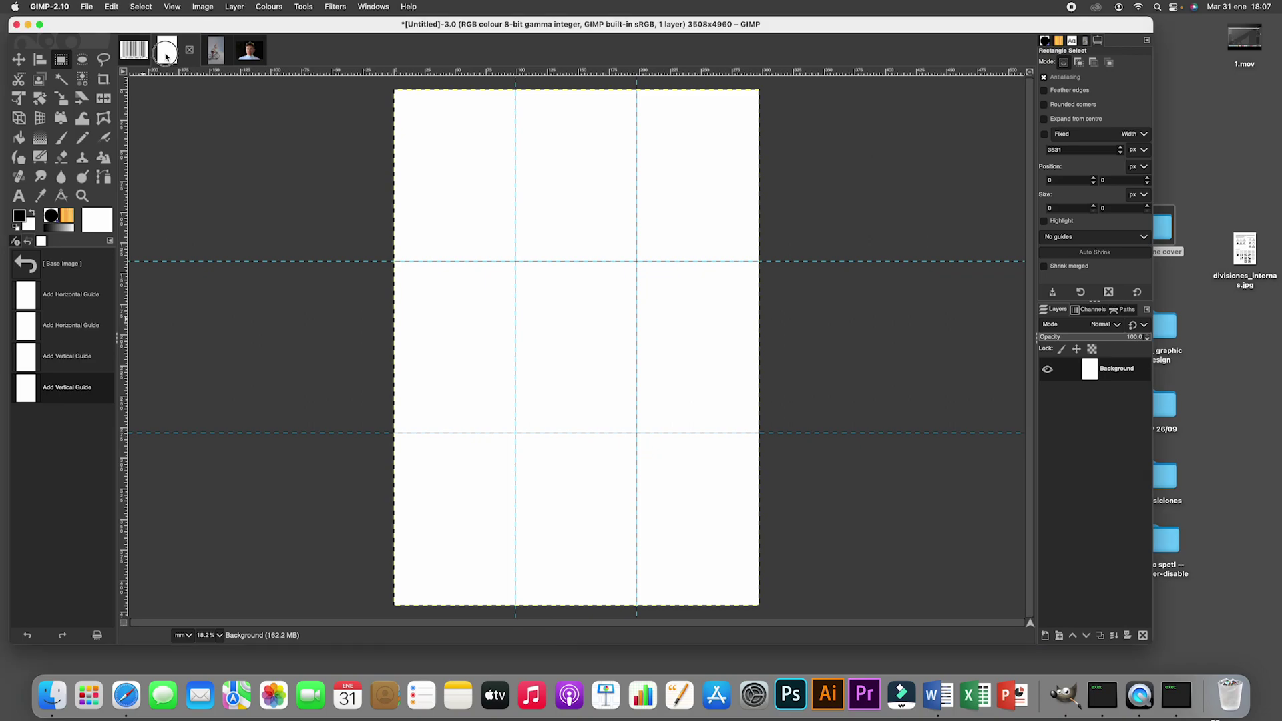
pyautogui.click(127, 54)
pyautogui.click(209, 53)
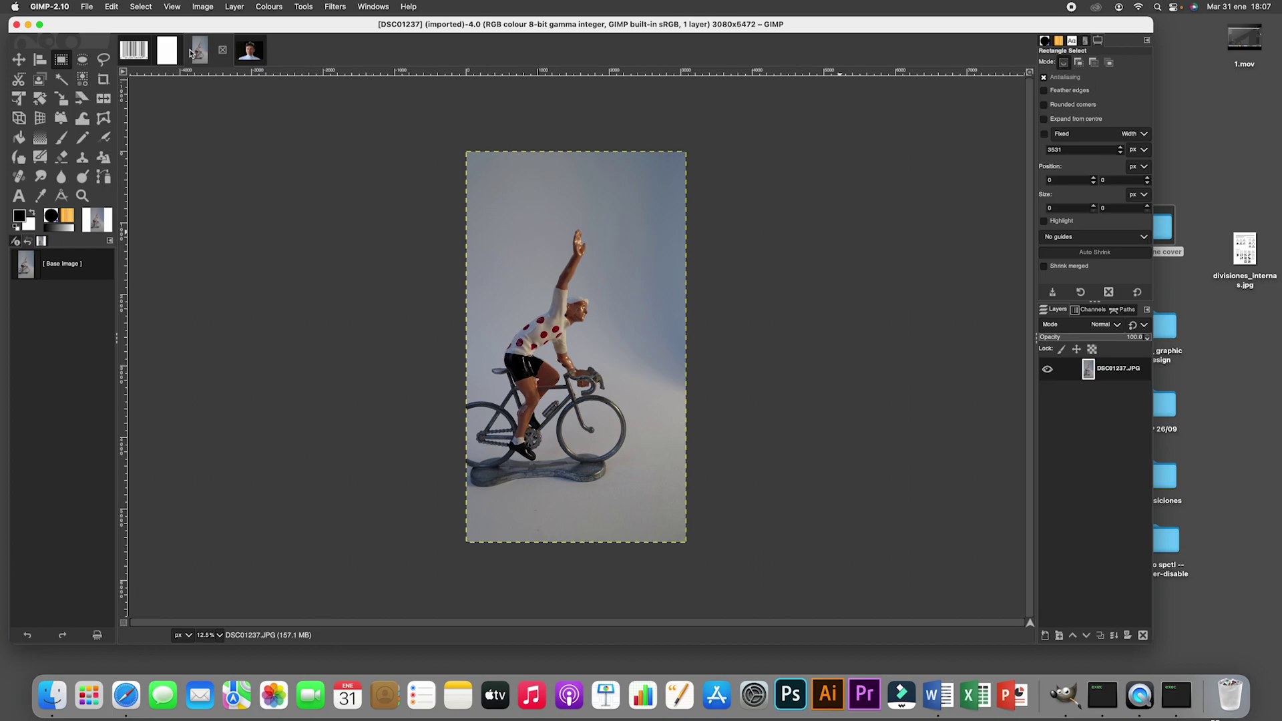
pyautogui.click(256, 57)
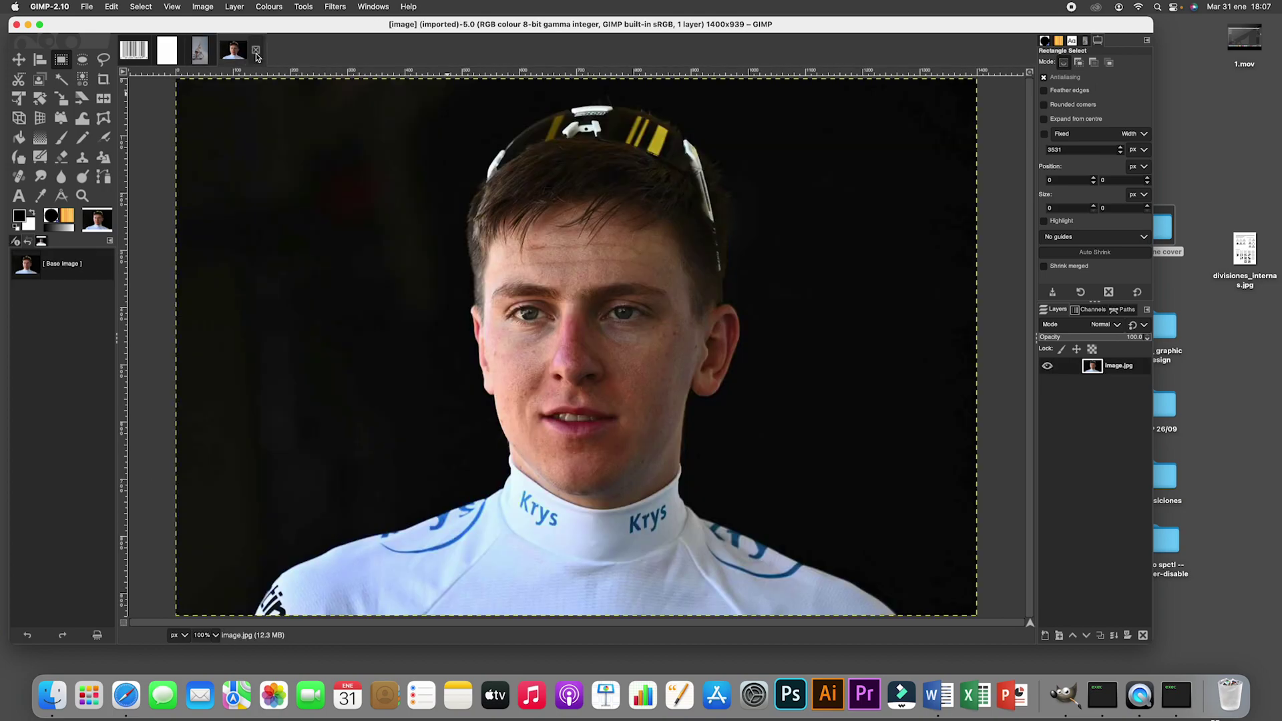
# Brighten the toy cyclist photo with Exposure, using black level 0.012 and exposure 2.515
pyautogui.click(200, 53)
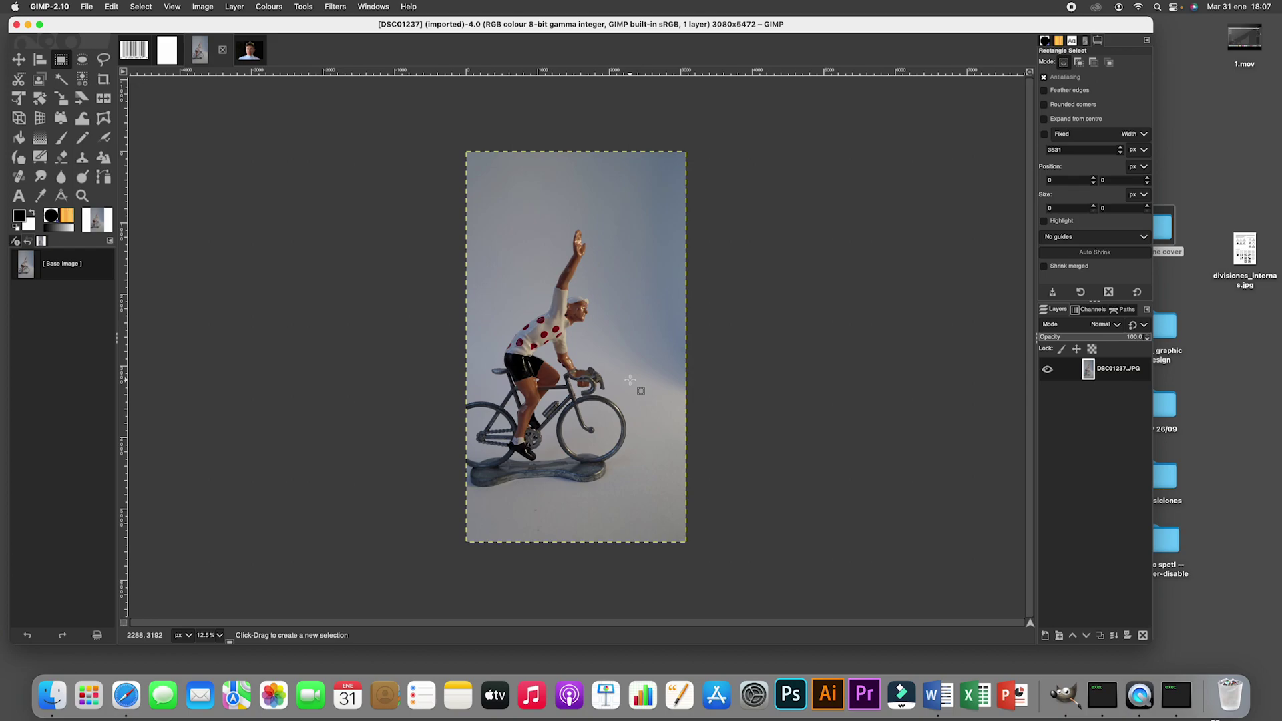
pyautogui.click(269, 7)
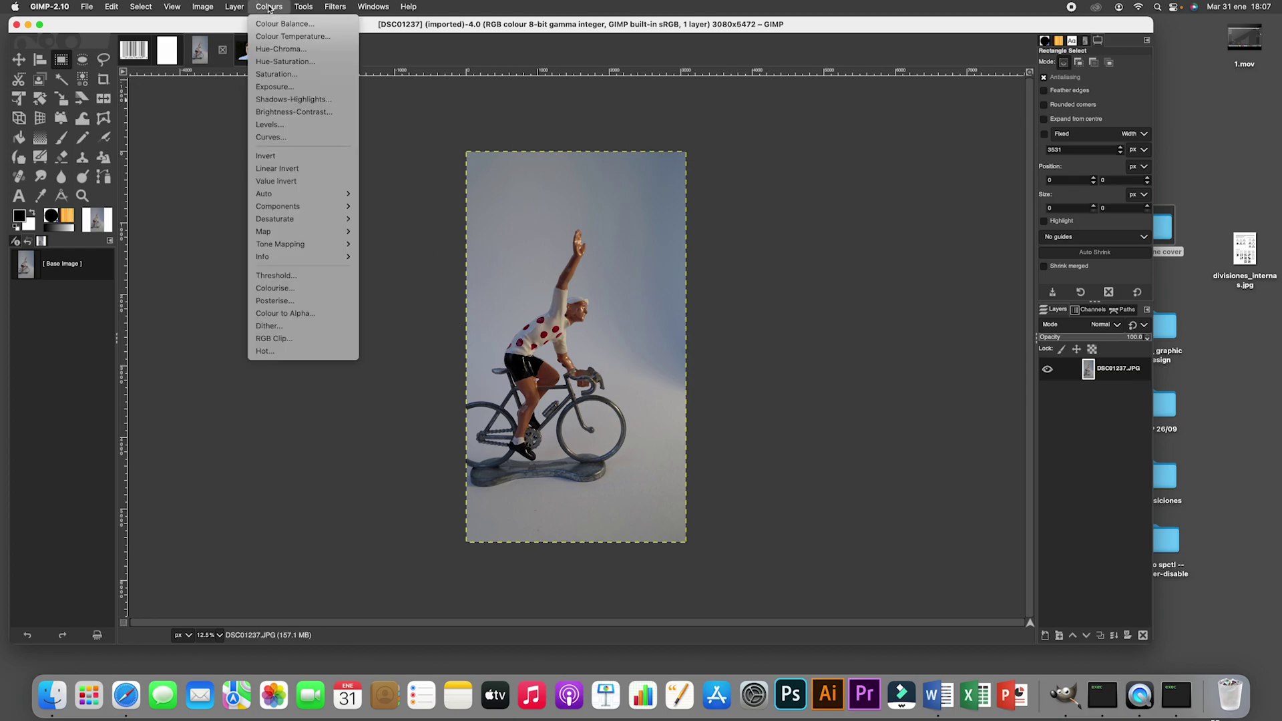
pyautogui.click(273, 88)
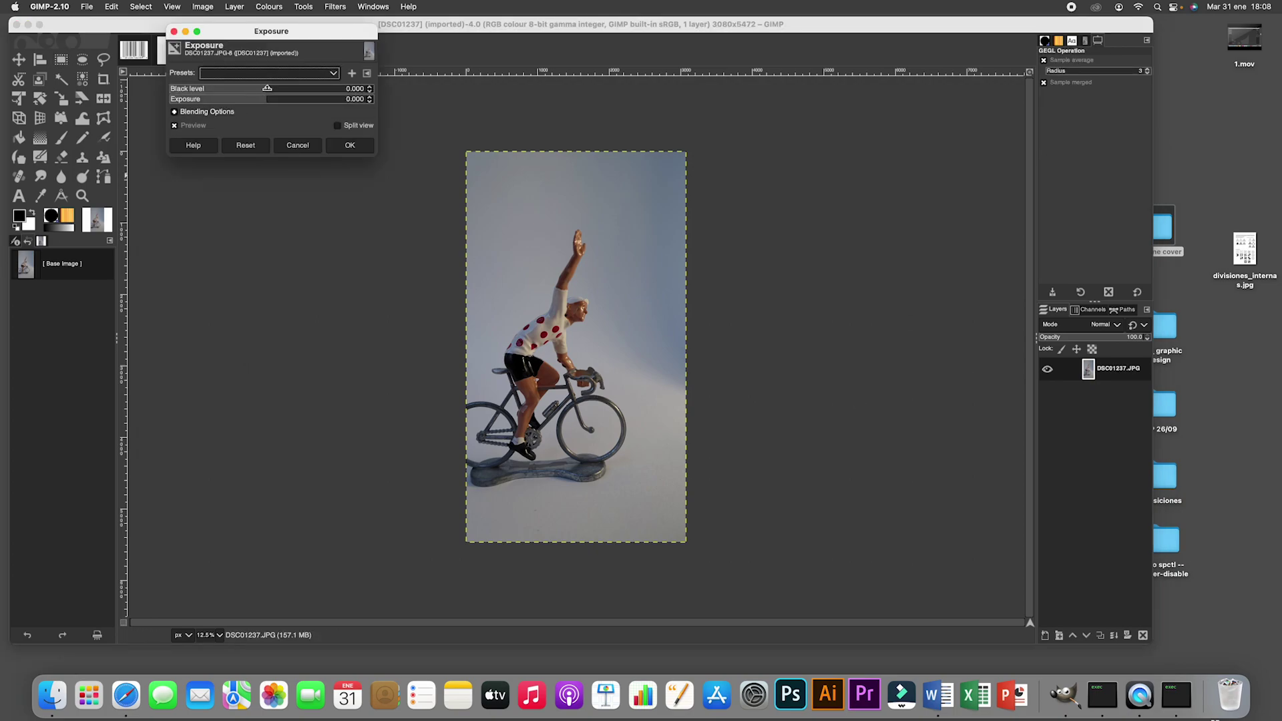
pyautogui.moveTo(267, 88); pyautogui.dragTo(292, 99)
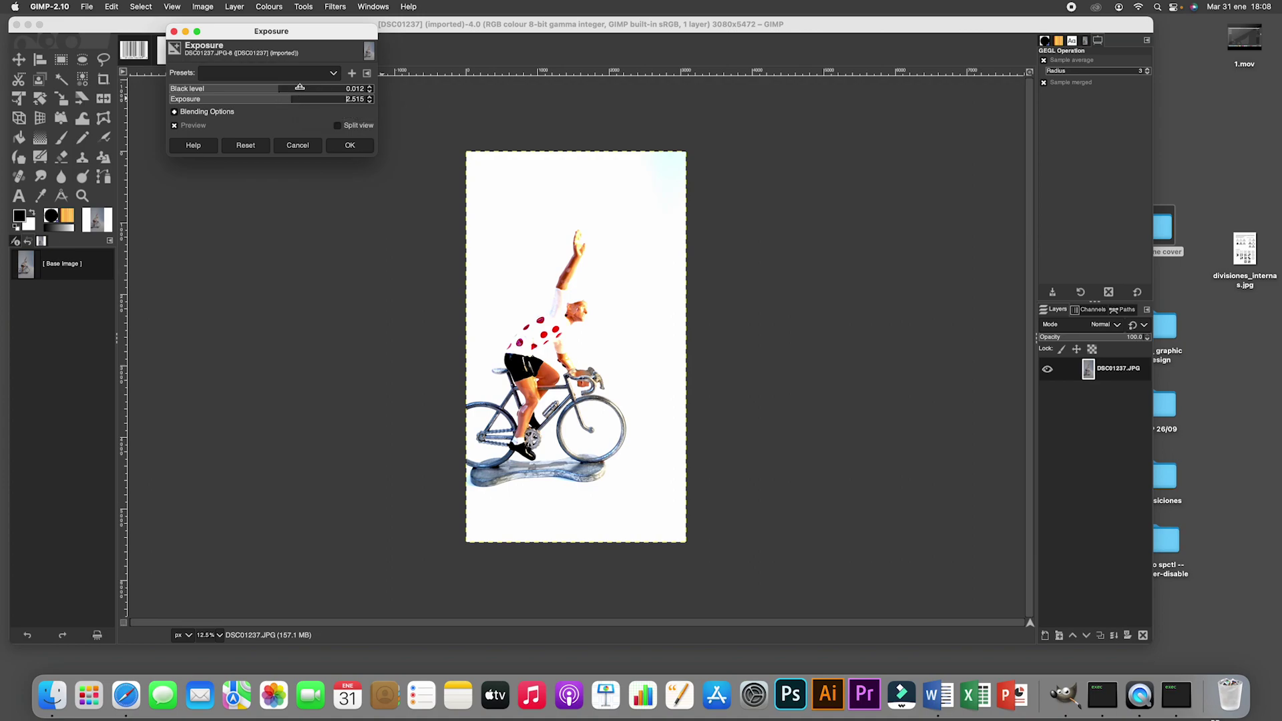
pyautogui.click(350, 145)
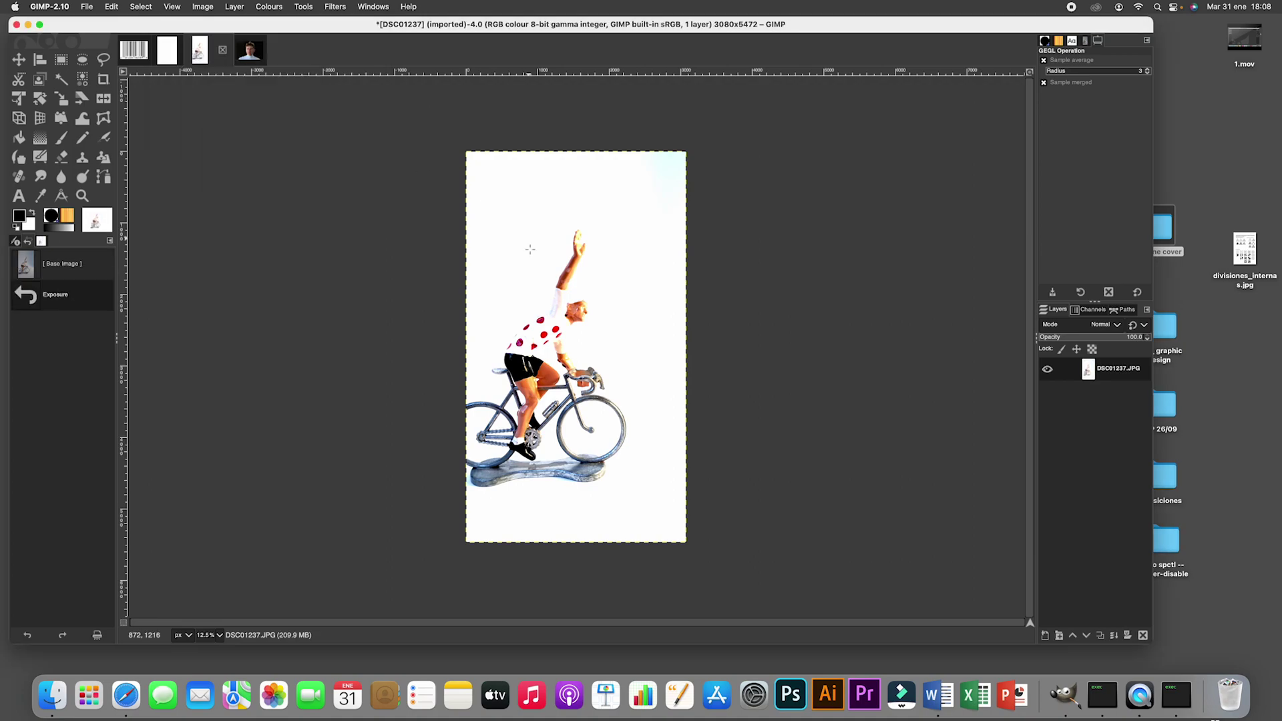
# Reduce the cyclist photo's saturation to -24.2 with Hue-Saturation
pyautogui.click(270, 8)
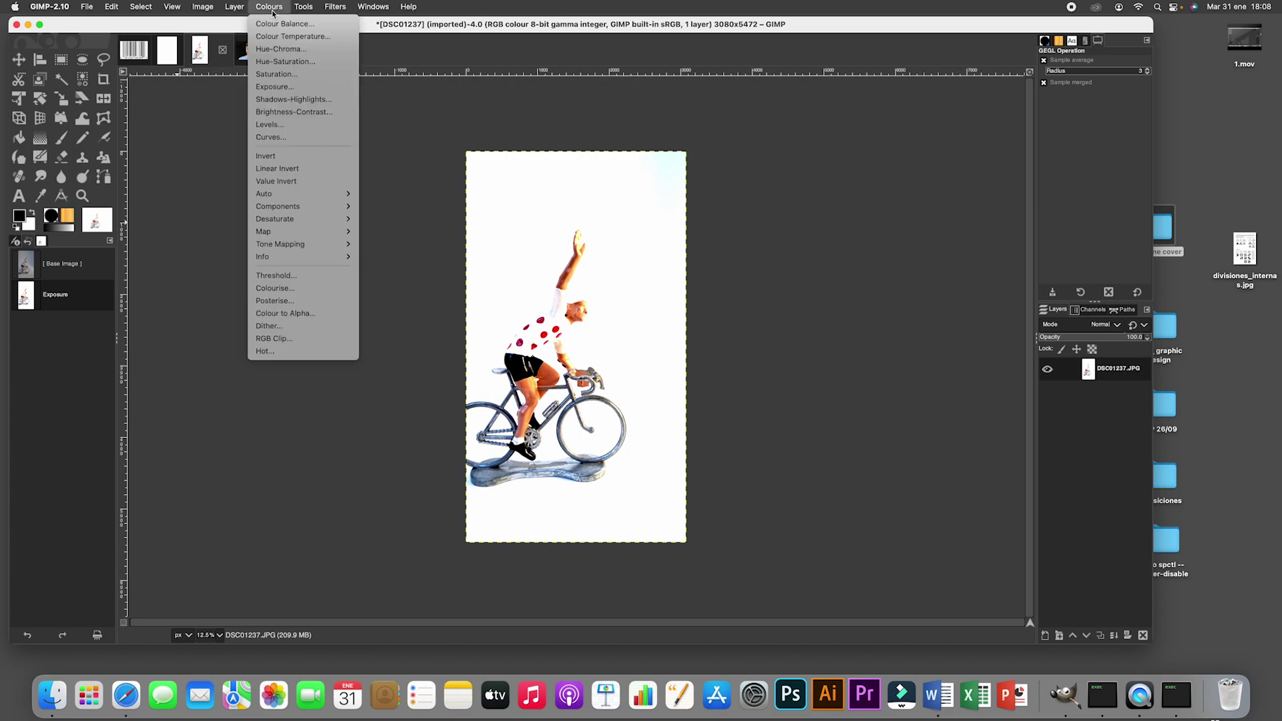
pyautogui.click(274, 62)
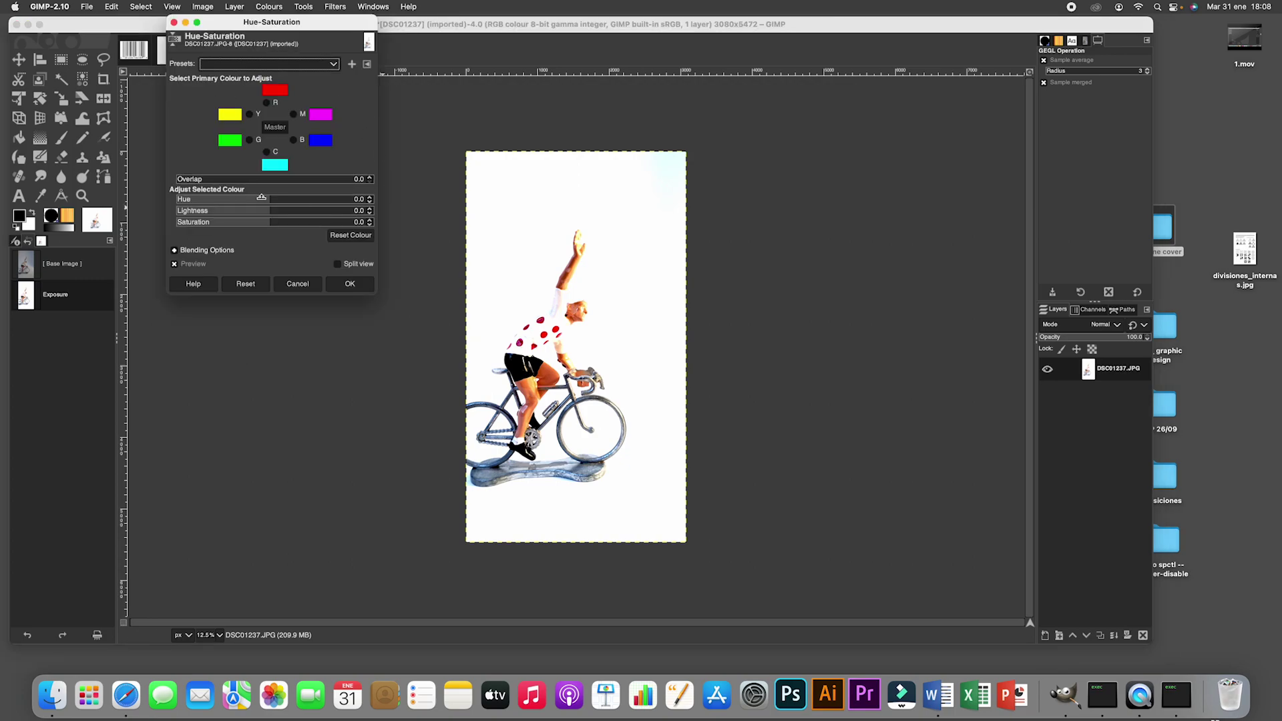
pyautogui.moveTo(270, 219); pyautogui.dragTo(246, 216)
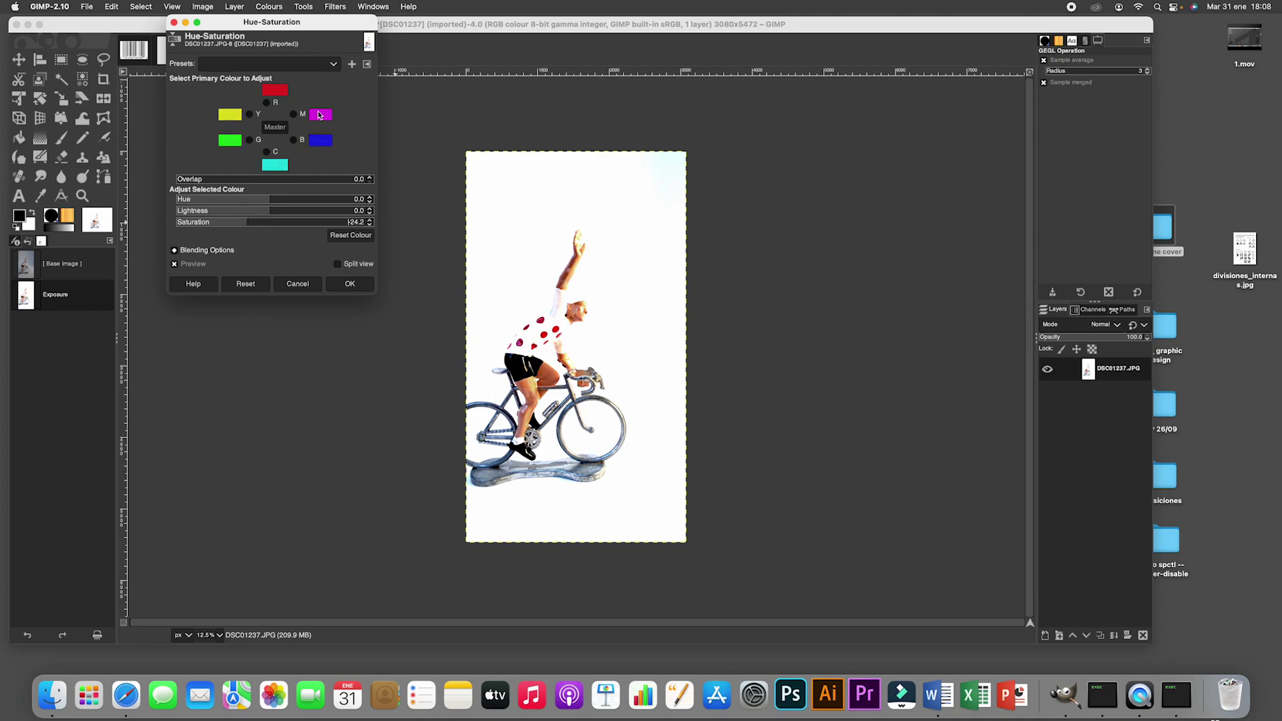
pyautogui.click(352, 283)
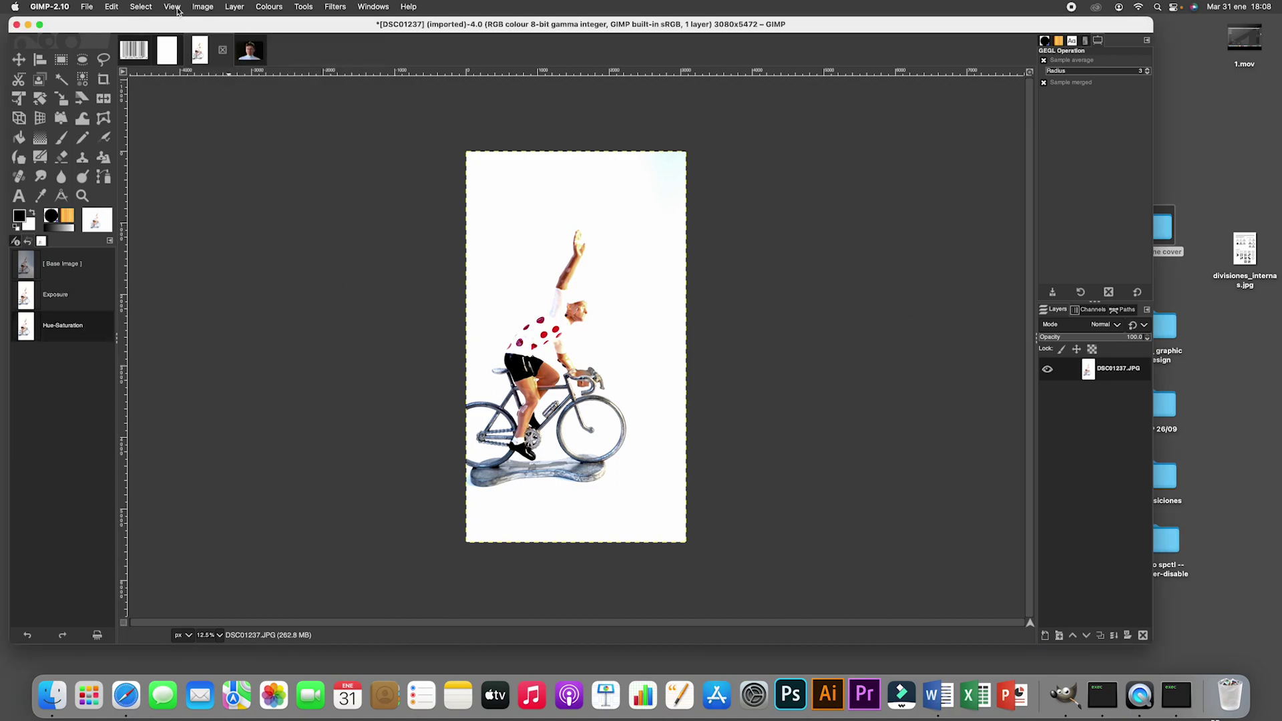
# Copy the entire cyclist photo and paste it into the A3 page with the guides as a new layer
pyautogui.click(150, 8)
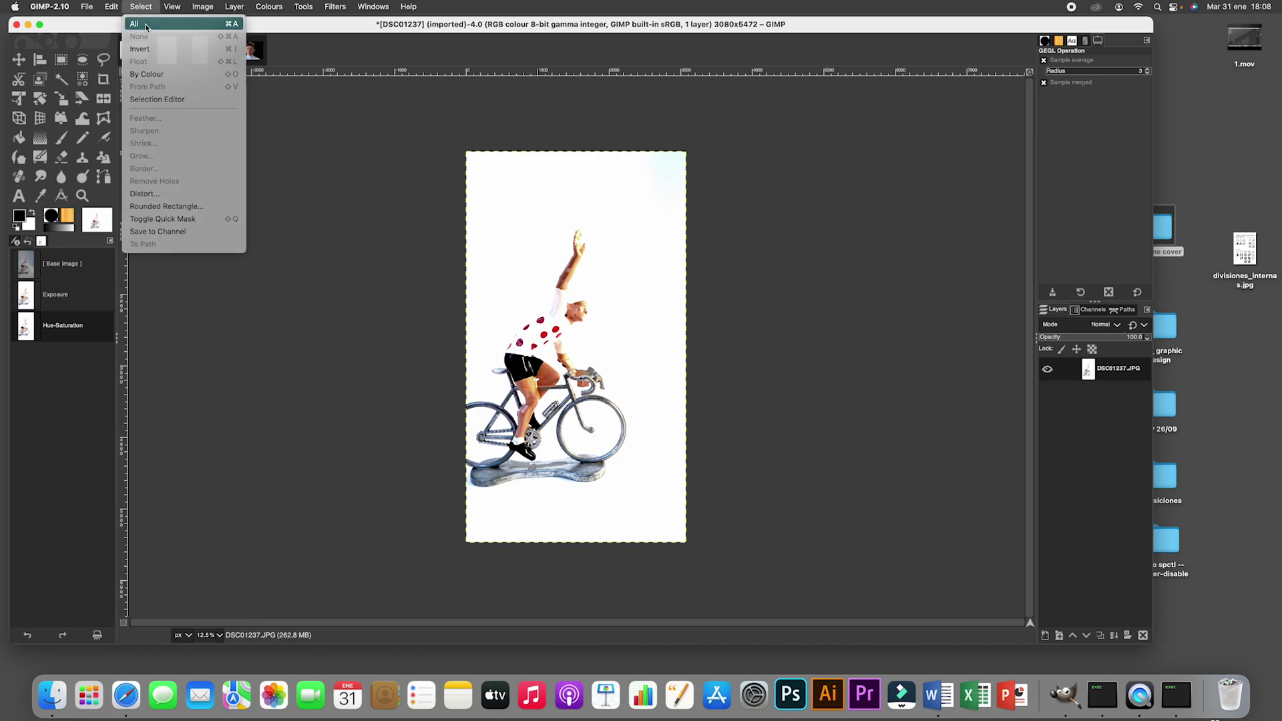
pyautogui.click(144, 19)
pyautogui.click(112, 8)
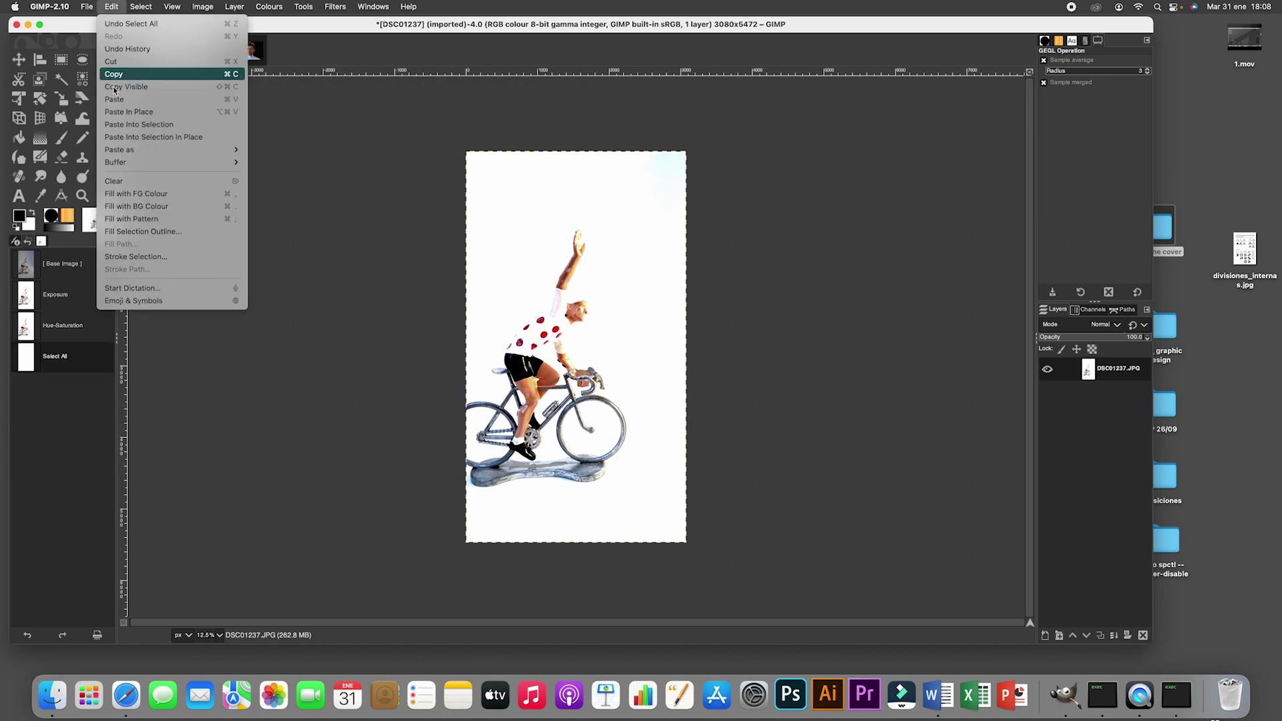
pyautogui.click(181, 69)
pyautogui.click(168, 51)
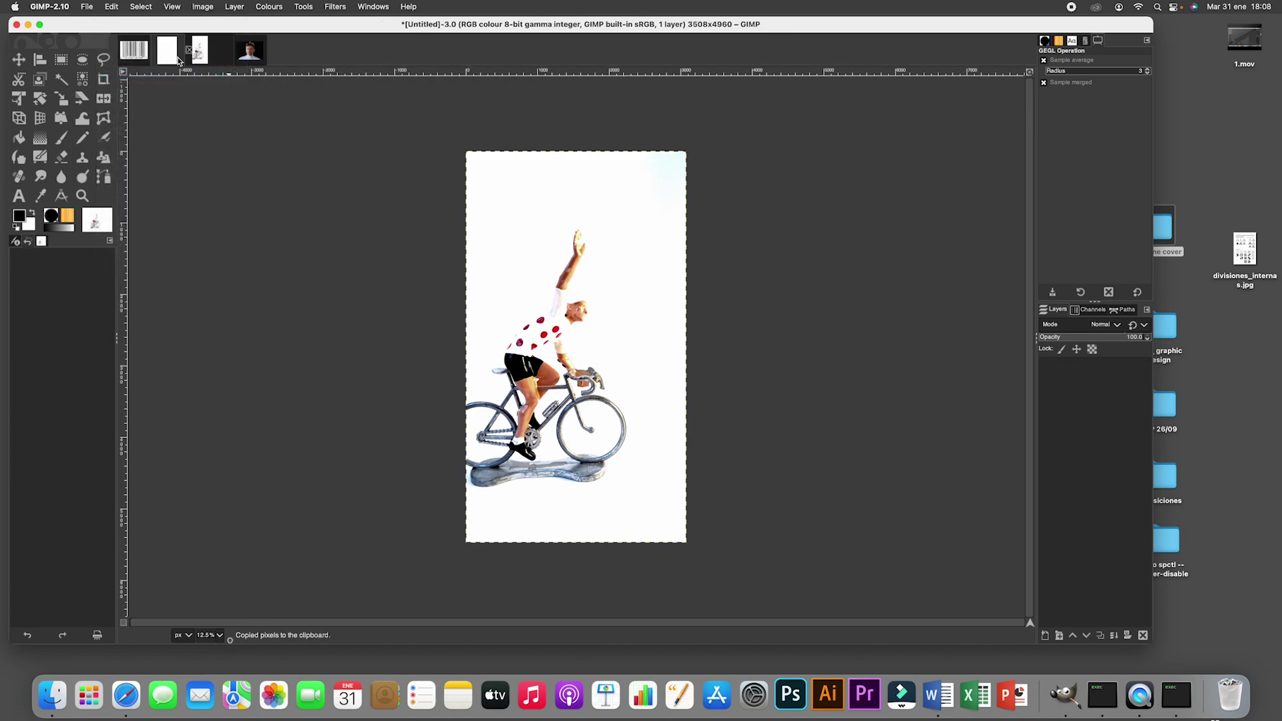
pyautogui.click(111, 8)
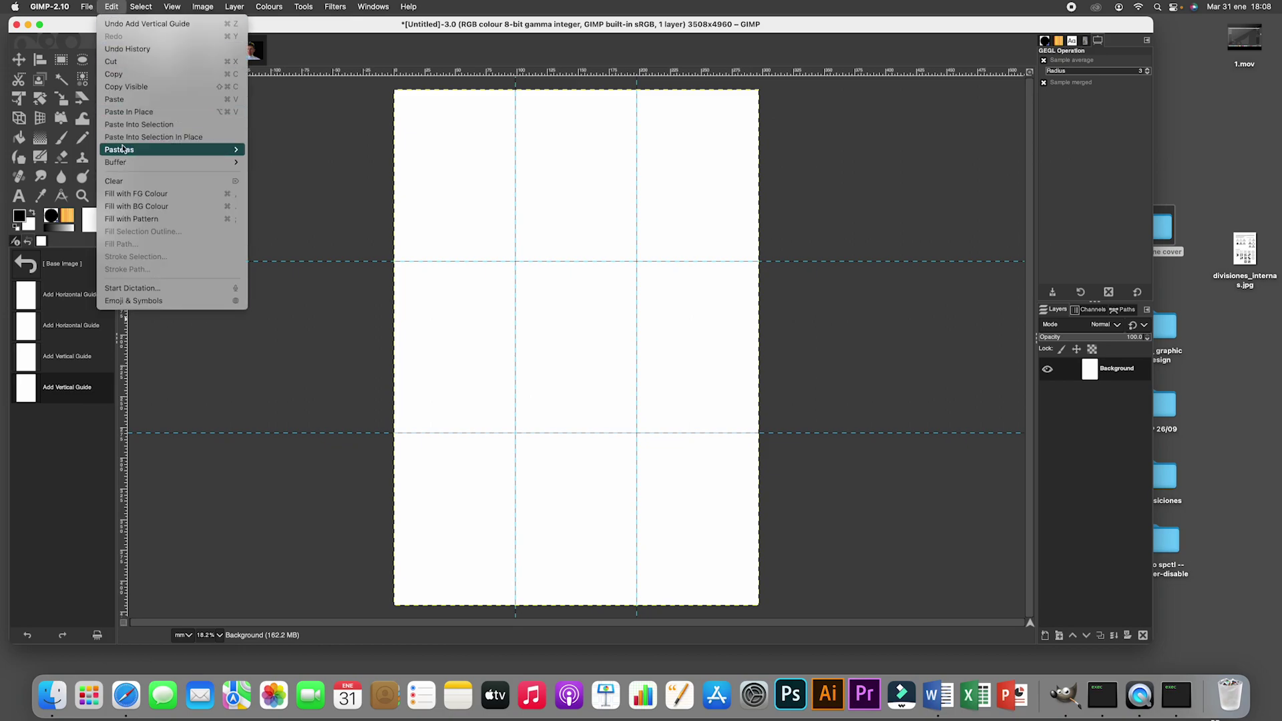
pyautogui.moveTo(124, 149)
pyautogui.click(280, 151)
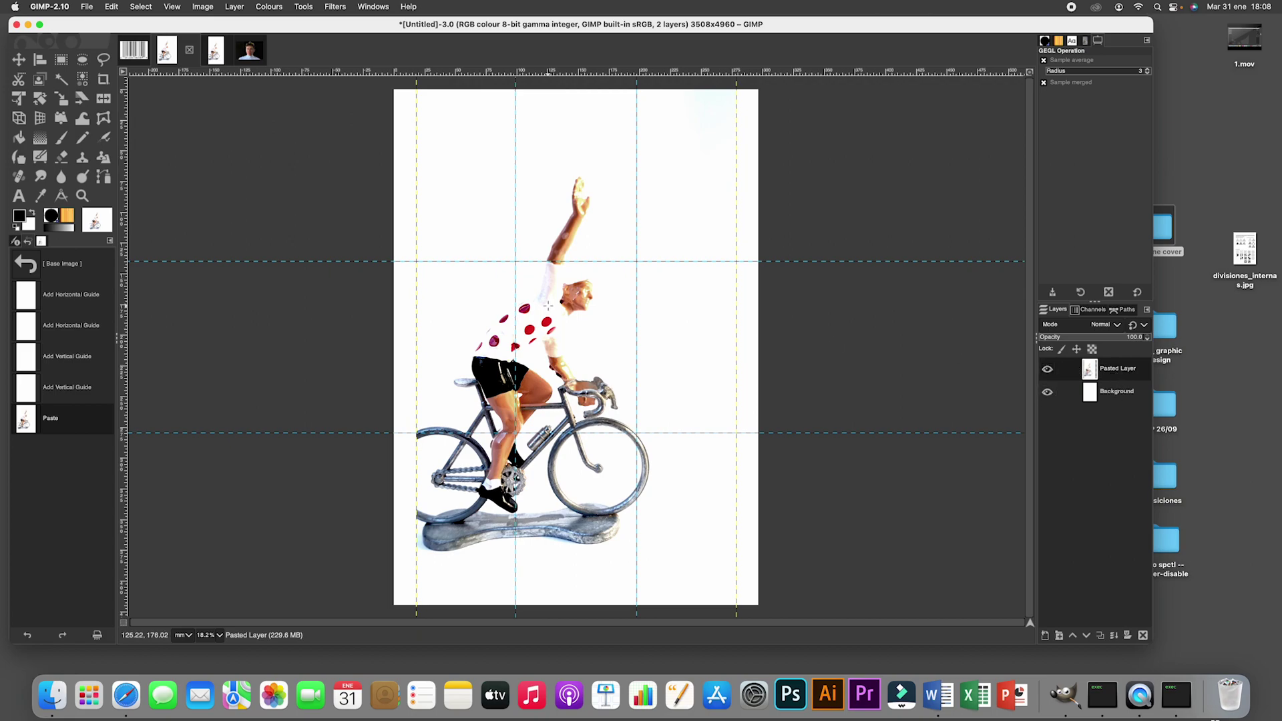
# Move the pasted cyclist layer against the page's left edge and slightly down, and merge it into the background layer
pyautogui.click(19, 58)
pyautogui.moveTo(537, 361); pyautogui.dragTo(513, 368)
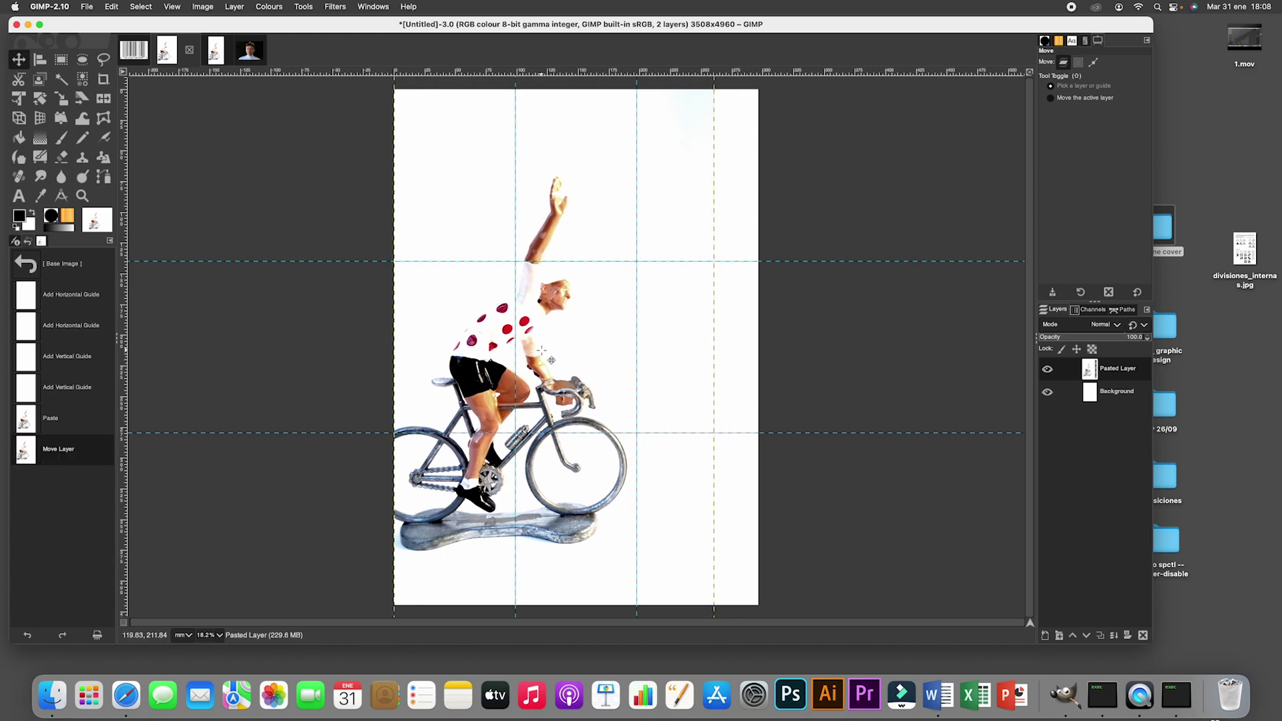
pyautogui.moveTo(549, 361); pyautogui.dragTo(541, 376)
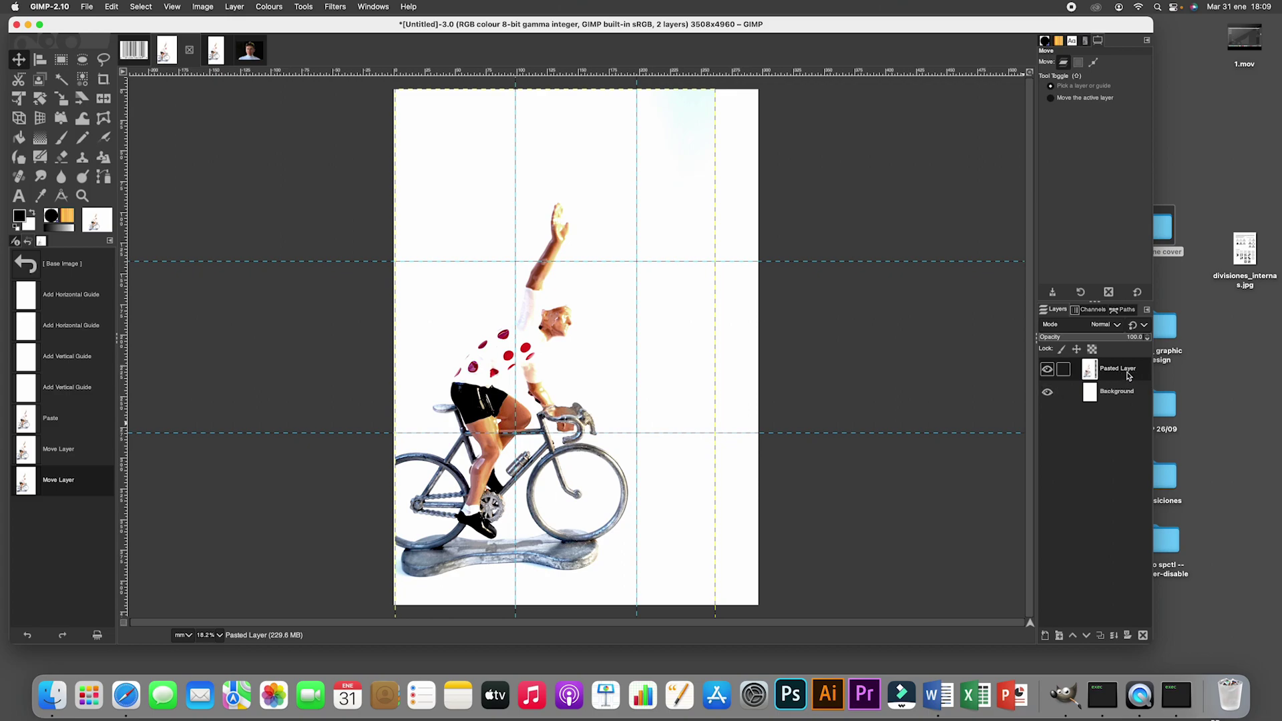
pyautogui.click(235, 7)
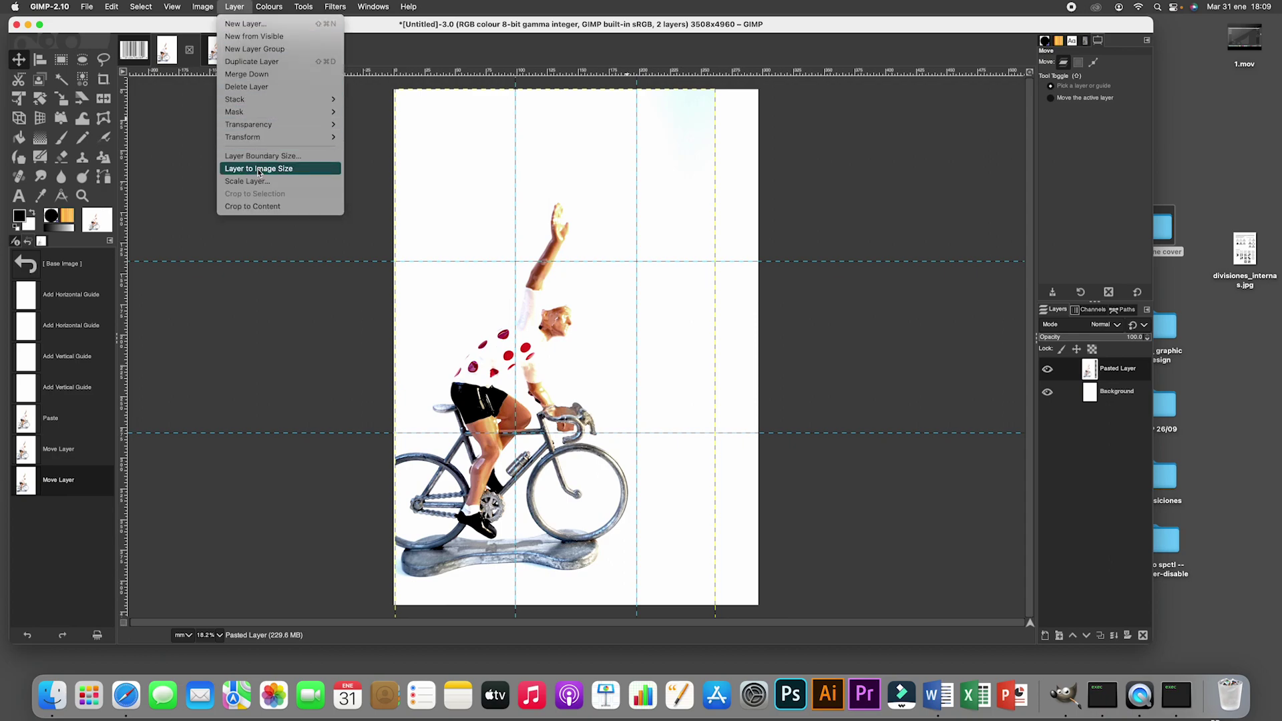
pyautogui.click(247, 74)
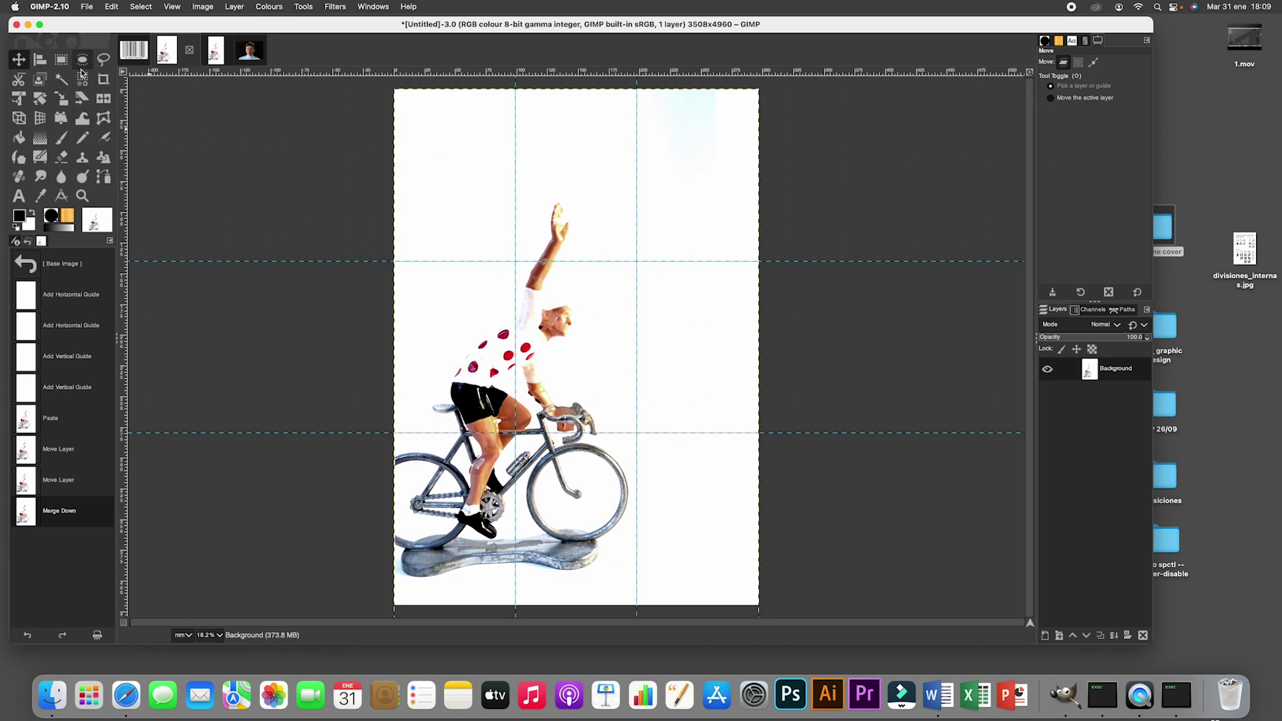
# Add the text "SPIN" near the upper left corner of the page
pyautogui.click(19, 196)
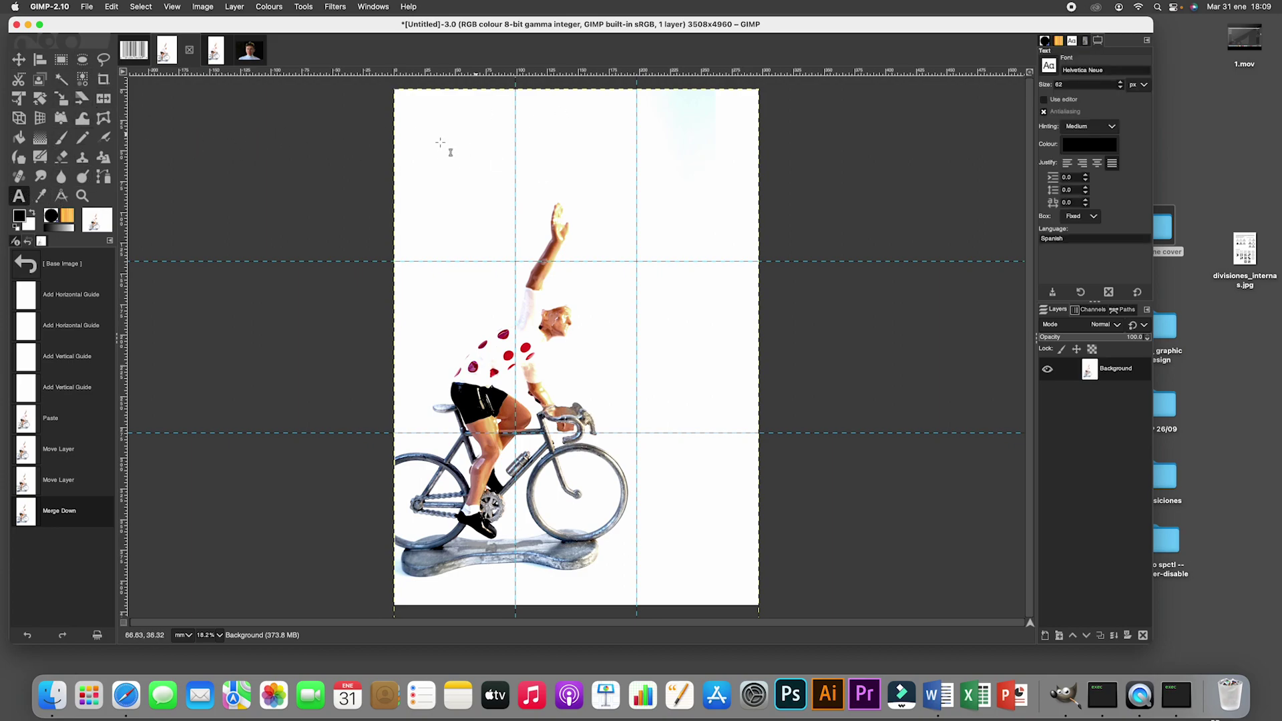
pyautogui.click(419, 145)
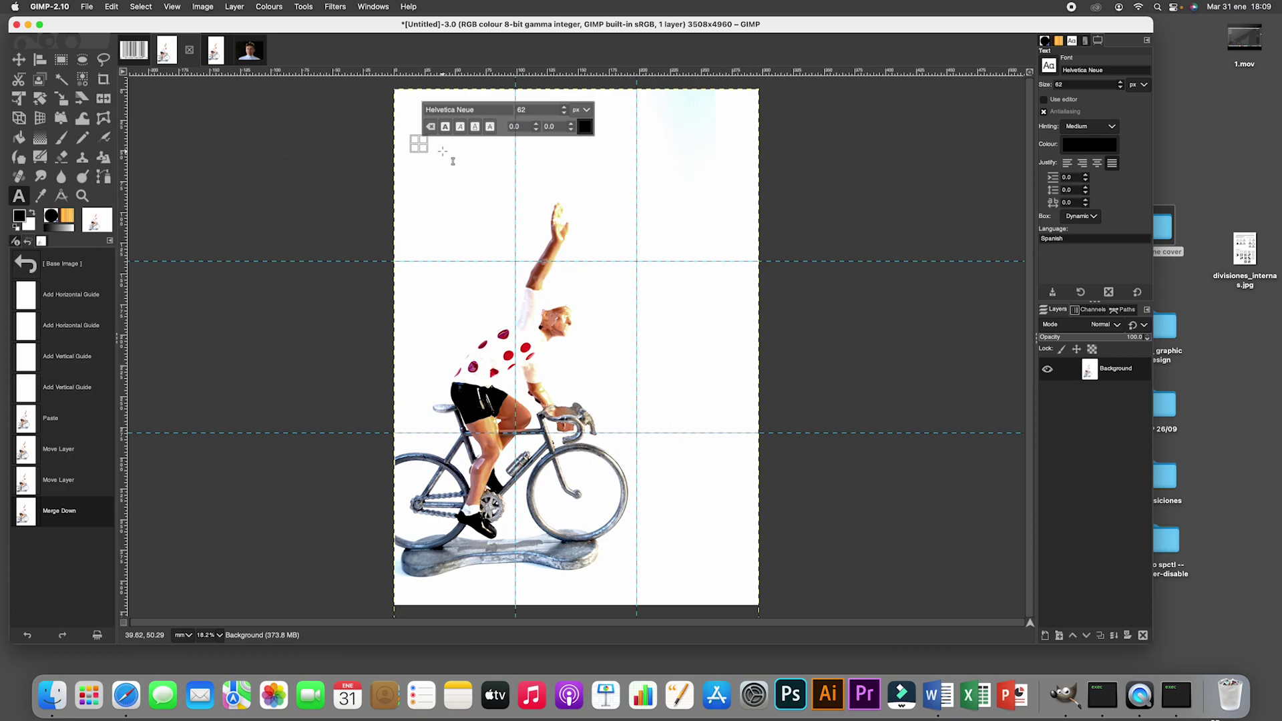
pyautogui.write('SPIN')
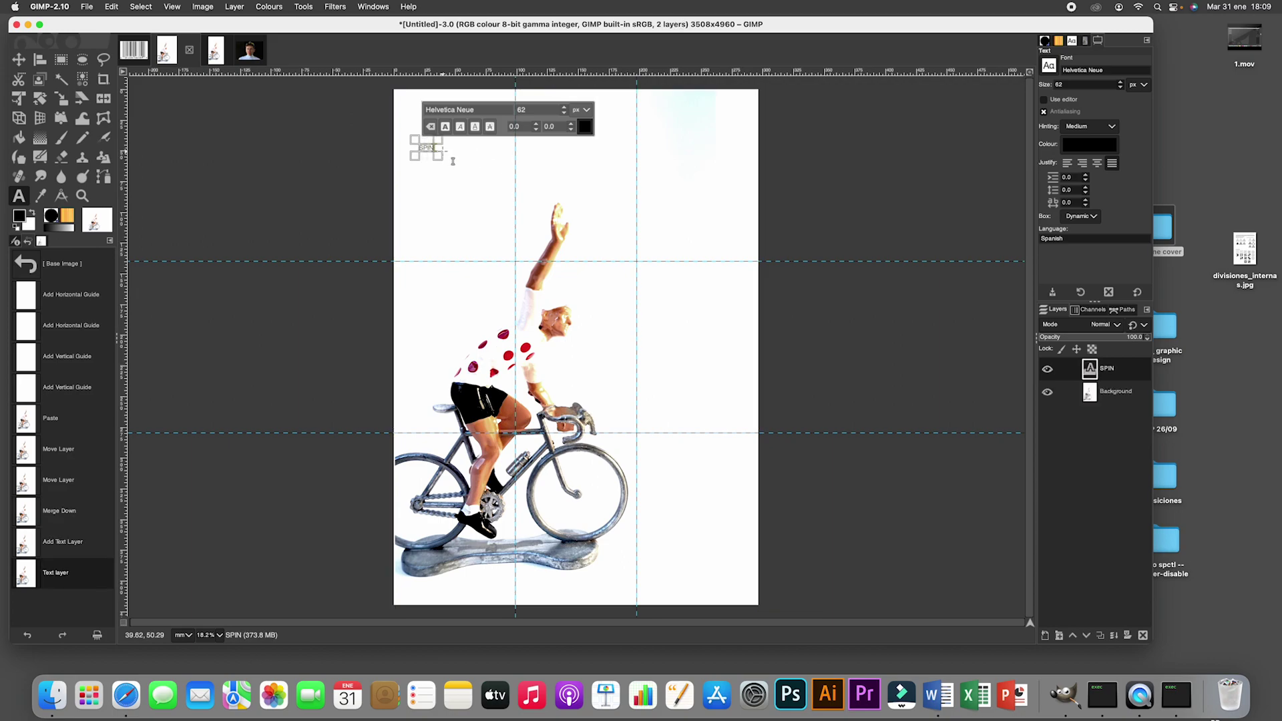
# Set the SPIN text's size to 300 pt and colour it dark red
pyautogui.moveTo(443, 158); pyautogui.dragTo(415, 142)
pyautogui.click(587, 111)
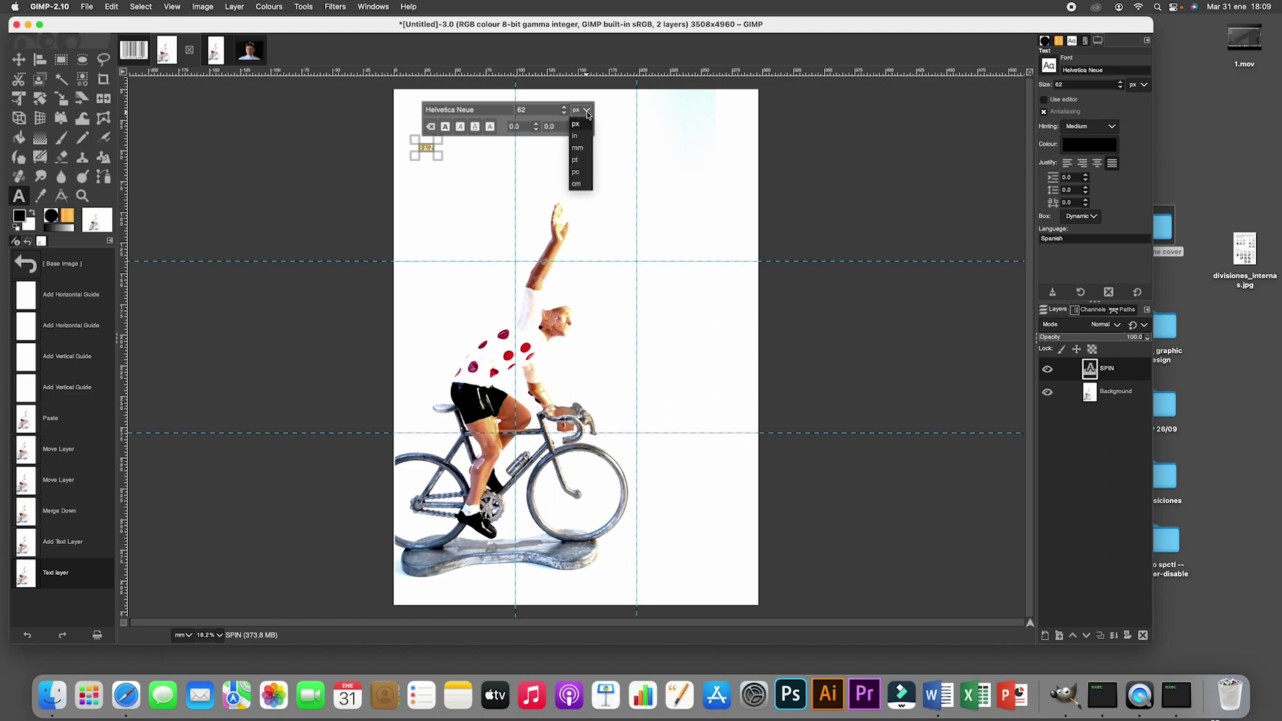
pyautogui.click(575, 159)
pyautogui.click(585, 131)
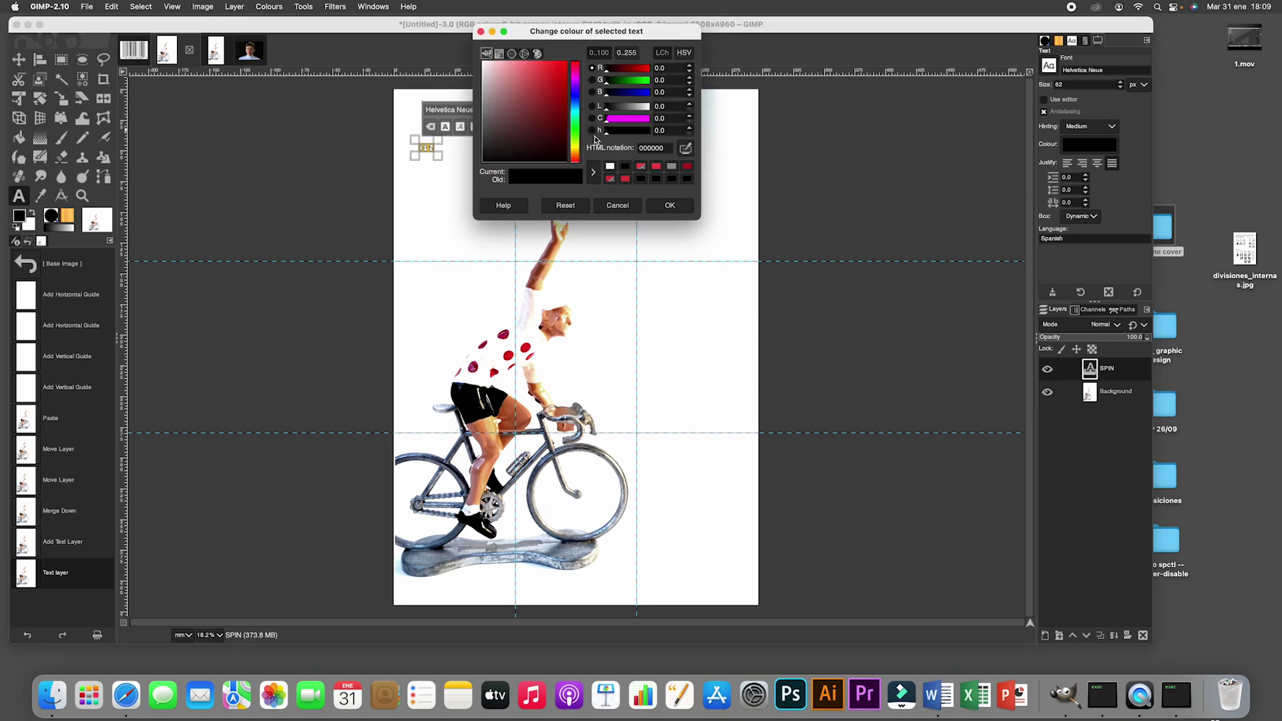
pyautogui.moveTo(534, 79); pyautogui.dragTo(554, 89)
pyautogui.click(669, 206)
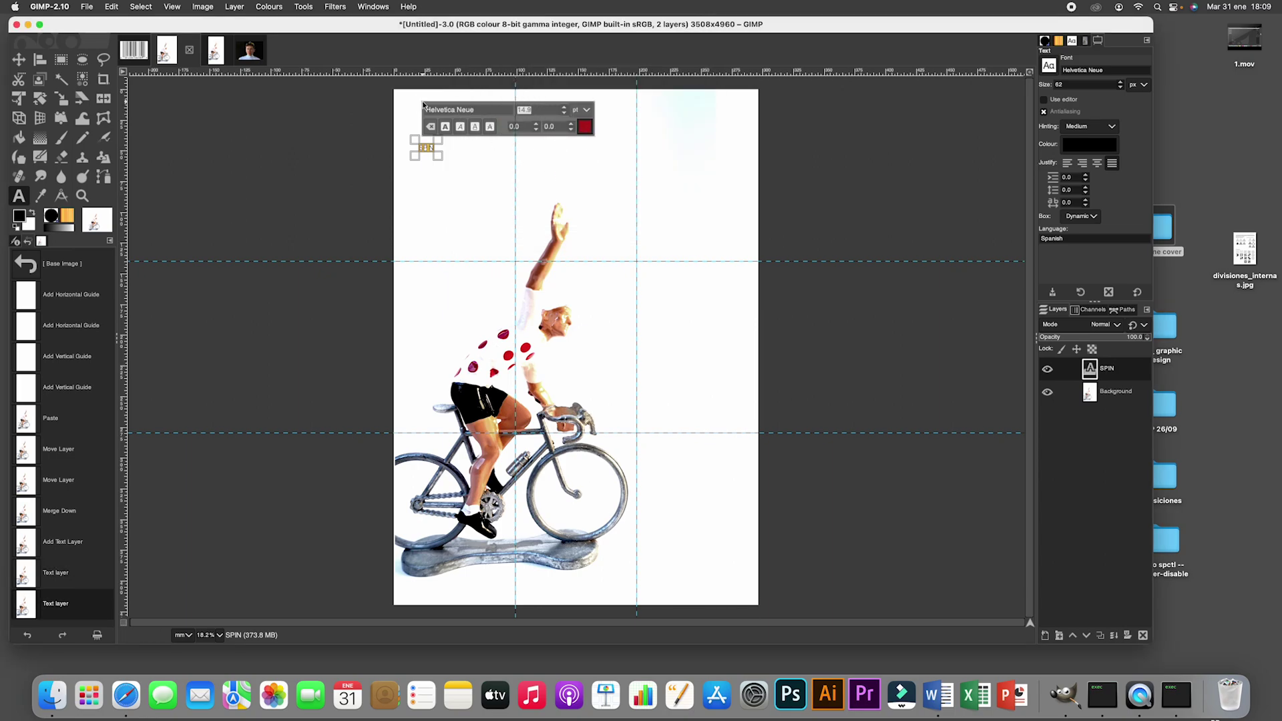
pyautogui.press('Return')
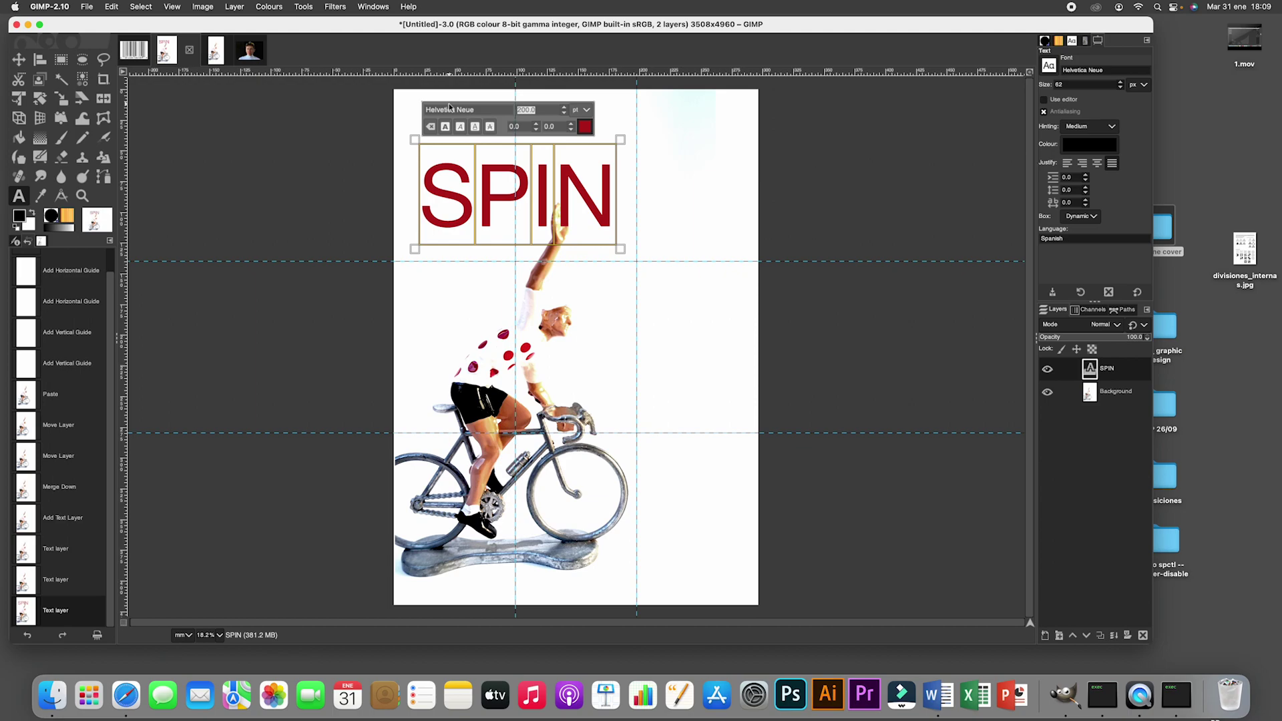
pyautogui.write('300')
pyautogui.press('Return')
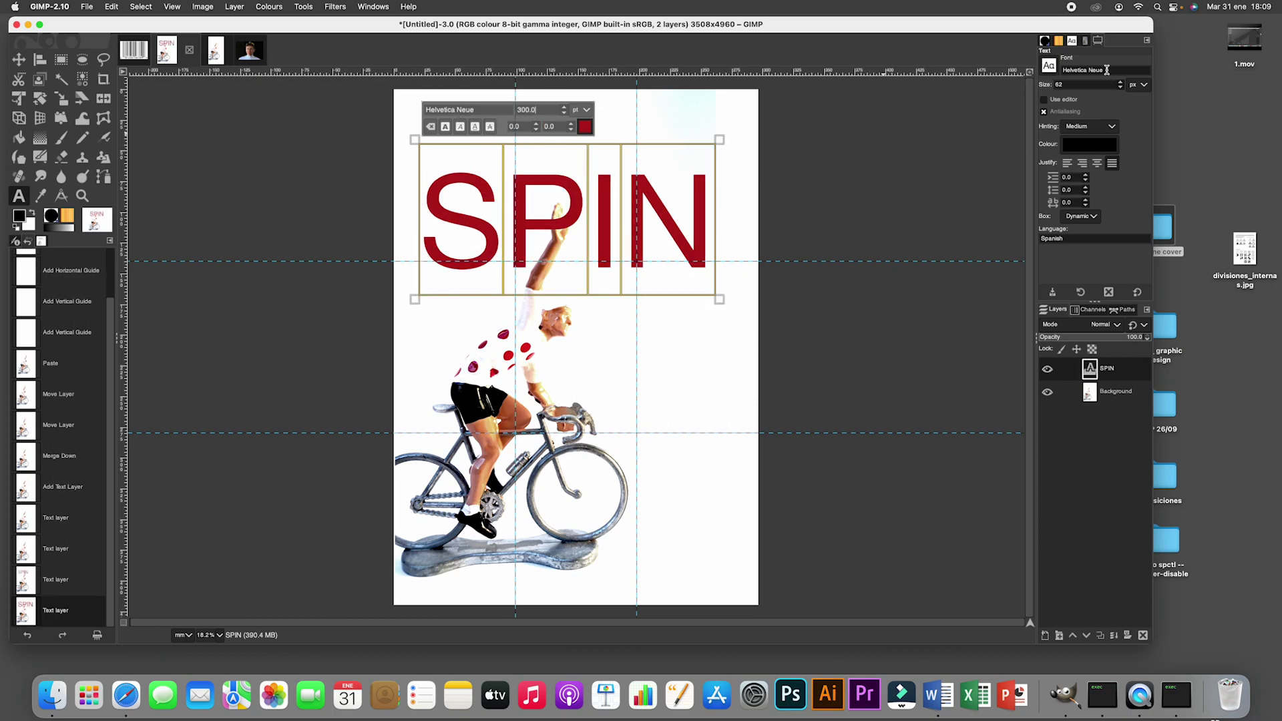
# Change the SPIN text's font to Copperplate and set its size to 320 pt
pyautogui.click(1050, 65)
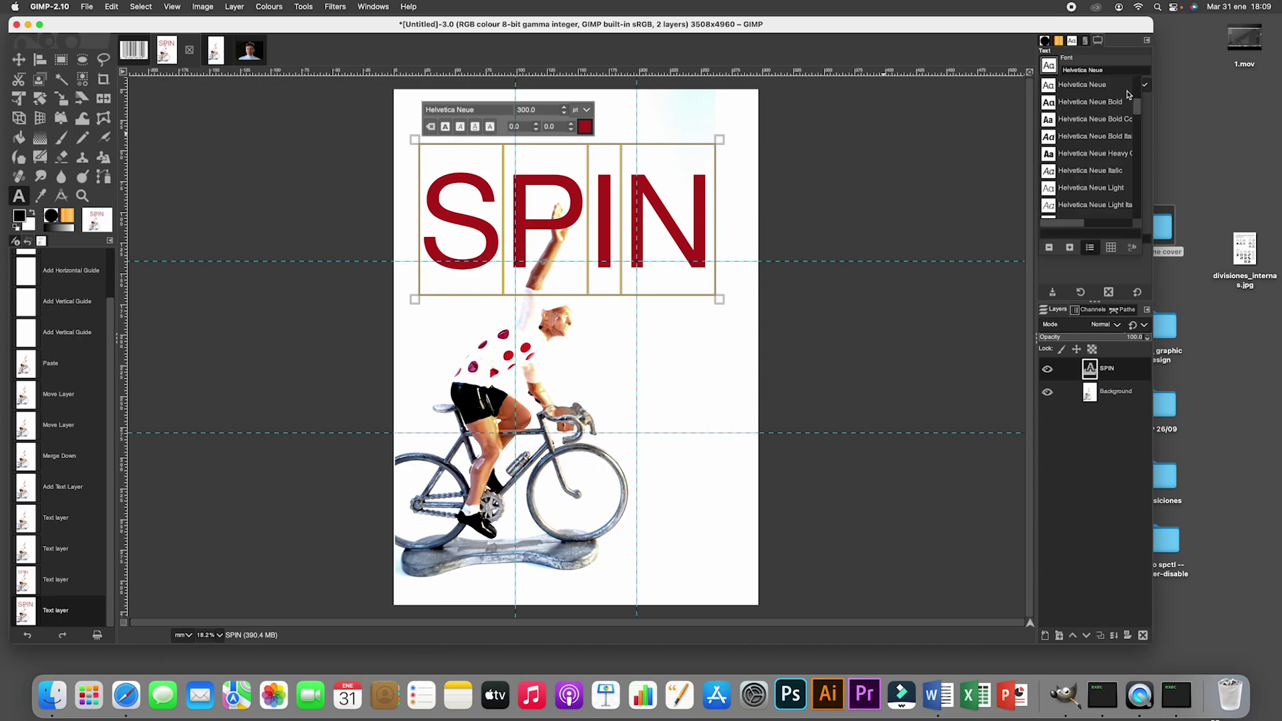
pyautogui.scroll(-5, 1137, 114)
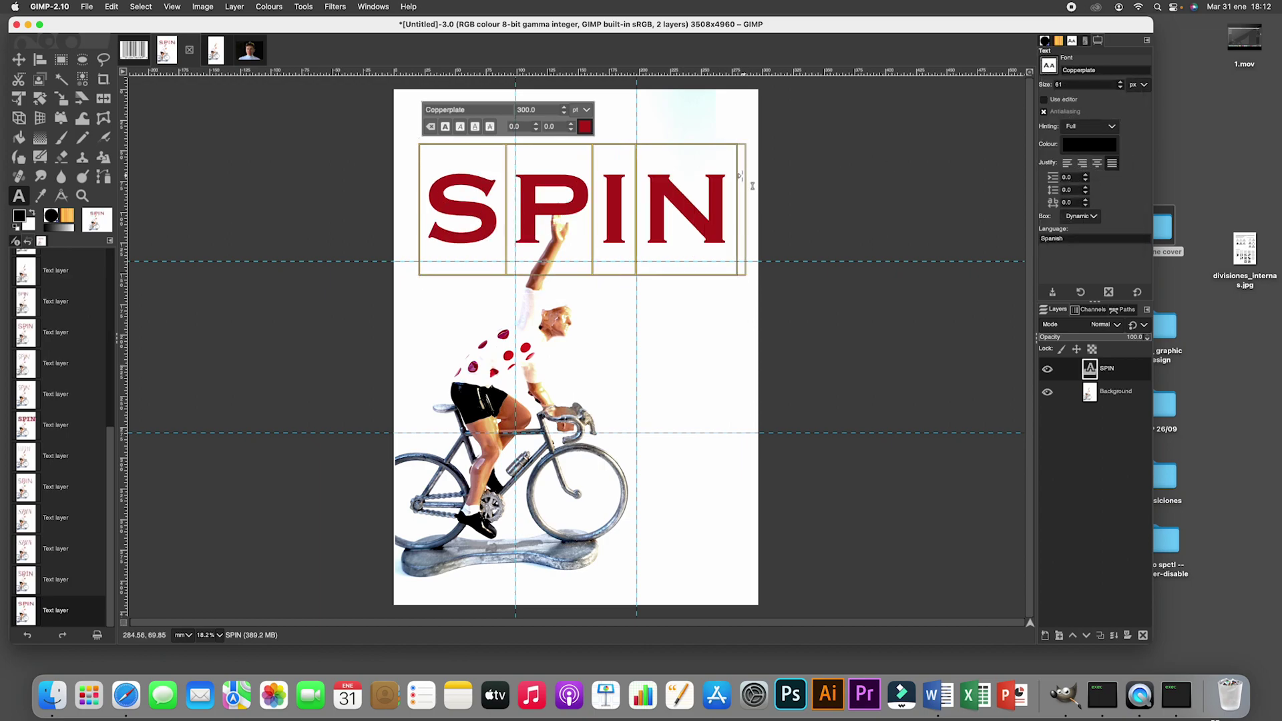
pyautogui.click(740, 176)
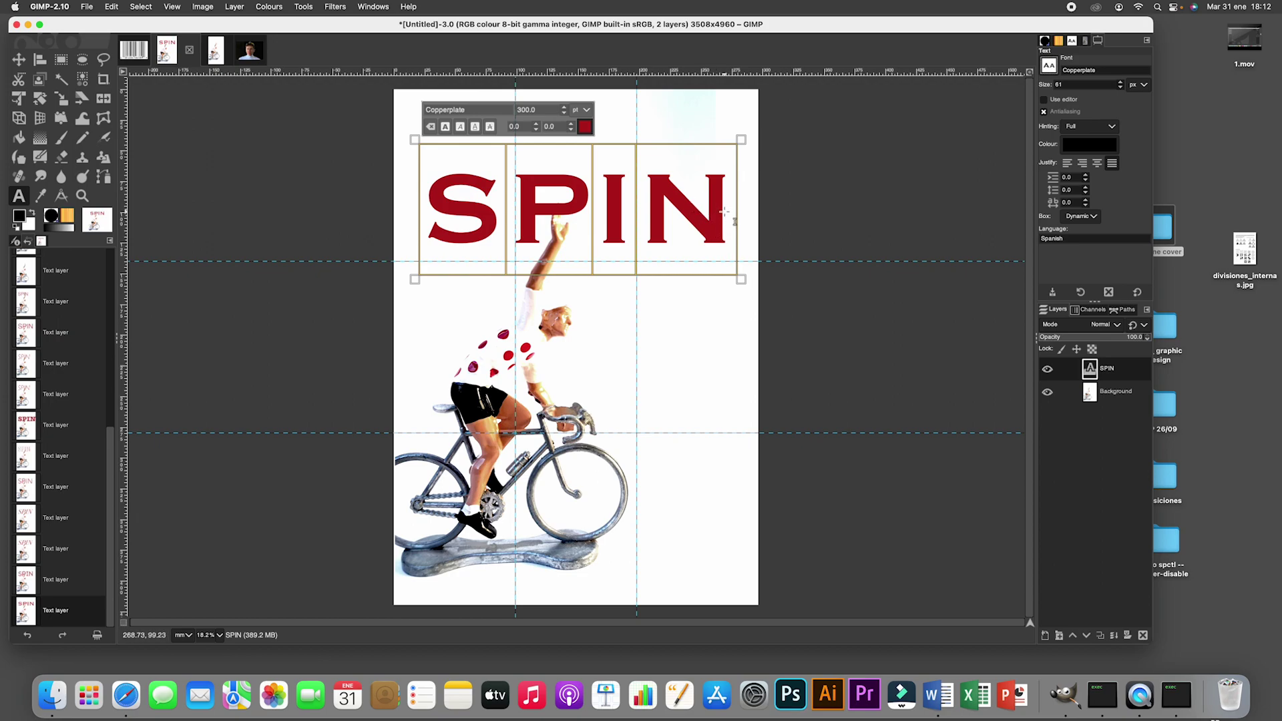
pyautogui.doubleClick(530, 109)
pyautogui.write('3')
pyautogui.press('Return')
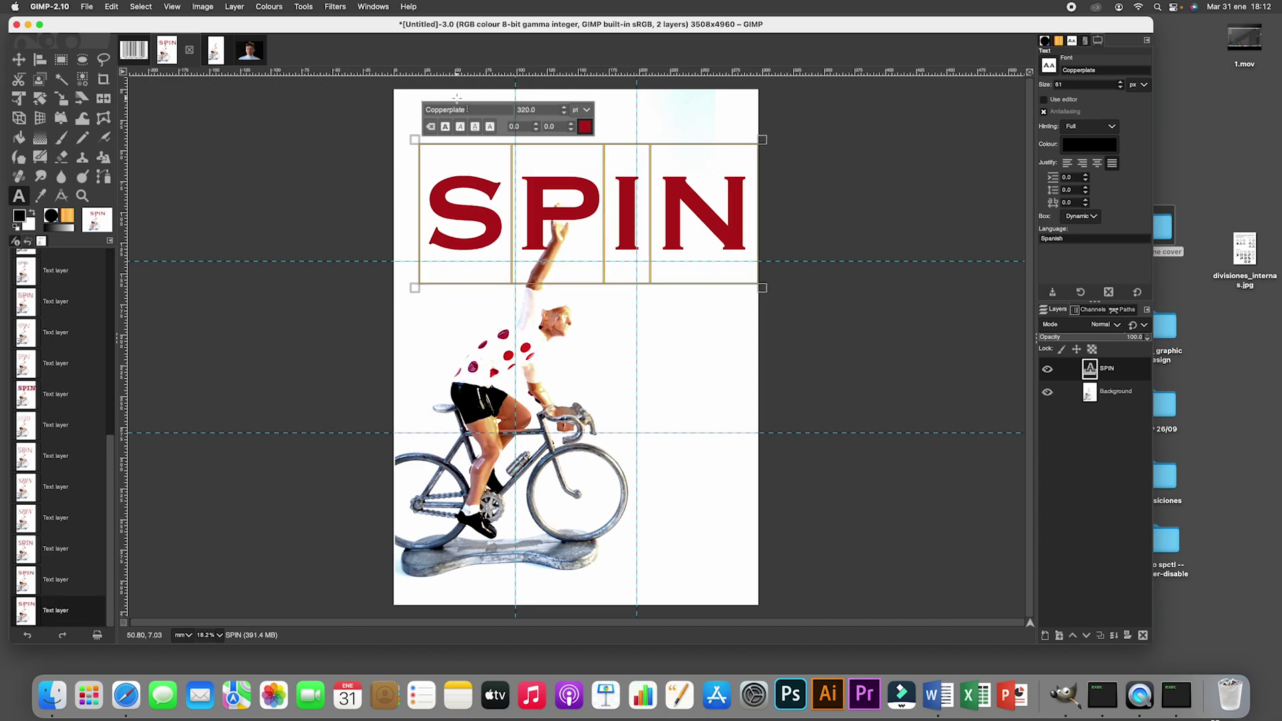
# Move the SPIN text up to the top of the page, above the cyclist's raised hand
pyautogui.click(215, 50)
pyautogui.click(19, 59)
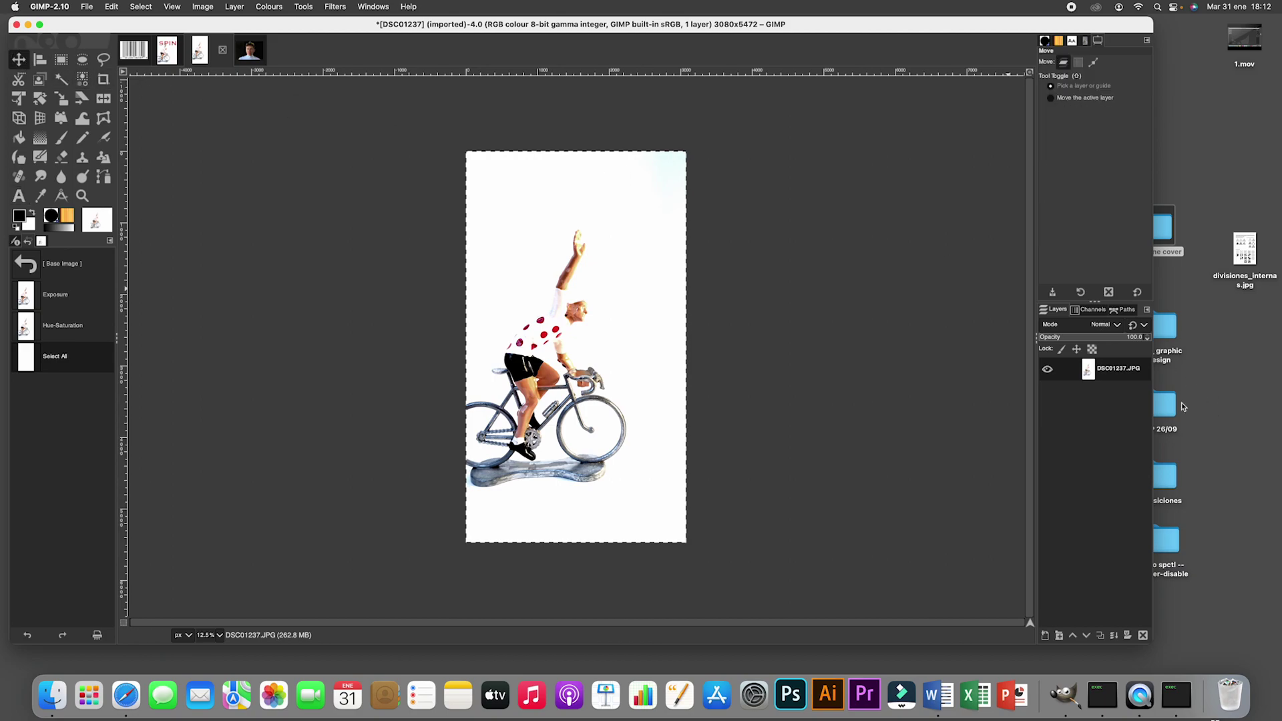
pyautogui.click(174, 57)
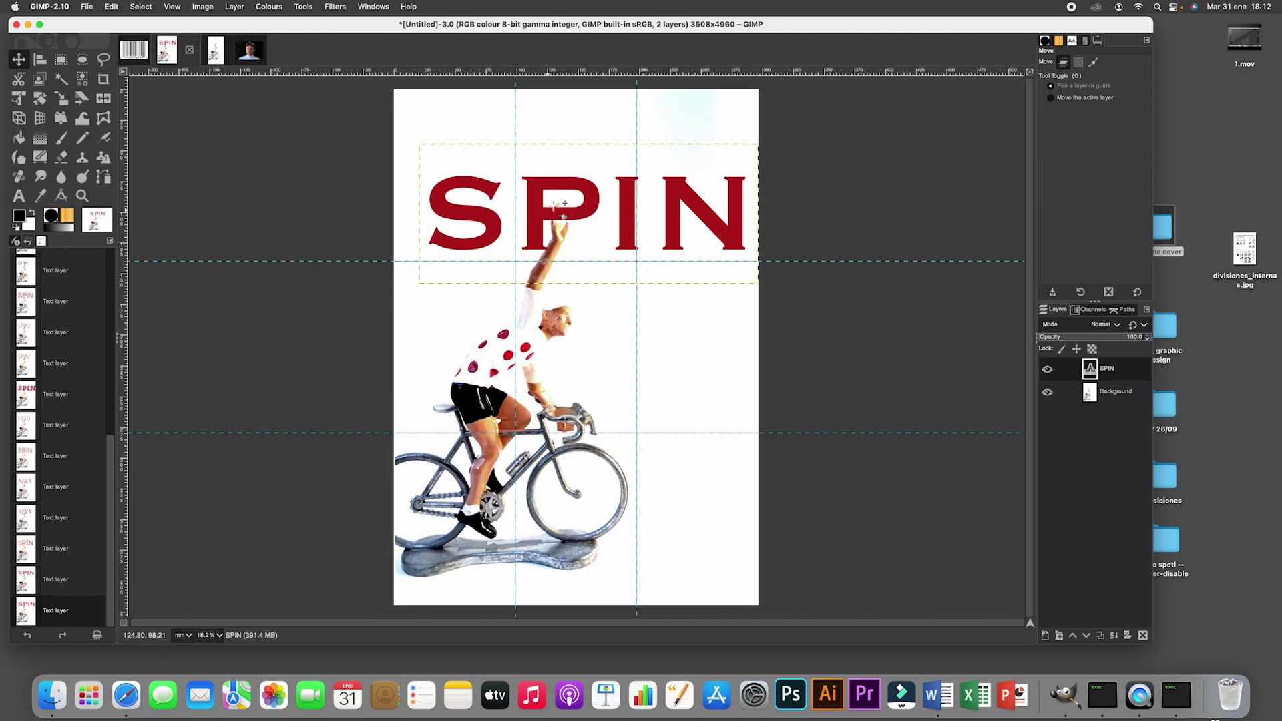
pyautogui.moveTo(587, 210); pyautogui.dragTo(616, 150)
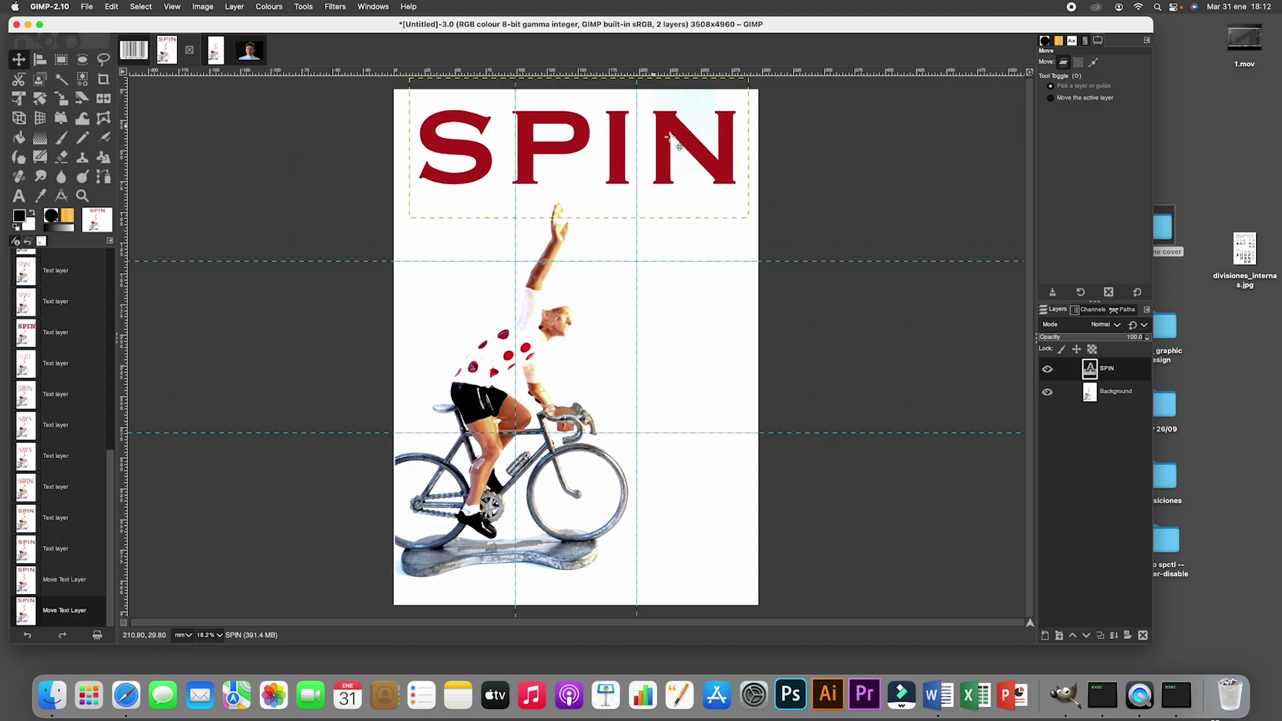
# Select a full-width strip about 1100 px high behind the SPIN title on the background layer and fill it with white
pyautogui.click(1119, 394)
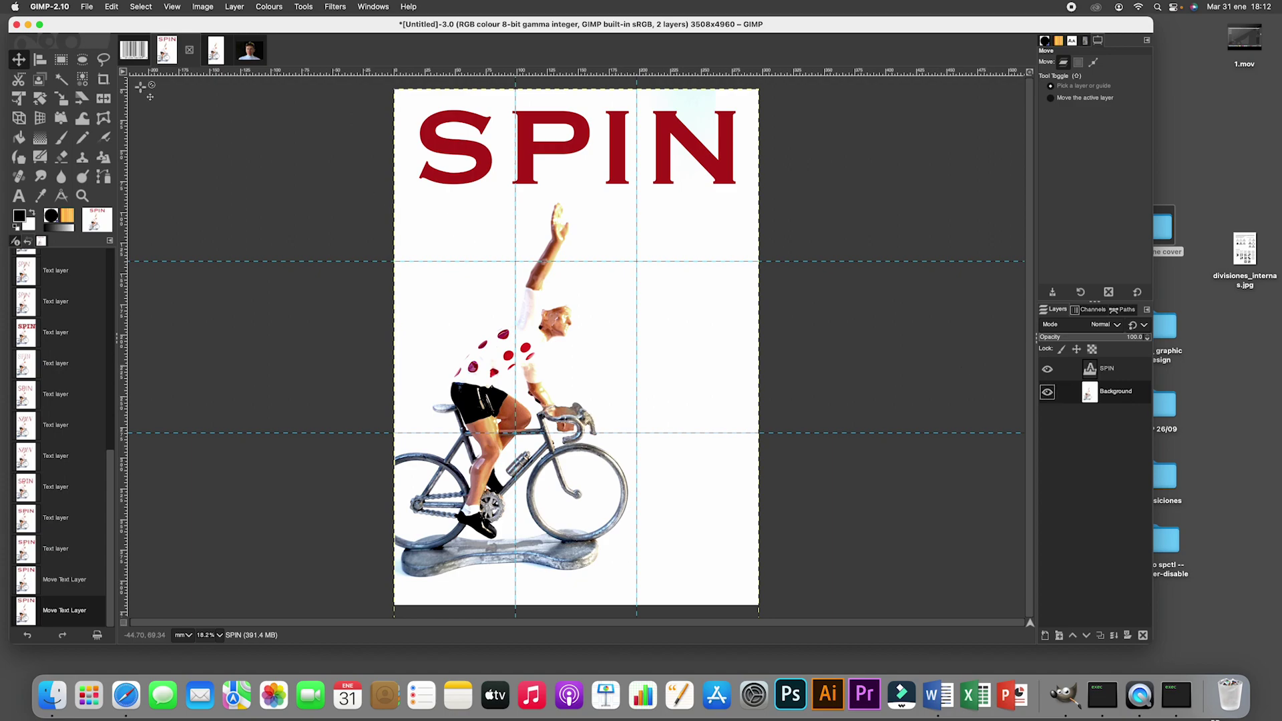
pyautogui.click(61, 60)
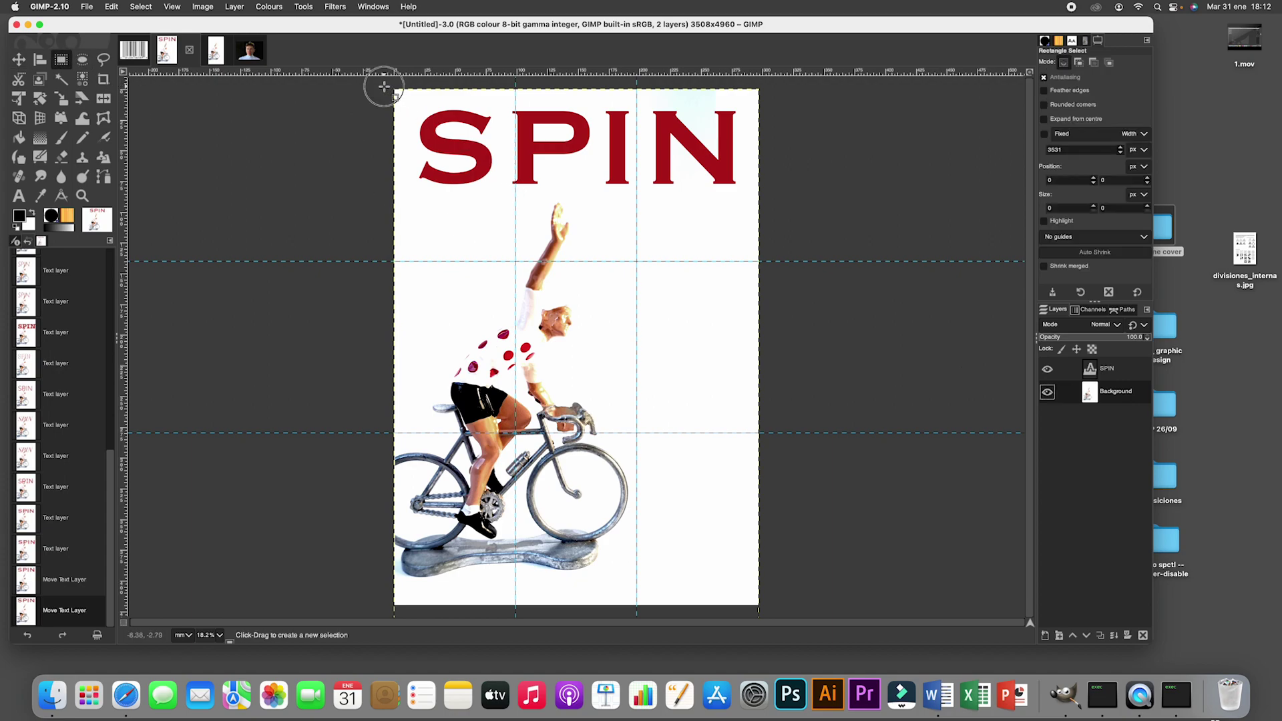
pyautogui.moveTo(384, 87); pyautogui.dragTo(783, 200)
pyautogui.press('super+x')
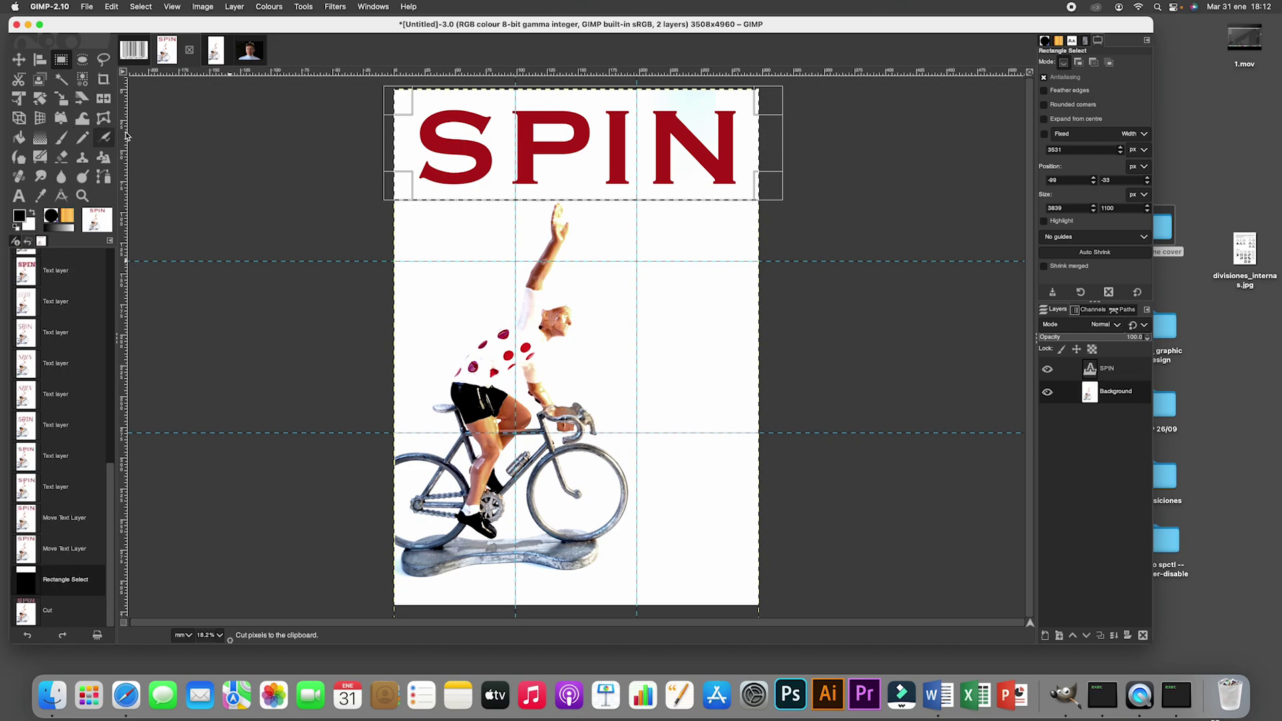
pyautogui.click(64, 141)
pyautogui.click(19, 137)
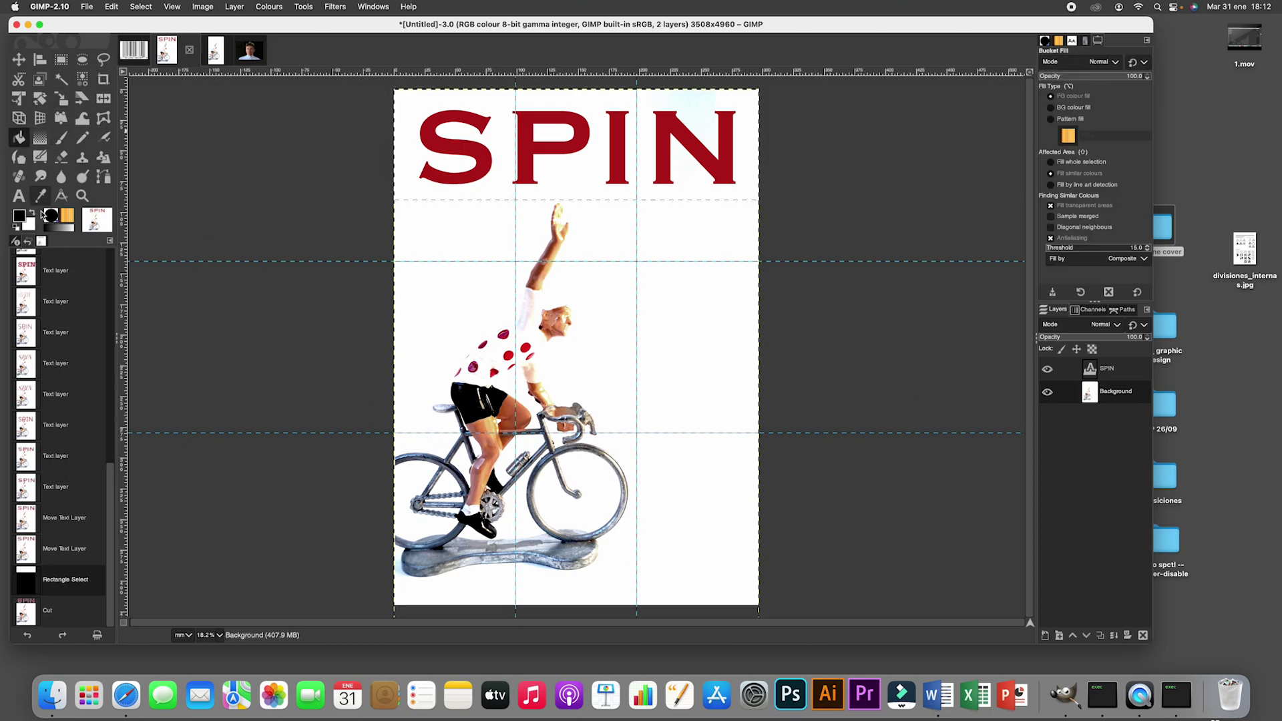
pyautogui.click(31, 213)
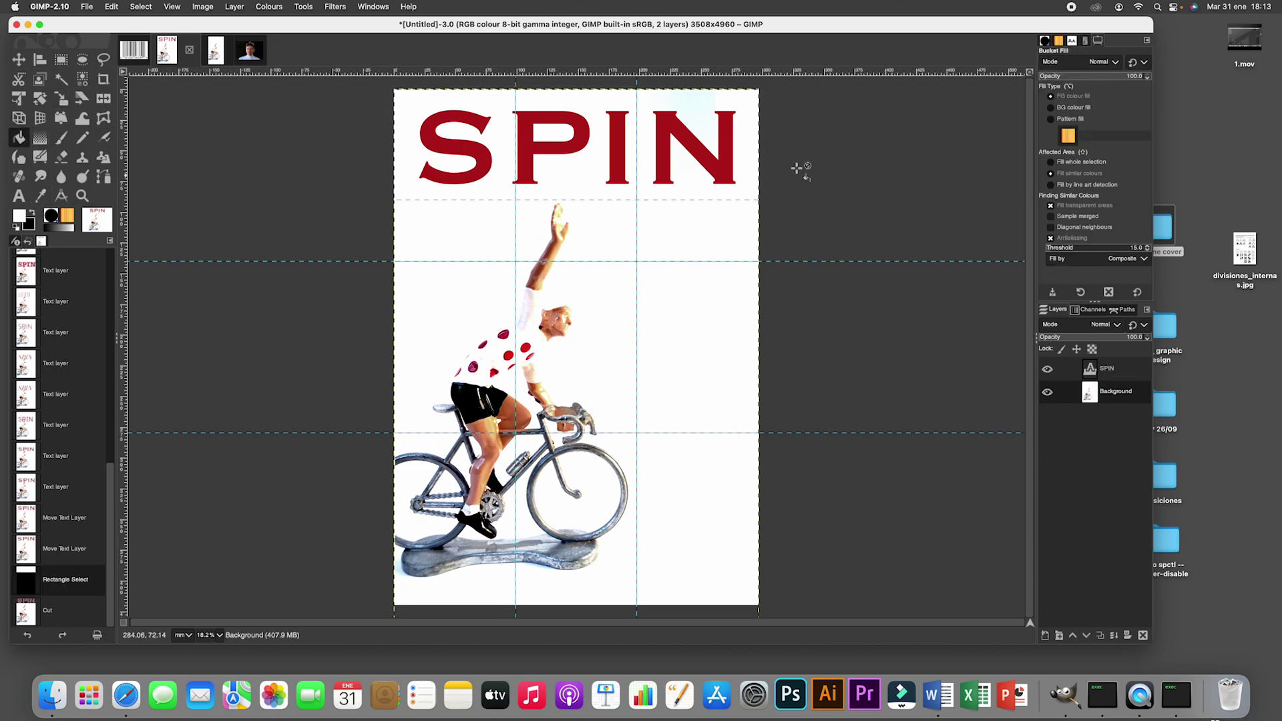
pyautogui.click(699, 99)
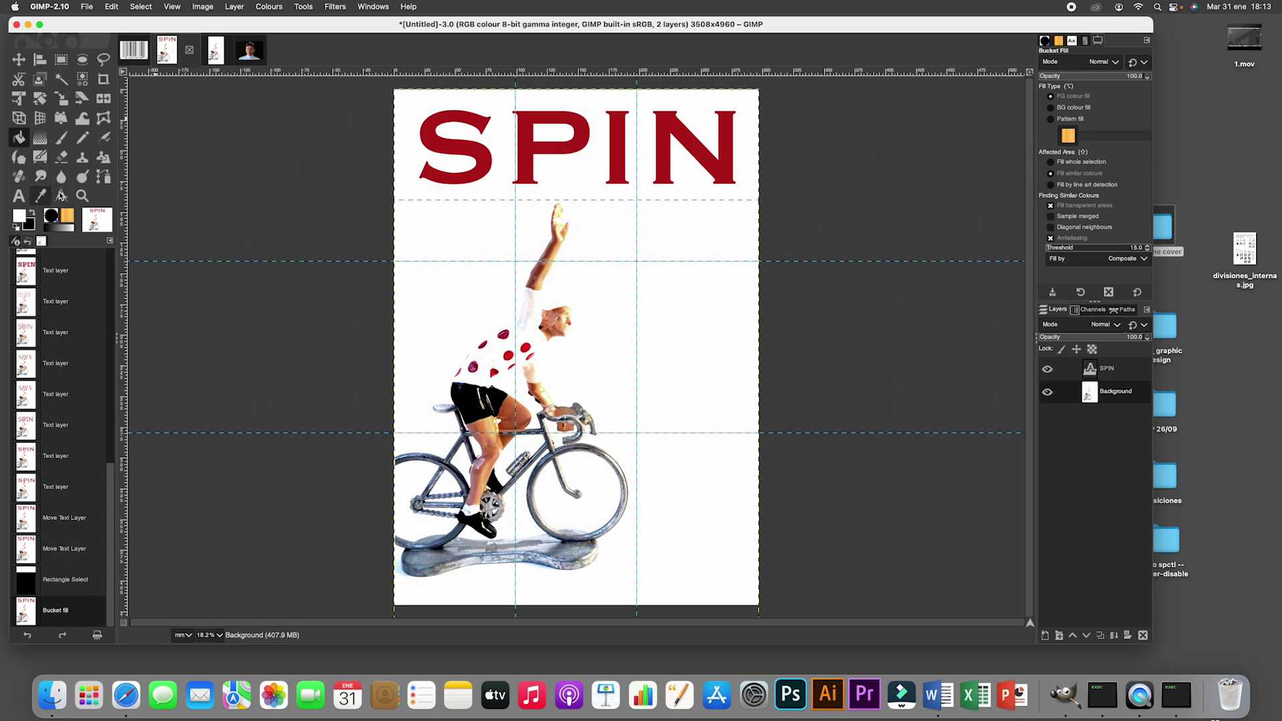
# Start a new text below the SPIN title, and copy "Cycling magazine" from the MASTHEAD document in the magazine cover folder
pyautogui.click(18, 196)
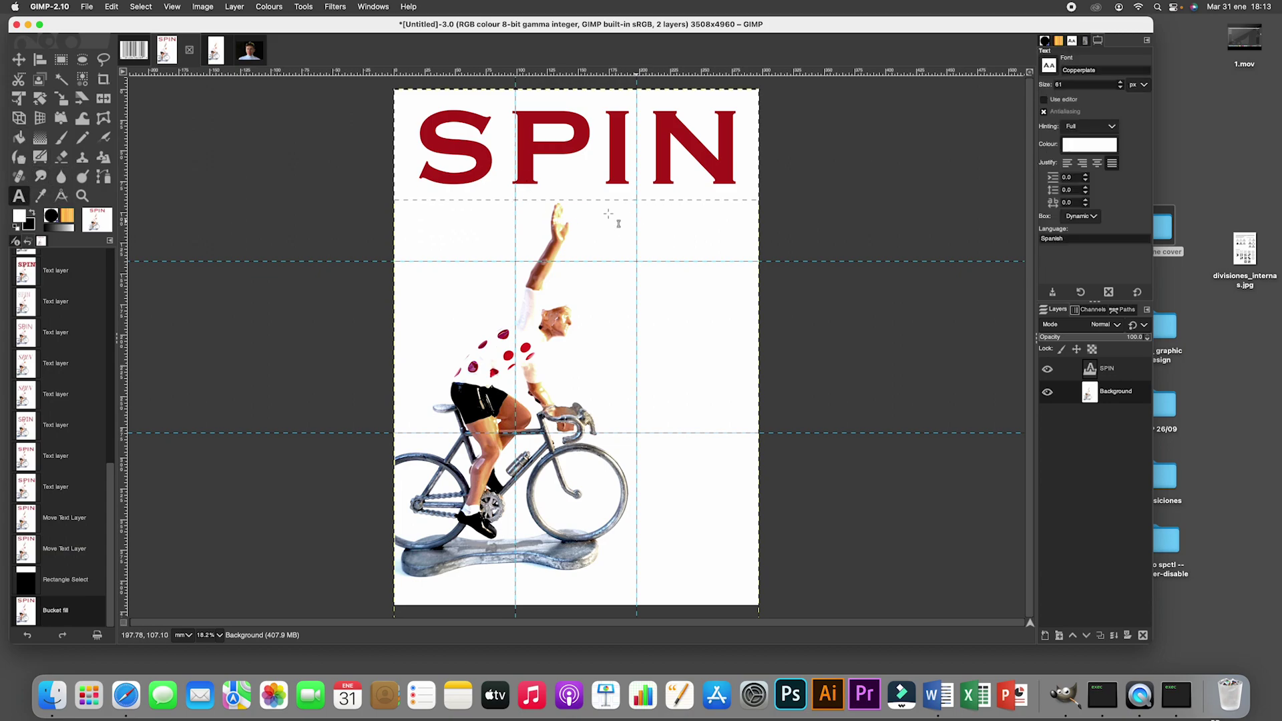
pyautogui.click(599, 211)
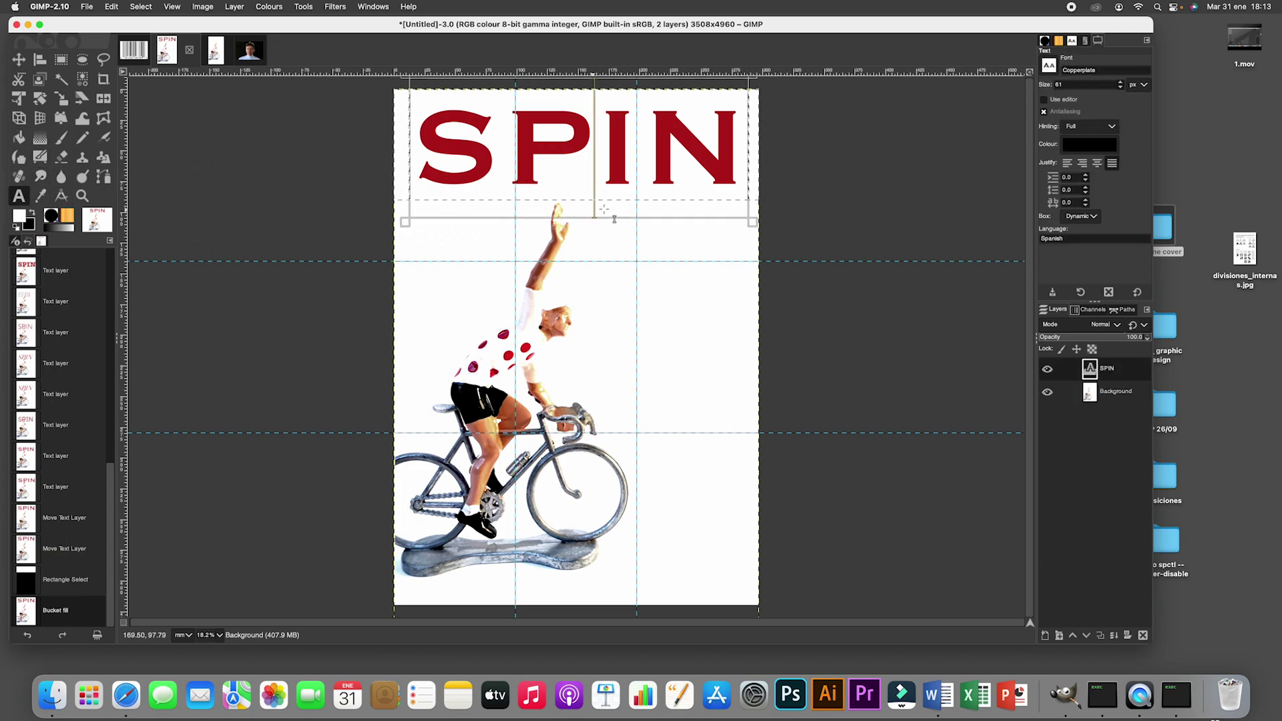
pyautogui.click(454, 244)
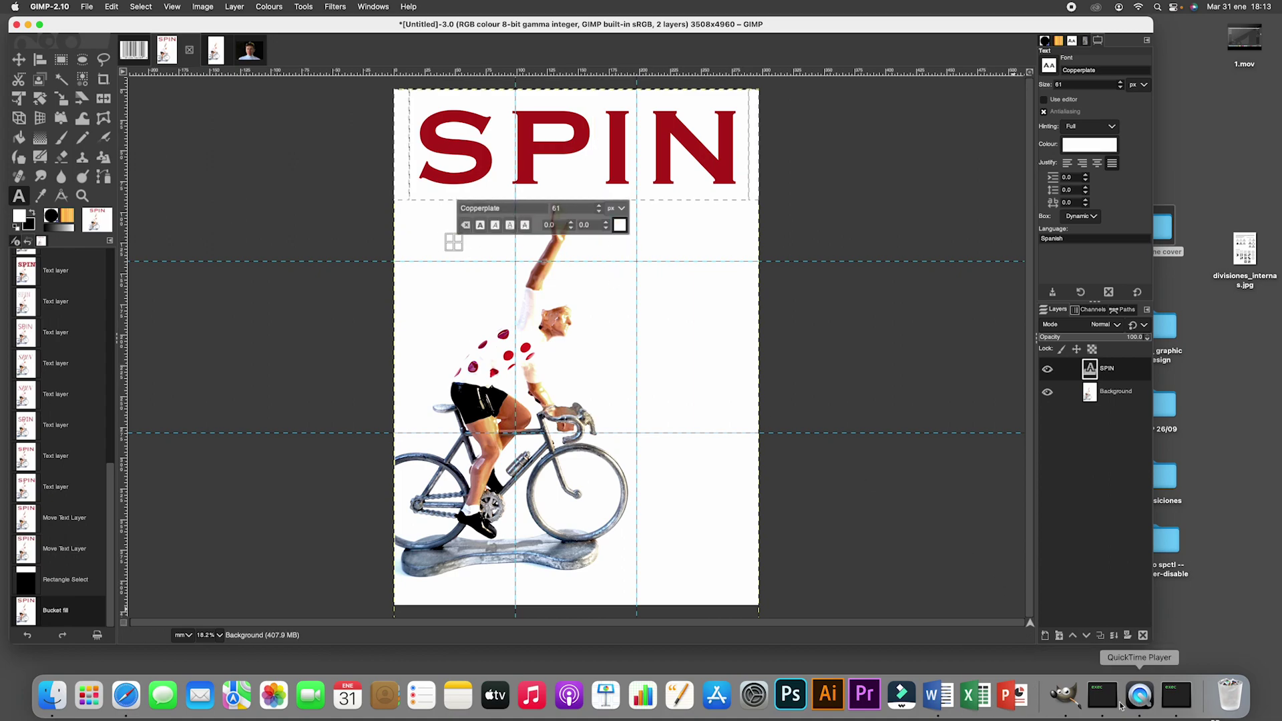
pyautogui.doubleClick(1165, 235)
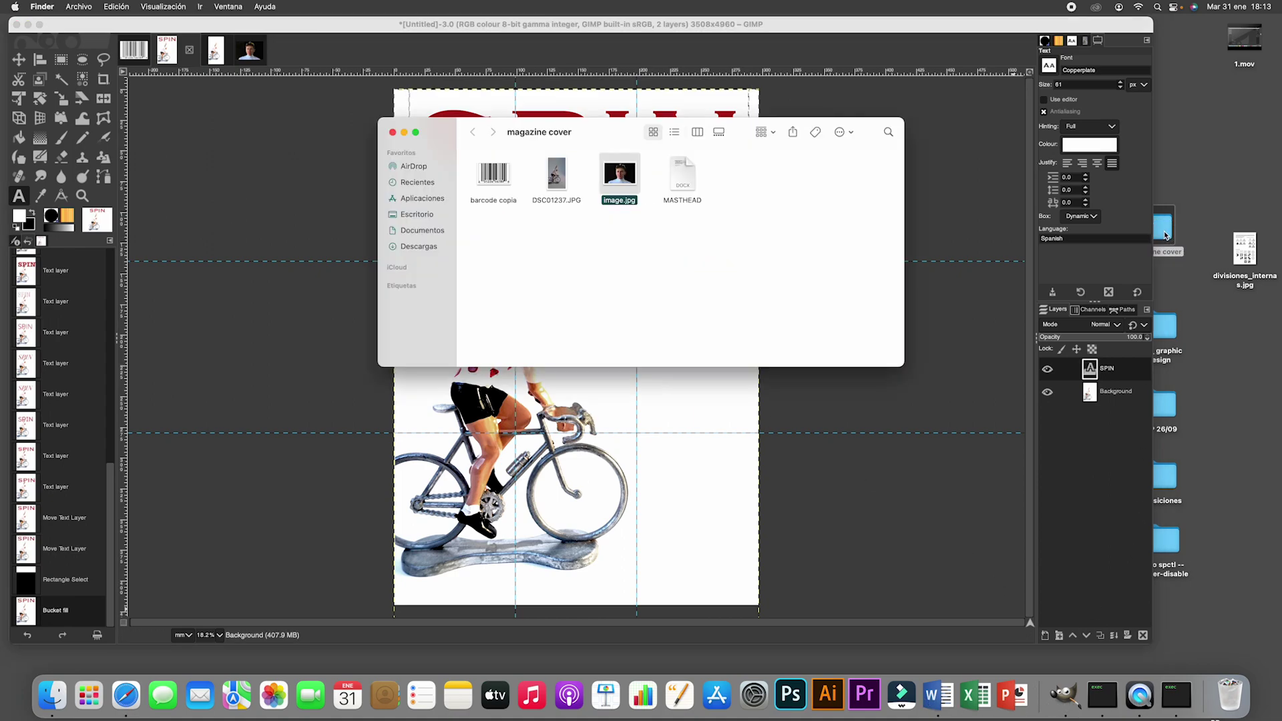
pyautogui.doubleClick(686, 175)
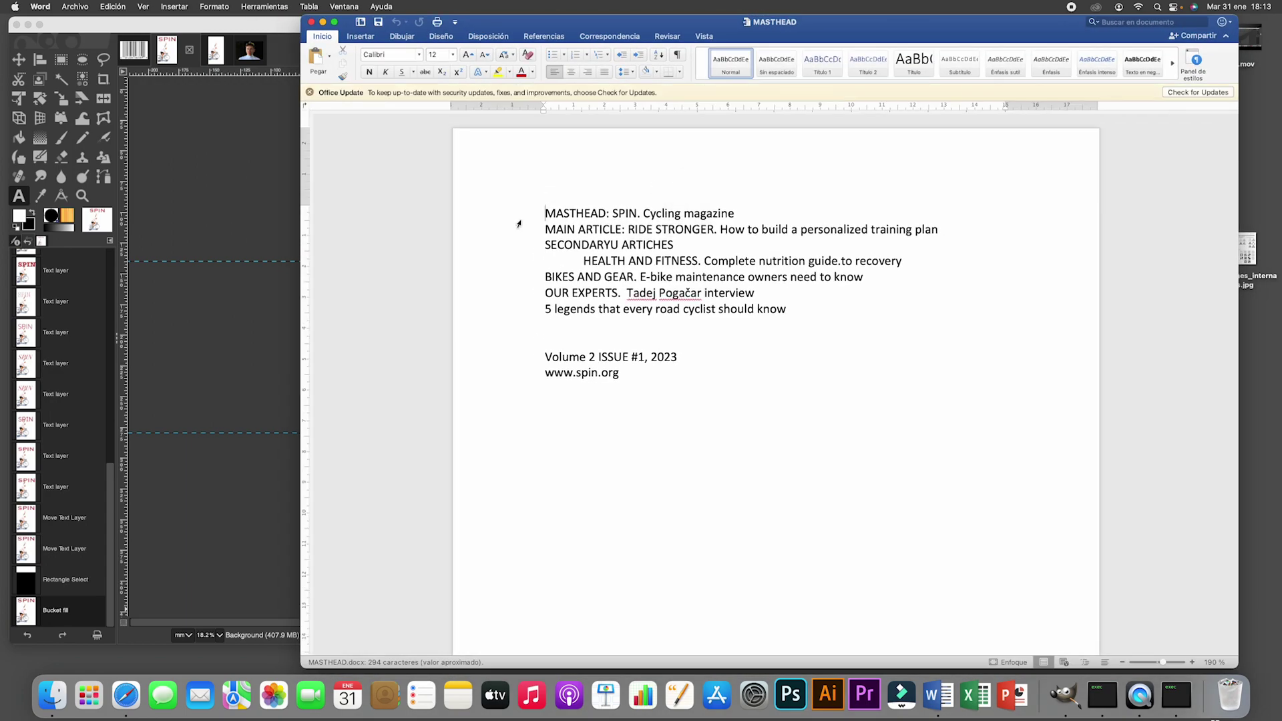
pyautogui.moveTo(653, 217); pyautogui.dragTo(835, 223)
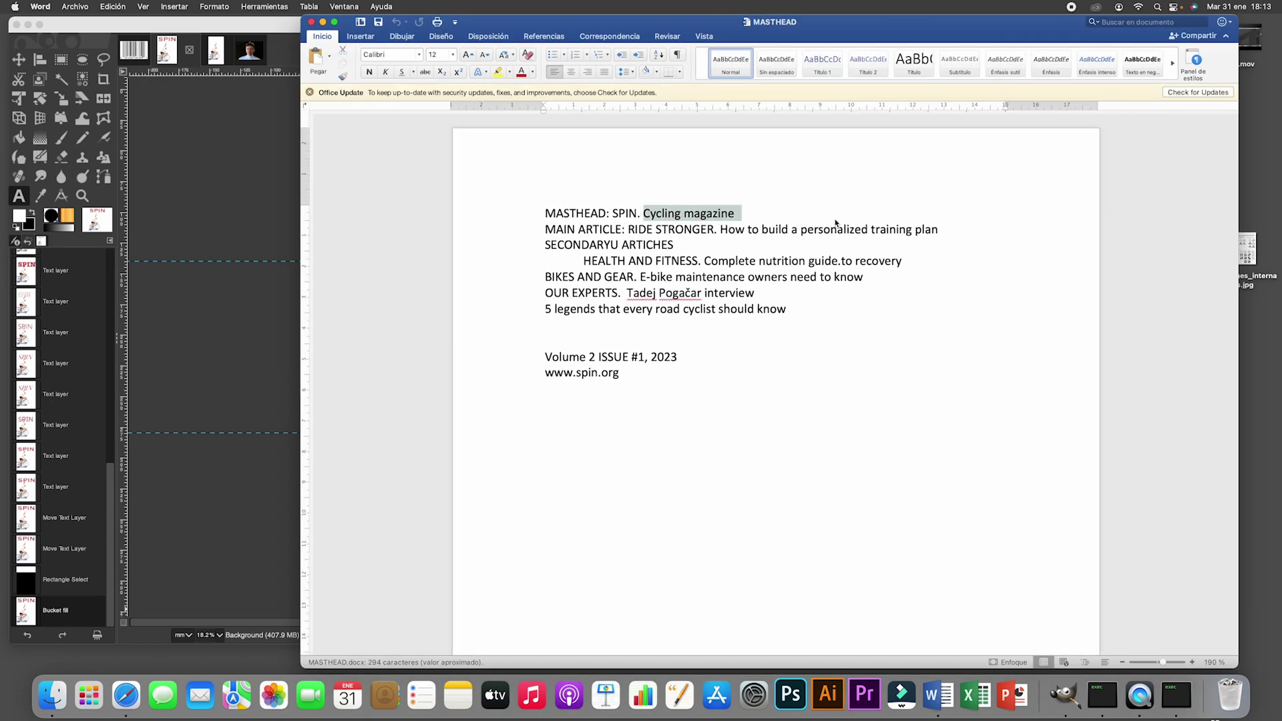
pyautogui.press('super+c')
# Return to GIMP and paste "Cycling magazine" into a fixed text box drawn below the SPIN title's left half
pyautogui.click(185, 134)
pyautogui.moveTo(414, 226); pyautogui.dragTo(579, 261)
pyautogui.press('super+v')
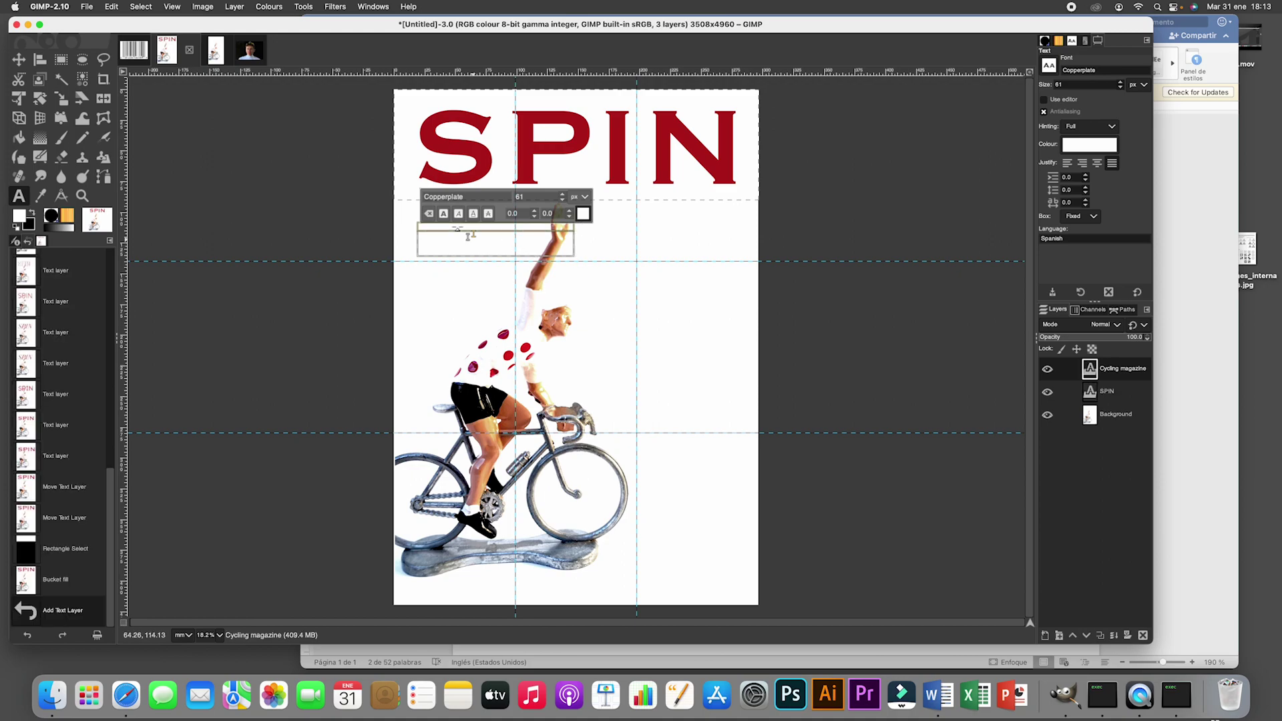
# Colour the whole "Cycling magazine" text in the dark red of the SPIN title
pyautogui.click(471, 235)
pyautogui.moveTo(471, 236); pyautogui.dragTo(381, 235)
pyautogui.click(583, 214)
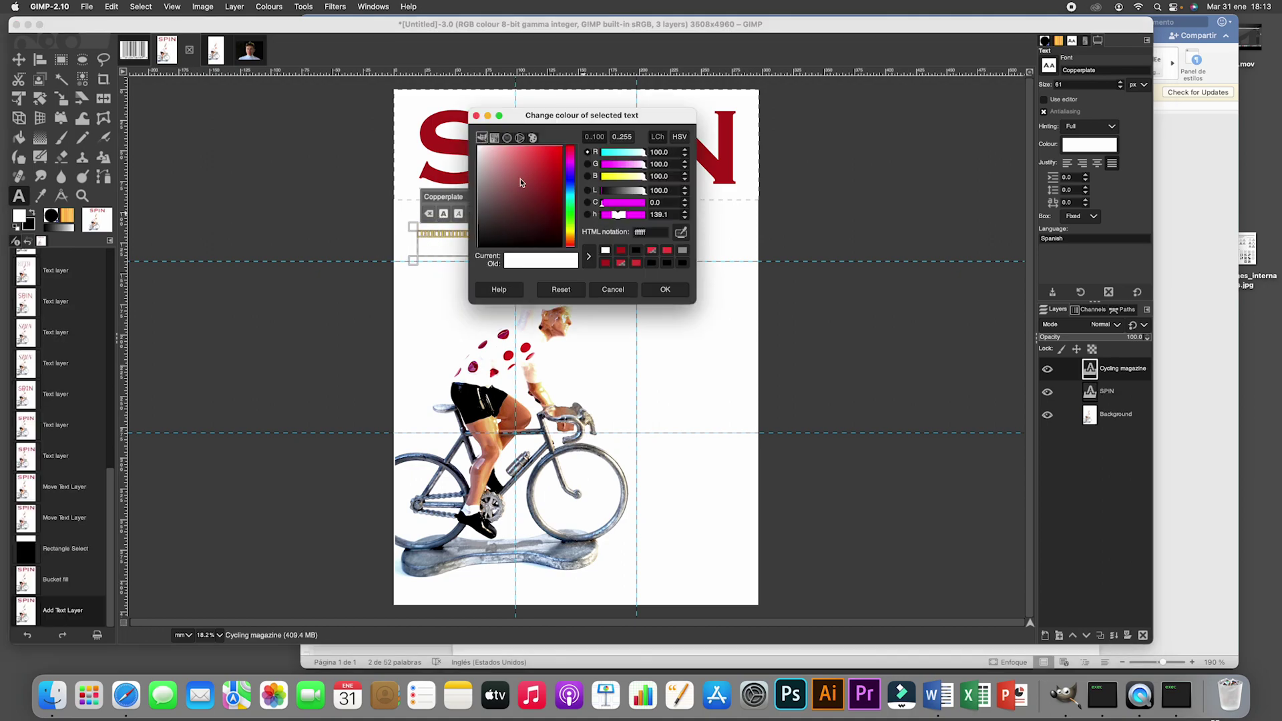
pyautogui.click(613, 263)
pyautogui.click(655, 290)
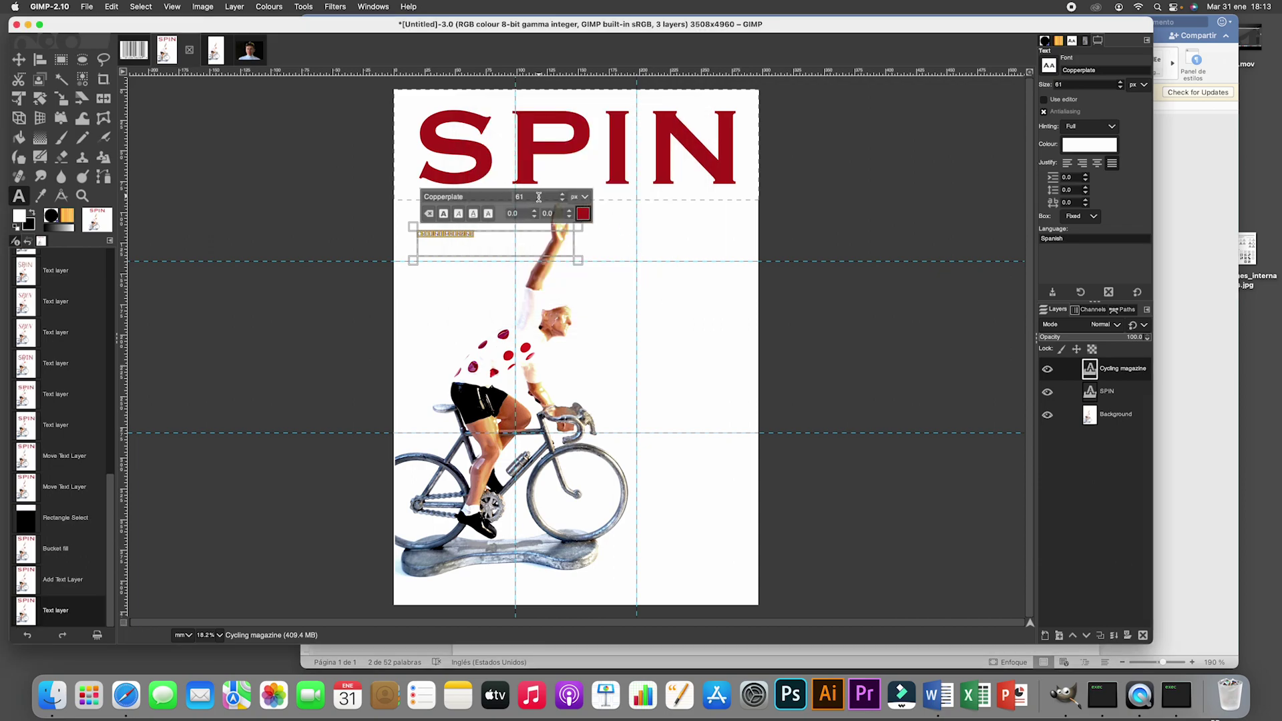
# Try the "Cycling magazine" text at 383 px and at 200 px
pyautogui.scroll(7, 565, 196)
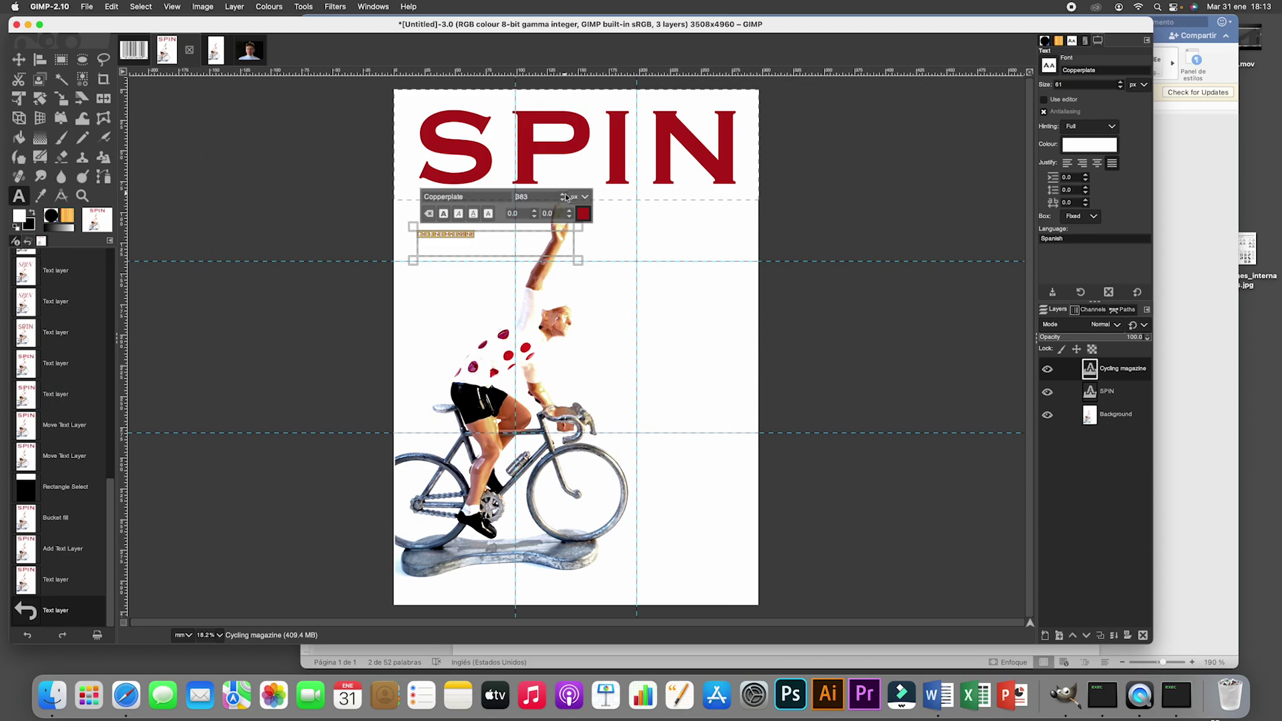
pyautogui.press('Return')
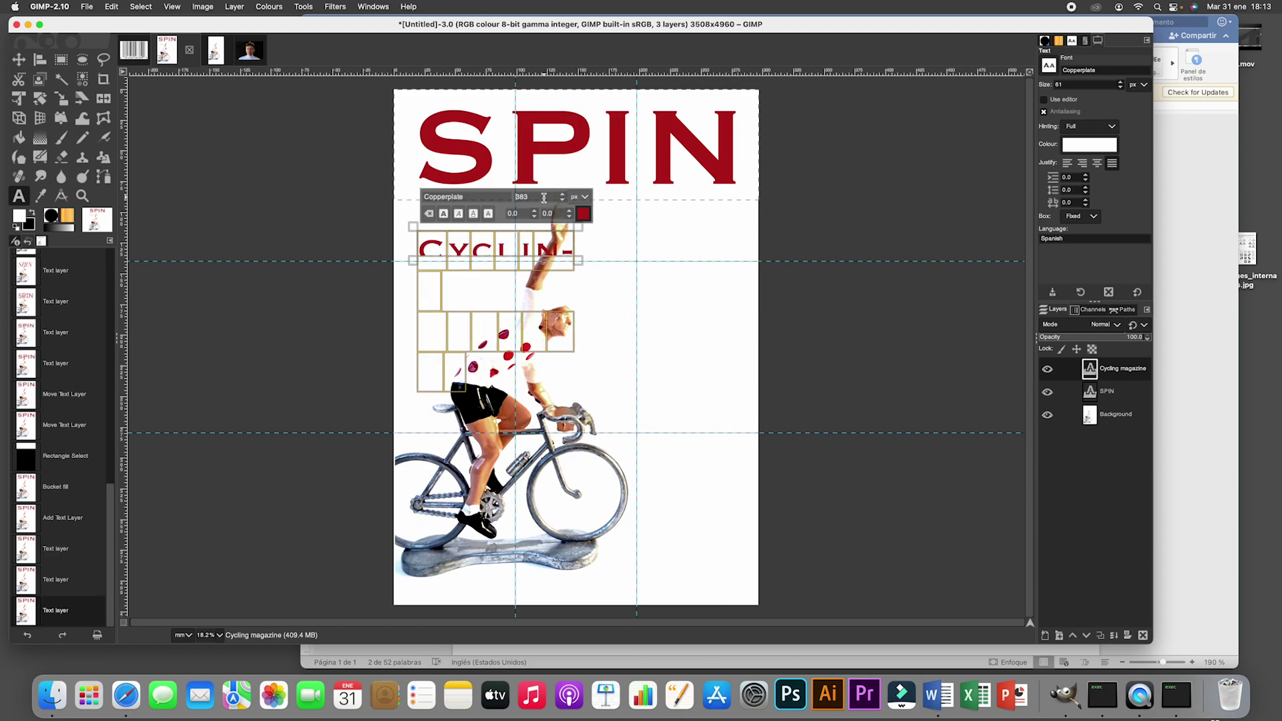
pyautogui.doubleClick(543, 197)
pyautogui.write('200')
pyautogui.press('Return')
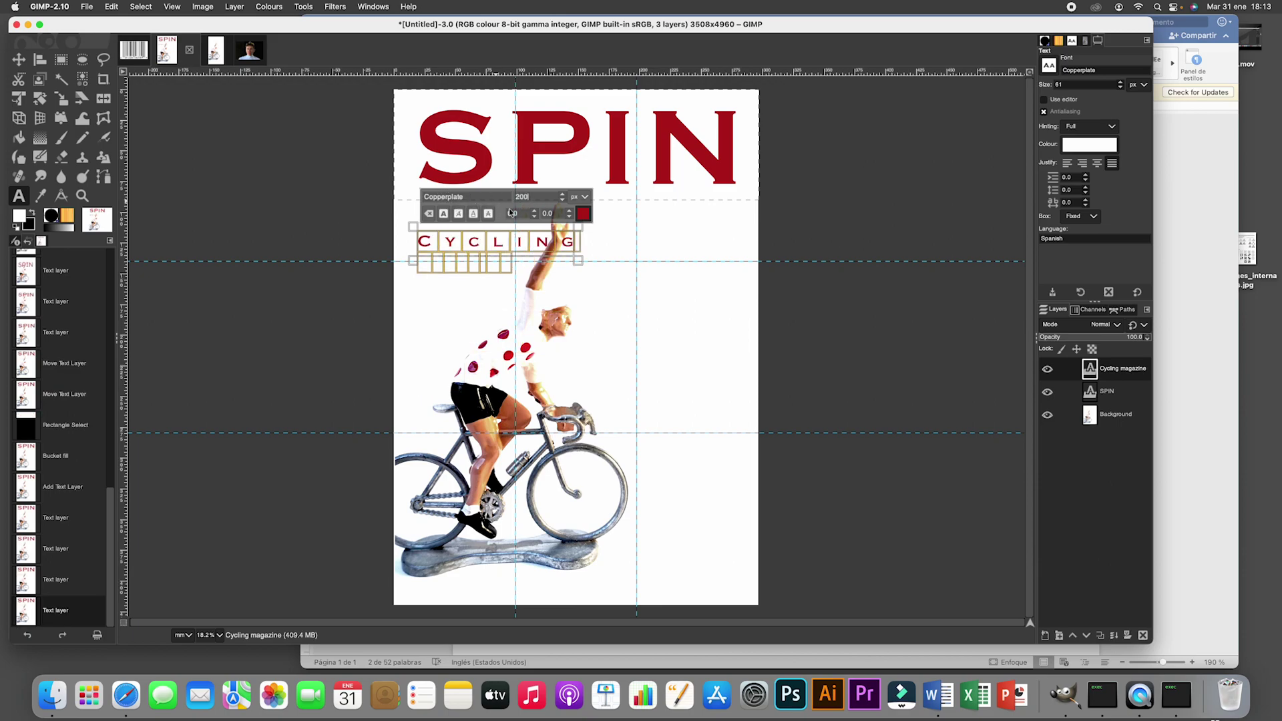
# Set the "Cycling magazine" text's size to 100 px and deselect the text
pyautogui.doubleClick(541, 196)
pyautogui.write('100')
pyautogui.press('Return')
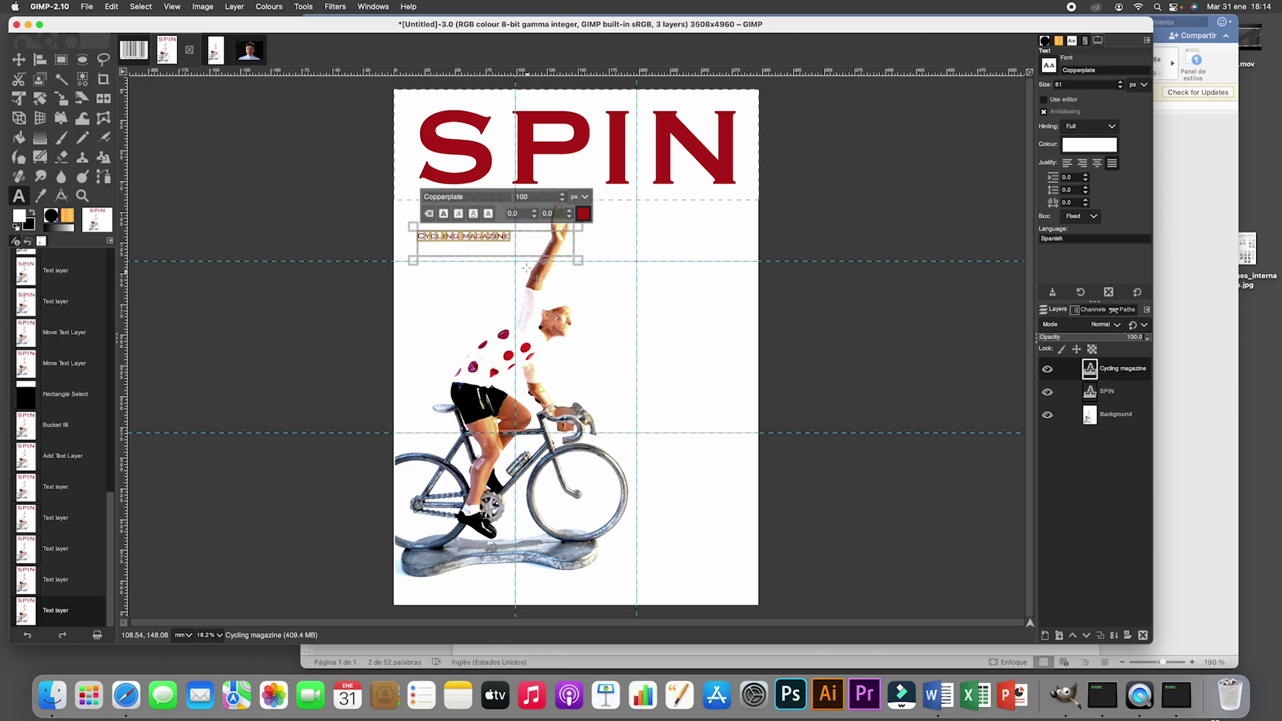
pyautogui.click(519, 245)
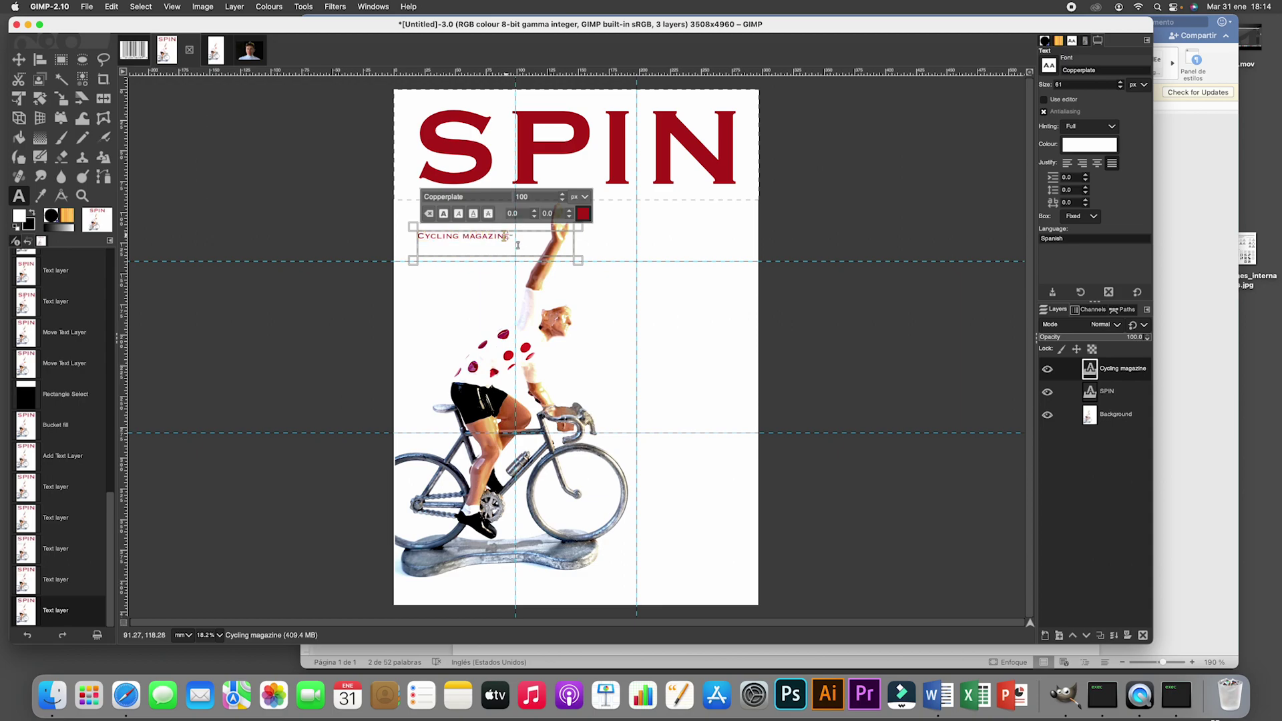
# Add a full stop after "Cycling magazine" and follow it with "Volume 2 ISSUE #1, 2023" copied from the MASTHEAD document in Word
pyautogui.write('.')
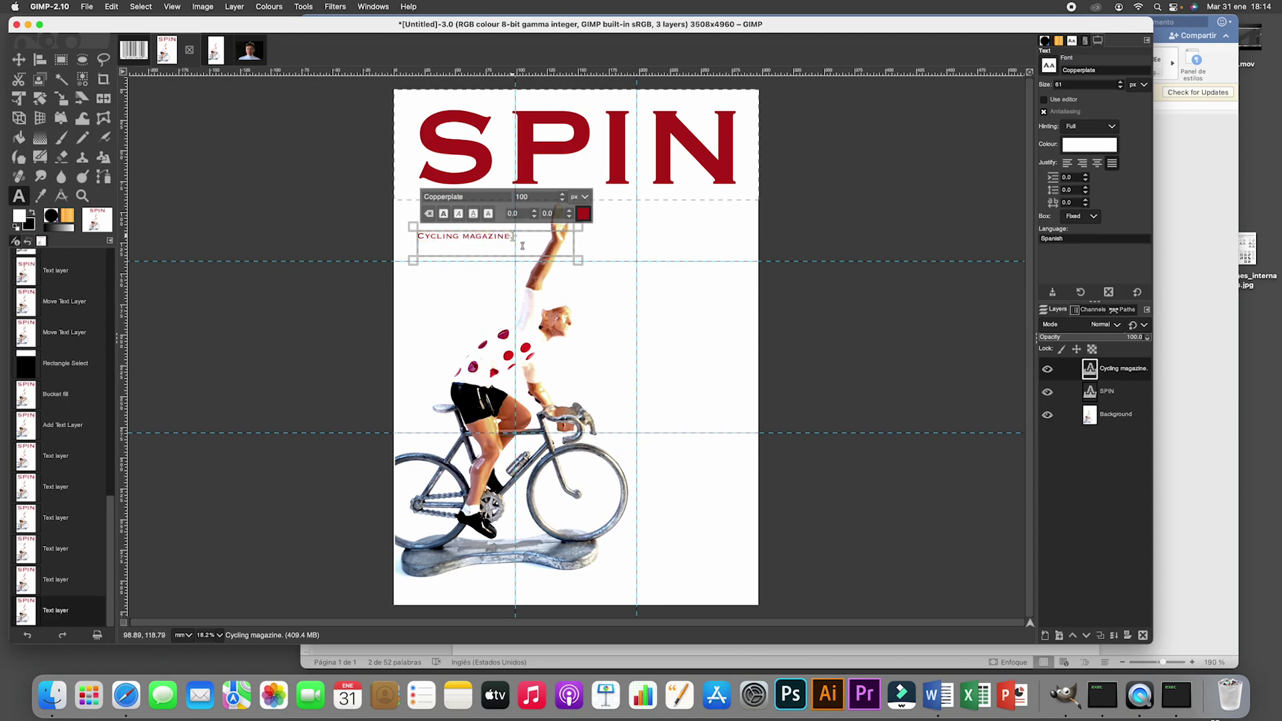
pyautogui.click(1223, 519)
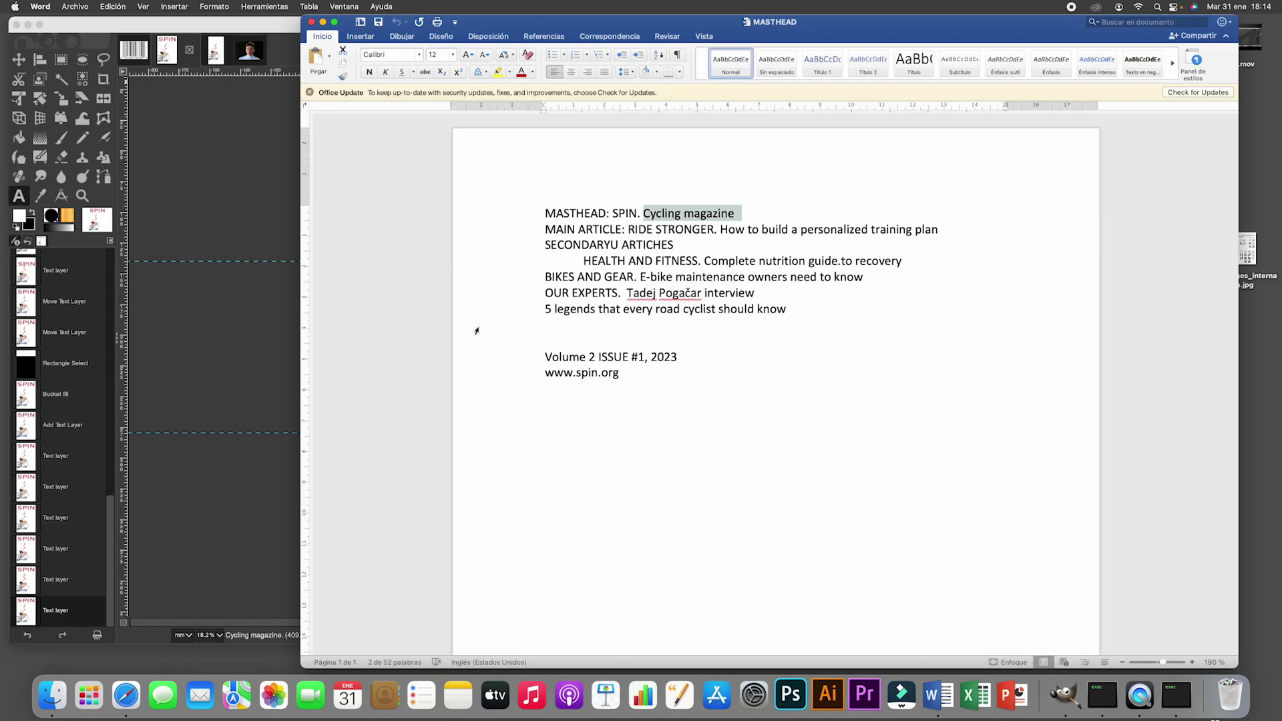
pyautogui.moveTo(687, 356); pyautogui.dragTo(429, 356)
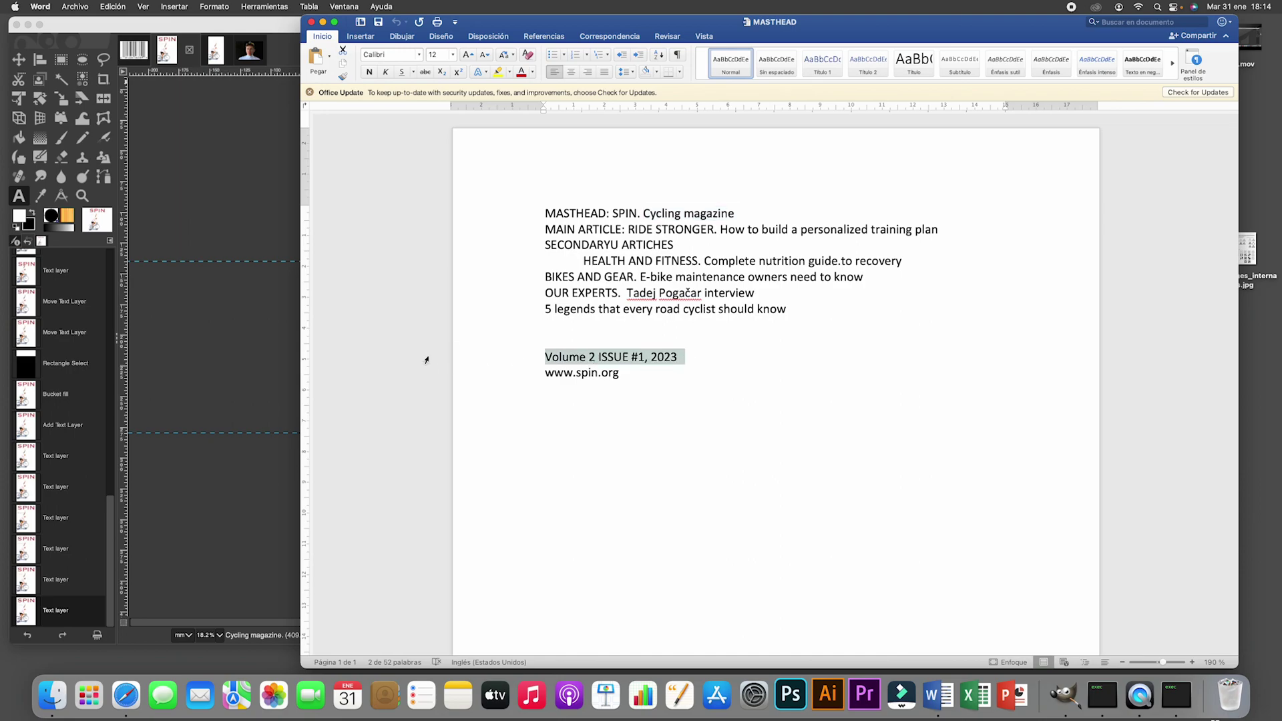
pyautogui.click(272, 162)
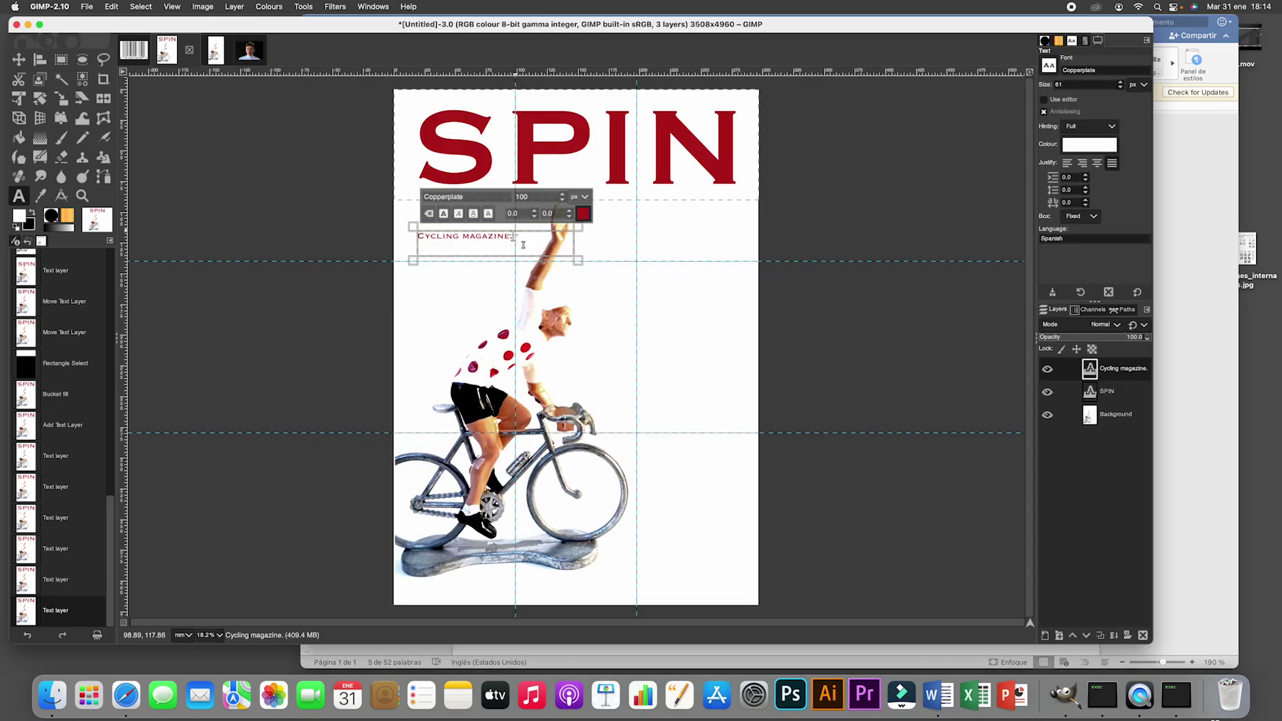
pyautogui.press('super+v')
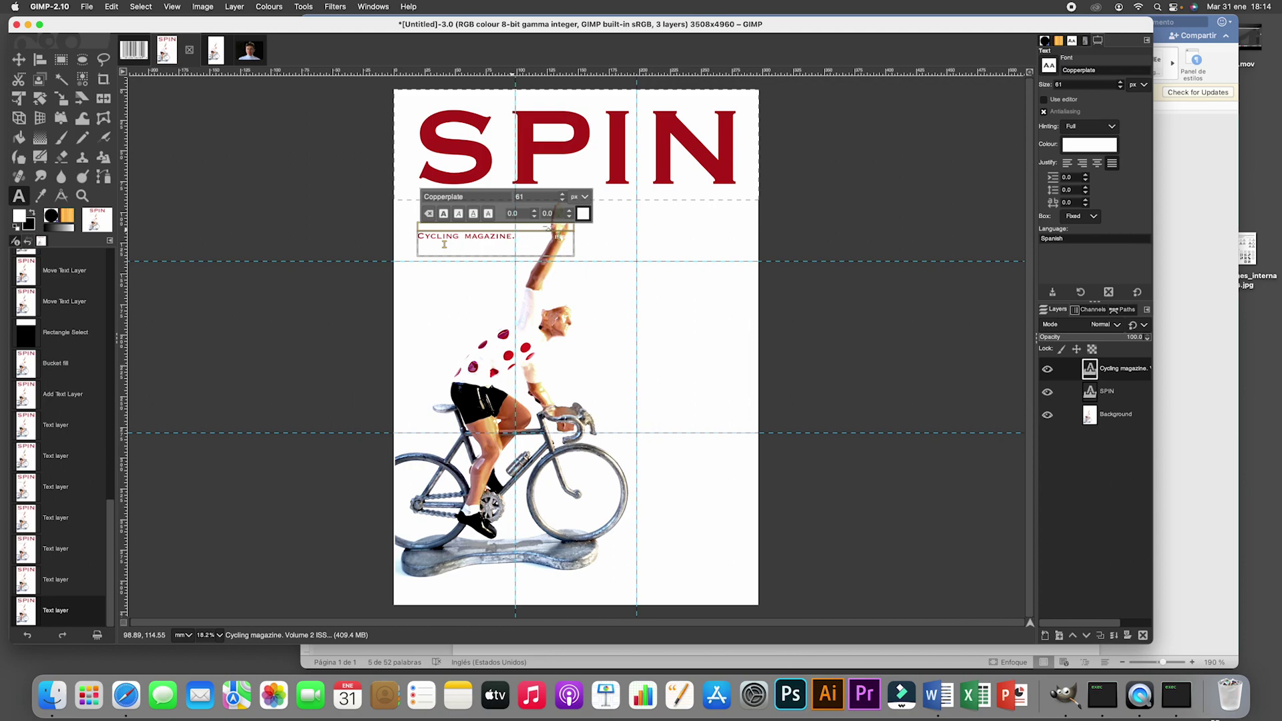
# Format the whole "Cycling magazine. Volume 2 ISSUE" text at 100 px in the SPIN title's dark red
pyautogui.click(437, 245)
pyautogui.moveTo(417, 237); pyautogui.dragTo(642, 241)
pyautogui.click(583, 214)
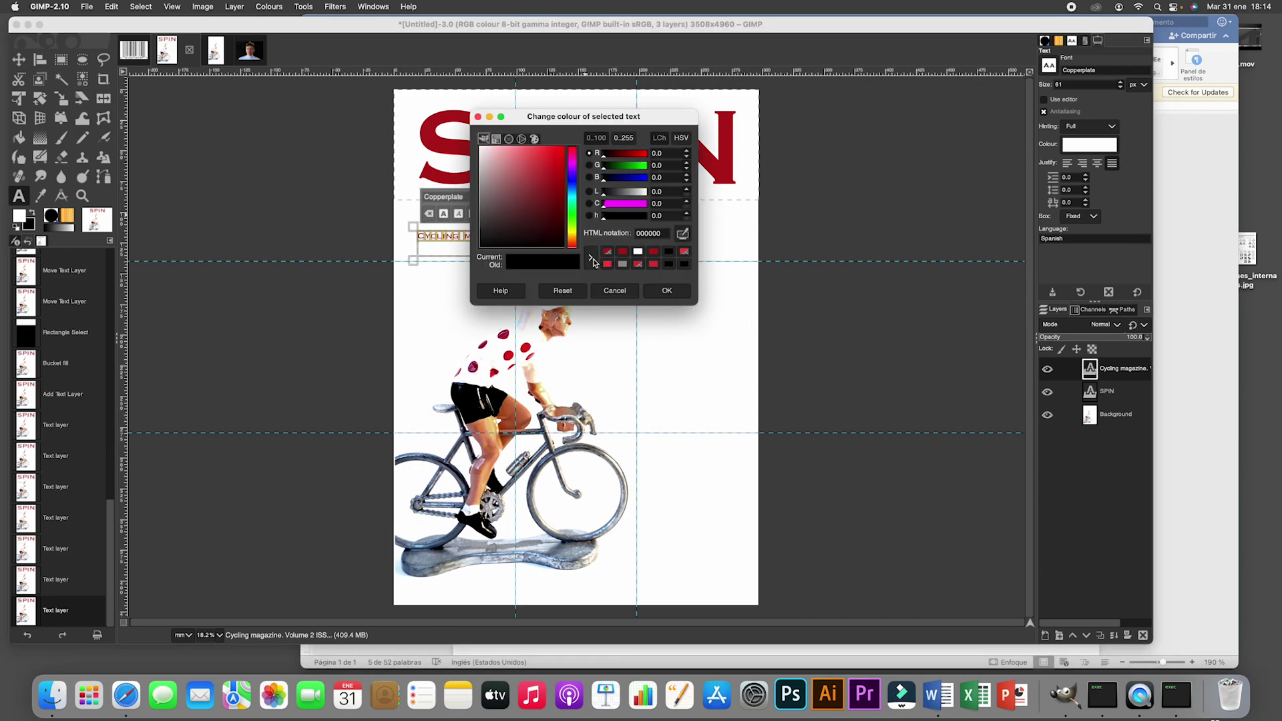
pyautogui.click(653, 253)
pyautogui.click(658, 291)
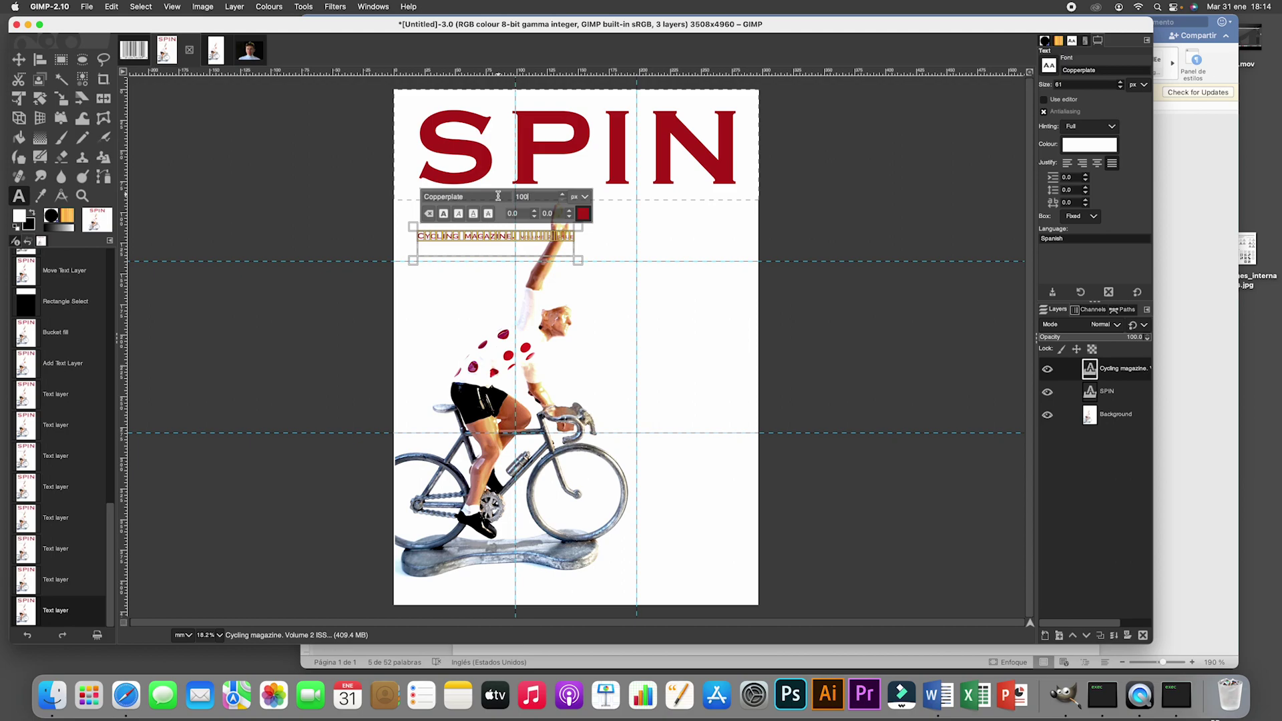
# Reshape the "Cycling magazine" text box so it is wide enough for one line, and leave text editing
pyautogui.click(600, 263)
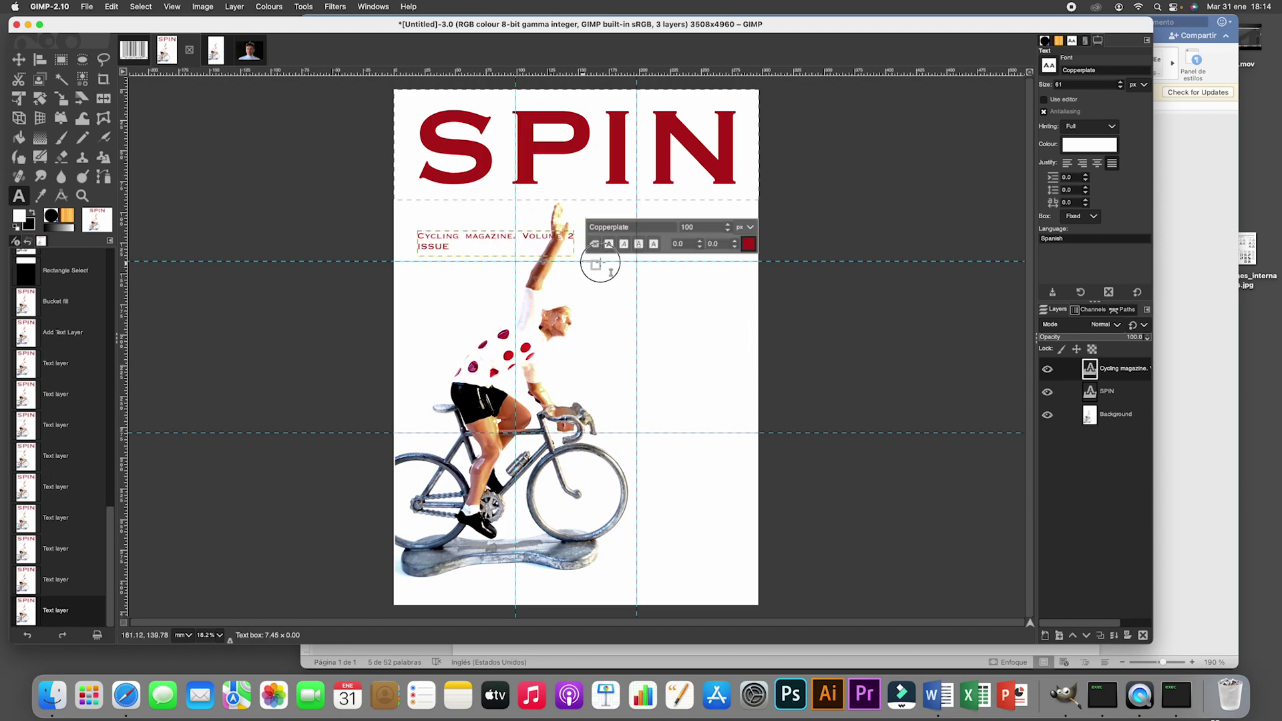
pyautogui.click(578, 264)
pyautogui.press('Escape')
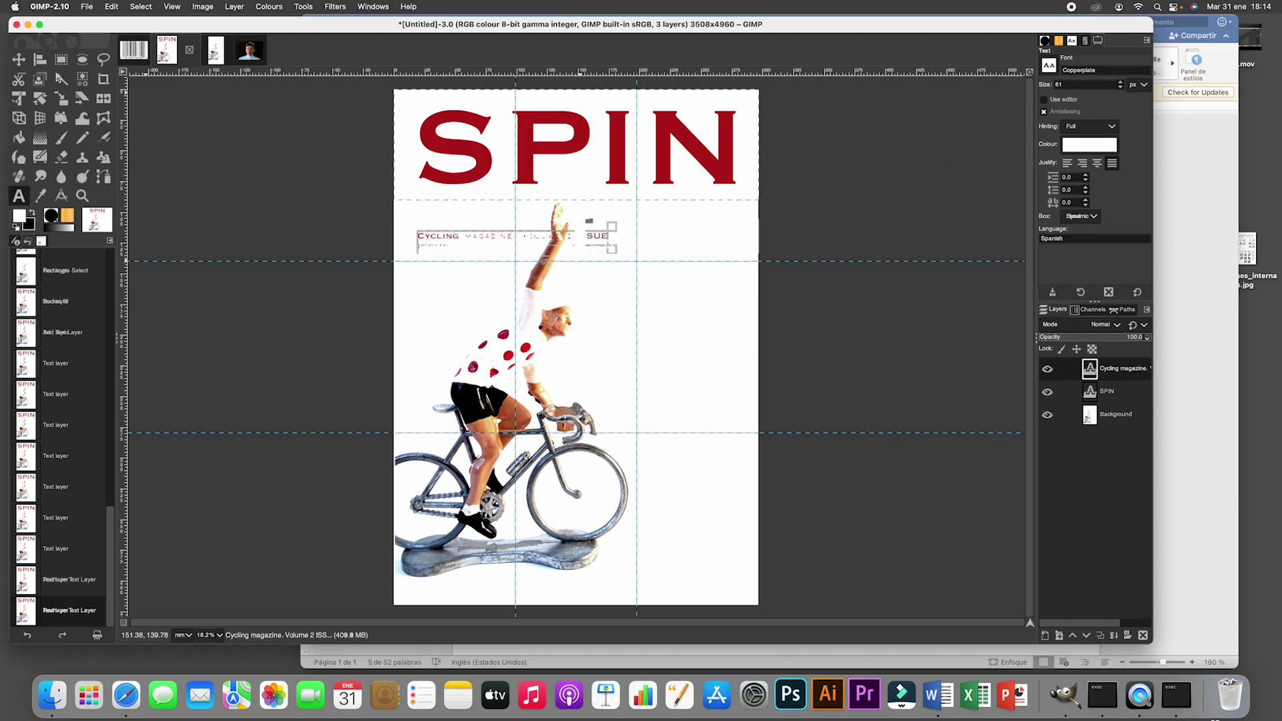
# Move the "Cycling magazine" line directly under the SPIN title, ending at the N's right edge, and add a vertical guide there
pyautogui.click(19, 59)
pyautogui.moveTo(491, 243)
pyautogui.mouseDown()
pyautogui.moveTo(666, 213)
pyautogui.moveTo(639, 204)
pyautogui.moveTo(476, 238)
pyautogui.mouseUp()
pyautogui.hotkey('ctrl', 'z')
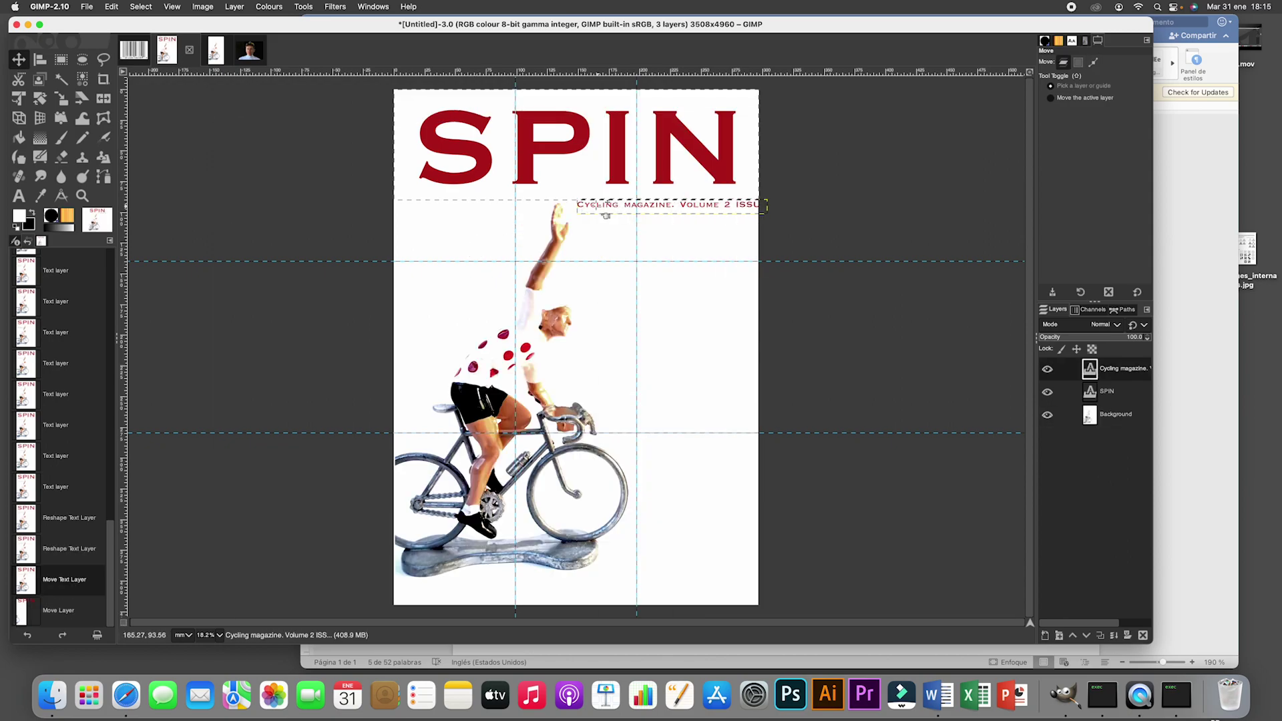
pyautogui.click(599, 206)
pyautogui.moveTo(599, 206); pyautogui.dragTo(602, 215)
pyautogui.hotkey('ctrl', 'z')
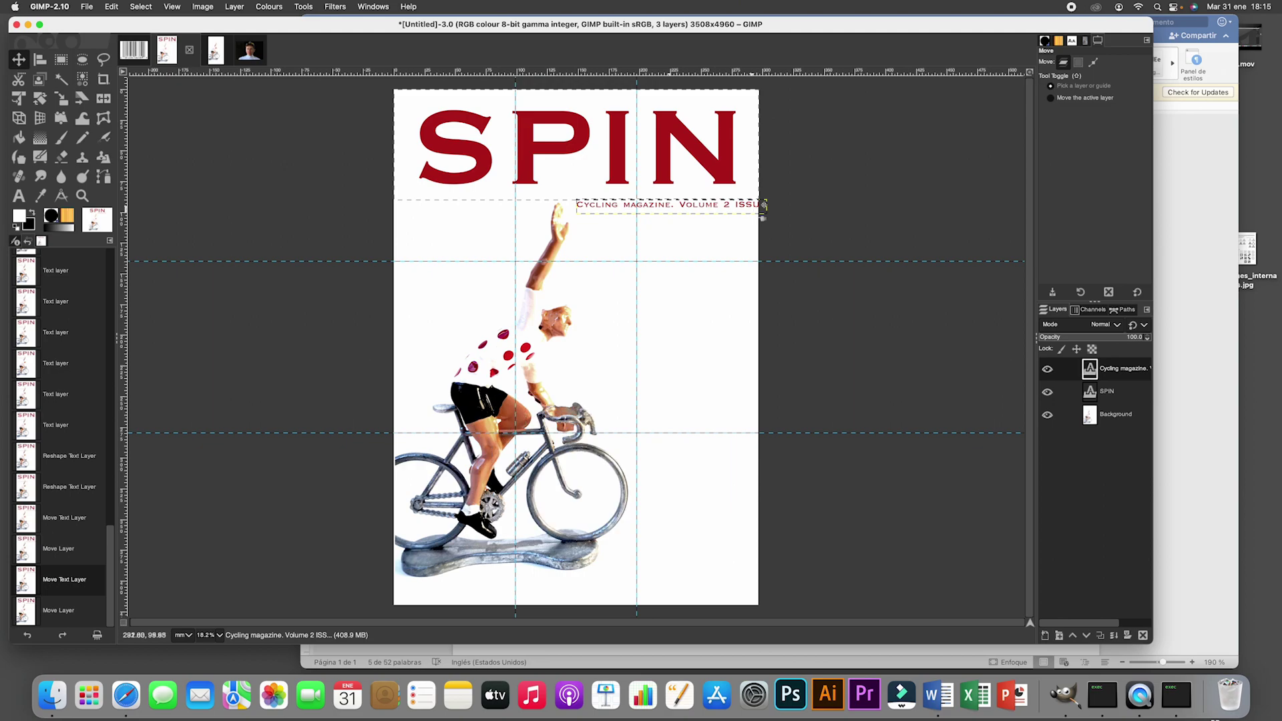
pyautogui.moveTo(761, 214); pyautogui.dragTo(728, 218)
pyautogui.moveTo(124, 336); pyautogui.dragTo(737, 352)
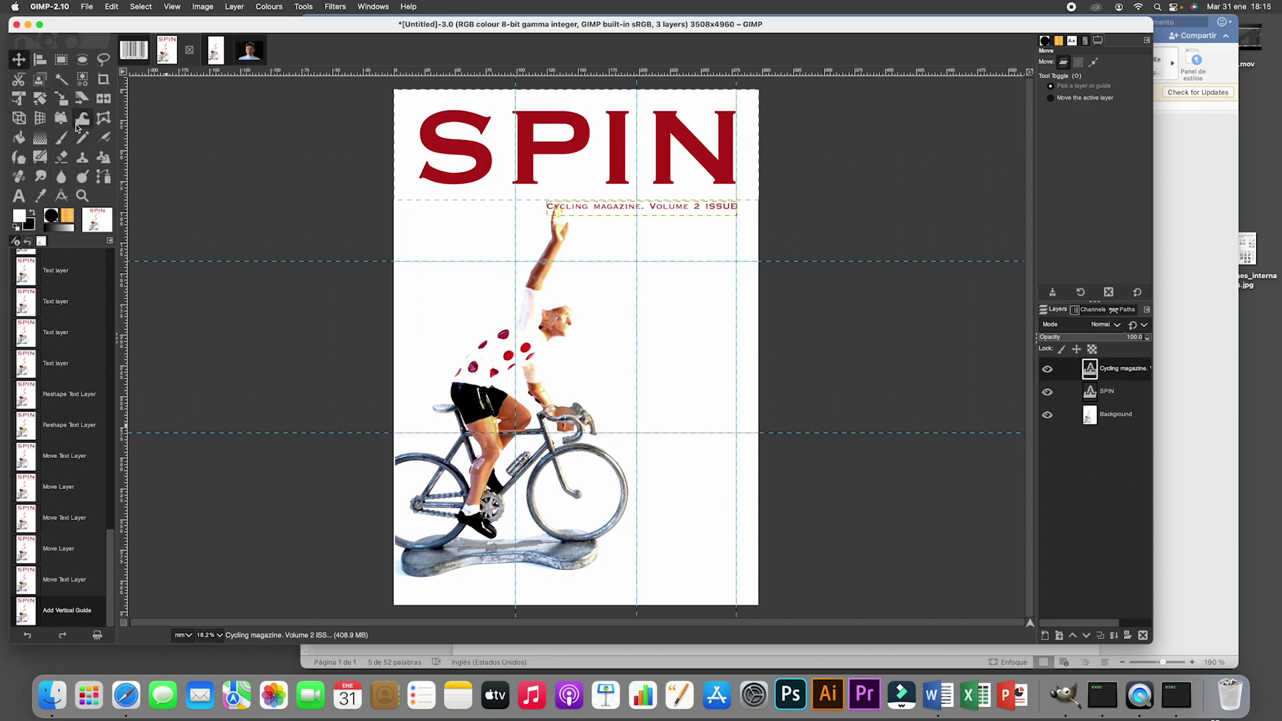
# Copy "RIDE STRONGER" from the MASTHEAD document in Word and paste it in GIMP into a text box drawn over the bicycle
pyautogui.click(1231, 522)
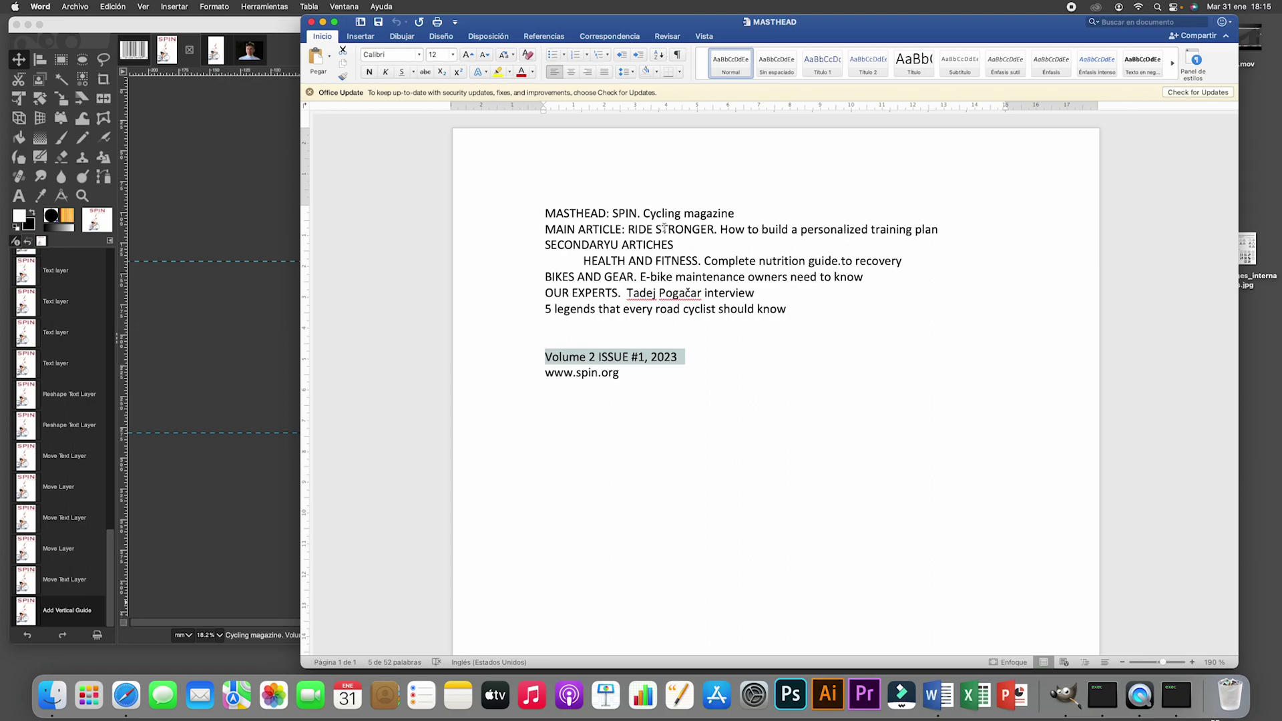
pyautogui.moveTo(629, 229); pyautogui.dragTo(713, 232)
pyautogui.press('super+c')
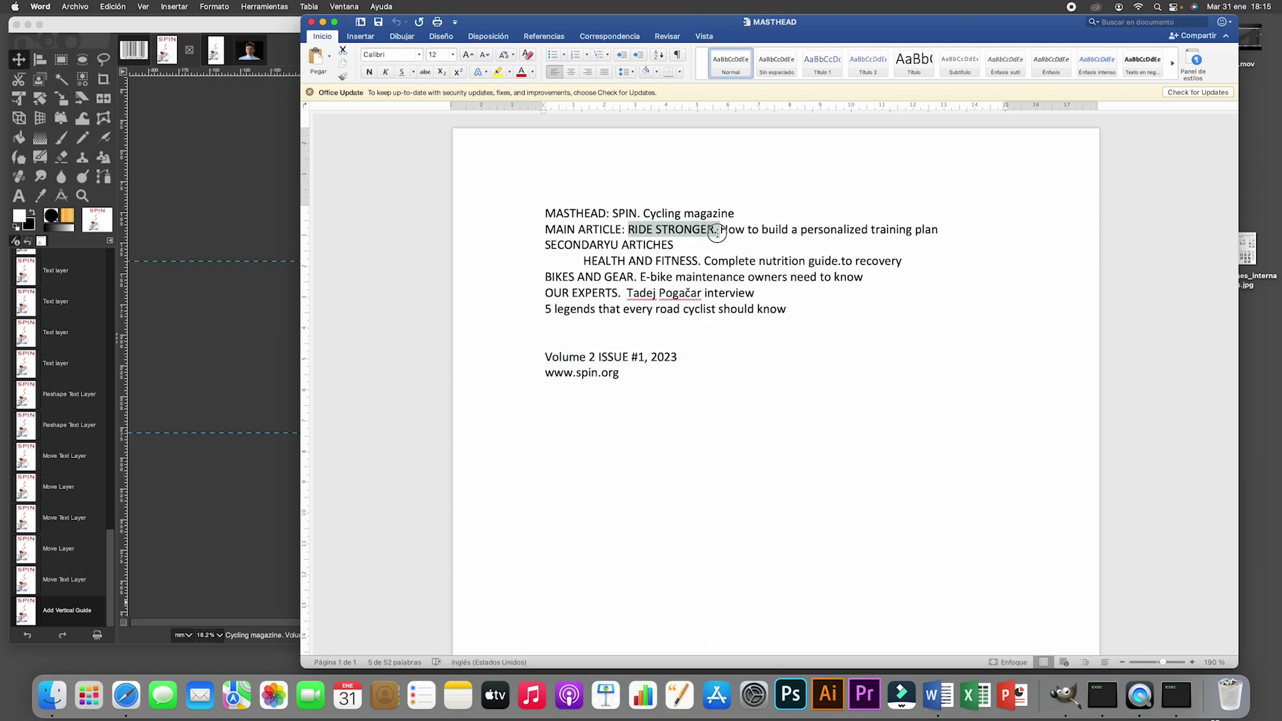
pyautogui.press('super+Tab')
pyautogui.press('t')
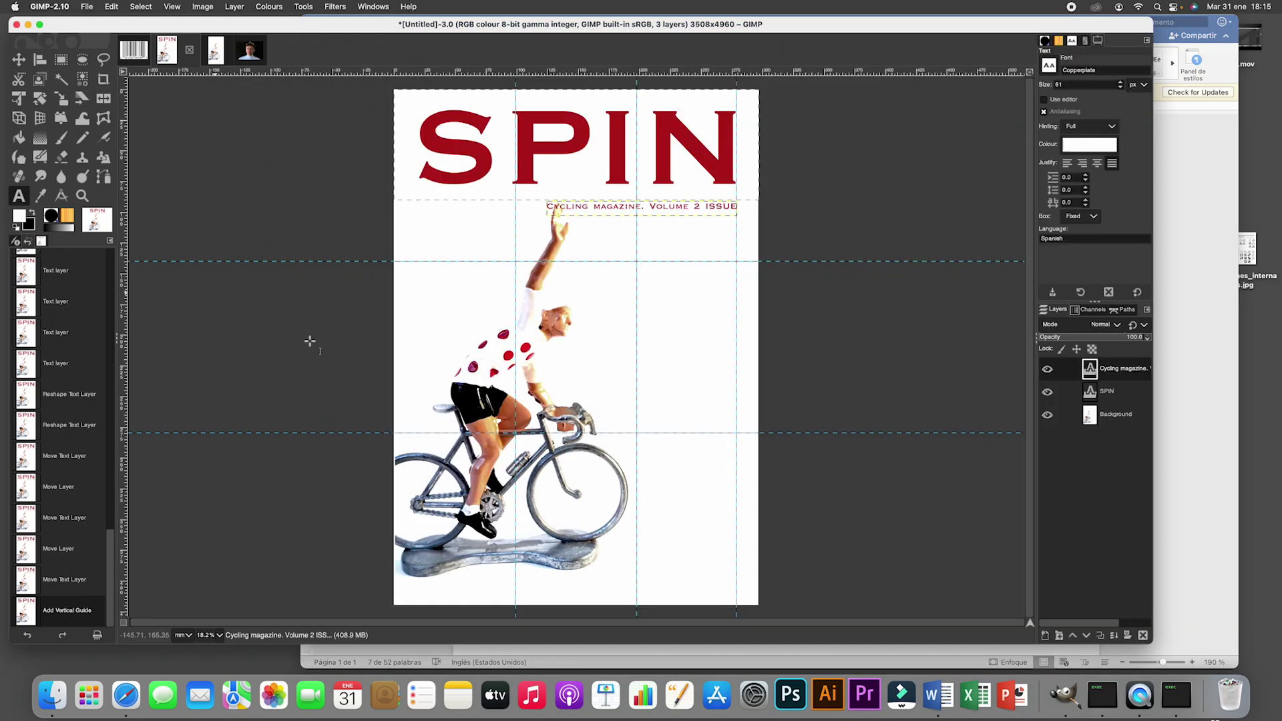
pyautogui.moveTo(444, 452); pyautogui.dragTo(710, 553)
pyautogui.press('super+v')
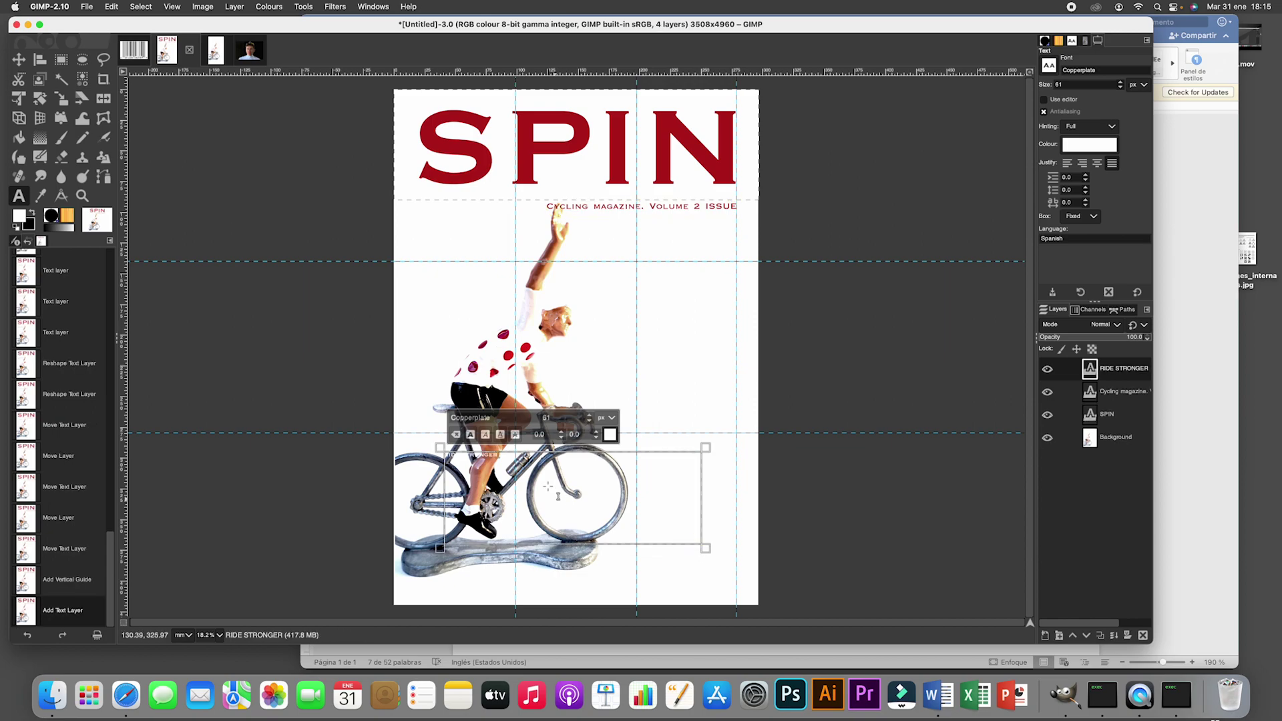
# Set the RIDE STRONGER headline to 300 px, colour it black and make it bold
pyautogui.click(568, 424)
pyautogui.write('300')
pyautogui.press('Return')
pyautogui.click(610, 435)
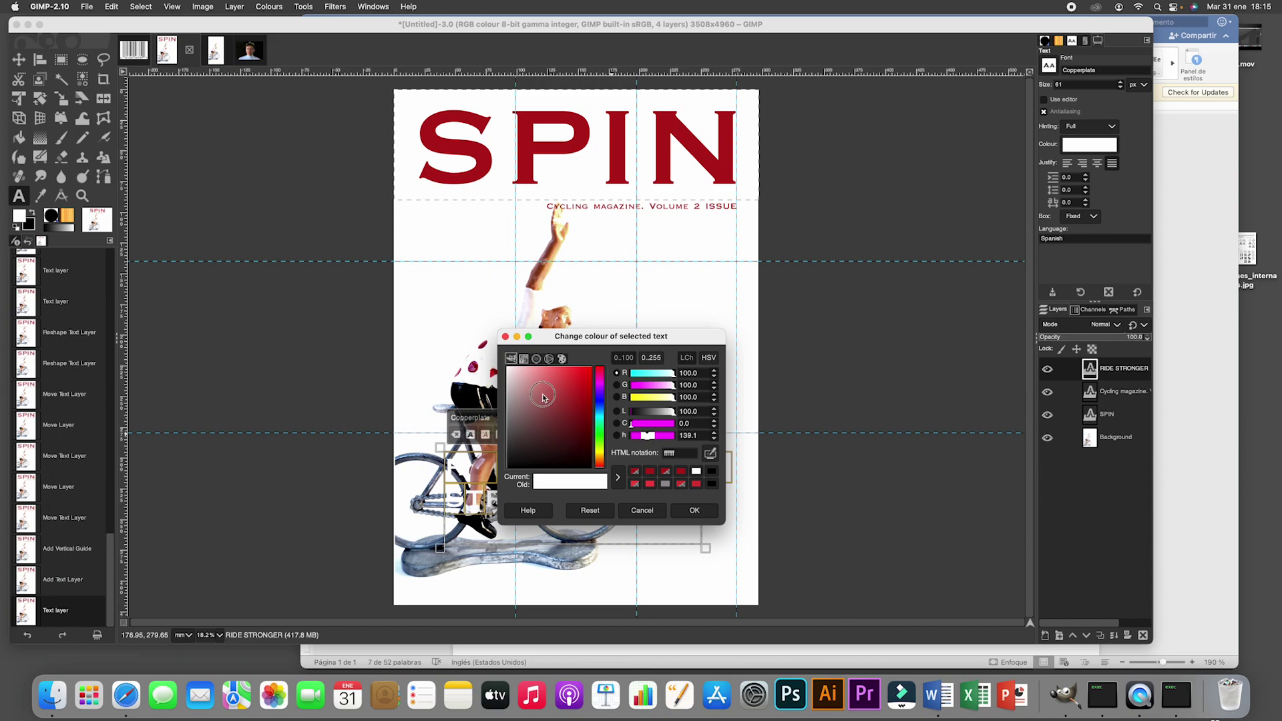
pyautogui.moveTo(543, 396); pyautogui.dragTo(588, 469)
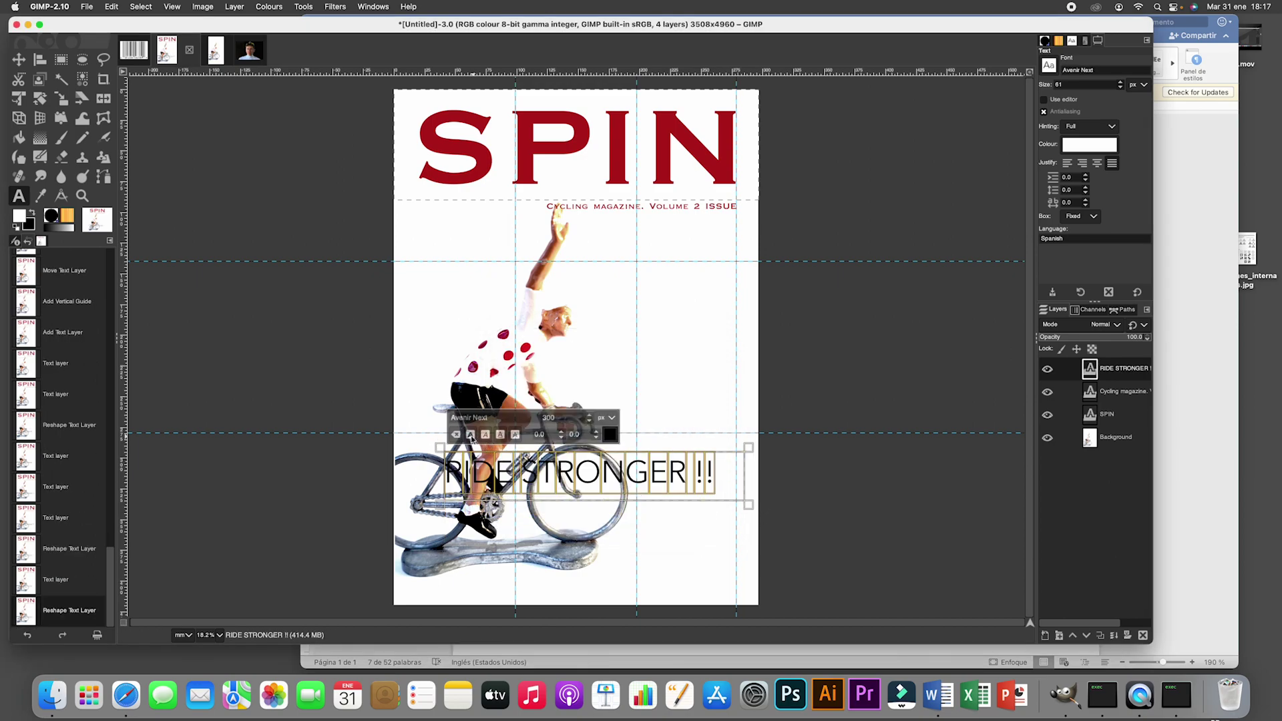
pyautogui.click(471, 435)
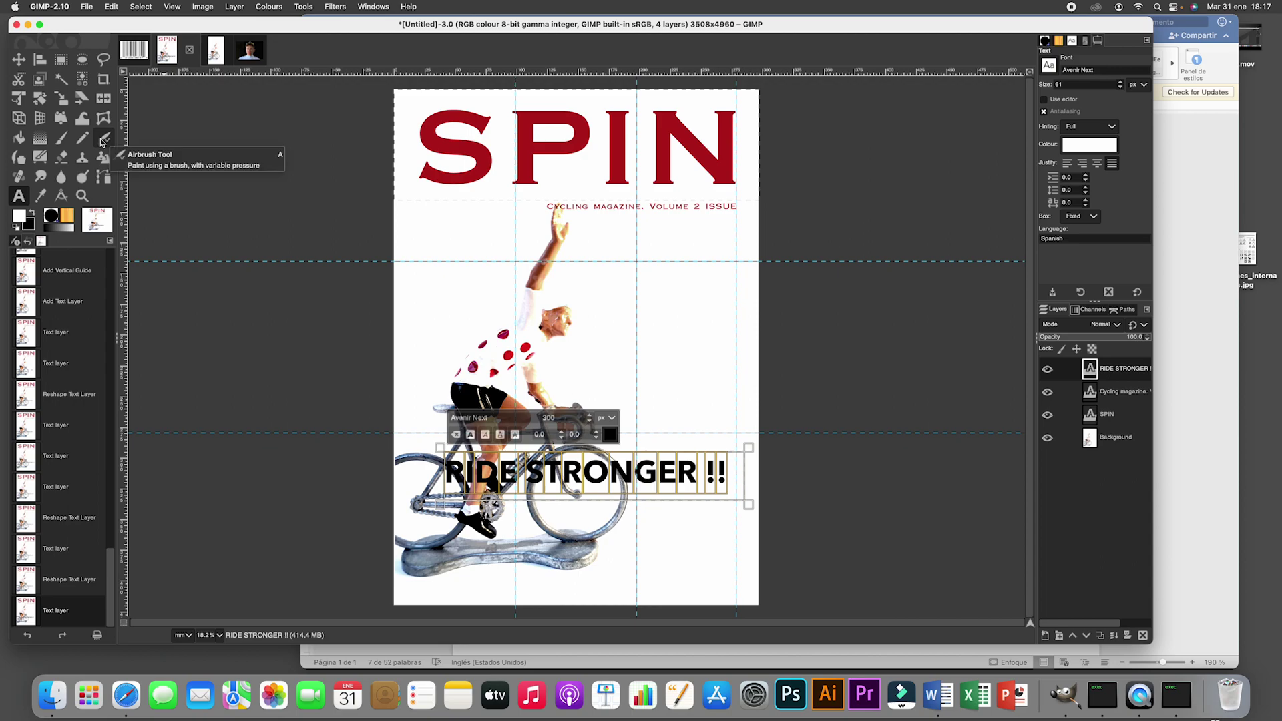
# Create a transparent layer named "frame main headline" and place it directly above the Background layer
pyautogui.click(60, 59)
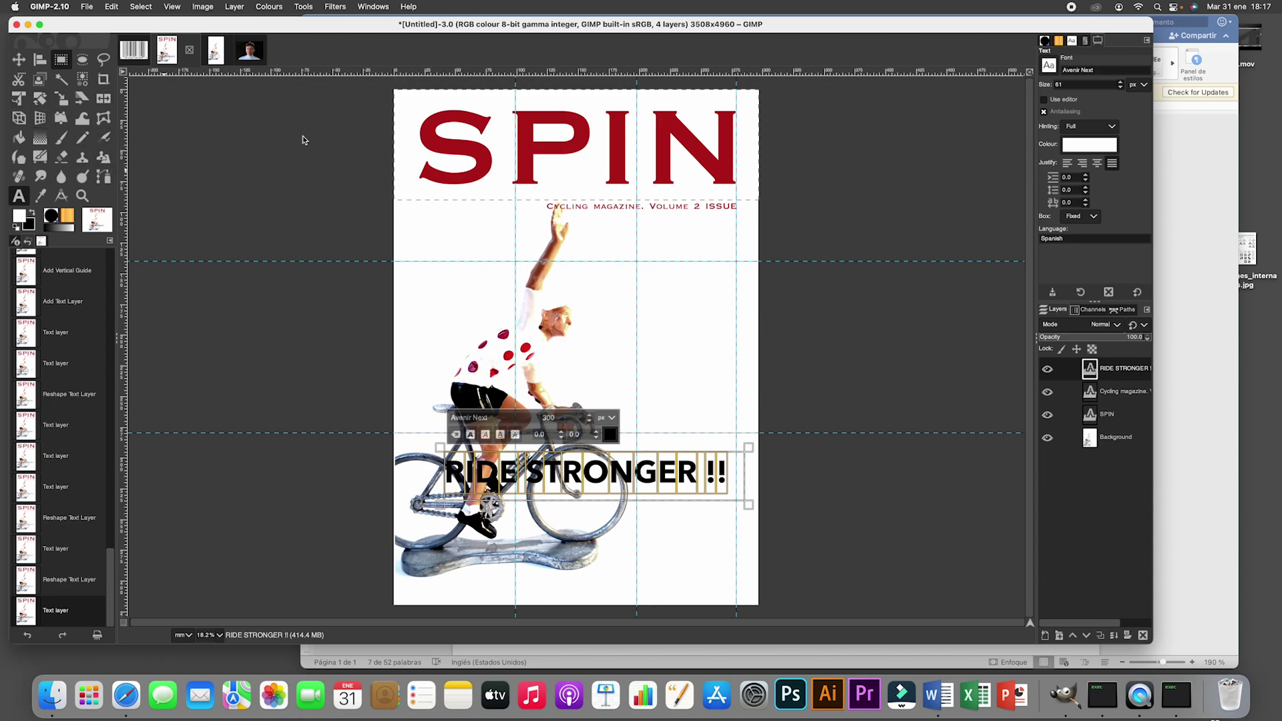
pyautogui.click(1047, 638)
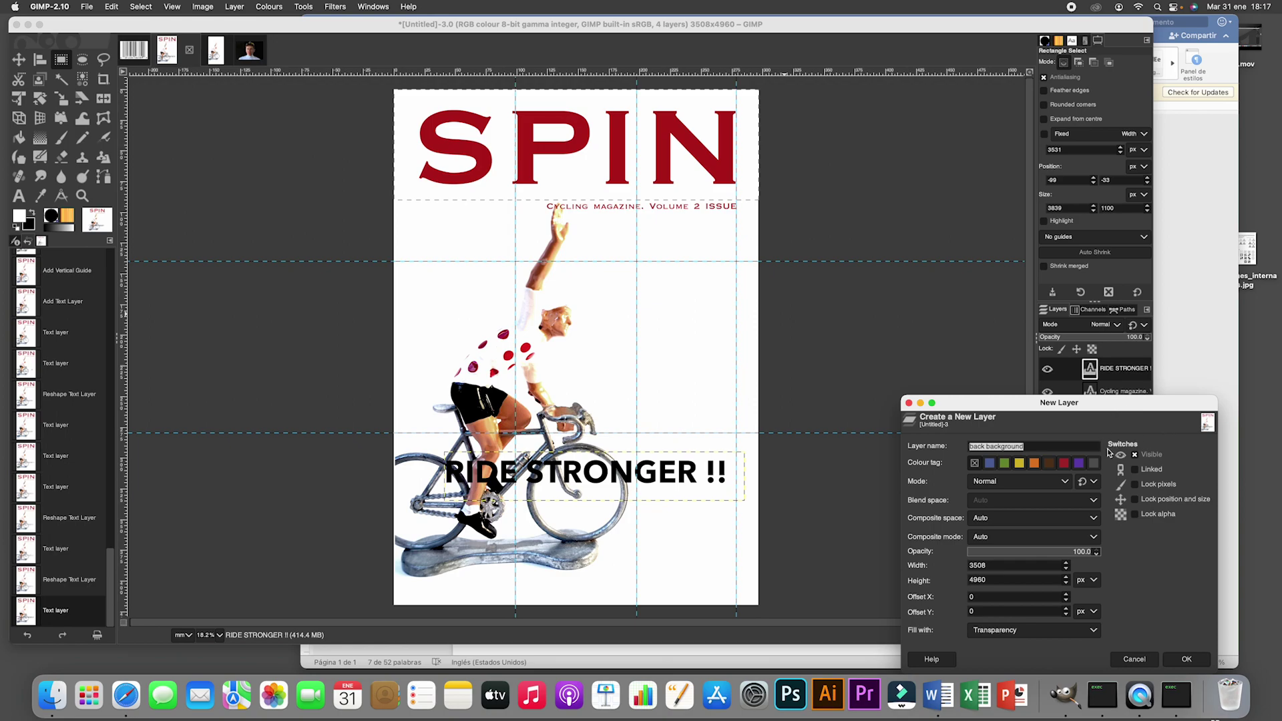
pyautogui.write('frame main headline')
pyautogui.click(1187, 660)
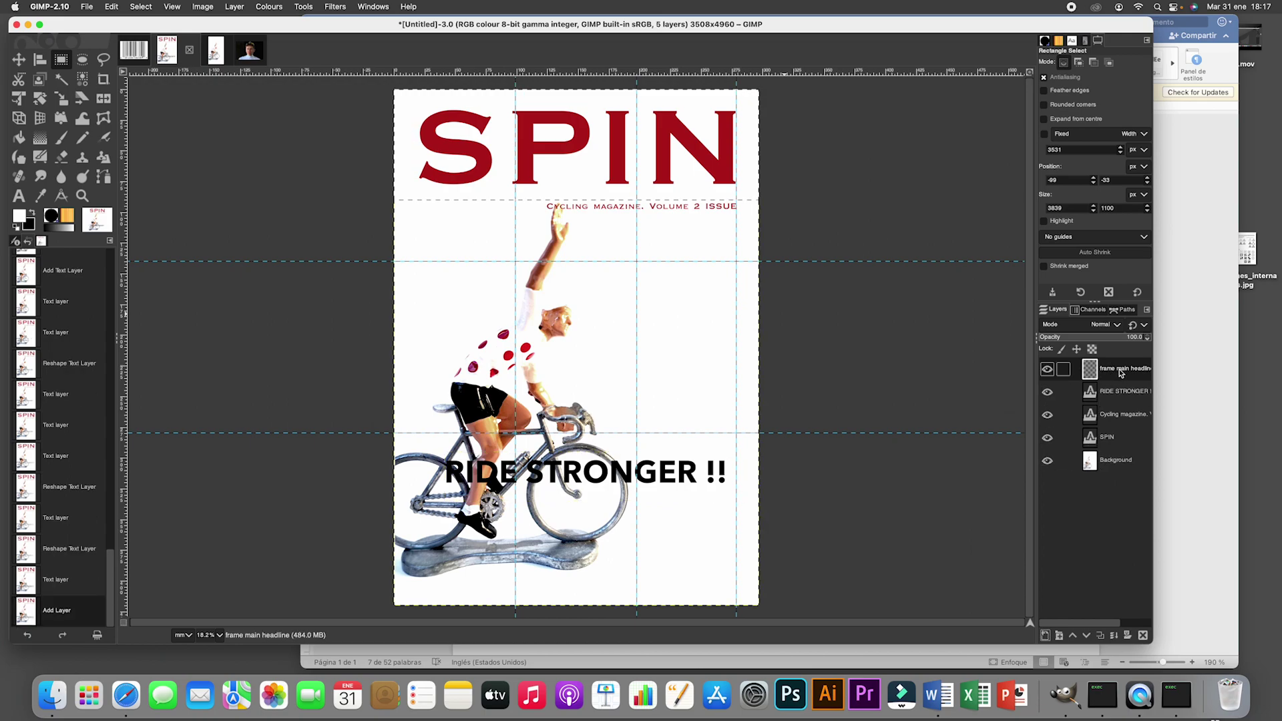
pyautogui.moveTo(1120, 372); pyautogui.dragTo(1122, 450)
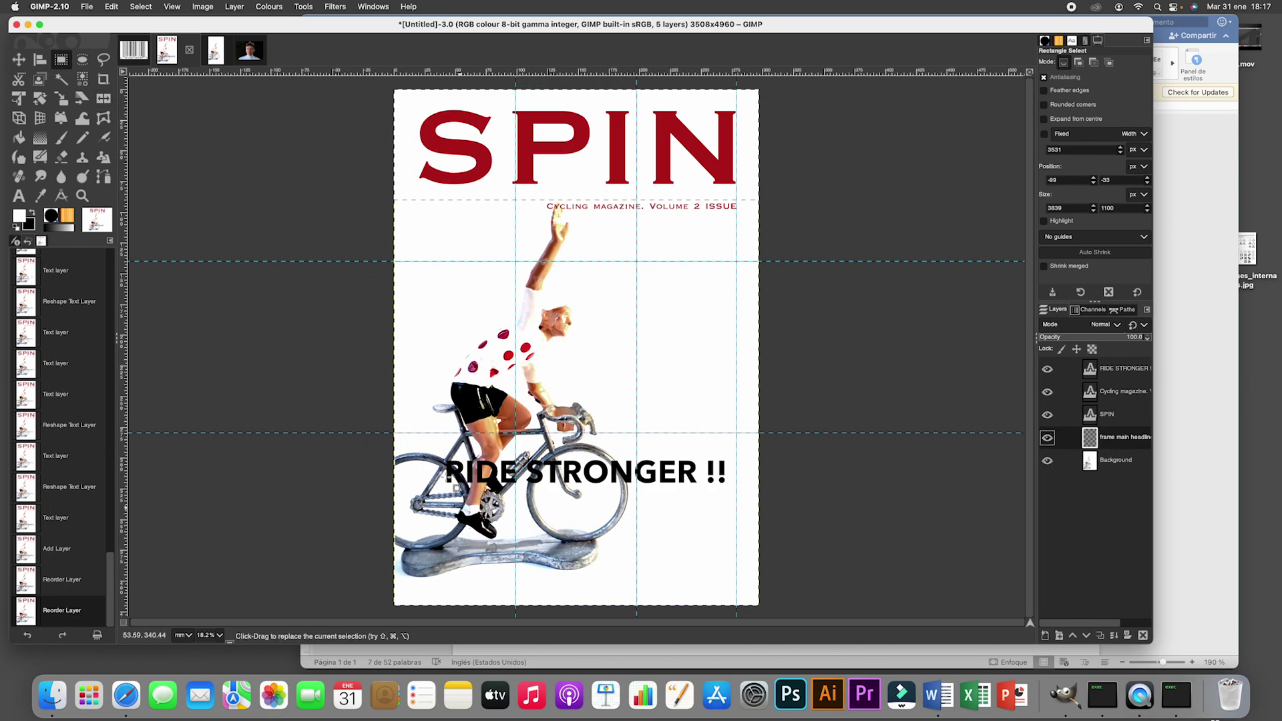
# Fill a rectangle of about 2849 × 451 px around the headline with dark grey and lower the frame layer's opacity to about 55
pyautogui.moveTo(440, 450); pyautogui.dragTo(730, 497)
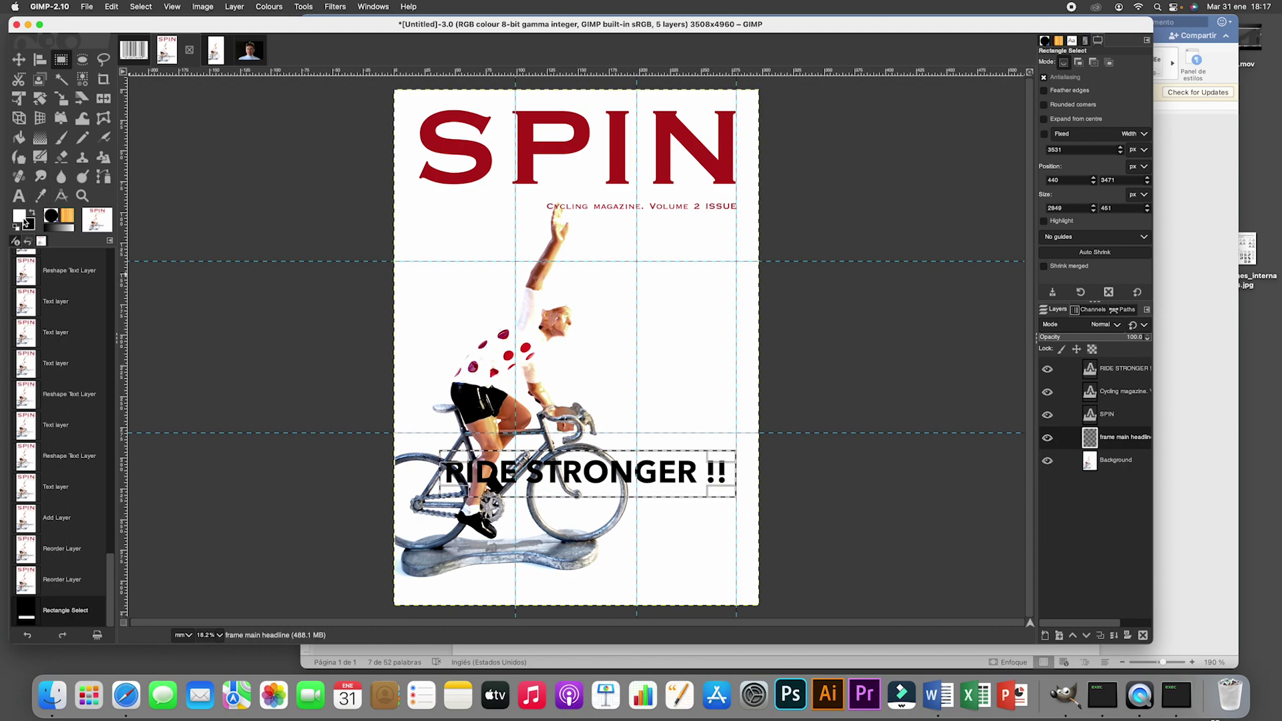
pyautogui.click(20, 216)
pyautogui.moveTo(53, 110); pyautogui.dragTo(15, 134)
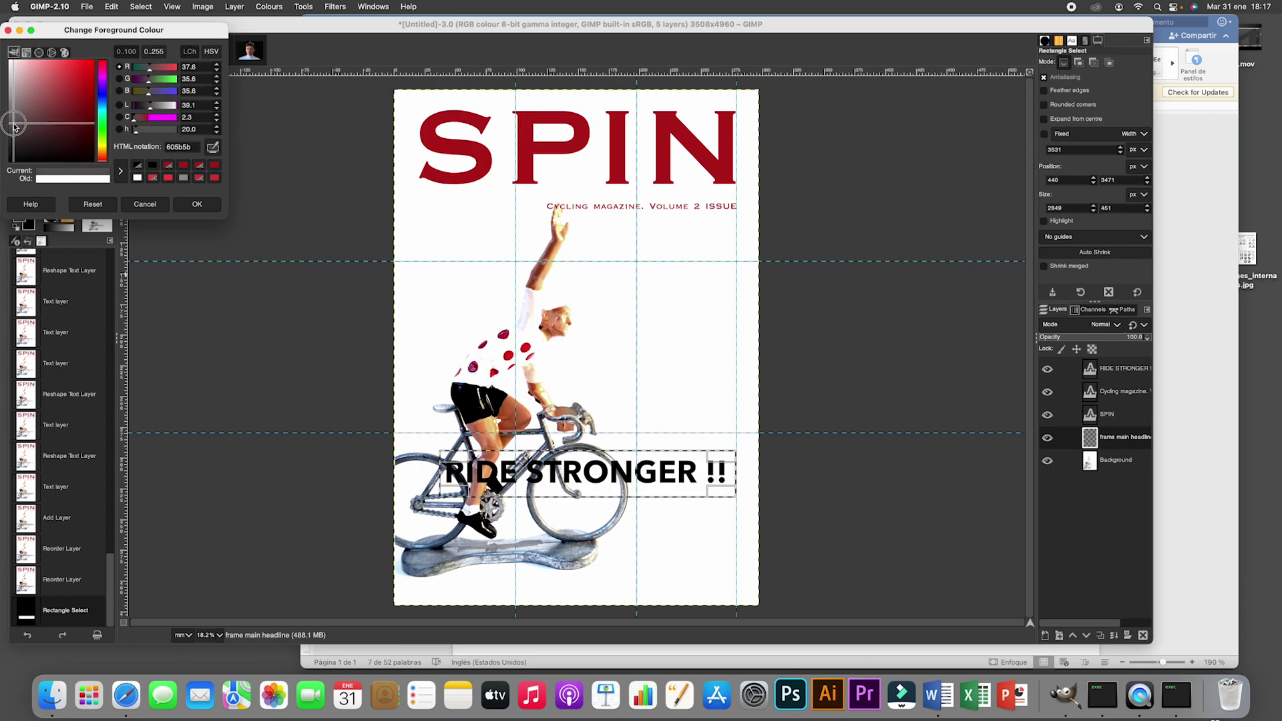
pyautogui.click(197, 203)
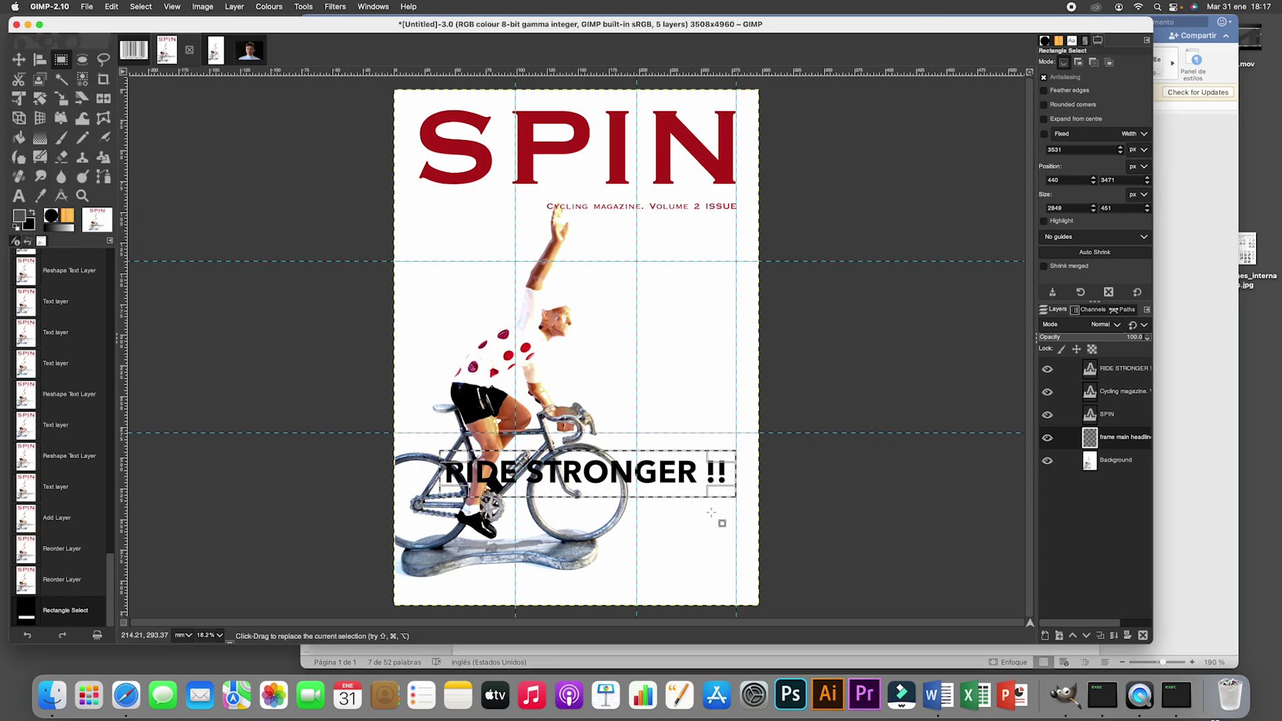
pyautogui.click(18, 137)
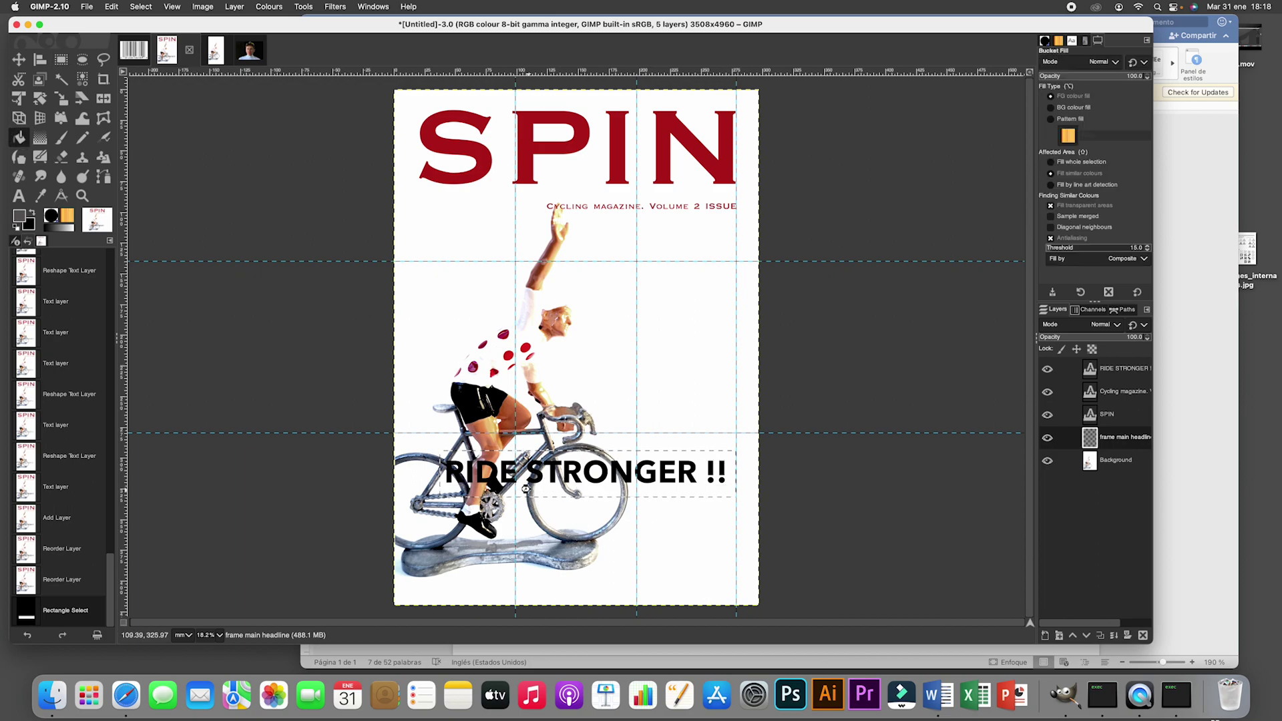
pyautogui.click(526, 489)
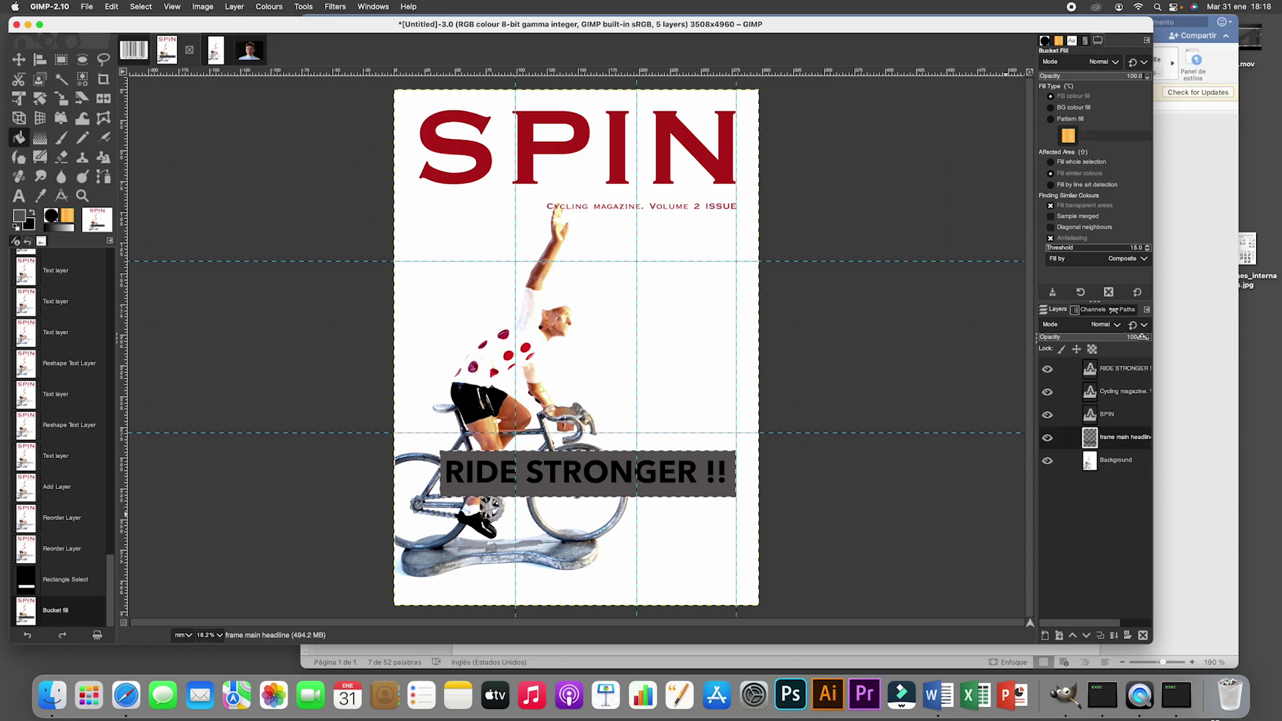
pyautogui.moveTo(1142, 337); pyautogui.dragTo(1098, 338)
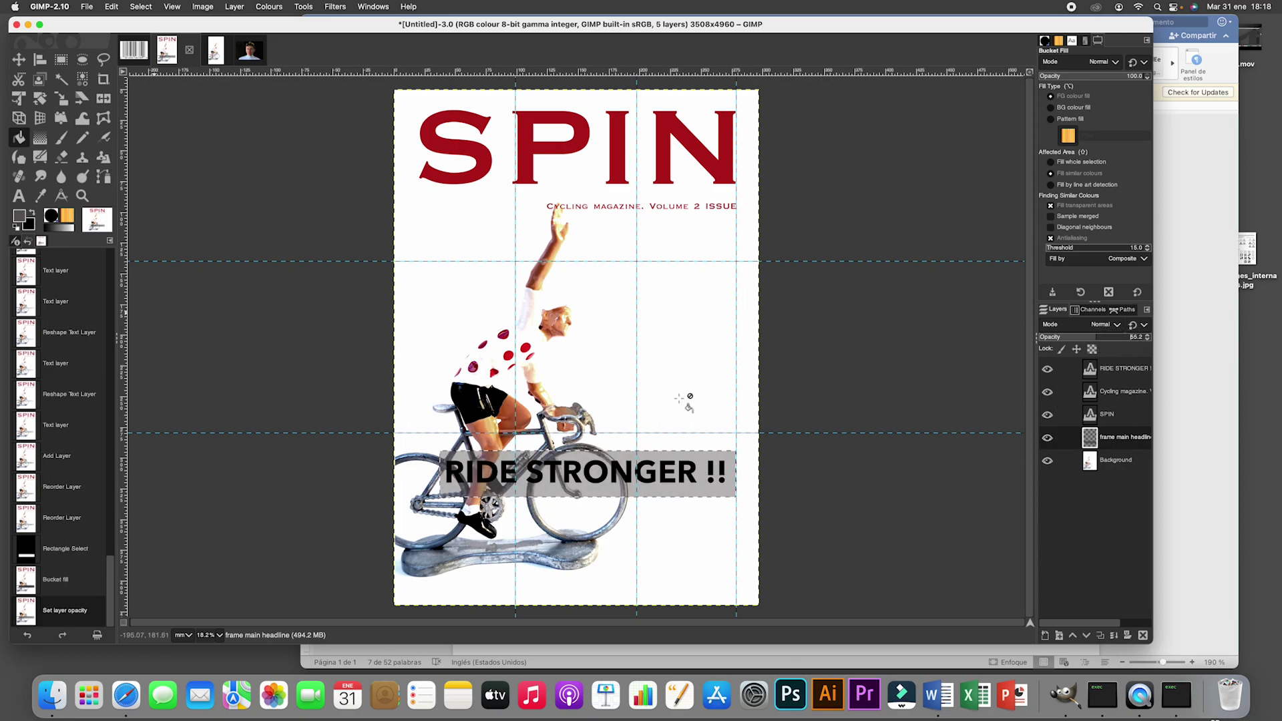
# Place the RIDE STRONGER layer directly above the frame main headline layer and link the two layers
pyautogui.moveTo(1125, 369); pyautogui.dragTo(1127, 433)
pyautogui.click(1127, 446)
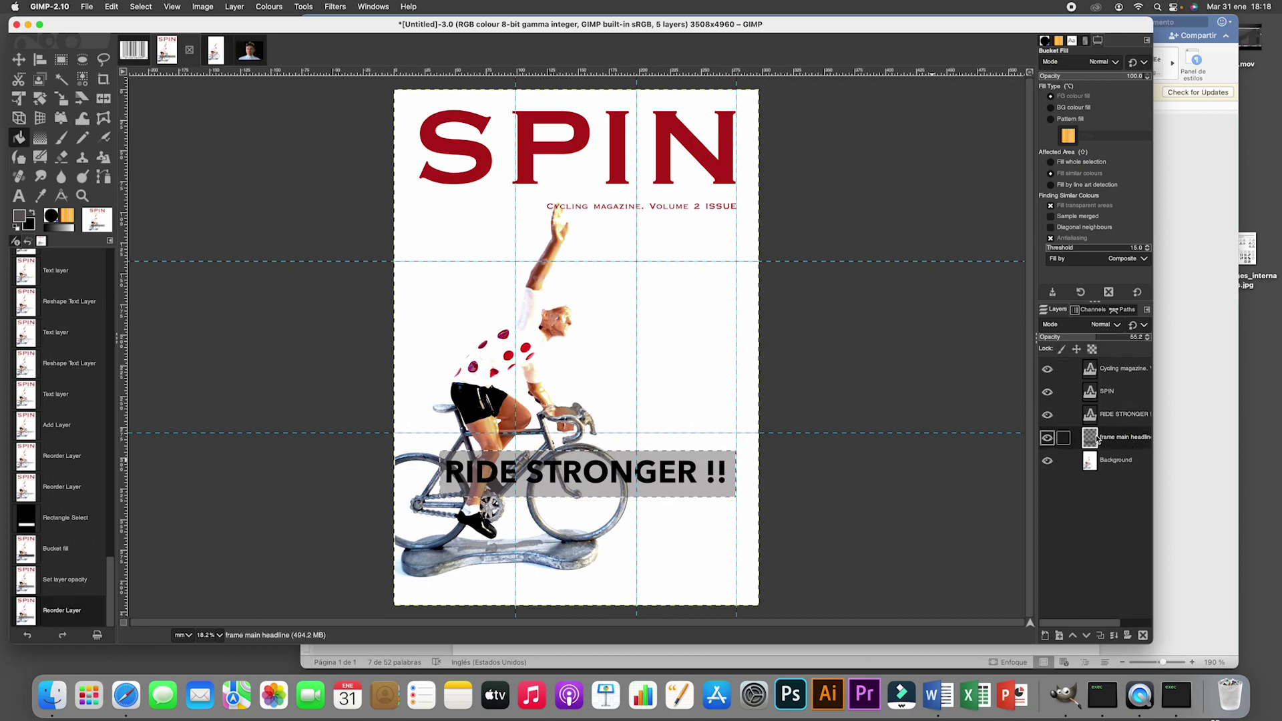
pyautogui.click(1064, 415)
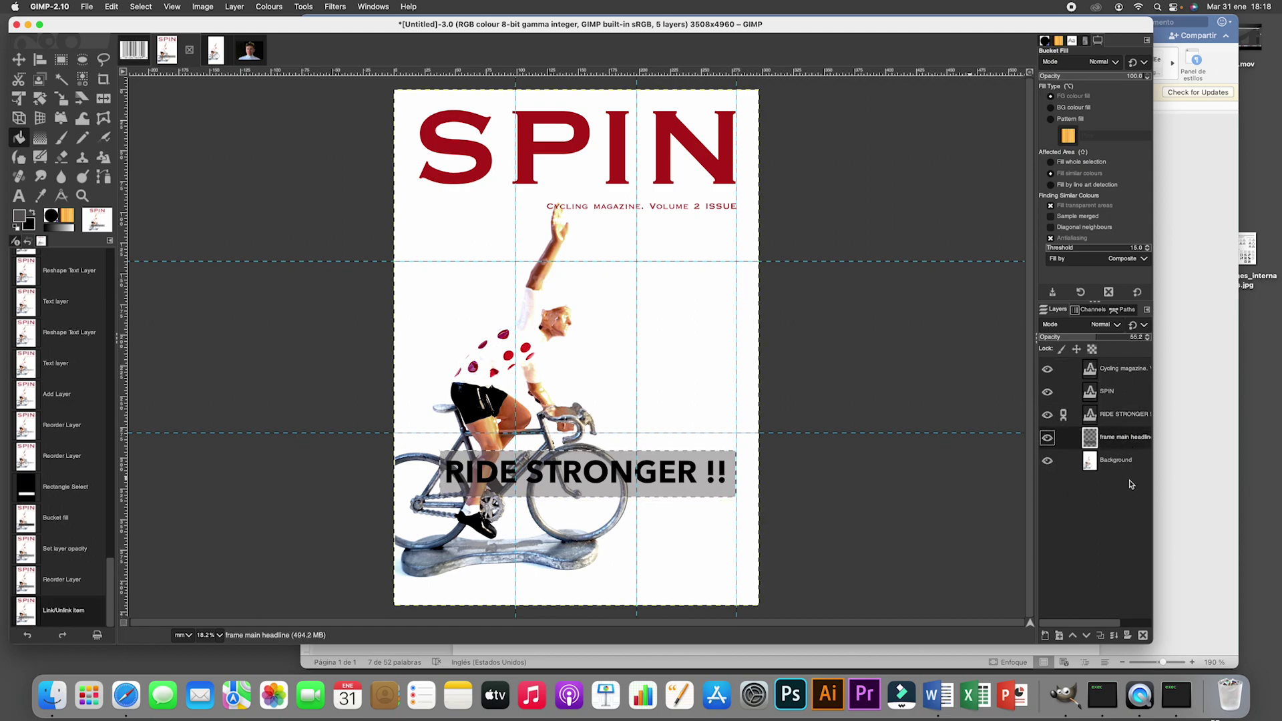
pyautogui.click(1064, 437)
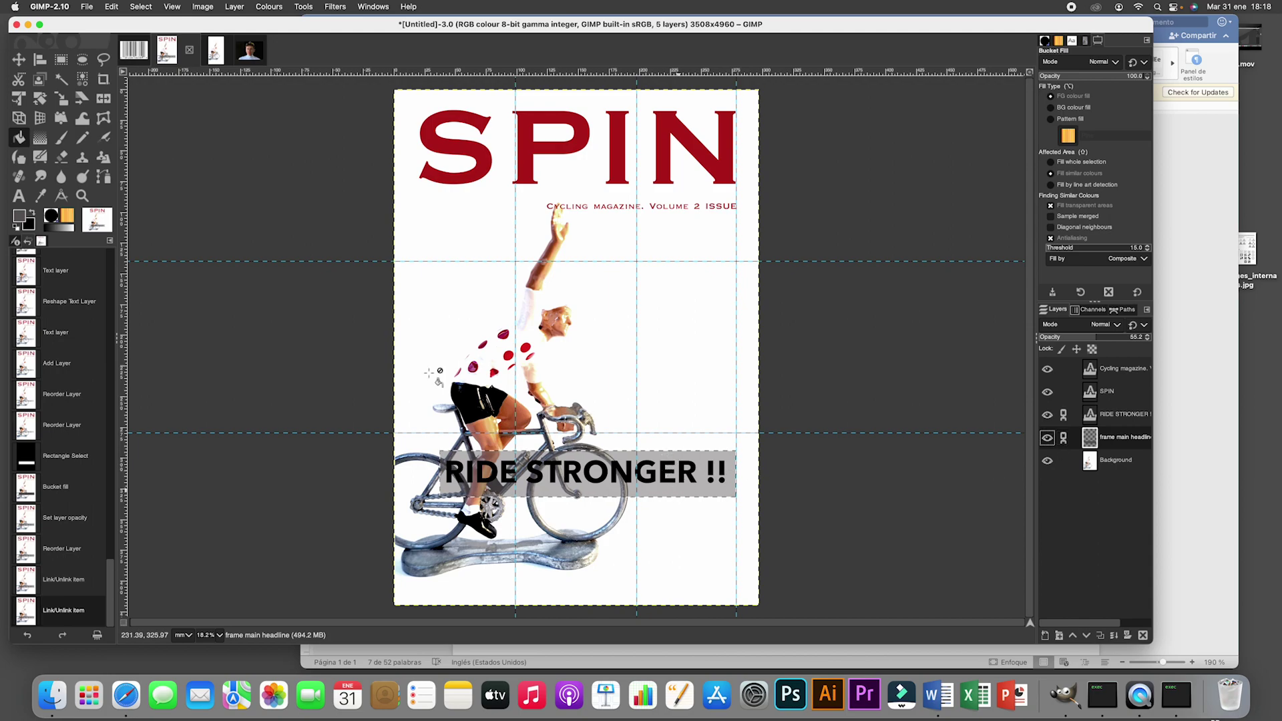
# Try moving the linked headline and grey frame slightly down together, and undo the move
pyautogui.press('m')
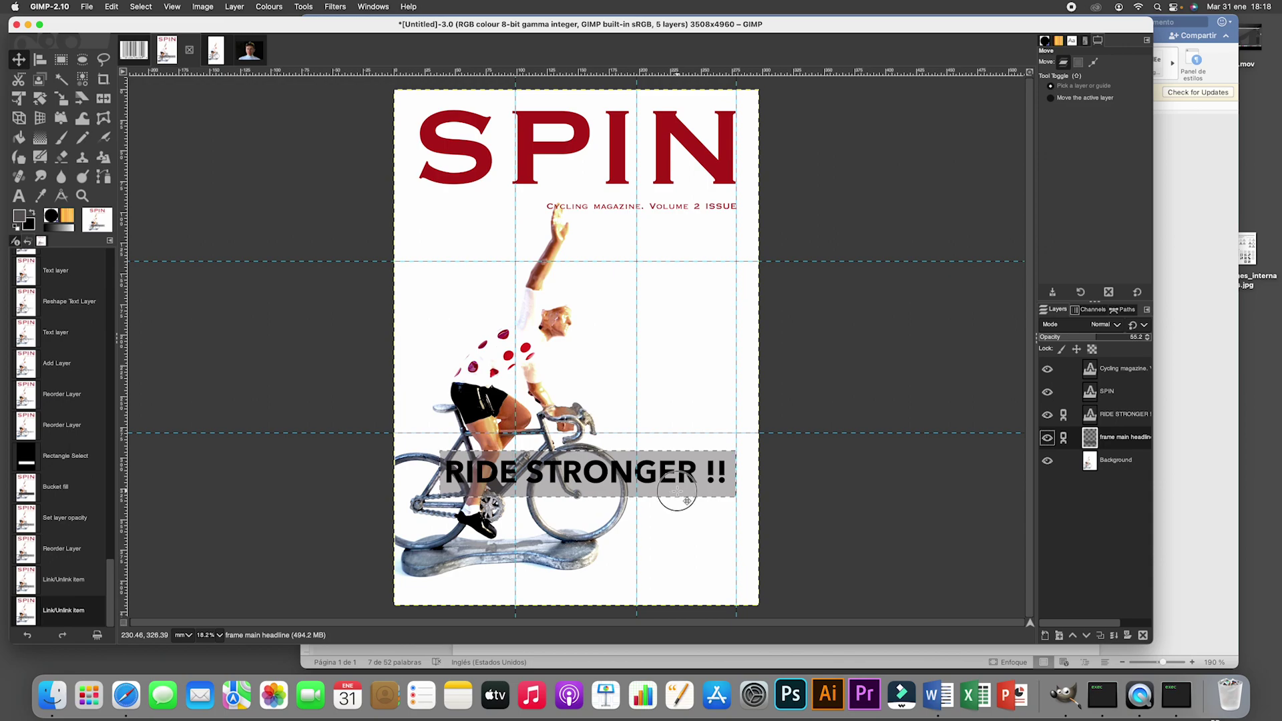
pyautogui.moveTo(677, 492); pyautogui.dragTo(683, 508)
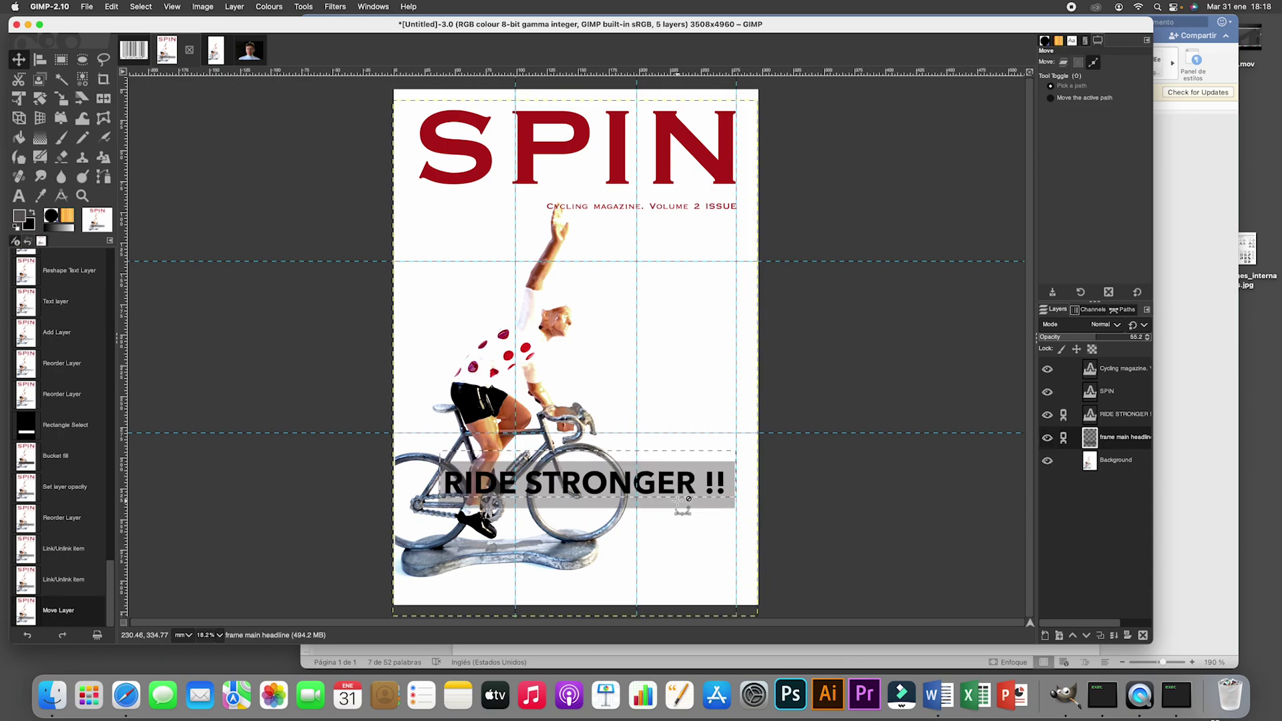
pyautogui.press('super+z')
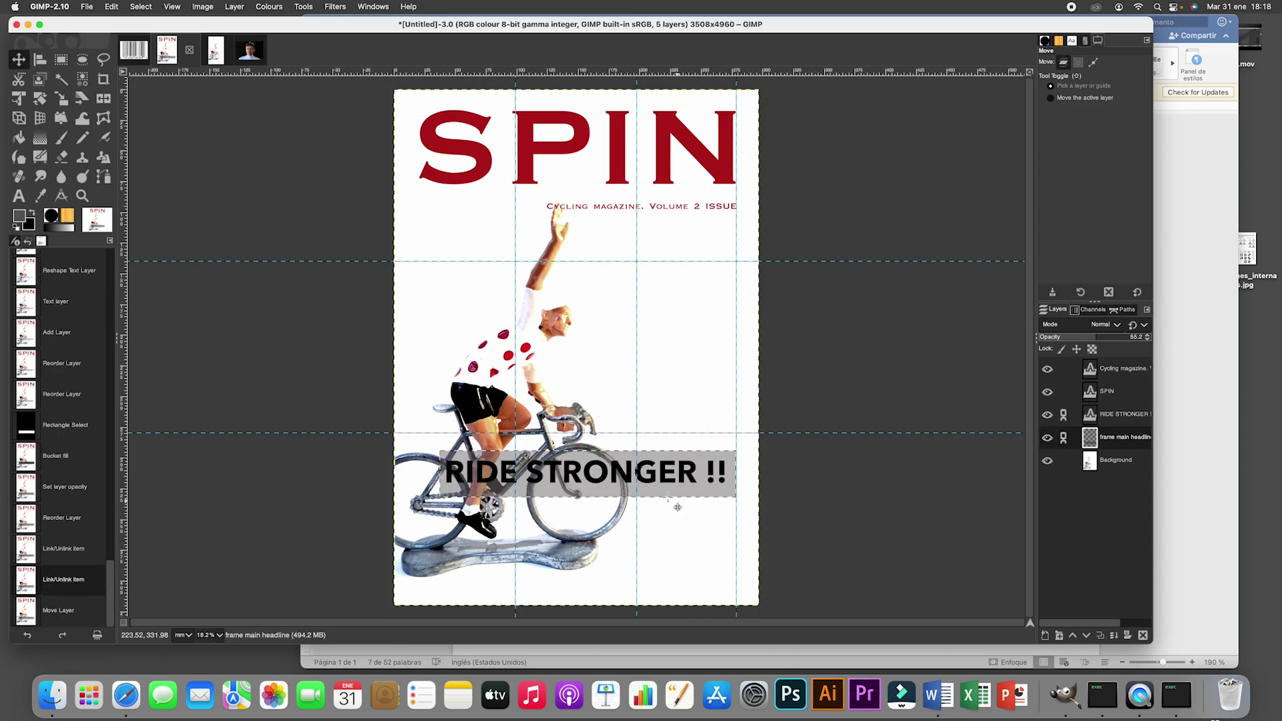
# Clear the selection and move the linked RIDE STRONGER headline and grey frame slightly down over the bicycle wheels
pyautogui.click(149, 8)
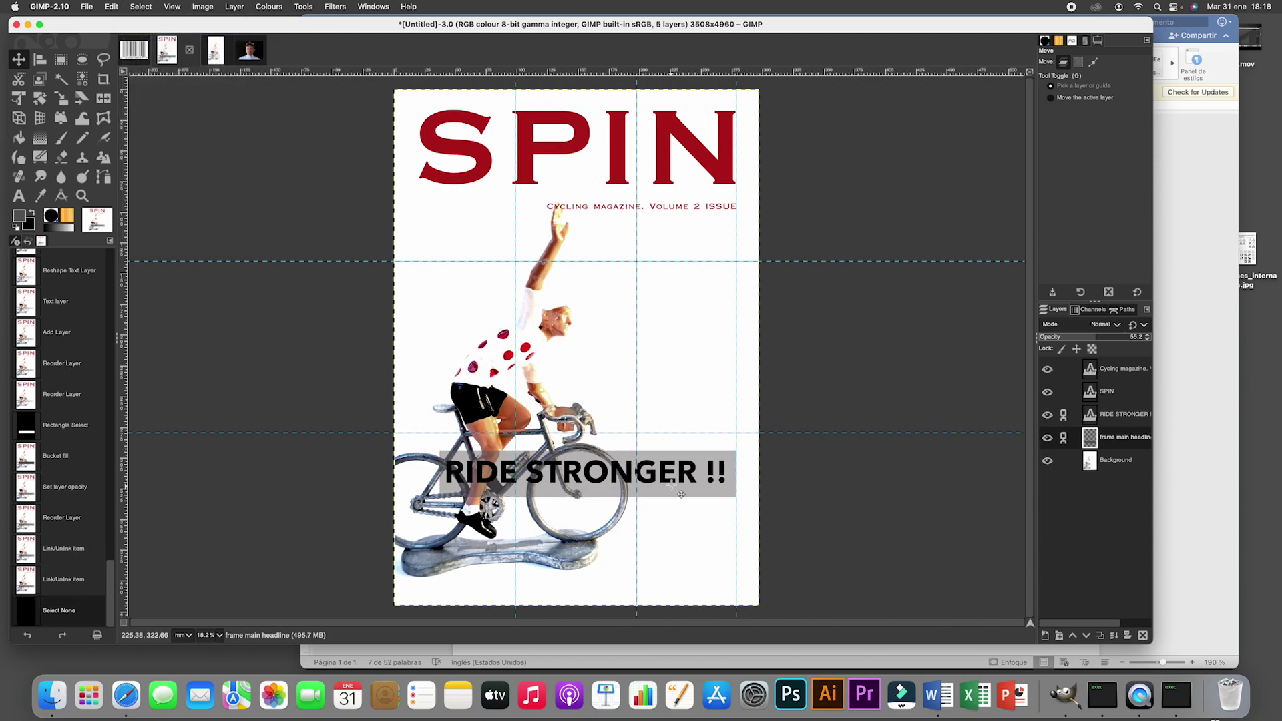
pyautogui.moveTo(680, 488); pyautogui.dragTo(677, 523)
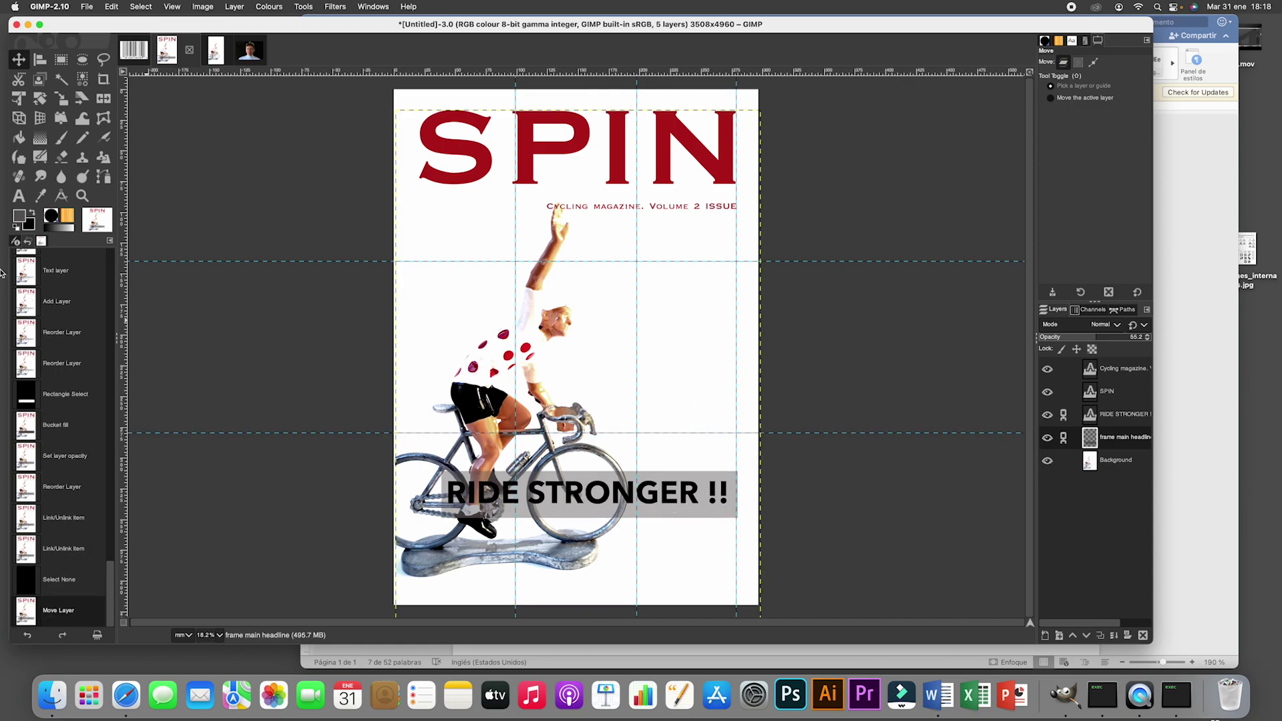
# Select the entire barcode image and copy it
pyautogui.click(124, 42)
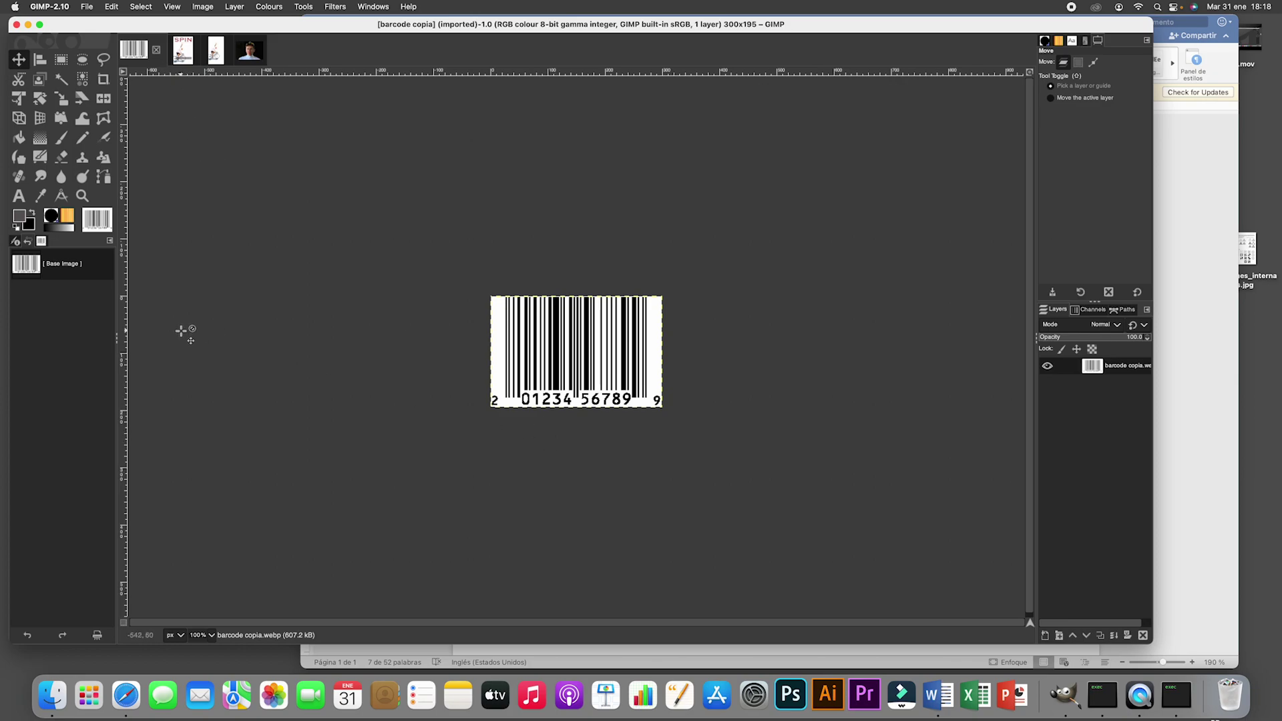
pyautogui.click(140, 8)
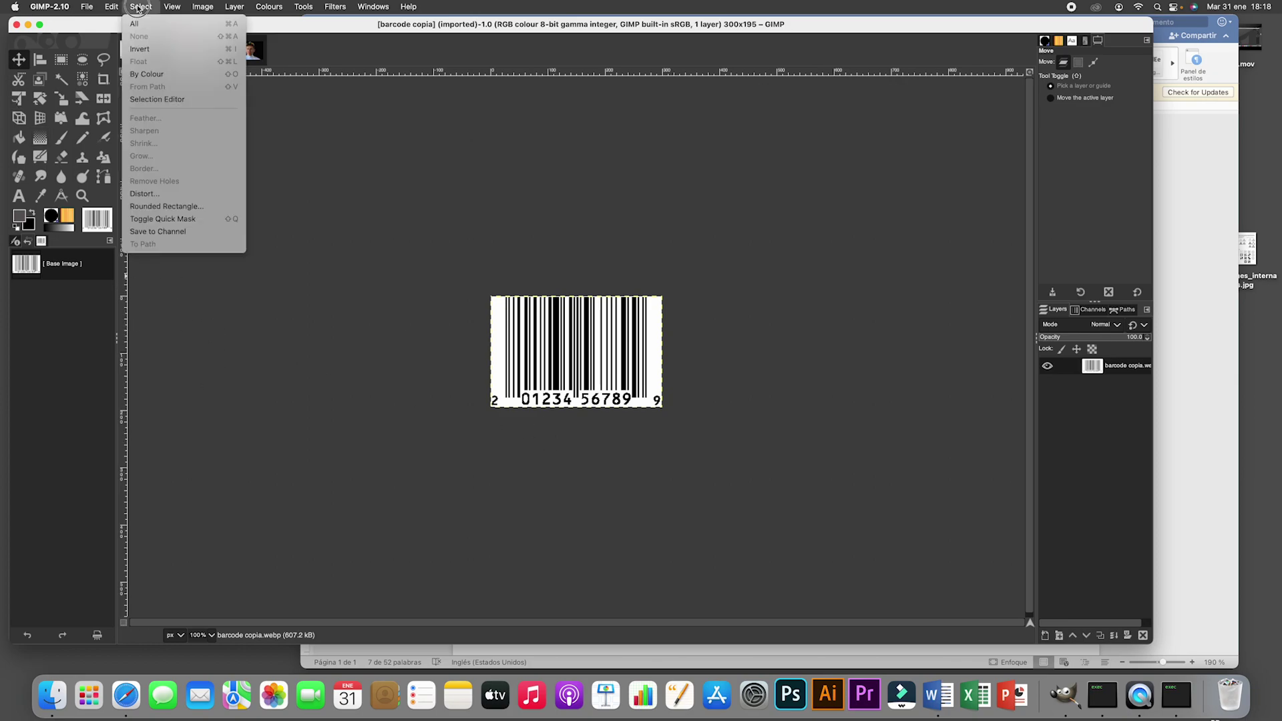
pyautogui.click(134, 24)
pyautogui.click(111, 7)
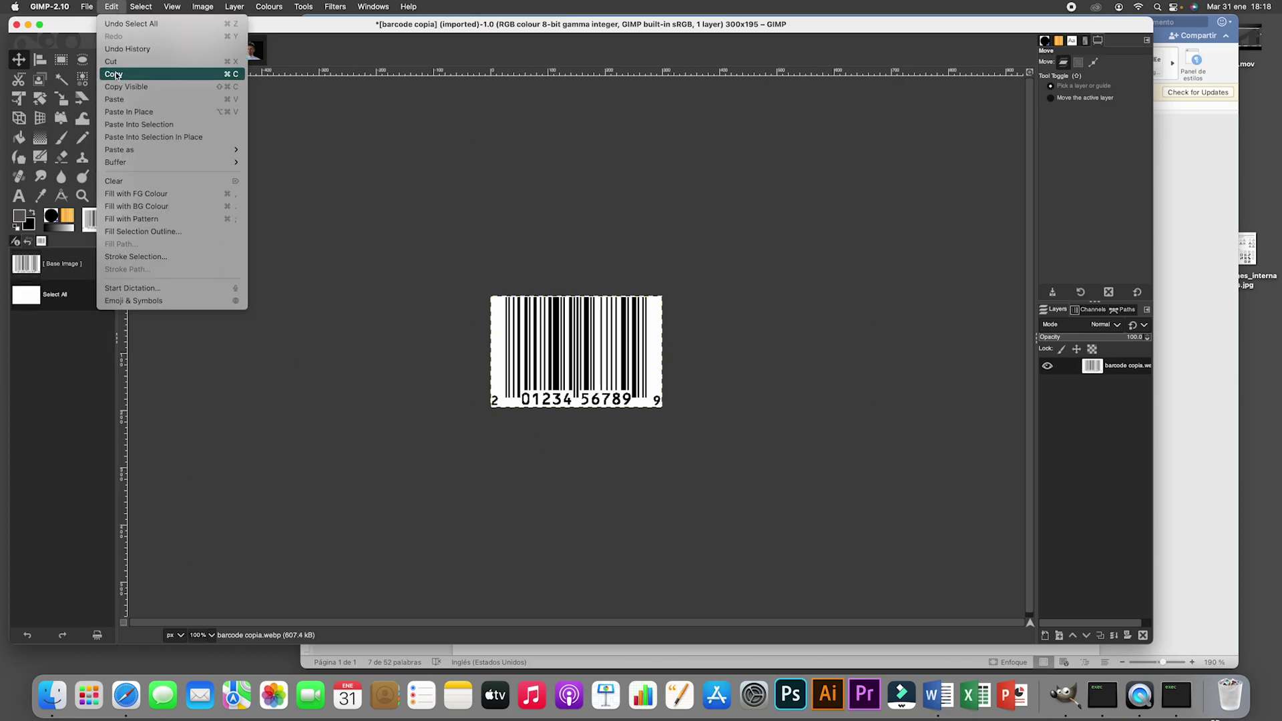
pyautogui.click(115, 74)
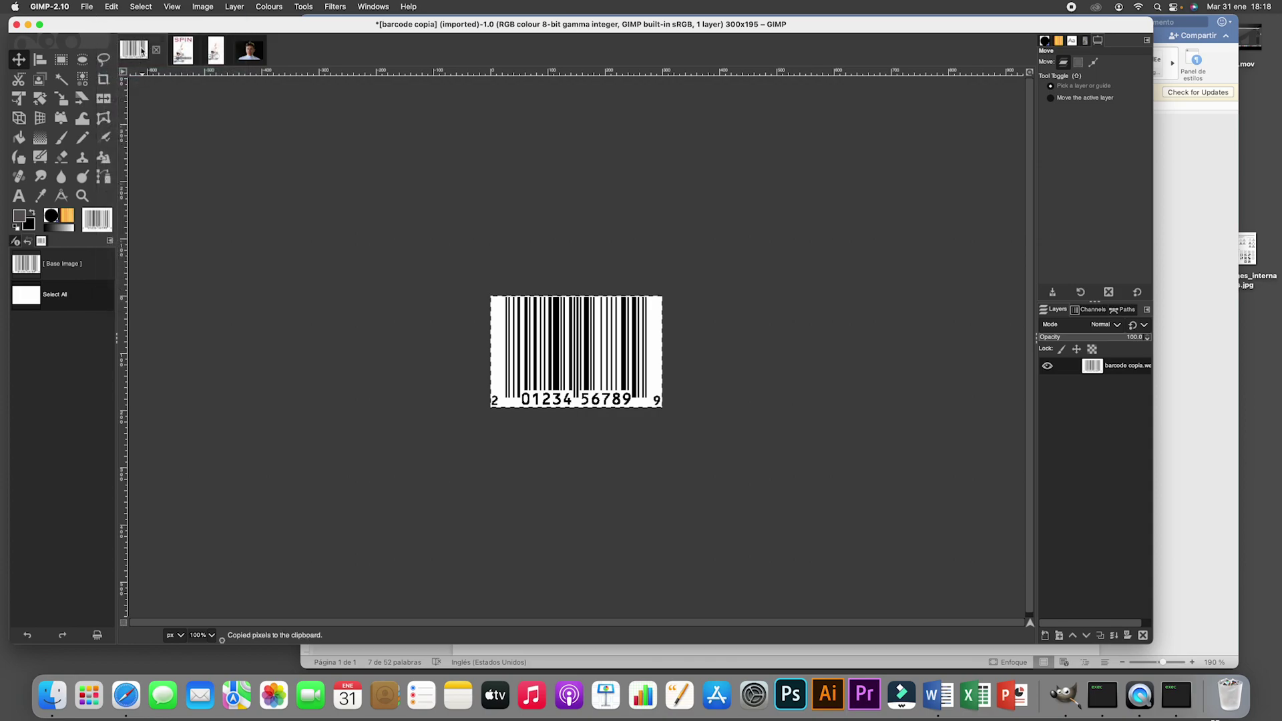
# Paste the copied barcode as a new layer in the magazine cover and name the layer "Barcode"
pyautogui.click(217, 53)
pyautogui.click(169, 50)
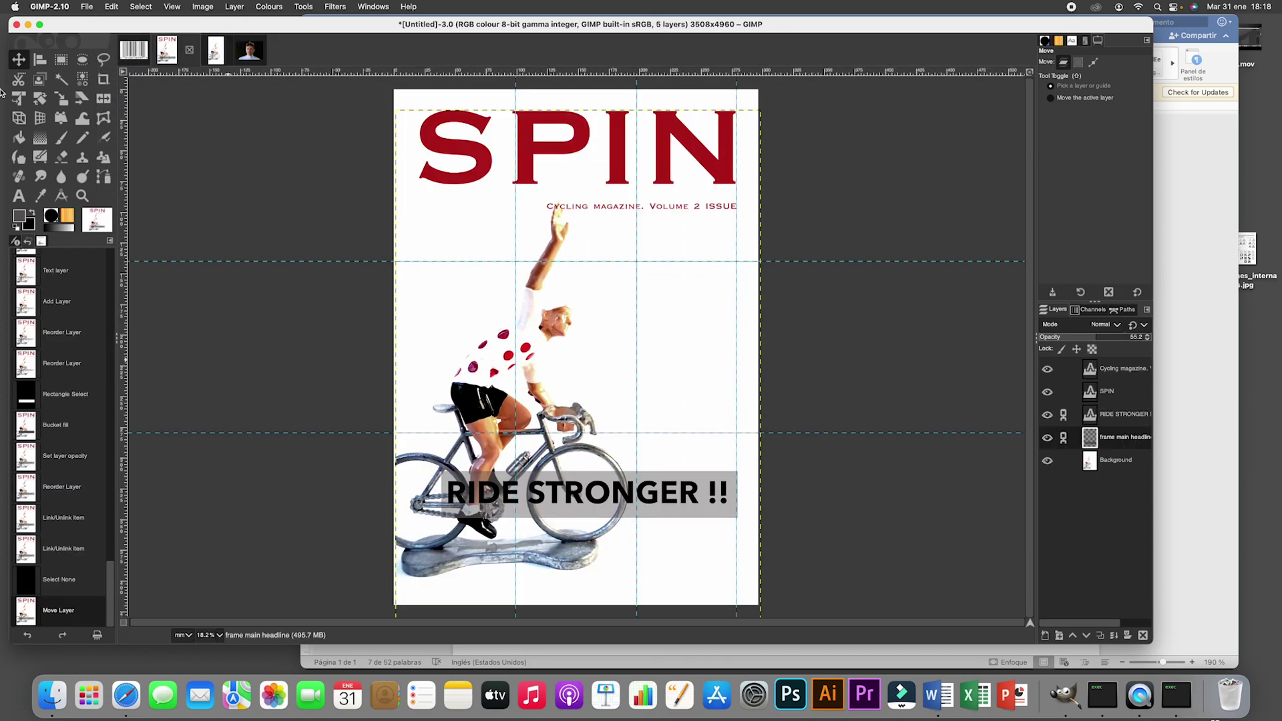
pyautogui.click(117, 10)
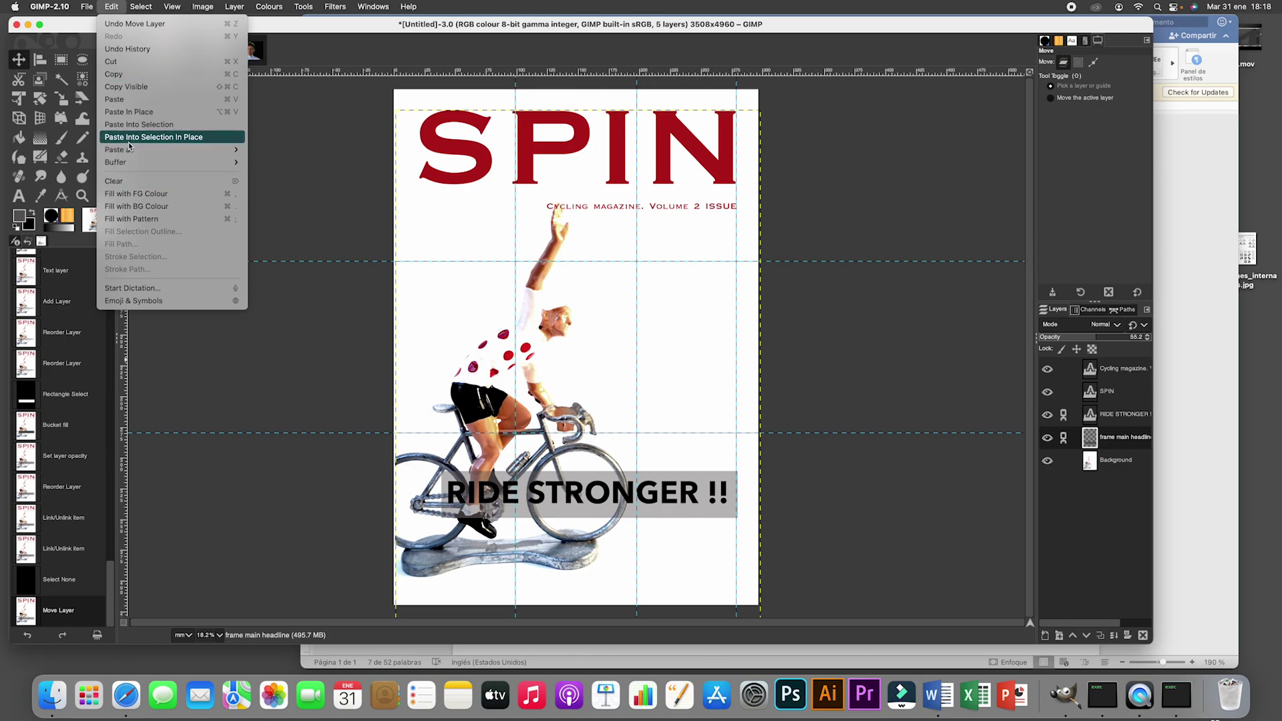
pyautogui.moveTo(131, 149)
pyautogui.click(269, 151)
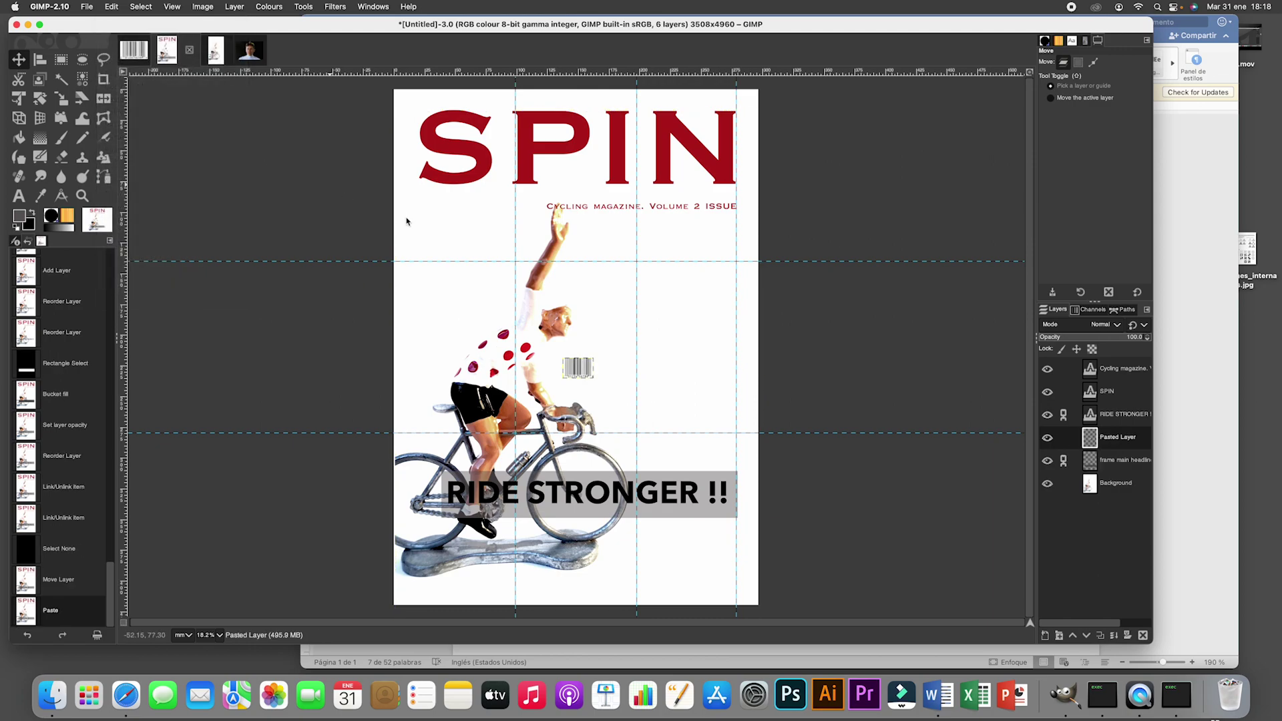
pyautogui.doubleClick(1126, 440)
pyautogui.write('Barcode')
pyautogui.press('Return')
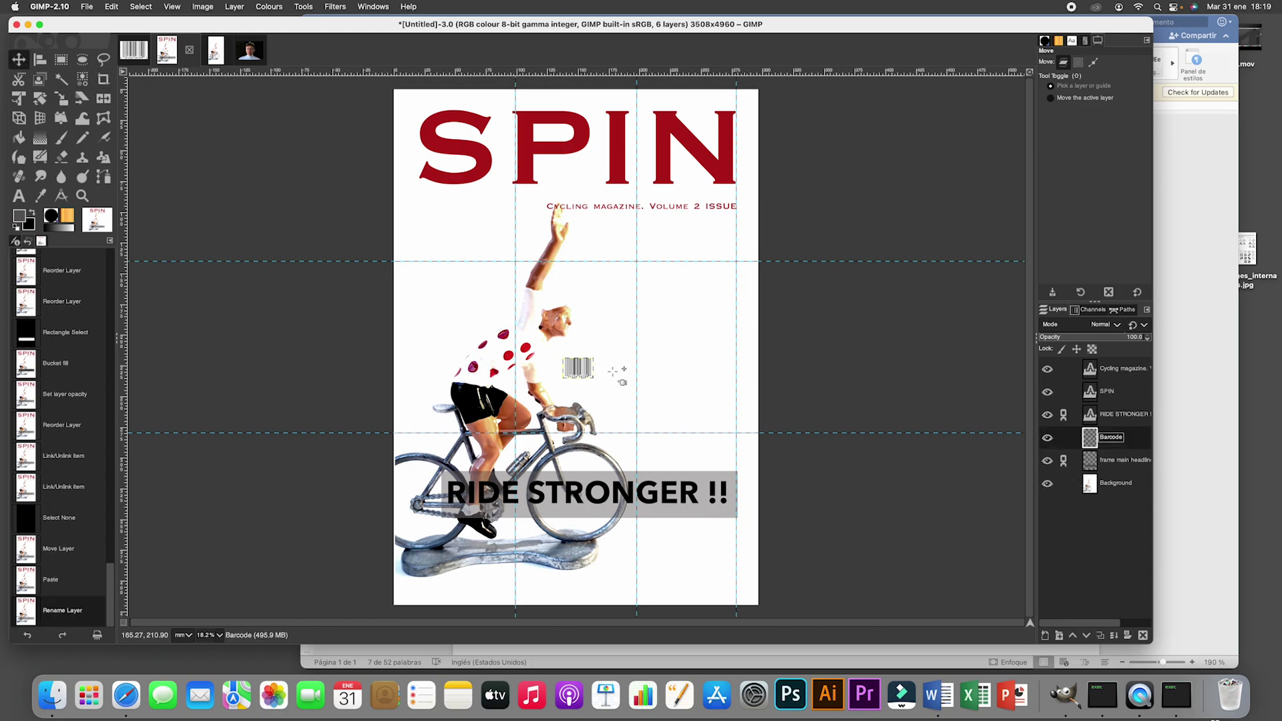
# Move the barcode to the lower-left corner of the cover and scale it proportionally to about 477 × 310 px
pyautogui.moveTo(597, 381); pyautogui.dragTo(438, 603)
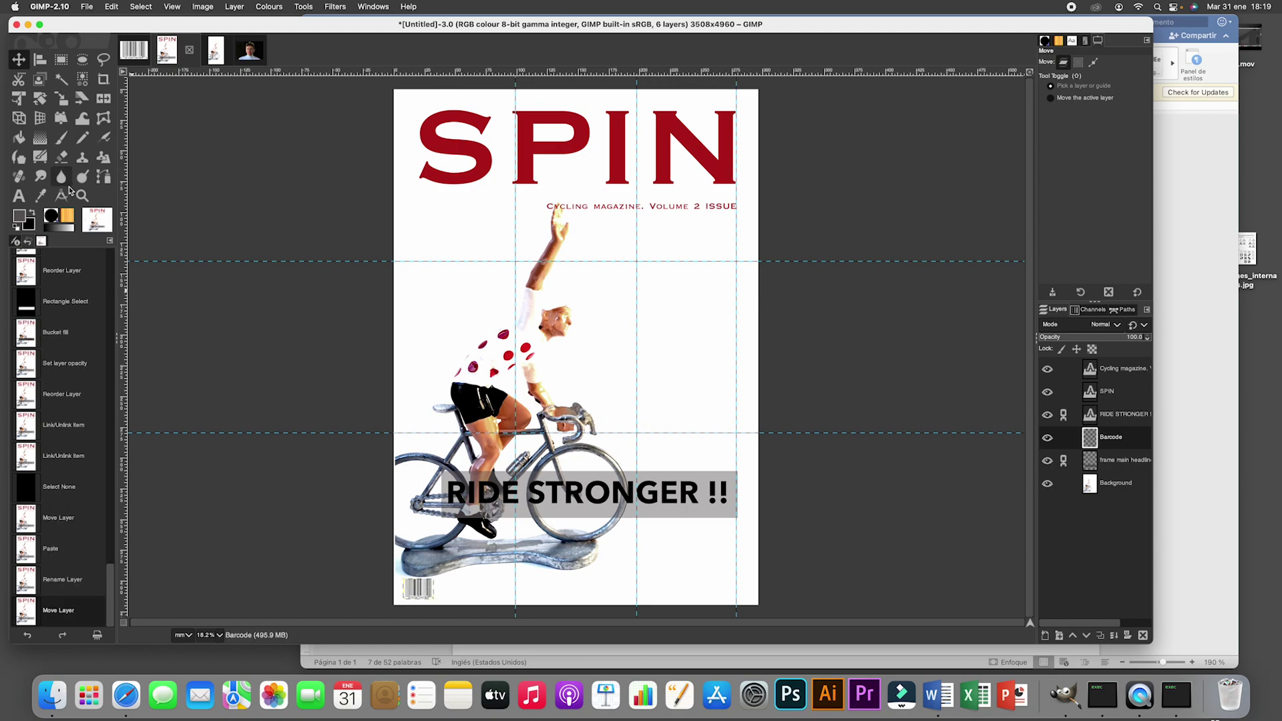
pyautogui.click(82, 195)
pyautogui.click(471, 581)
pyautogui.click(444, 589)
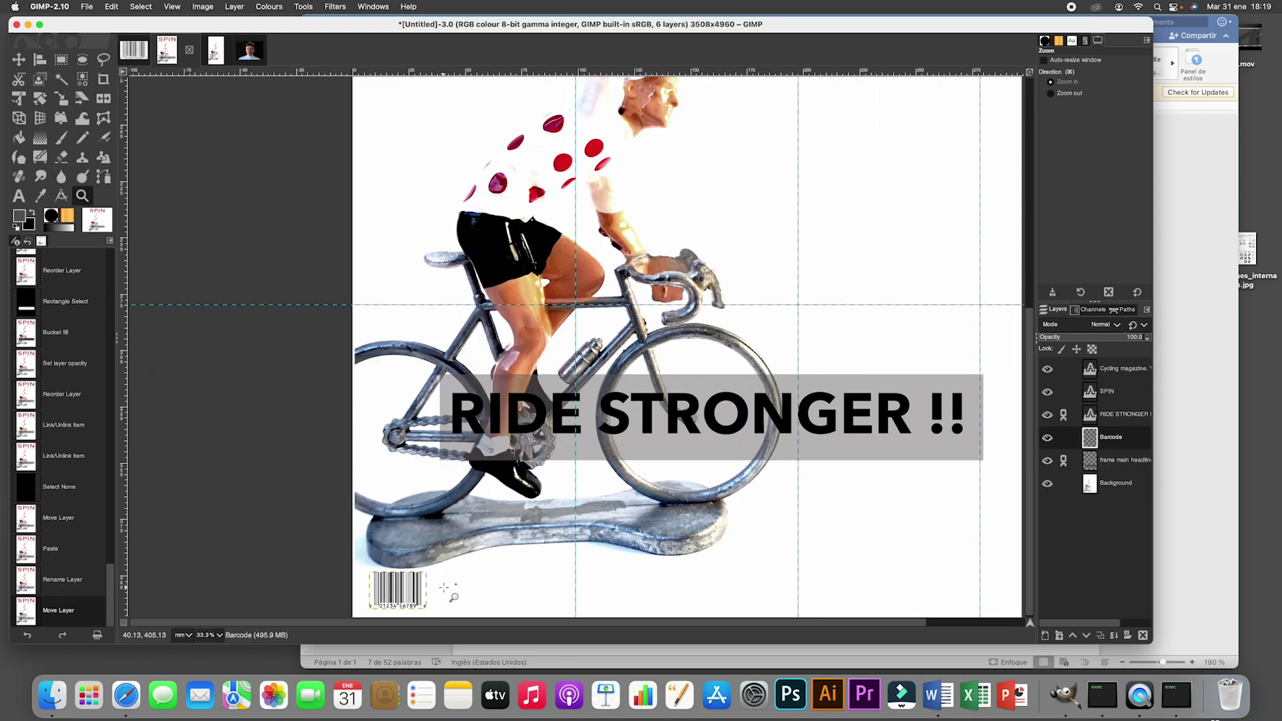
pyautogui.click(444, 589)
pyautogui.scroll(-1, 502, 436)
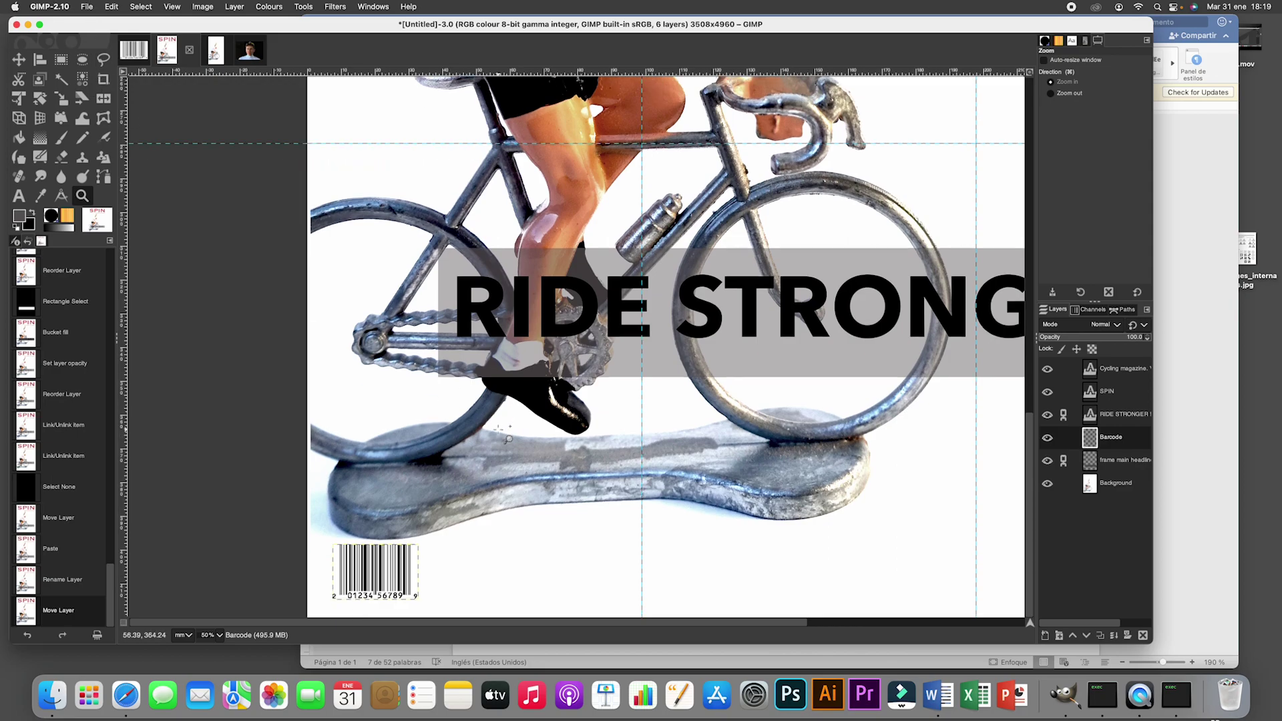
pyautogui.click(19, 59)
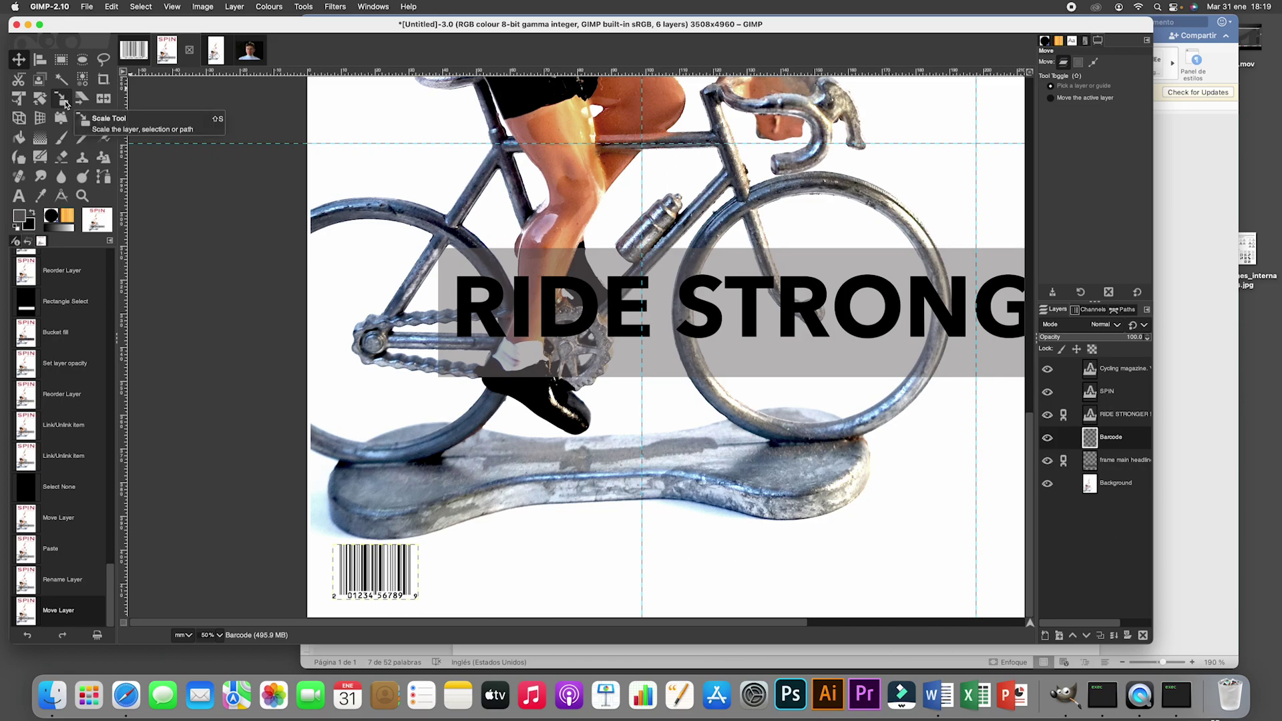
pyautogui.click(64, 101)
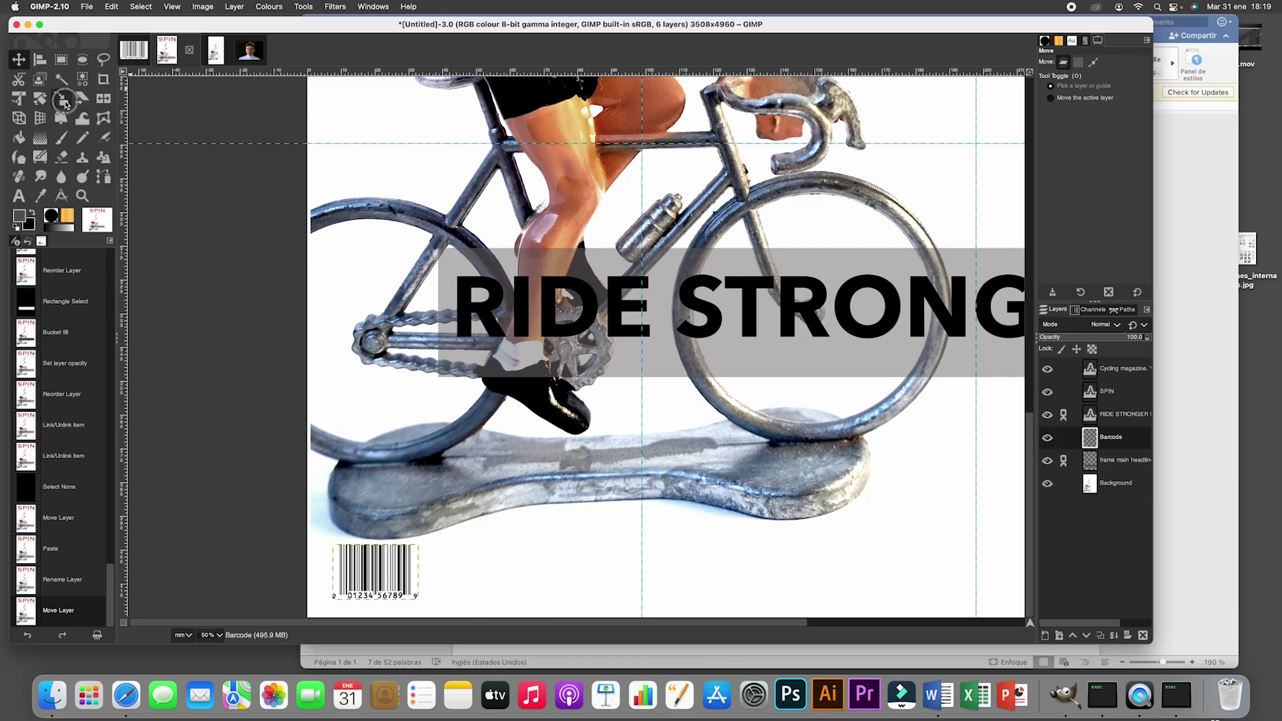
pyautogui.click(391, 593)
pyautogui.moveTo(433, 552); pyautogui.dragTo(486, 521)
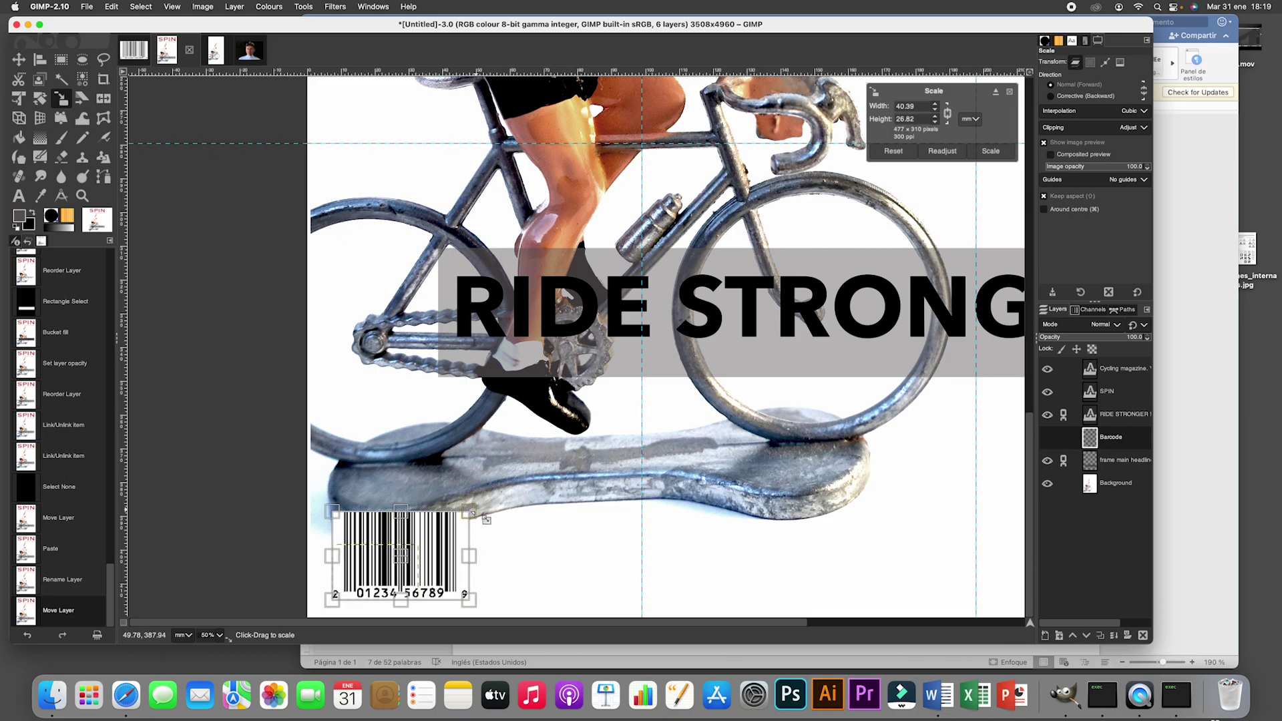
pyautogui.press('Return')
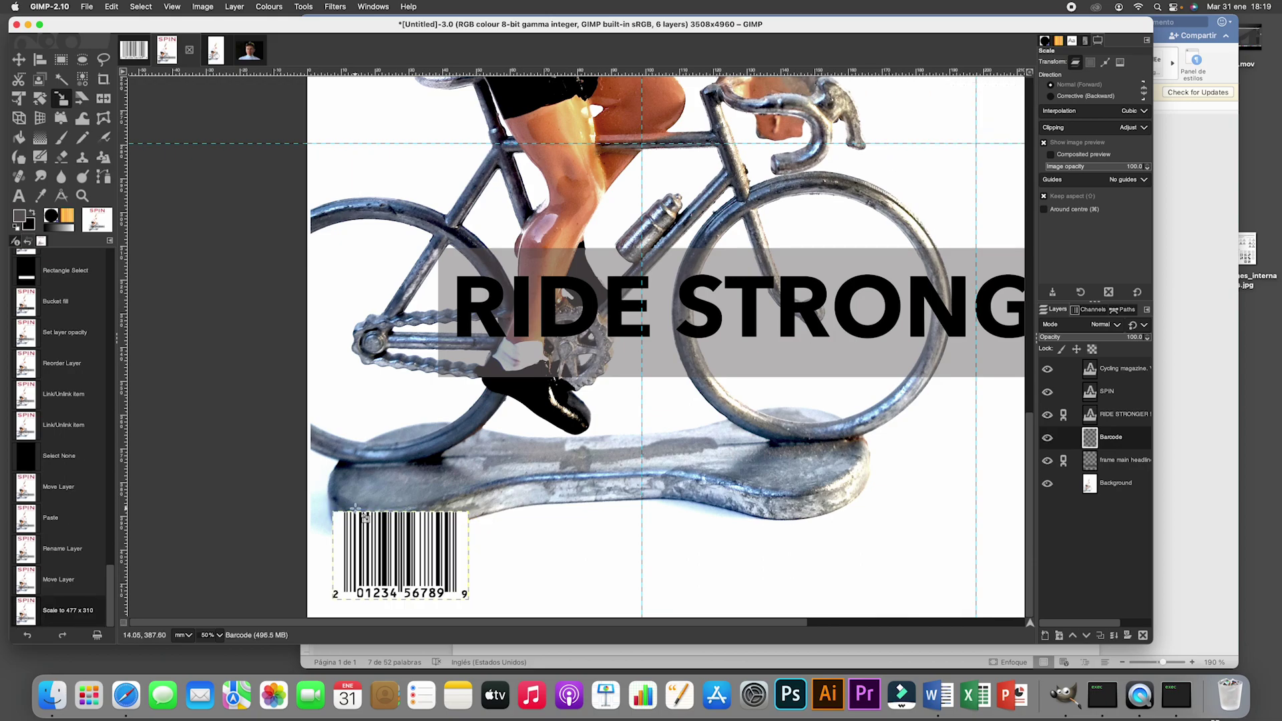
# Select a strip of about 478 × 54 px along the barcode's top edge and place the Barcode layer at the top of the stack
pyautogui.click(61, 60)
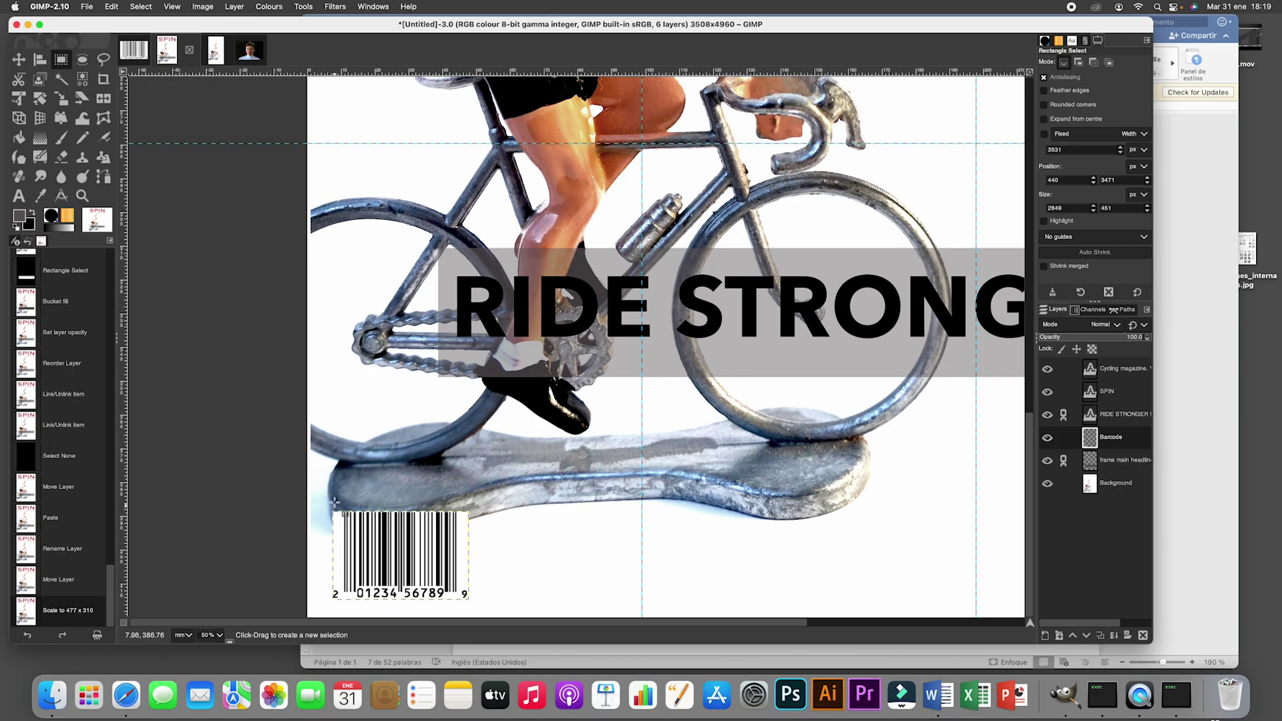
pyautogui.moveTo(333, 497); pyautogui.dragTo(471, 514)
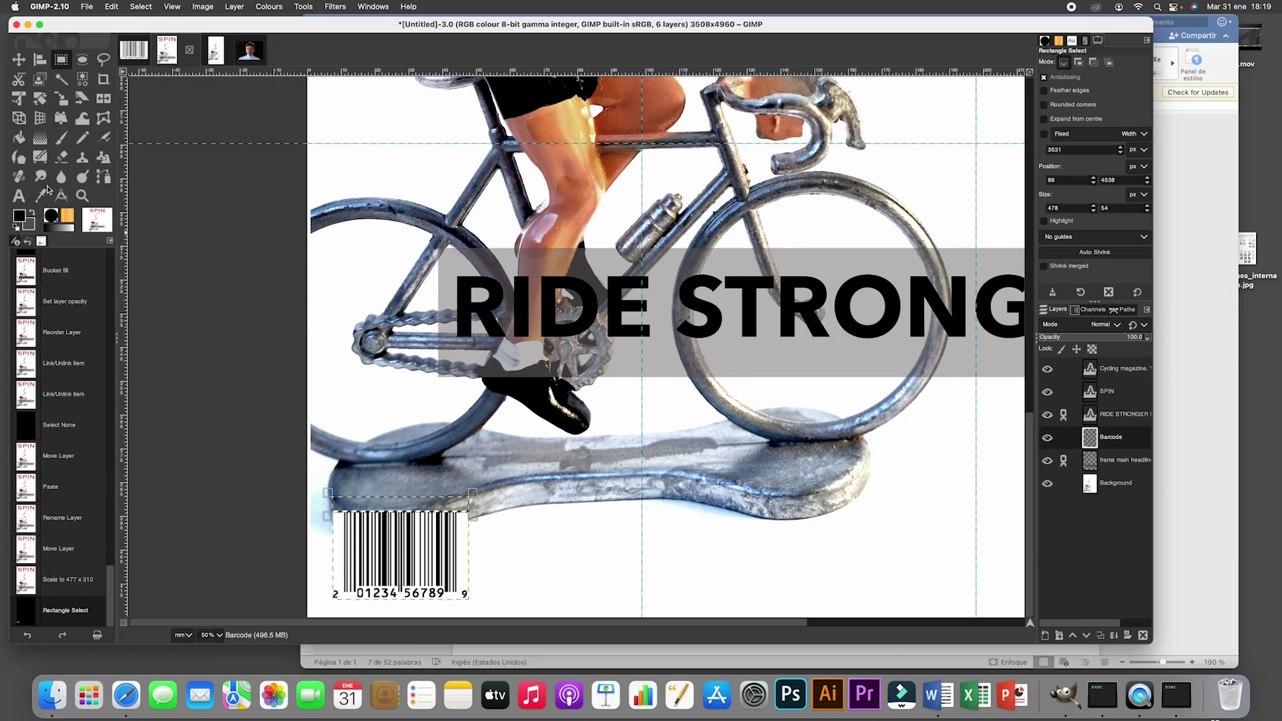
pyautogui.click(19, 138)
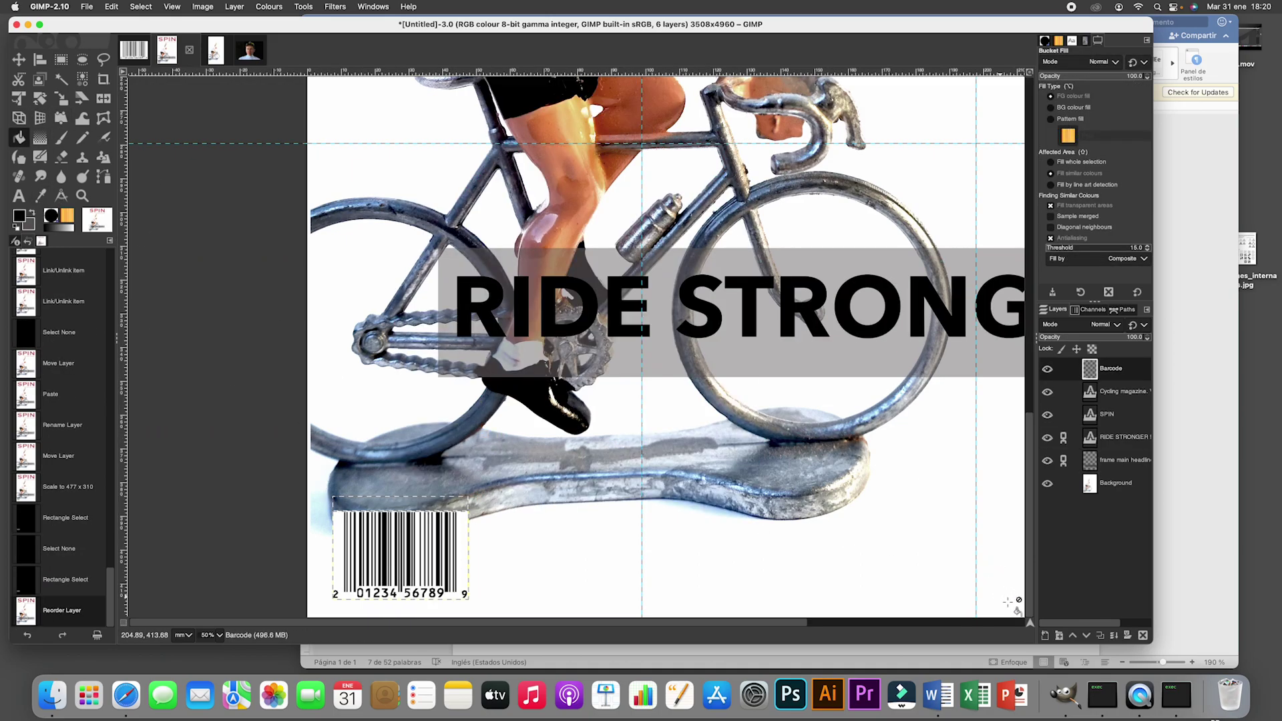
# Add a transparent layer named "price" above the Barcode layer and fill the selected strip on it with black
pyautogui.click(1046, 637)
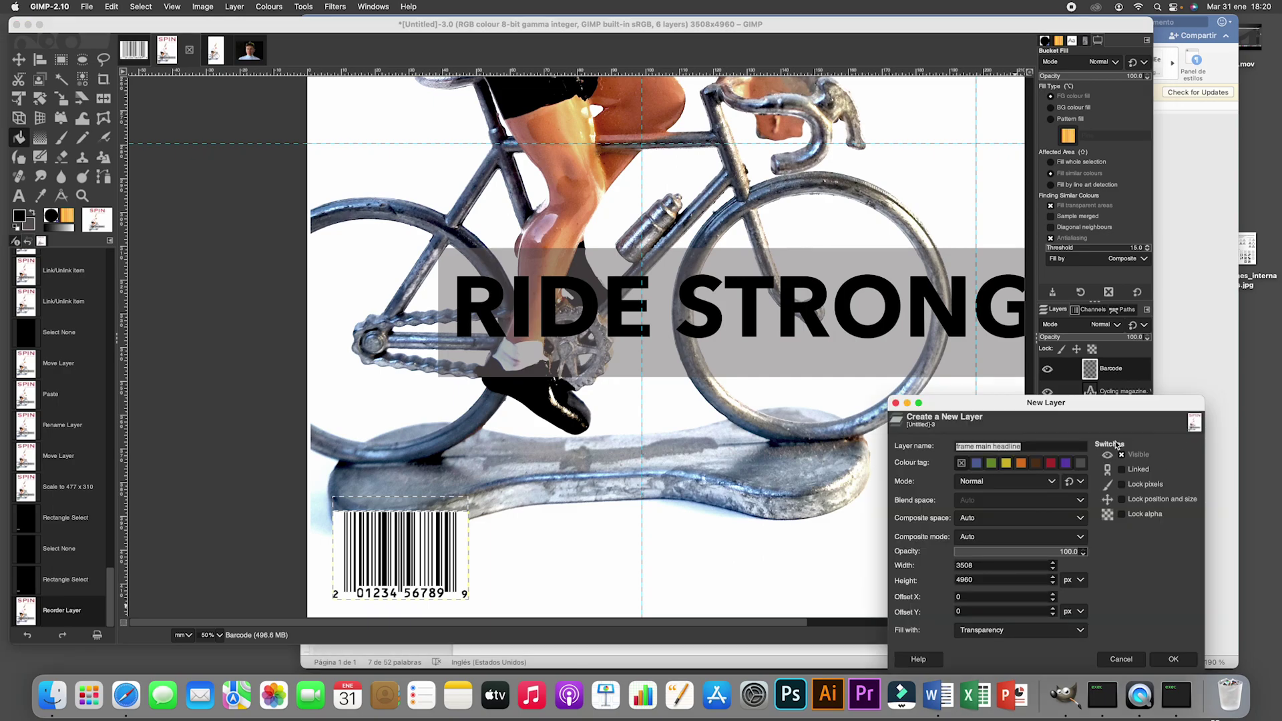
pyautogui.write('pl')
pyautogui.write('ice')
pyautogui.click(1174, 659)
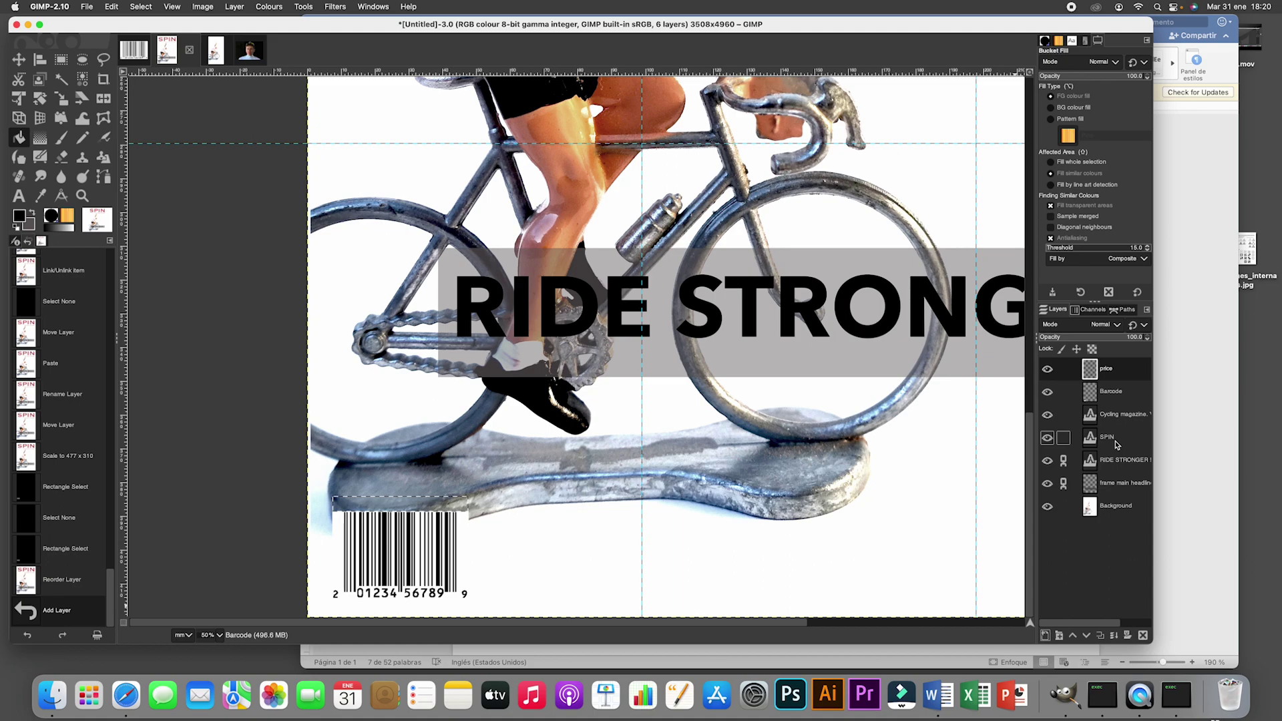
pyautogui.click(386, 504)
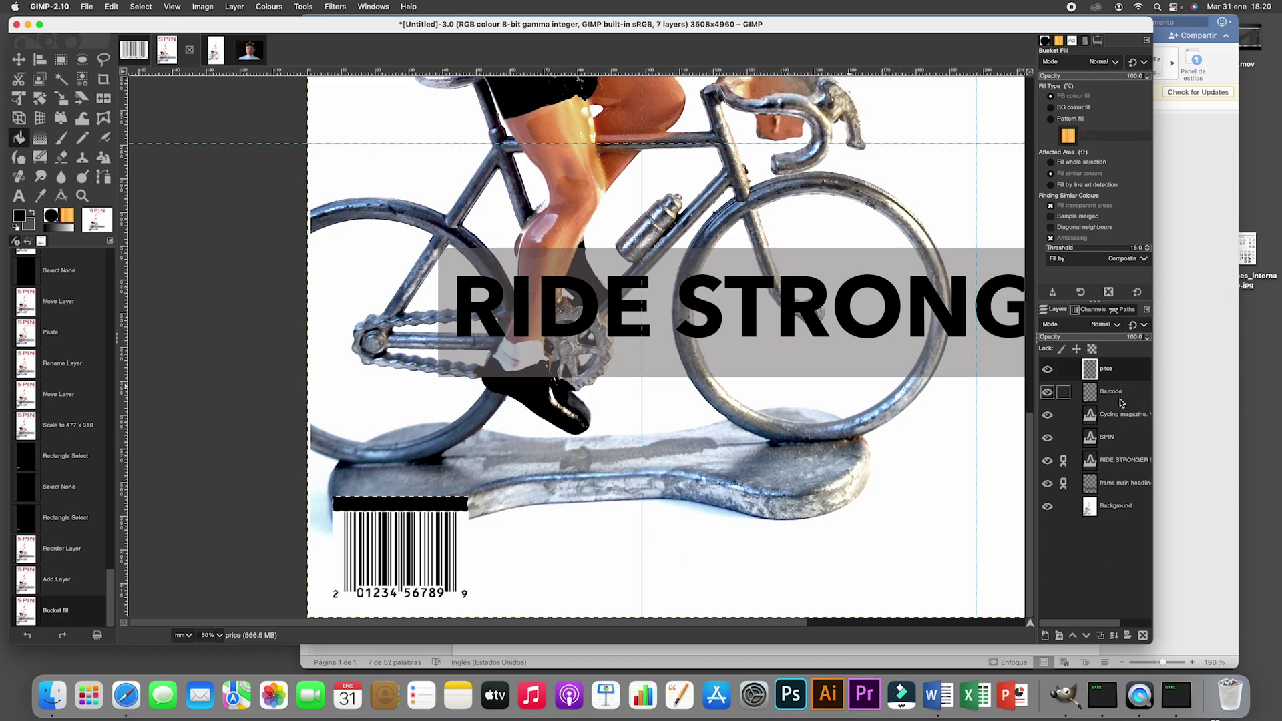
# Merge the price layer down into the Barcode layer and clear the selection
pyautogui.click(234, 8)
pyautogui.click(251, 76)
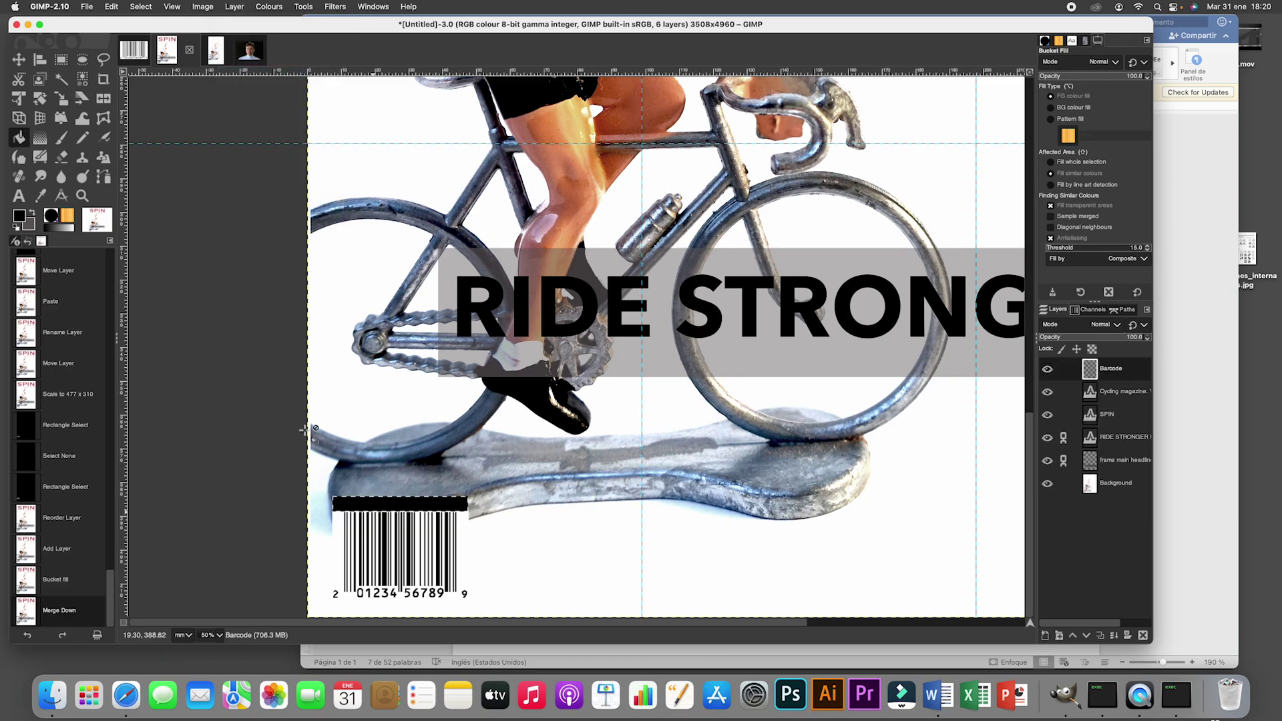
pyautogui.click(141, 7)
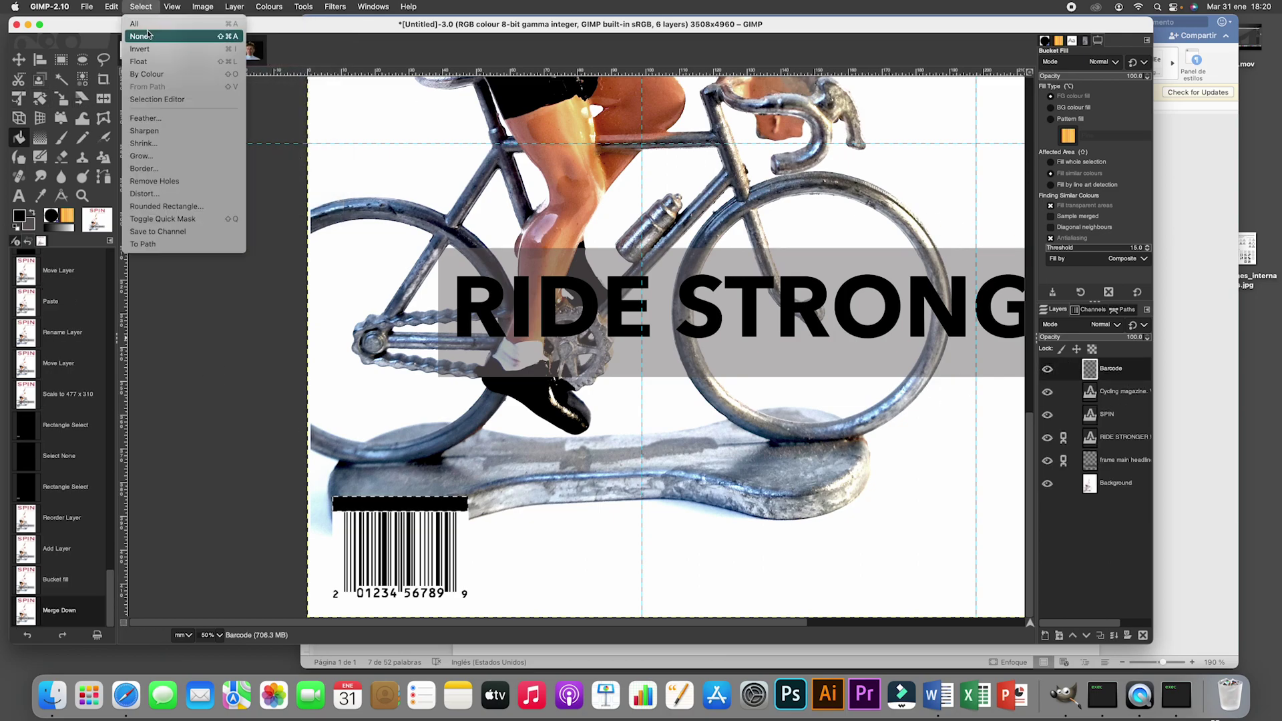
pyautogui.press('Return')
# Add the text "PRICE 3 €" in white bold Avenir Next, centred on the black strip above the barcode
pyautogui.click(19, 195)
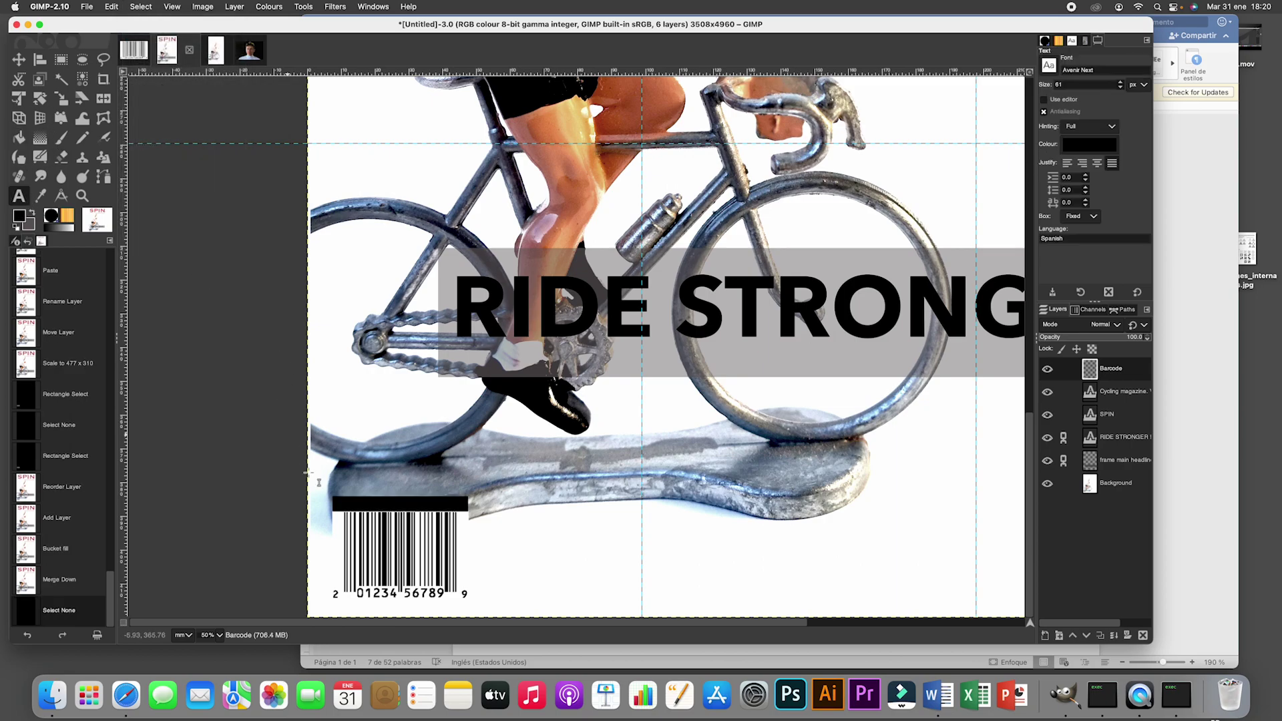
pyautogui.click(342, 502)
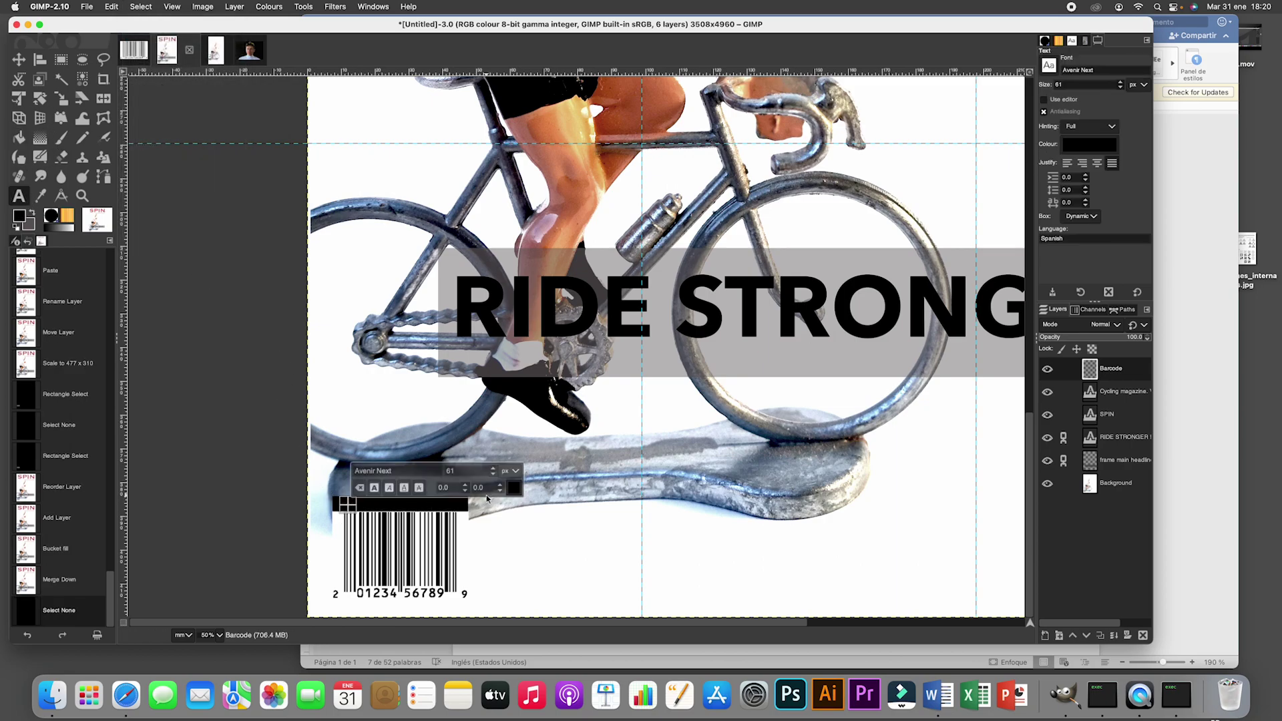
pyautogui.write('PRICE')
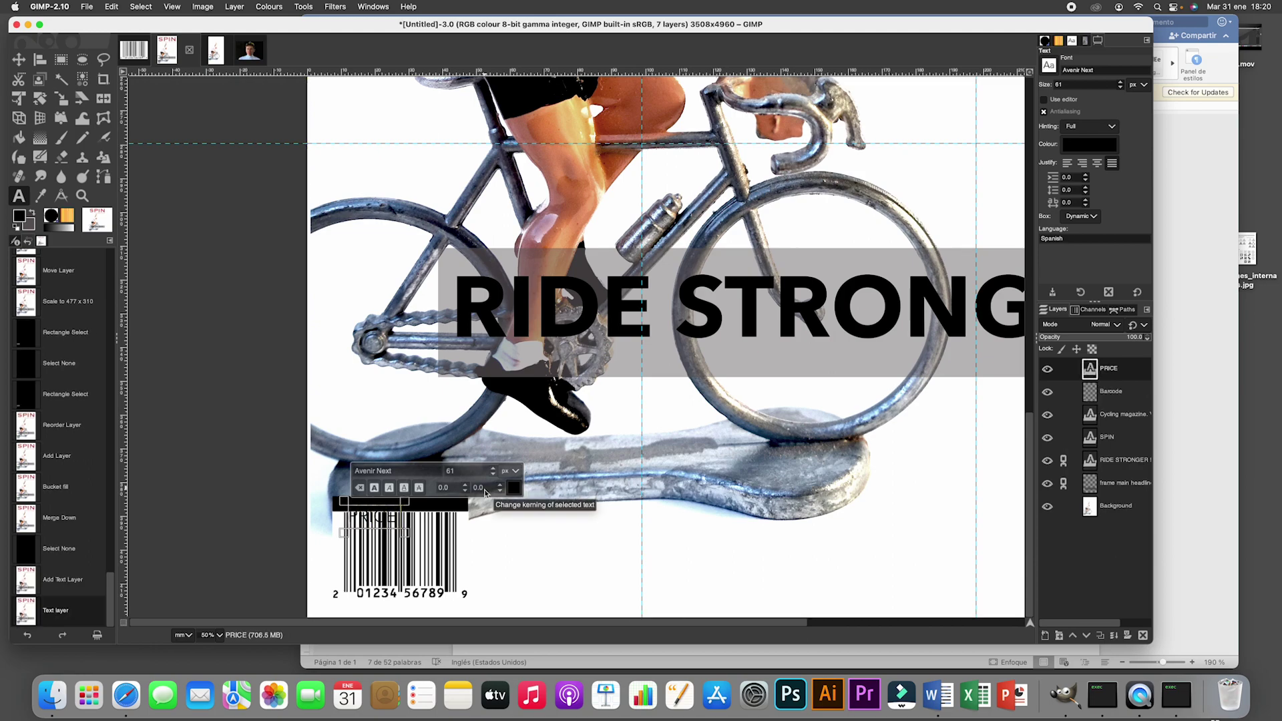
pyautogui.write(' 3')
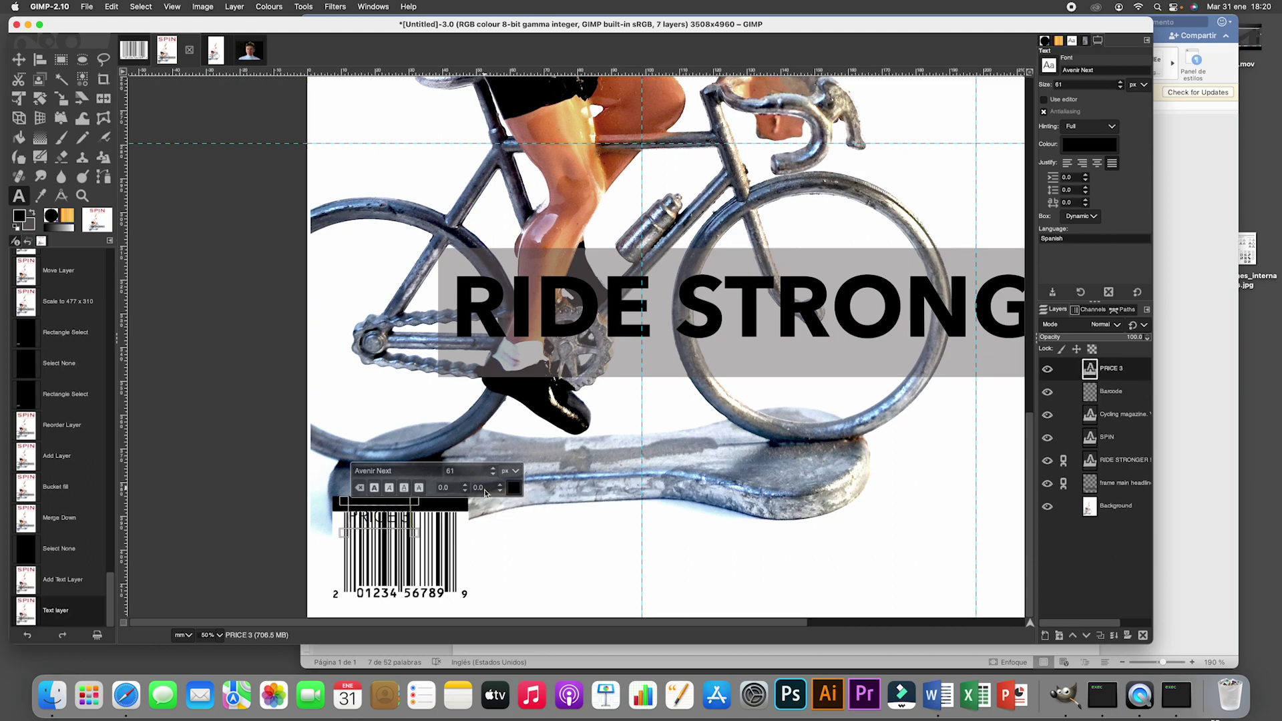
pyautogui.press('super+shift+e')
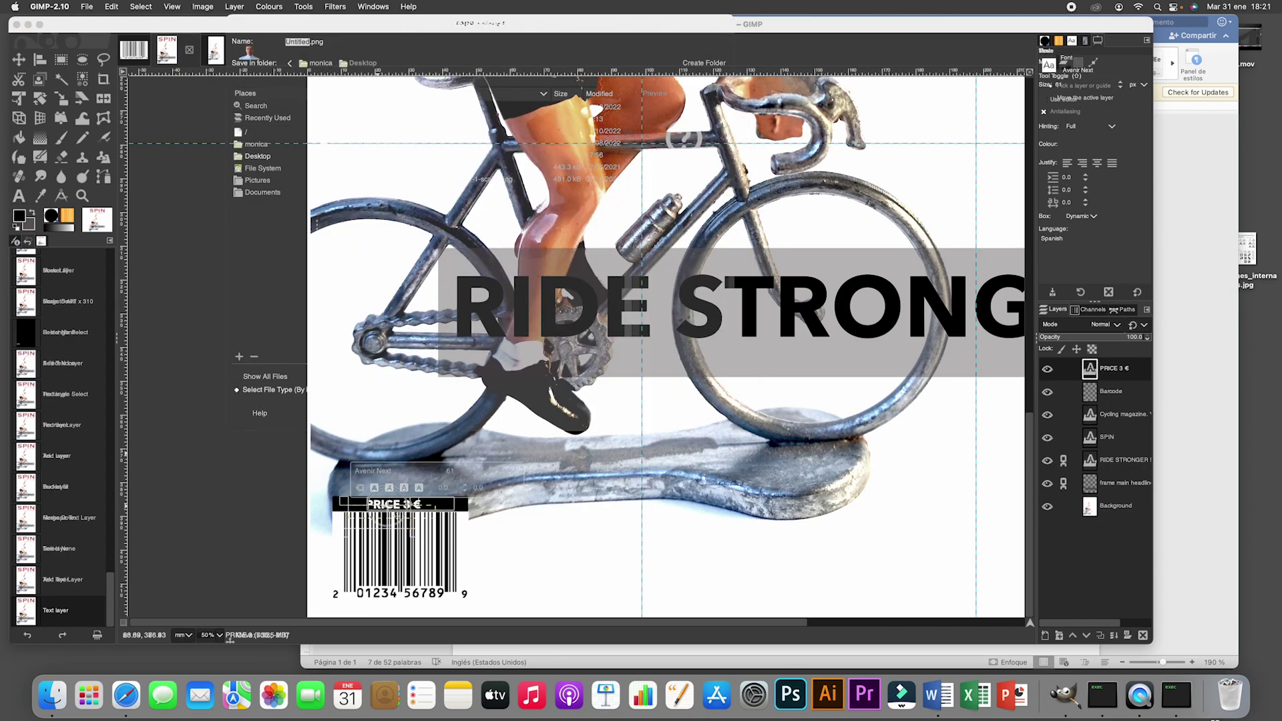
pyautogui.moveTo(369, 511); pyautogui.dragTo(427, 511)
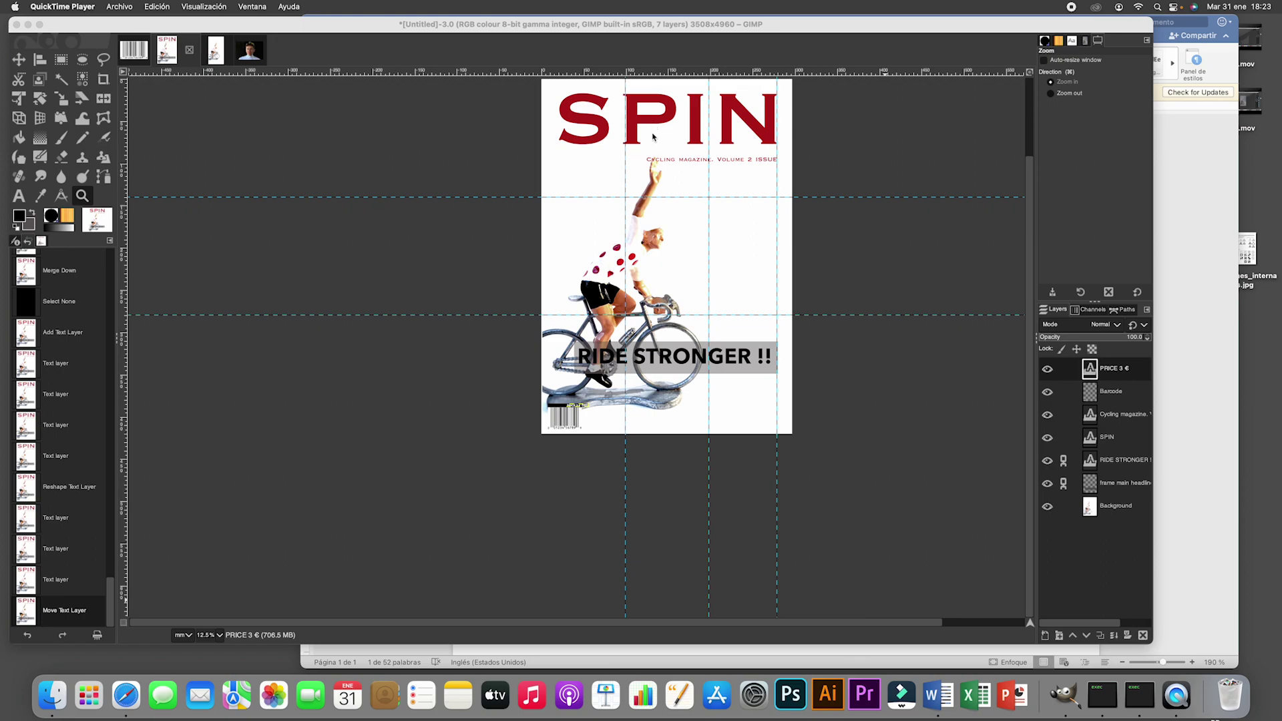
pyautogui.click(671, 164)
pyautogui.click(668, 158)
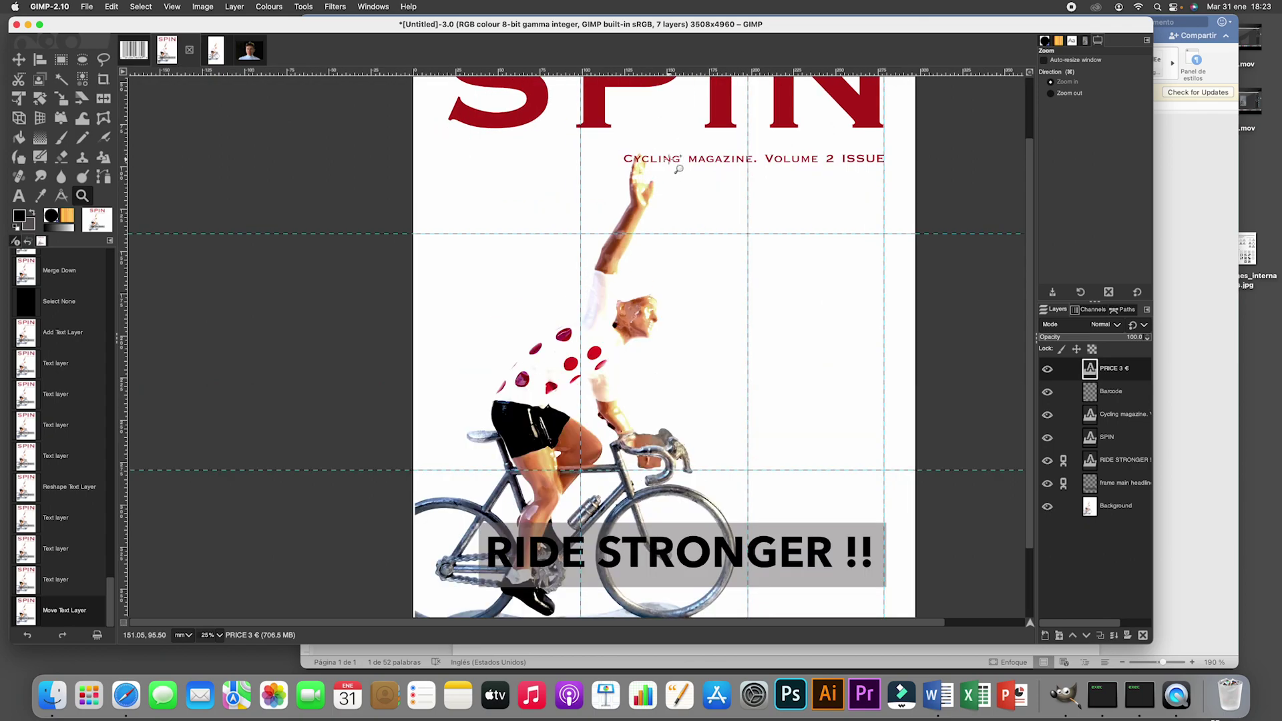
pyautogui.click(668, 158)
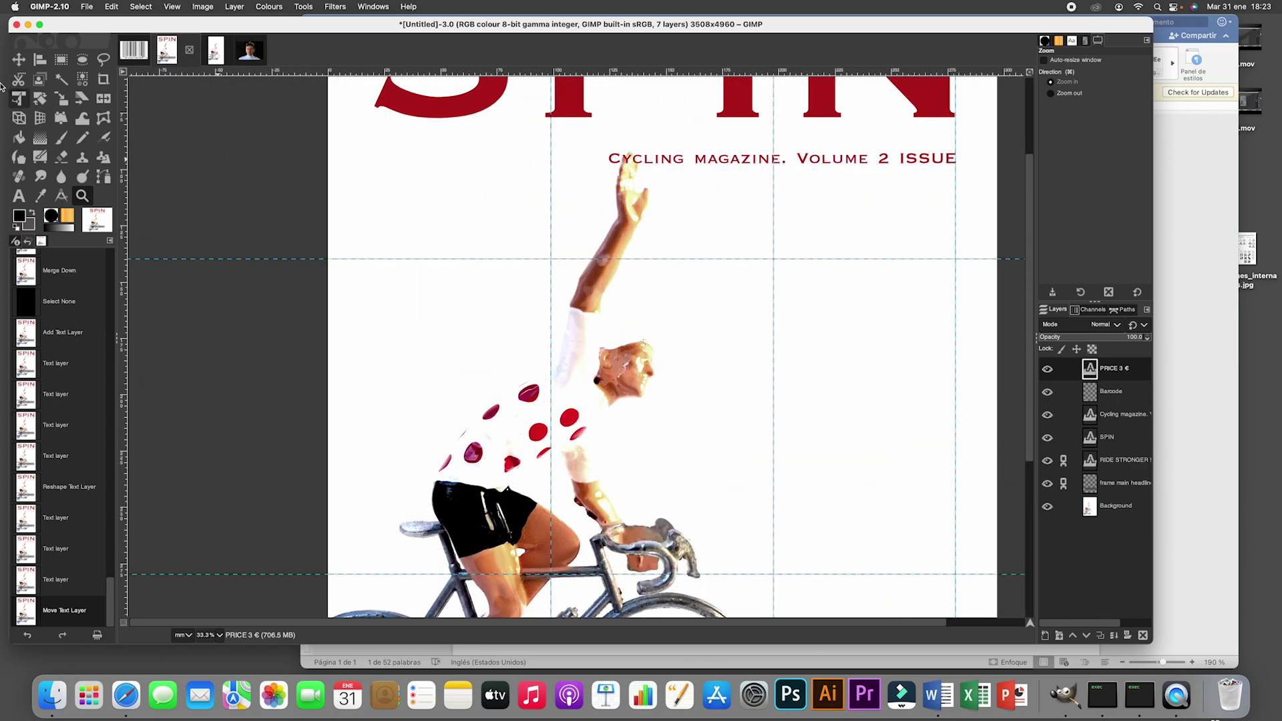
pyautogui.click(19, 196)
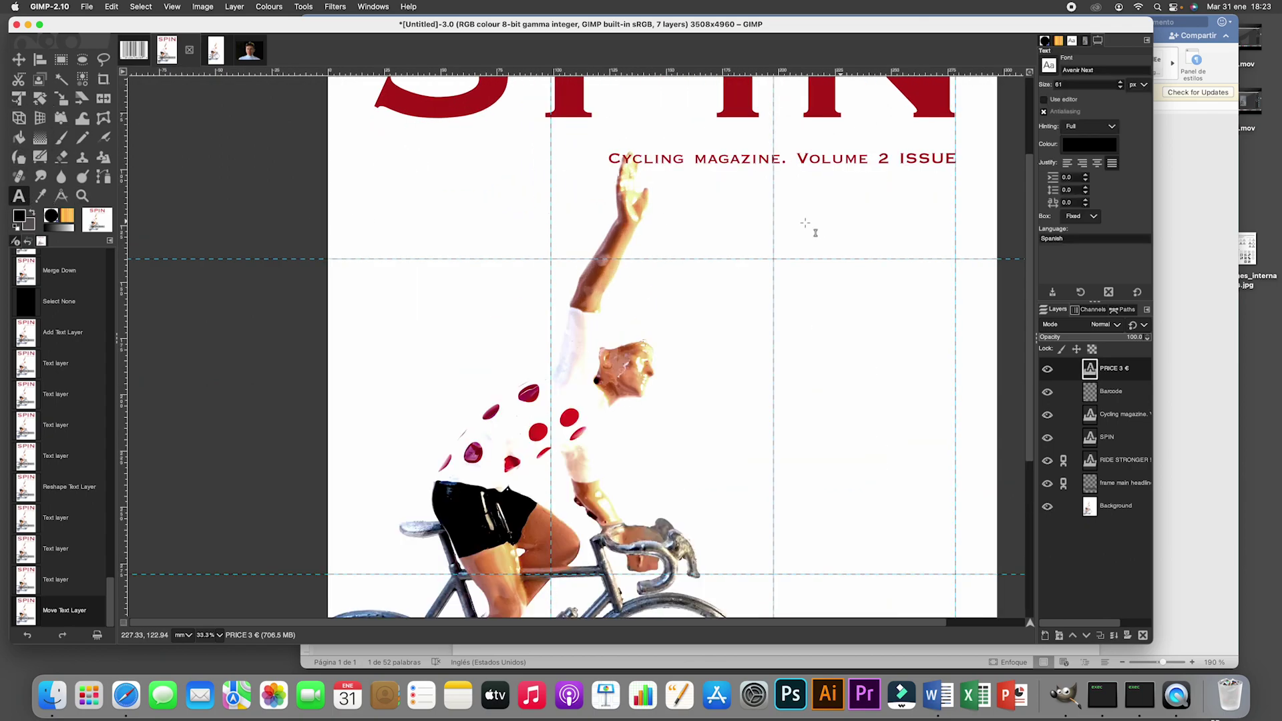
pyautogui.click(786, 169)
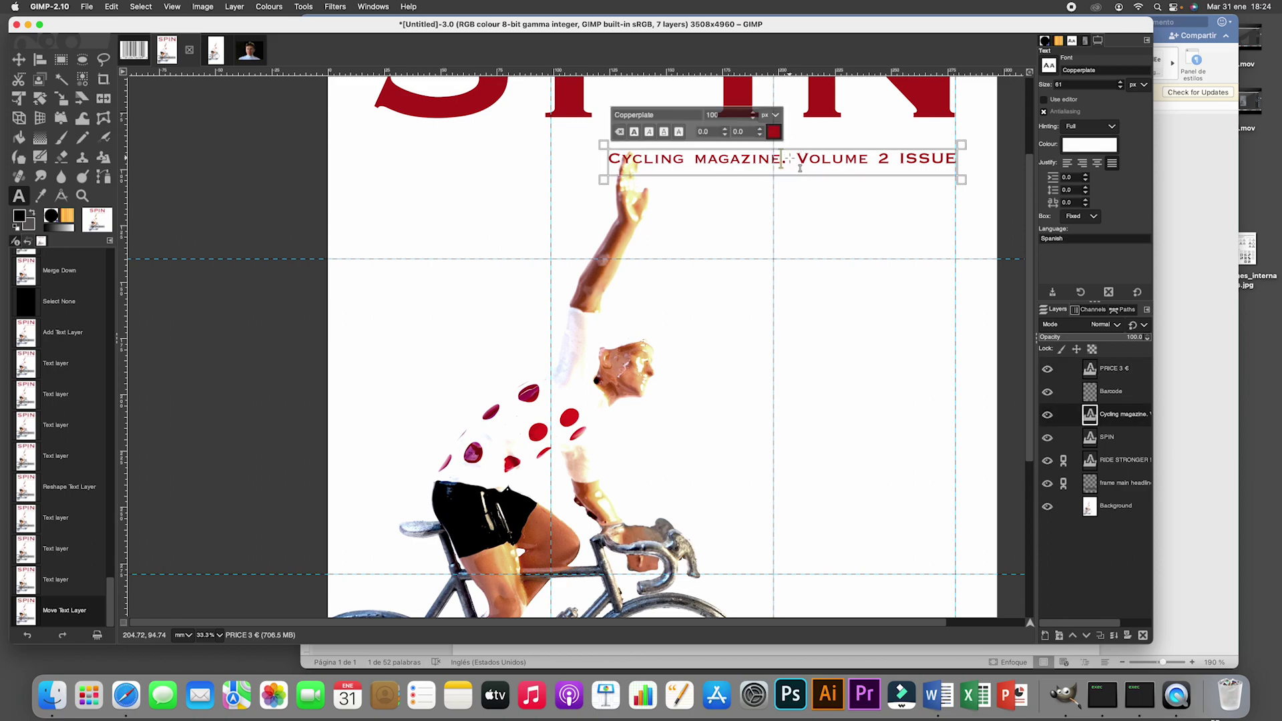
pyautogui.write('www.spin.org')
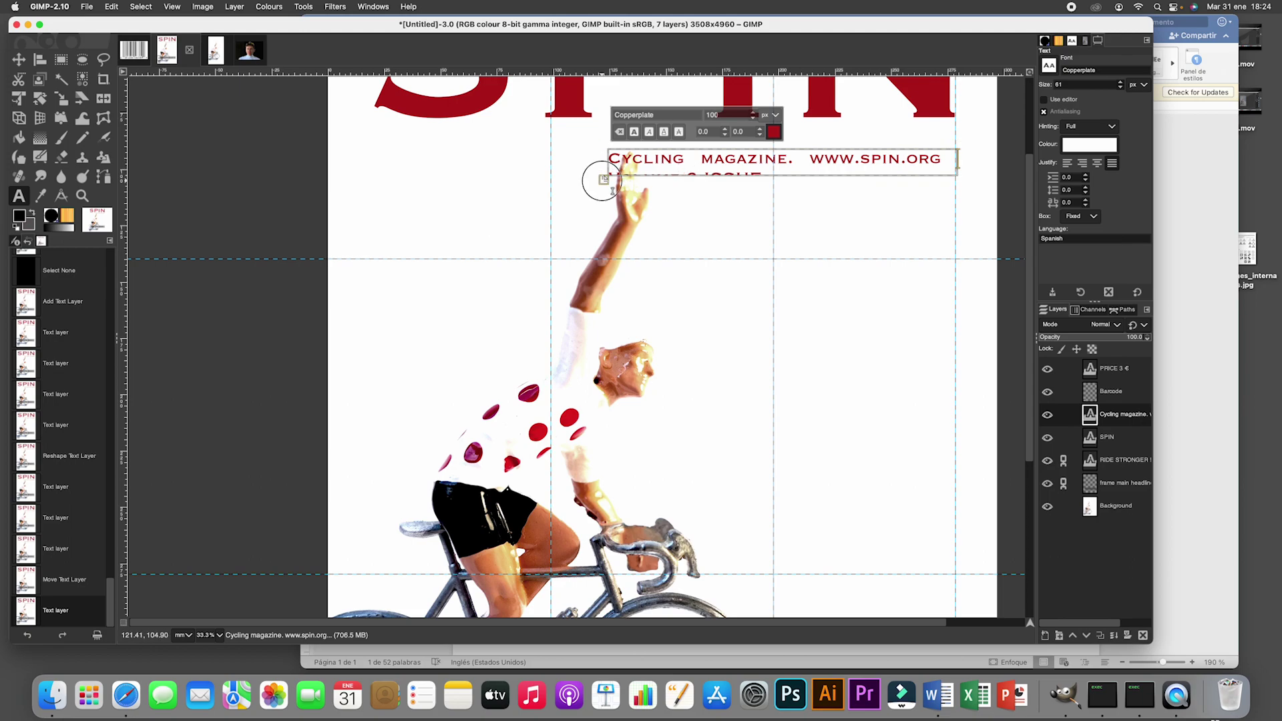
pyautogui.moveTo(602, 178); pyautogui.dragTo(431, 179)
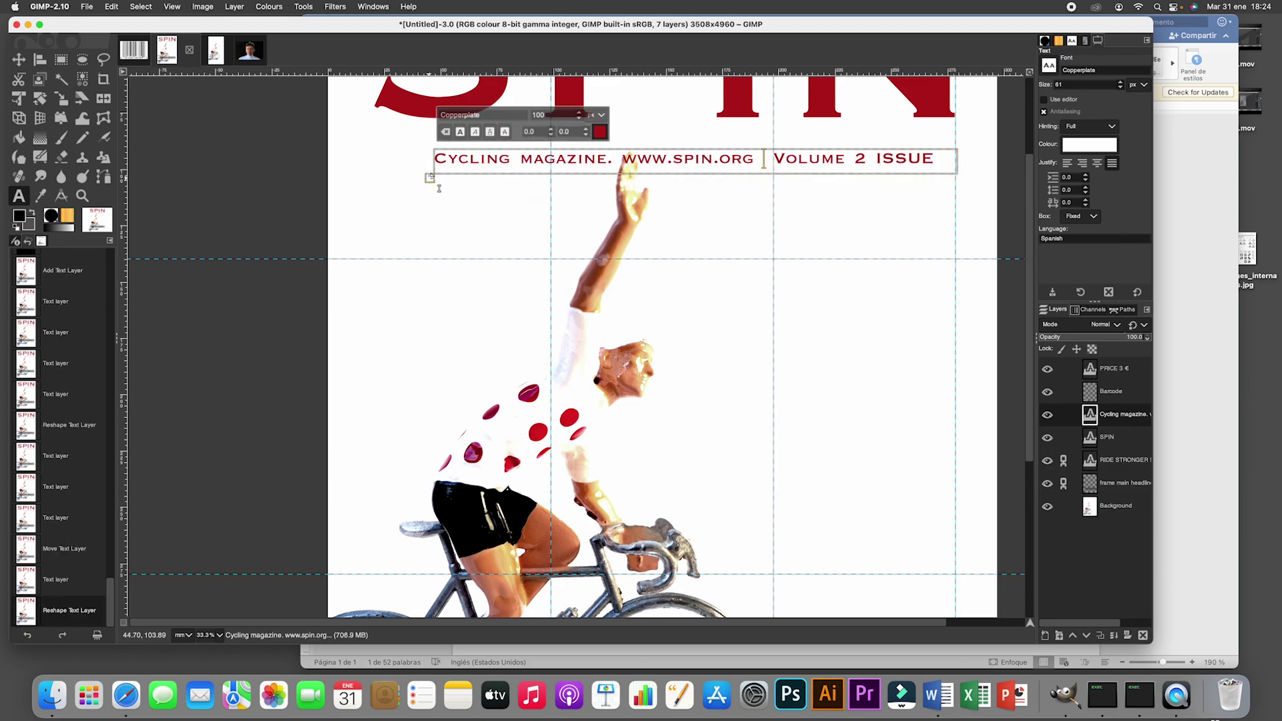
pyautogui.press('Escape')
pyautogui.press('m')
# Switch to the MASTHEAD document in Word and copy the words "HEALTH AND FITNESS"
pyautogui.scroll(-5, 401, 190)
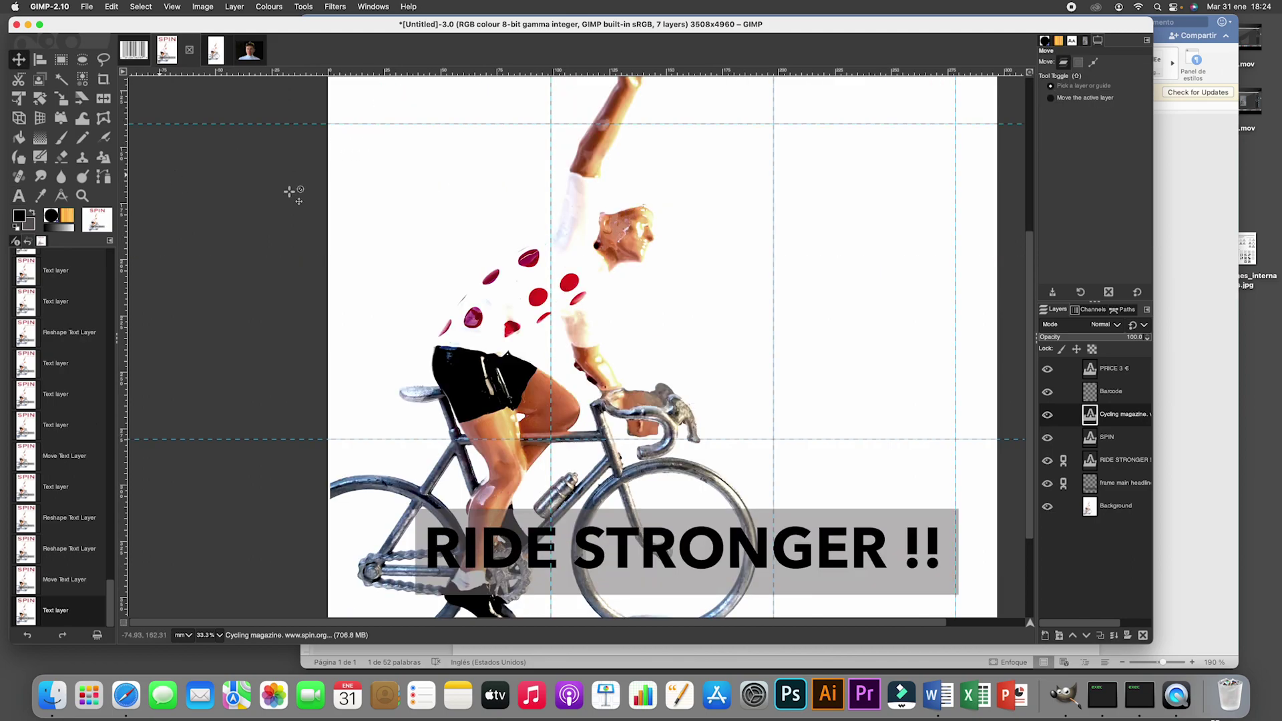
pyautogui.click(1211, 359)
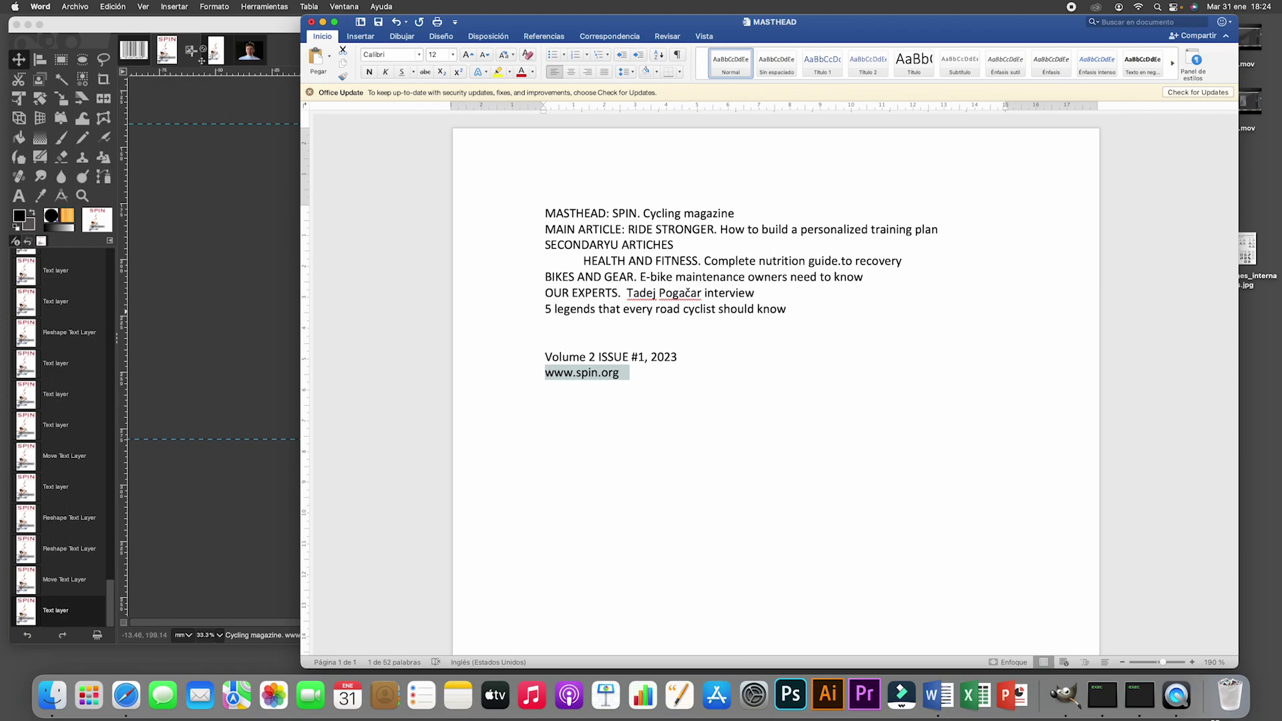
pyautogui.click(241, 192)
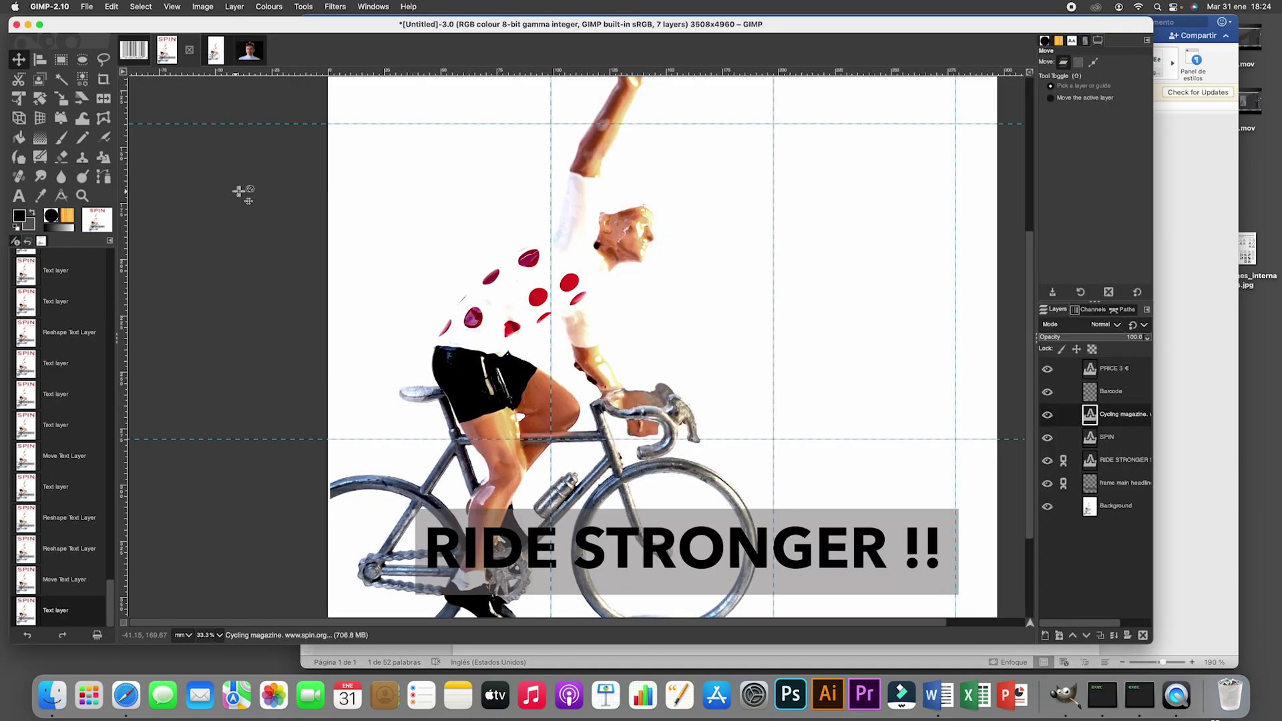
pyautogui.click(1209, 369)
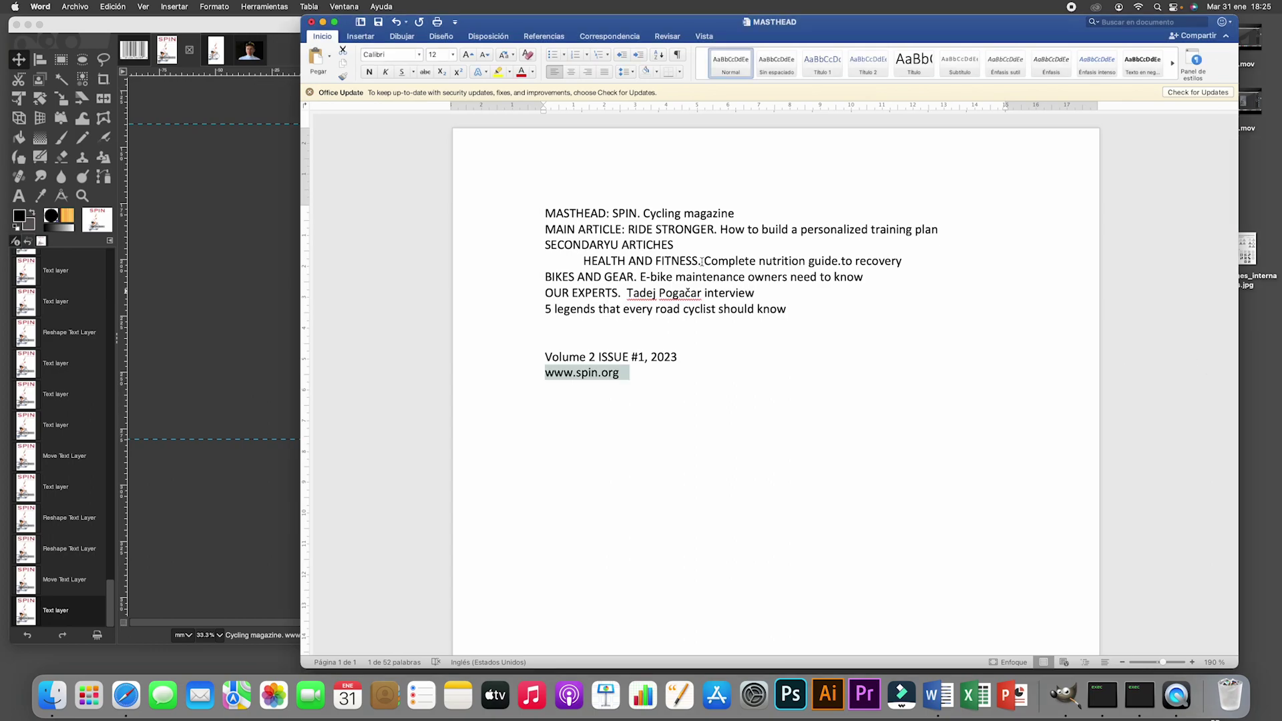
pyautogui.moveTo(697, 261); pyautogui.dragTo(547, 264)
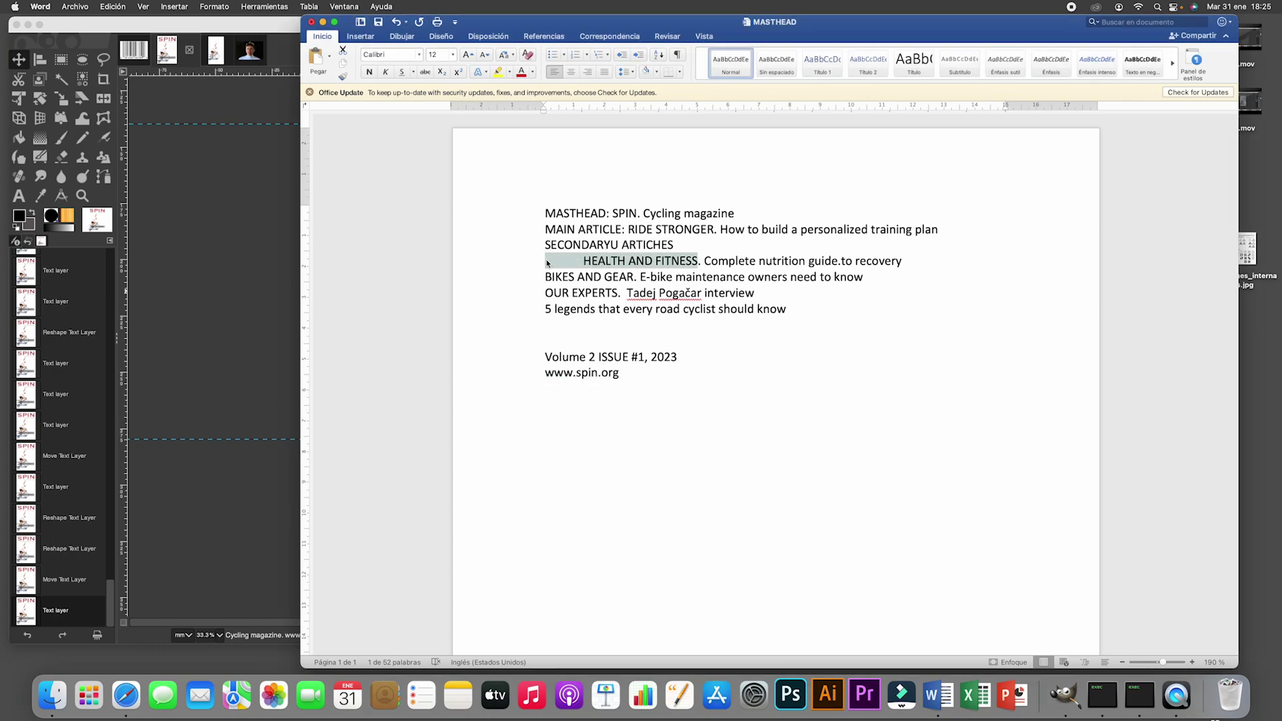
pyautogui.click(653, 262)
pyautogui.moveTo(698, 261); pyautogui.dragTo(606, 260)
pyautogui.press('super+c')
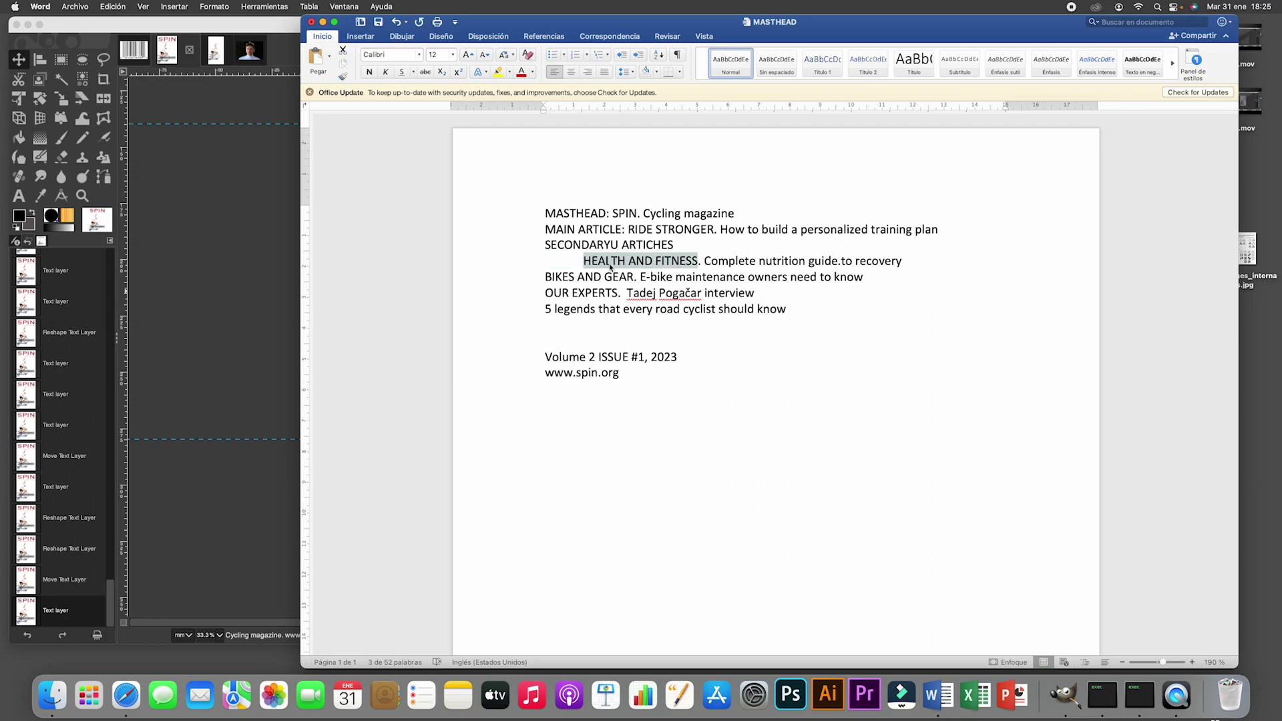
# Back in GIMP, add a text box beside the cyclist's raised arm, just below the upper horizontal guide, containing "HEALTH AND FITNESS"
pyautogui.click(196, 212)
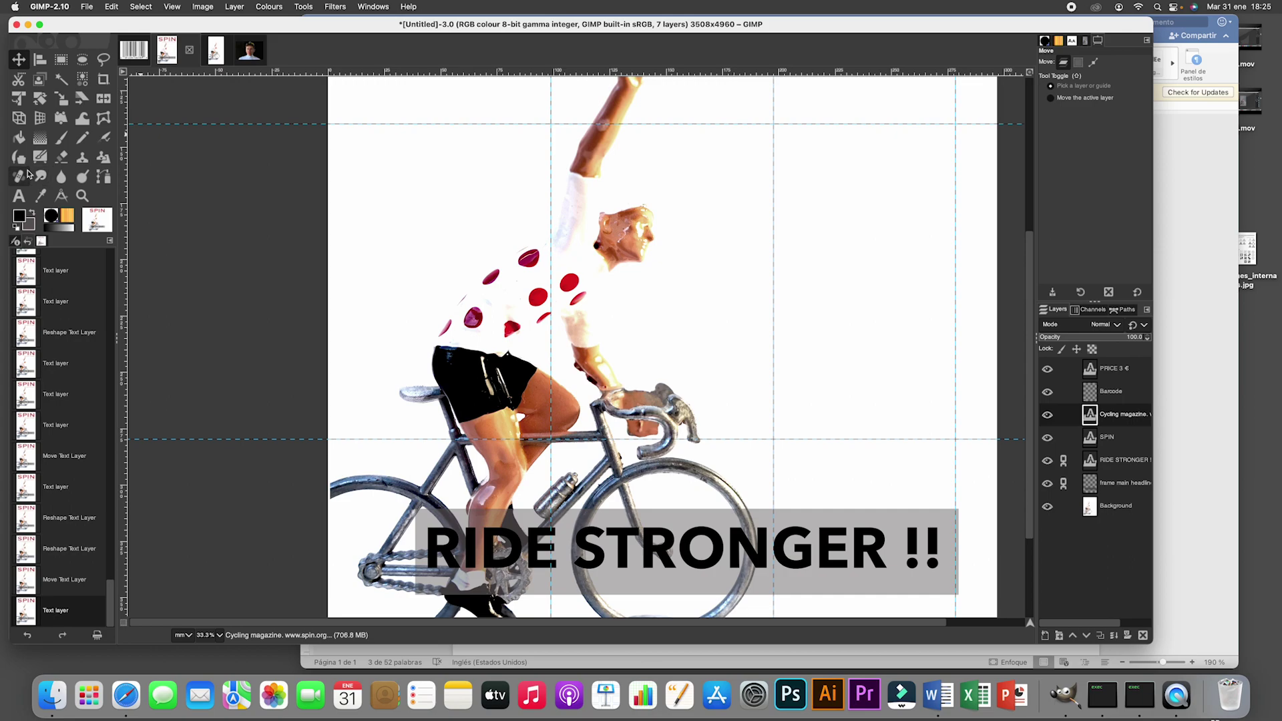
pyautogui.click(18, 196)
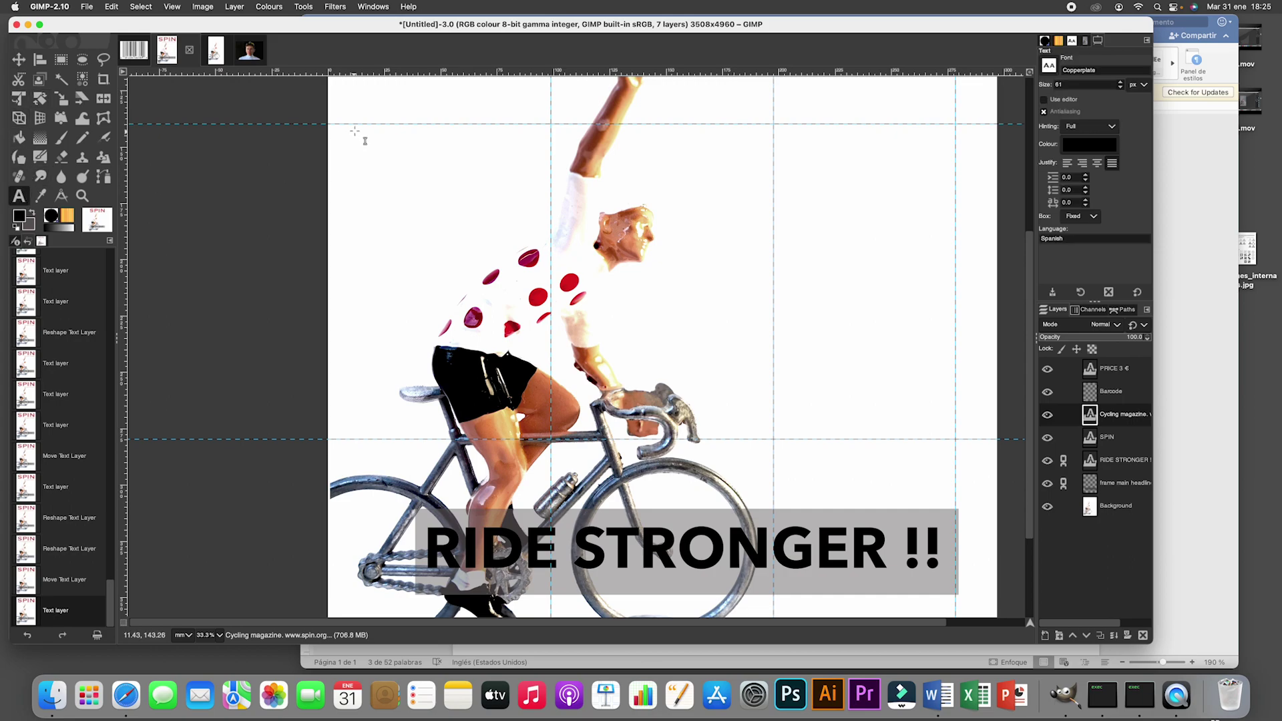
pyautogui.moveTo(356, 125)
pyautogui.mouseDown()
pyautogui.moveTo(449, 163)
pyautogui.moveTo(518, 166)
pyautogui.moveTo(492, 127)
pyautogui.moveTo(322, 127)
pyautogui.mouseUp()
pyautogui.press('super+v')
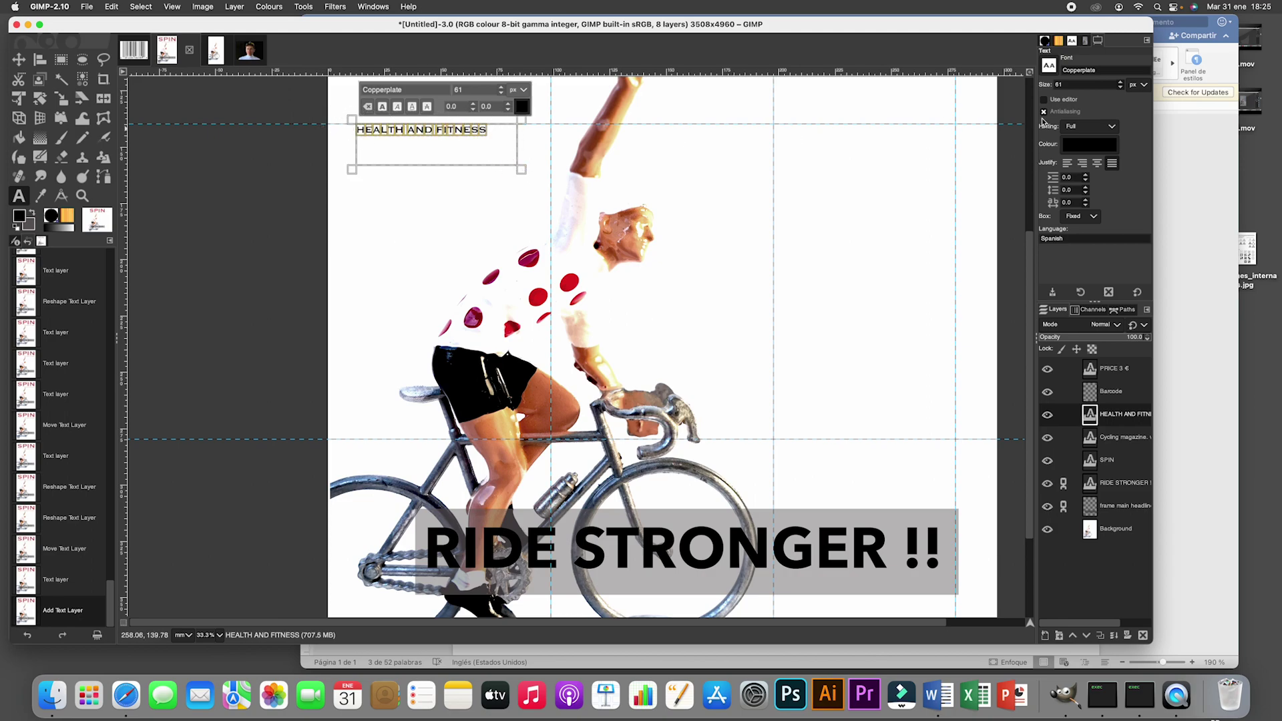
# Set the HEALTH AND FITNESS text size to 20 pt and reshape its box to fit the heading on one line
pyautogui.doubleClick(1097, 86)
pyautogui.click(1138, 85)
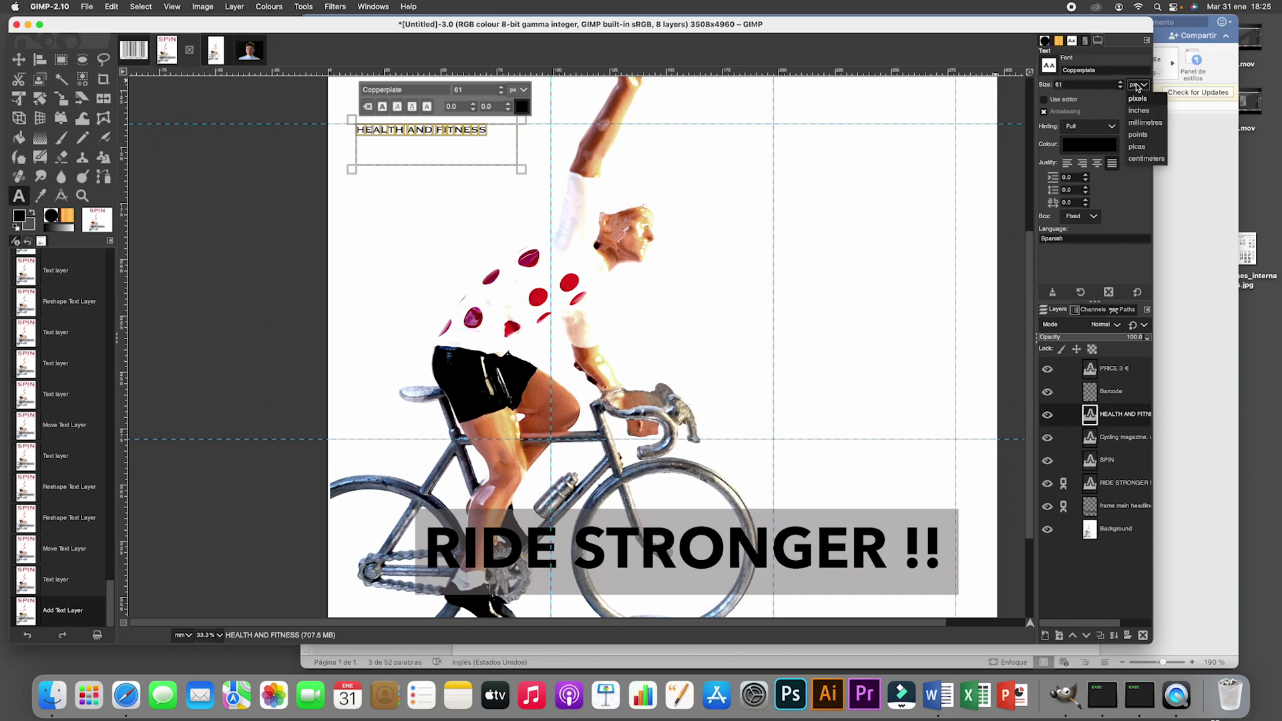
pyautogui.click(1137, 136)
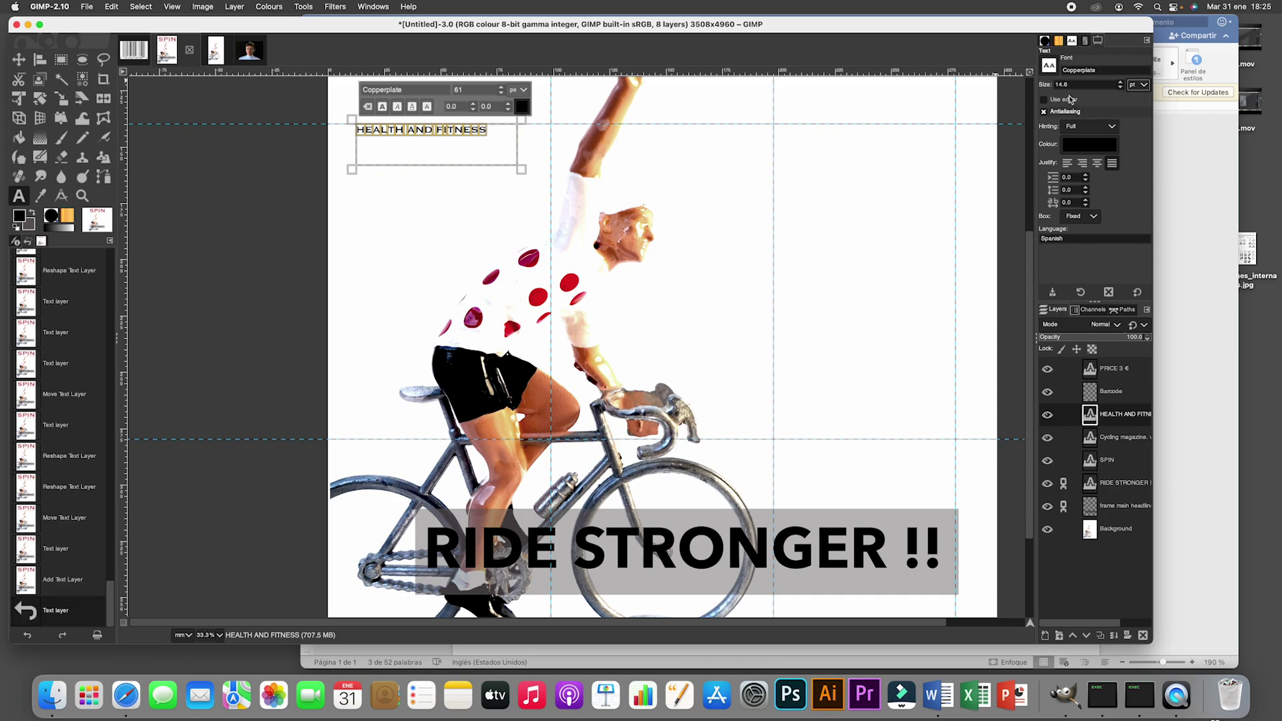
pyautogui.write('2')
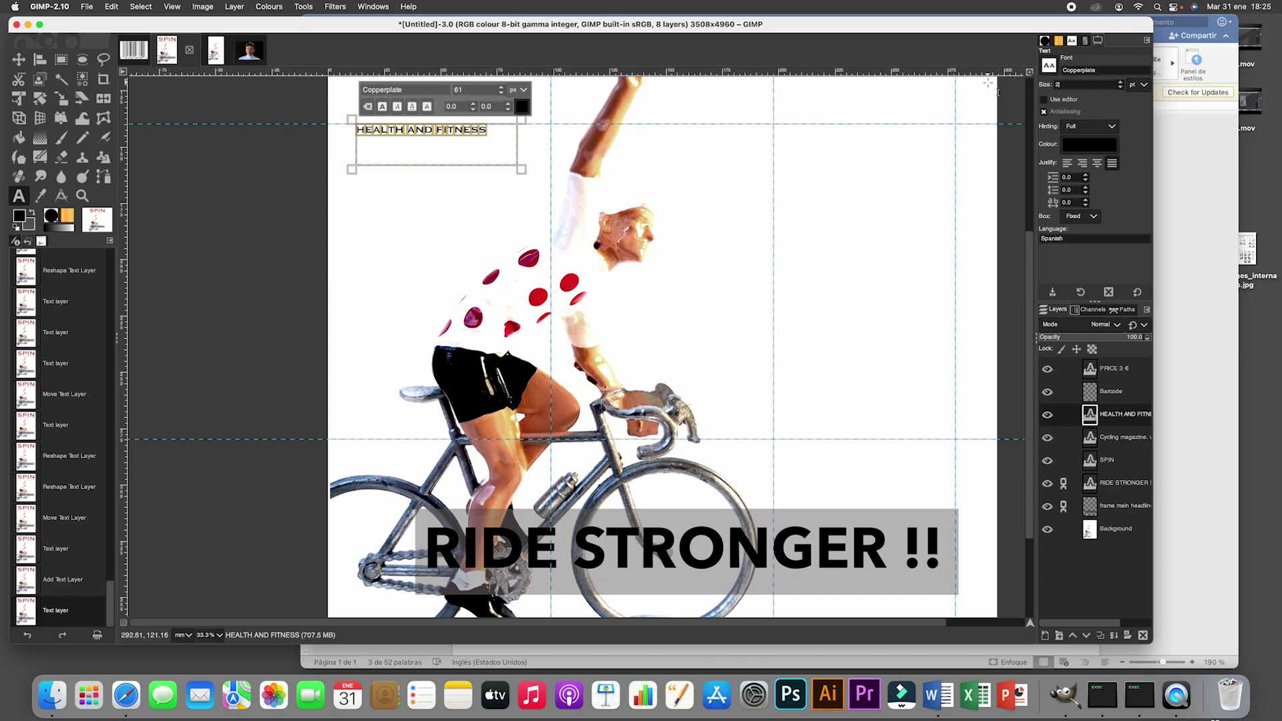
pyautogui.write('0')
pyautogui.press('Return')
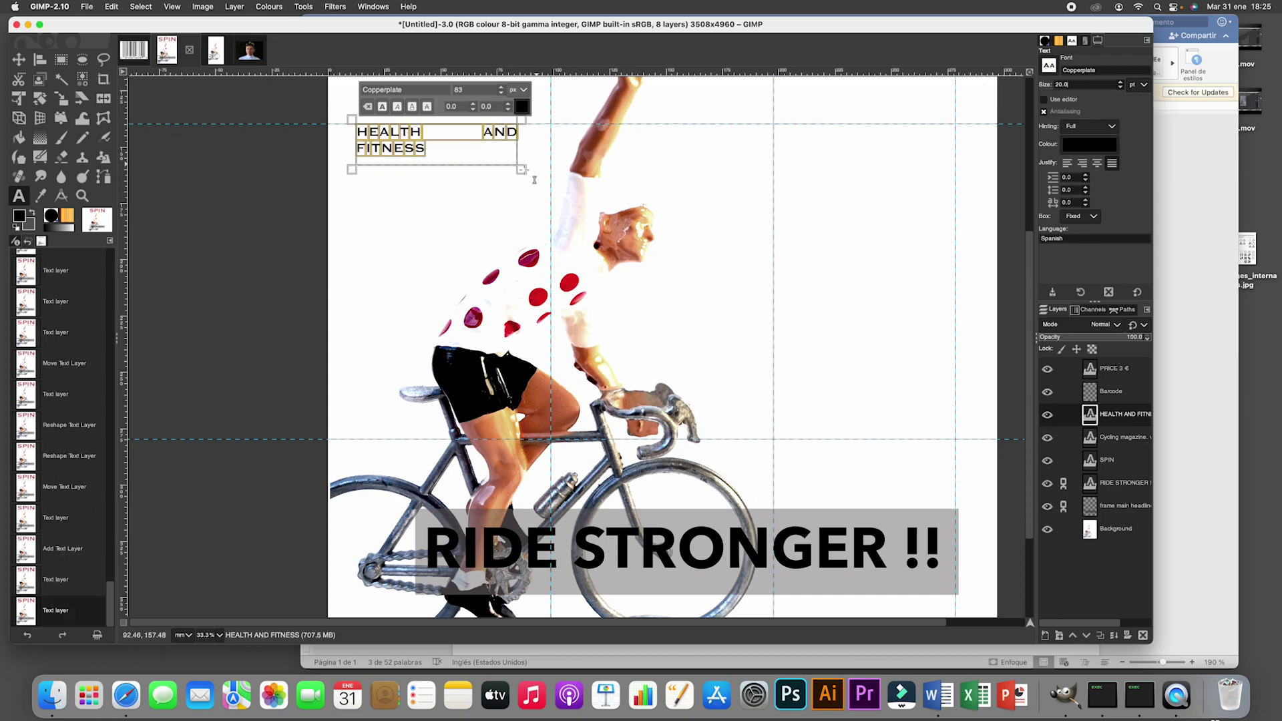
pyautogui.moveTo(521, 169); pyautogui.dragTo(565, 166)
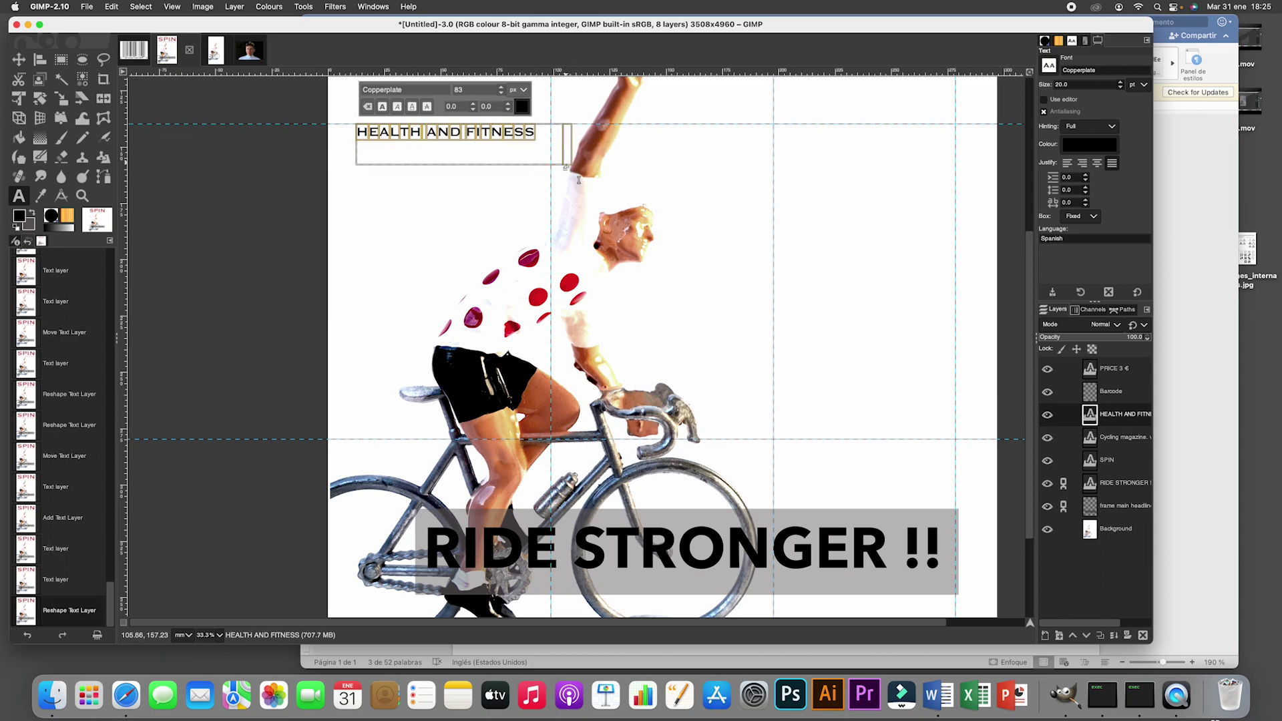
pyautogui.moveTo(580, 183); pyautogui.dragTo(544, 148)
# Colour the HEALTH AND FITNESS heading dark grey 605b5b and move it slightly up towards the horizontal guide
pyautogui.scroll(5, 403, 189)
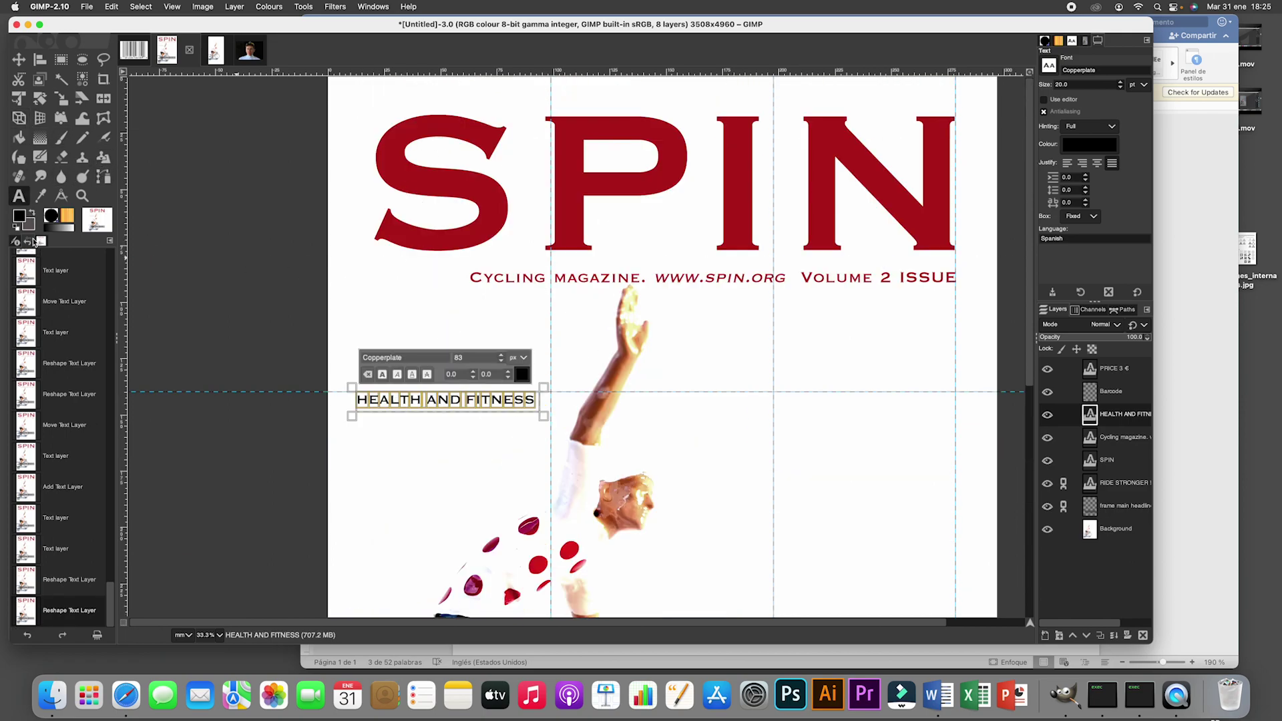
pyautogui.click(521, 376)
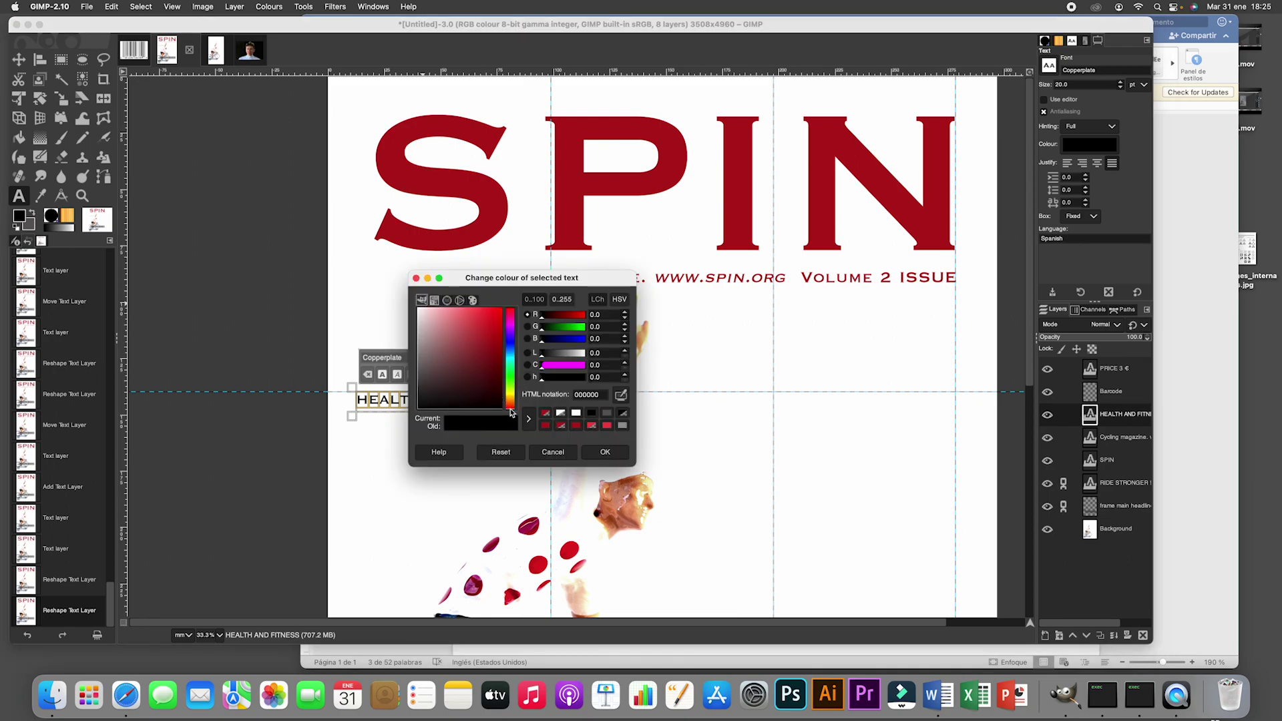
pyautogui.click(608, 414)
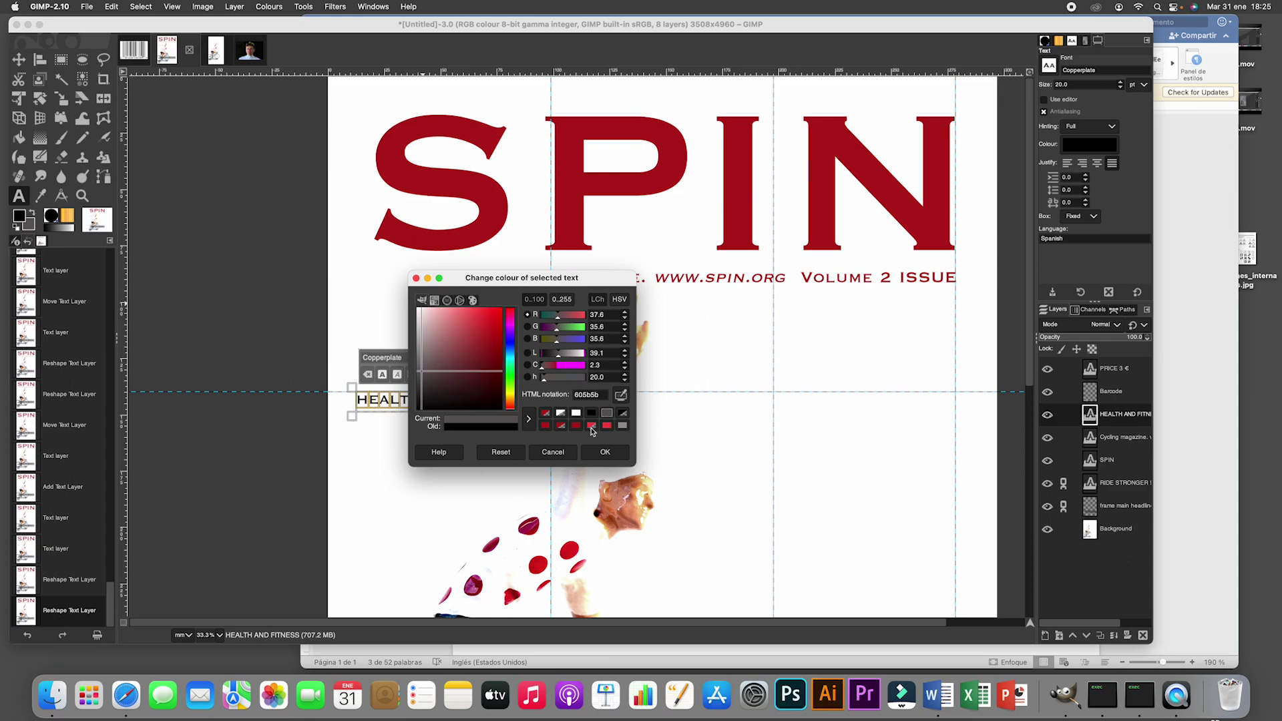
pyautogui.click(605, 452)
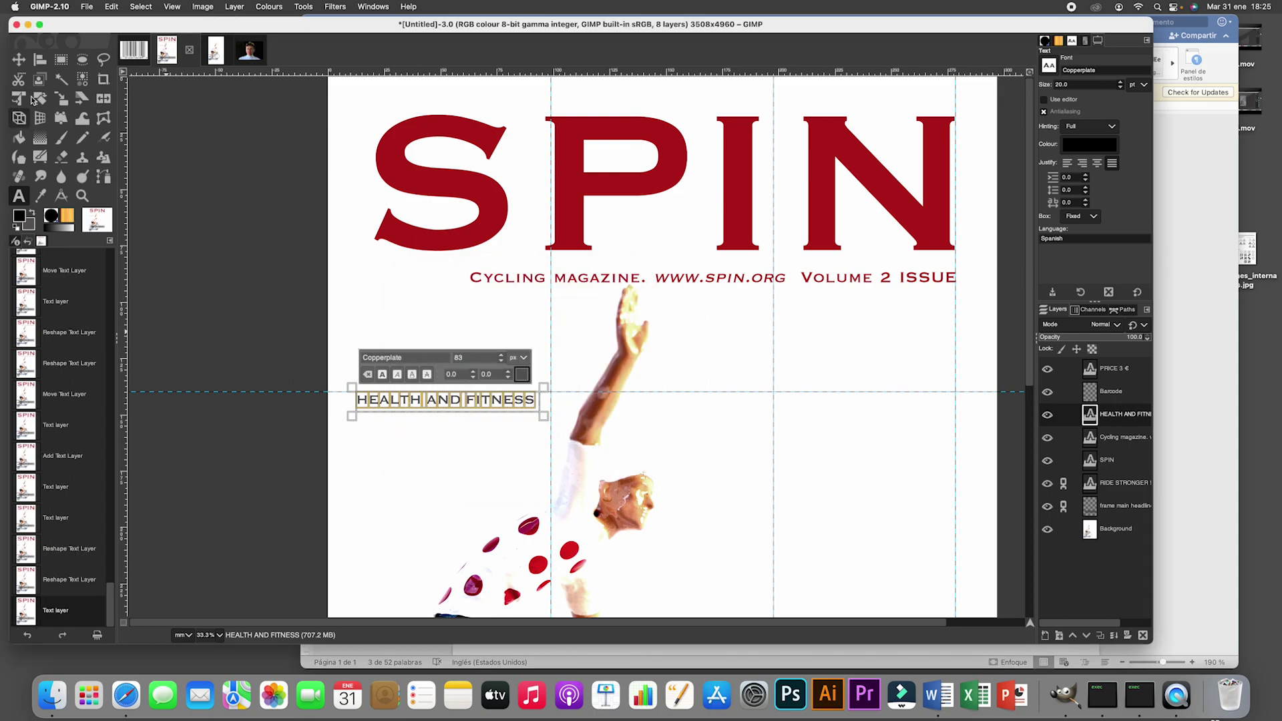
pyautogui.click(19, 59)
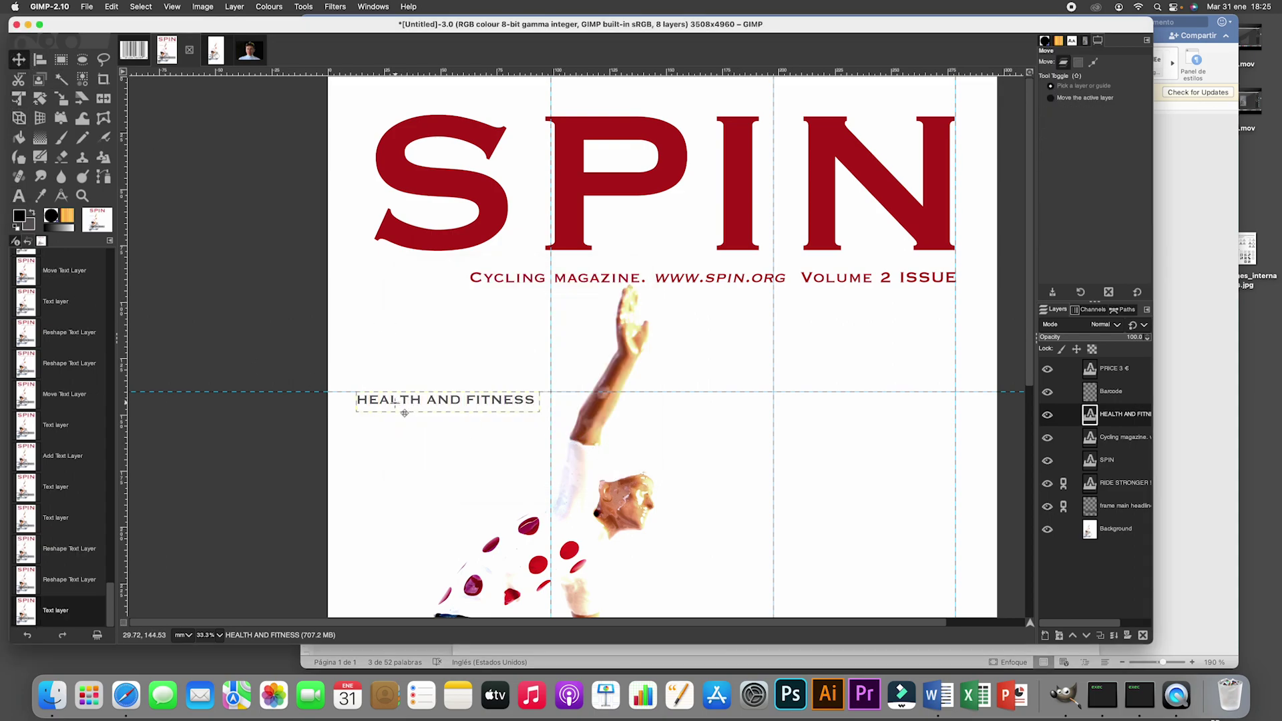
pyautogui.moveTo(396, 405); pyautogui.dragTo(400, 392)
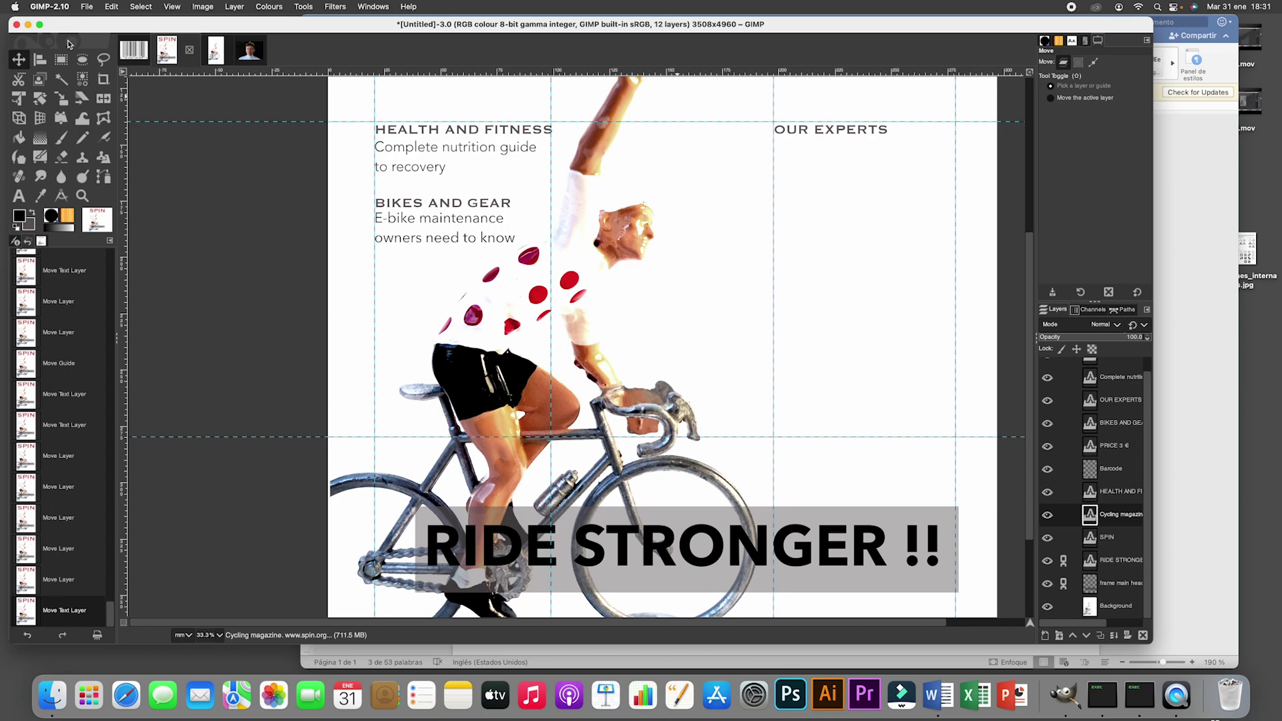
# Add a text box between the two vertical guides below the OUR EXPERTS heading and paste "Tadej Pogačar interview" into it
pyautogui.click(19, 197)
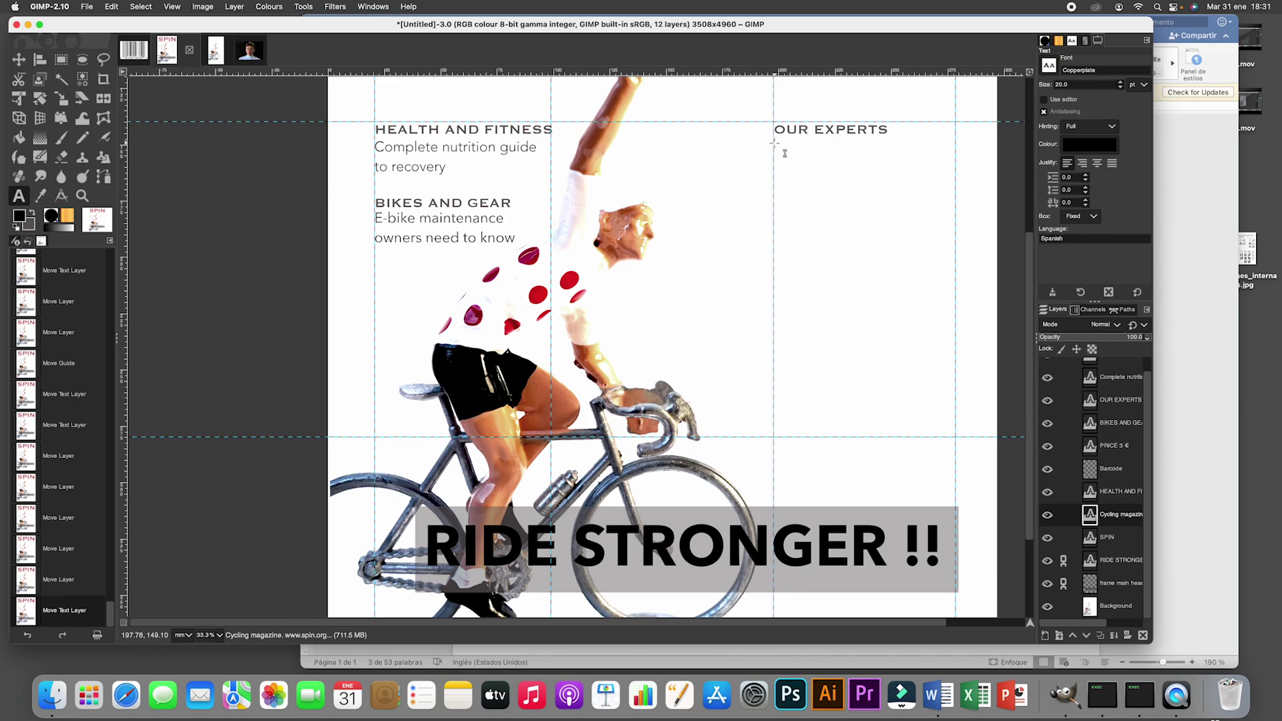
pyautogui.moveTo(773, 142); pyautogui.dragTo(955, 185)
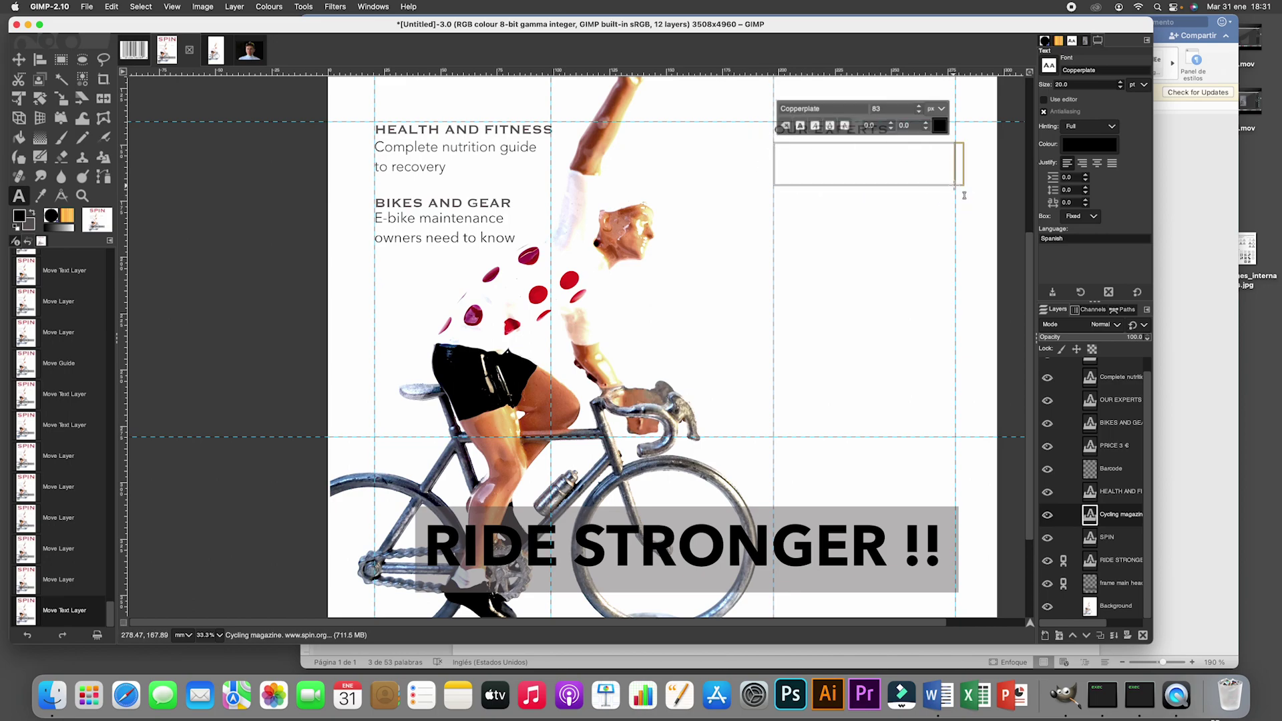
pyautogui.press('super+v')
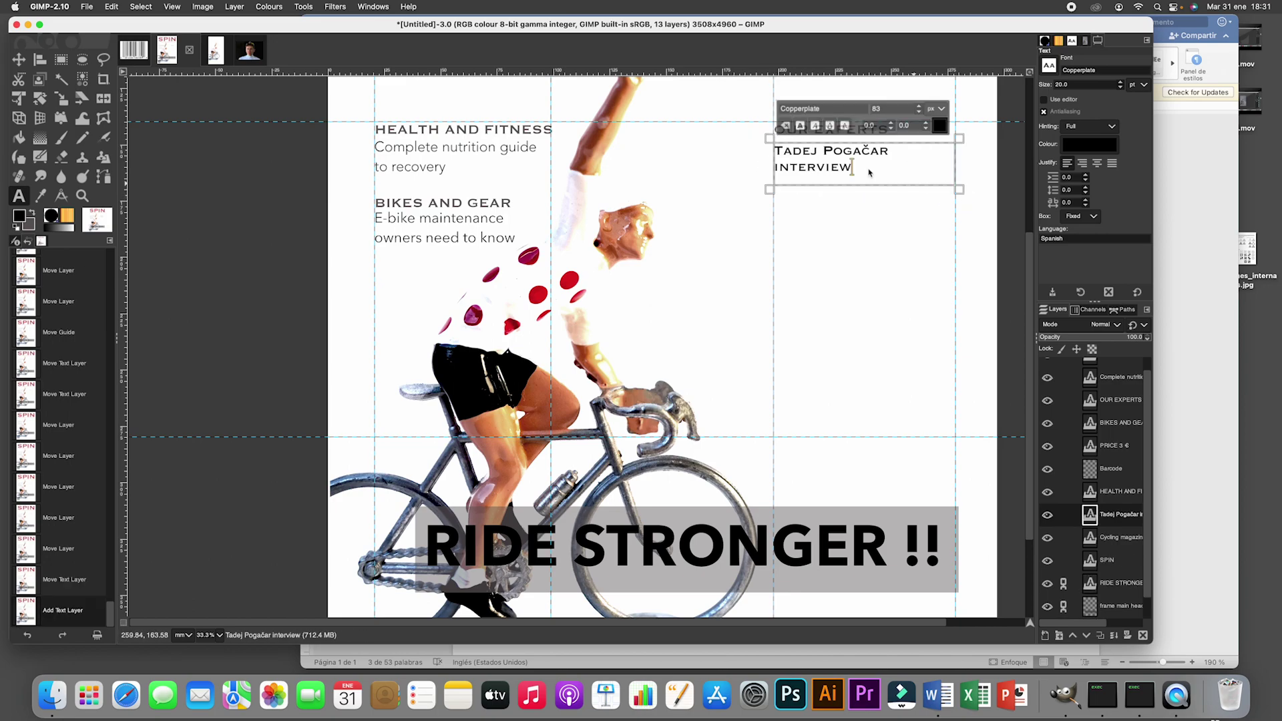
# Change the font of the whole "Tadej Pogačar interview" text to Avenir Heavy and finish editing it
pyautogui.press('super+a')
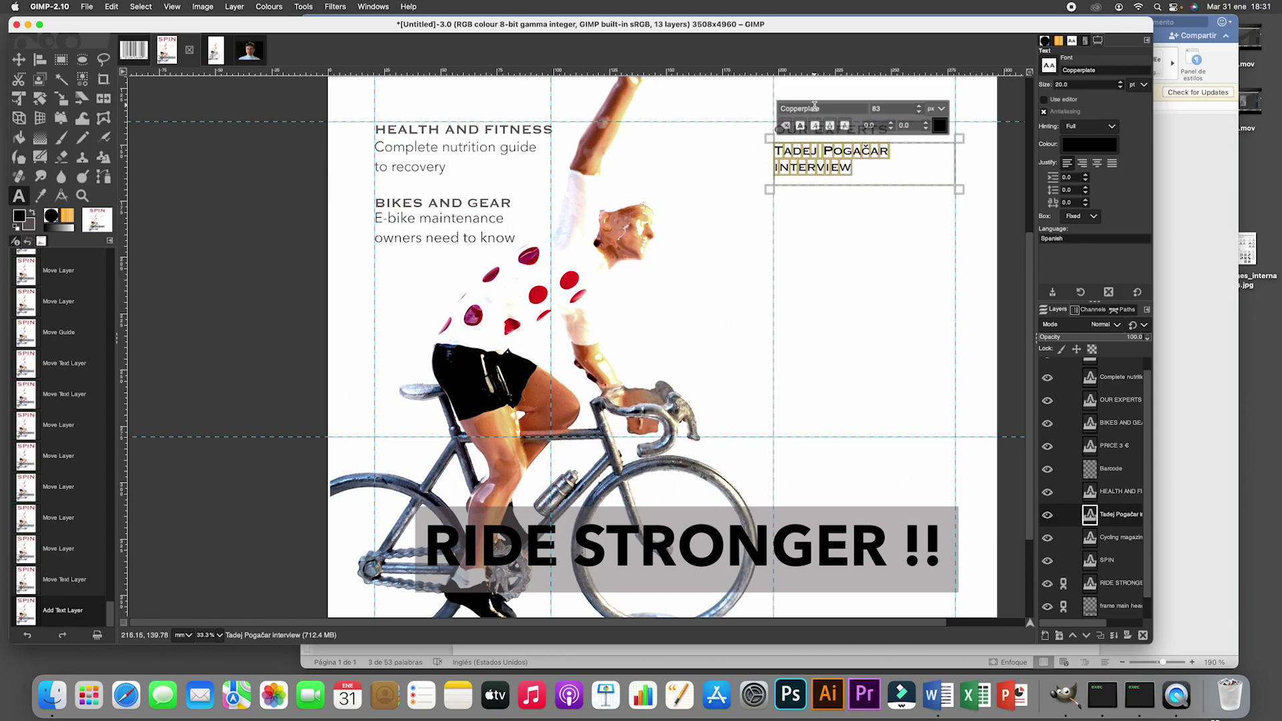
pyautogui.doubleClick(829, 108)
pyautogui.write('Copp')
pyautogui.press('super+a')
pyautogui.write('AVENI')
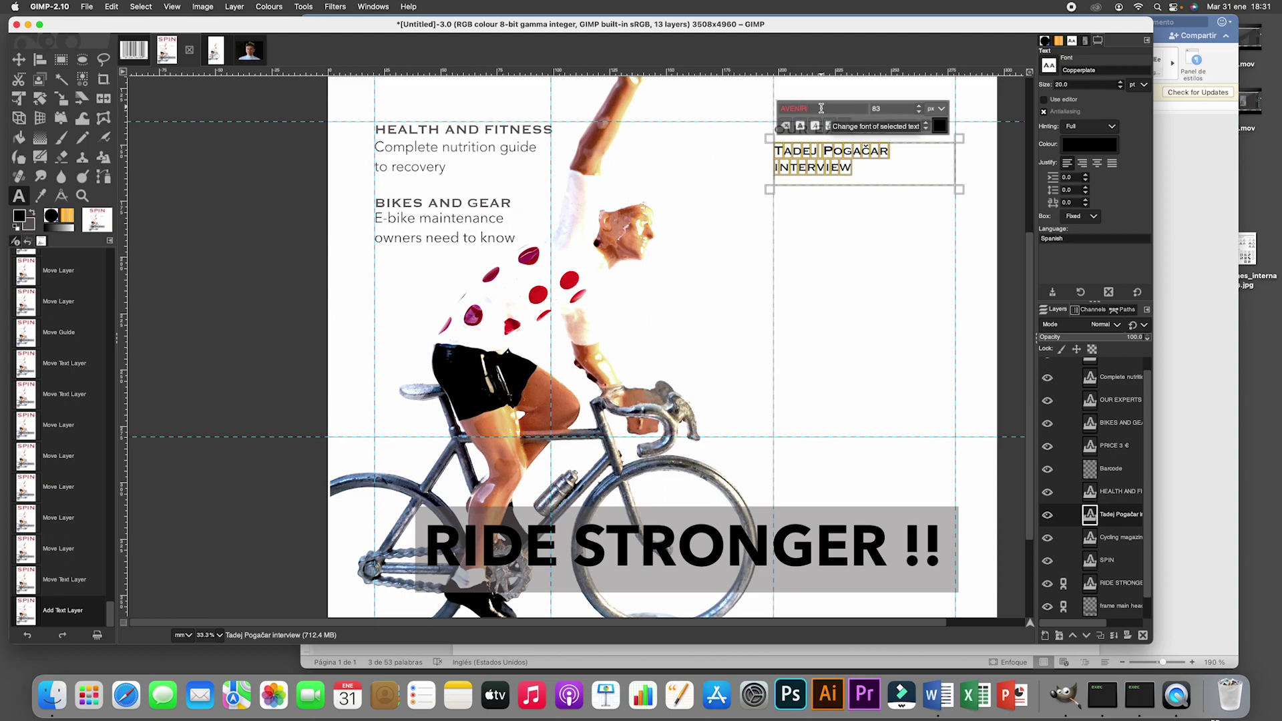
pyautogui.write('R')
pyautogui.click(835, 209)
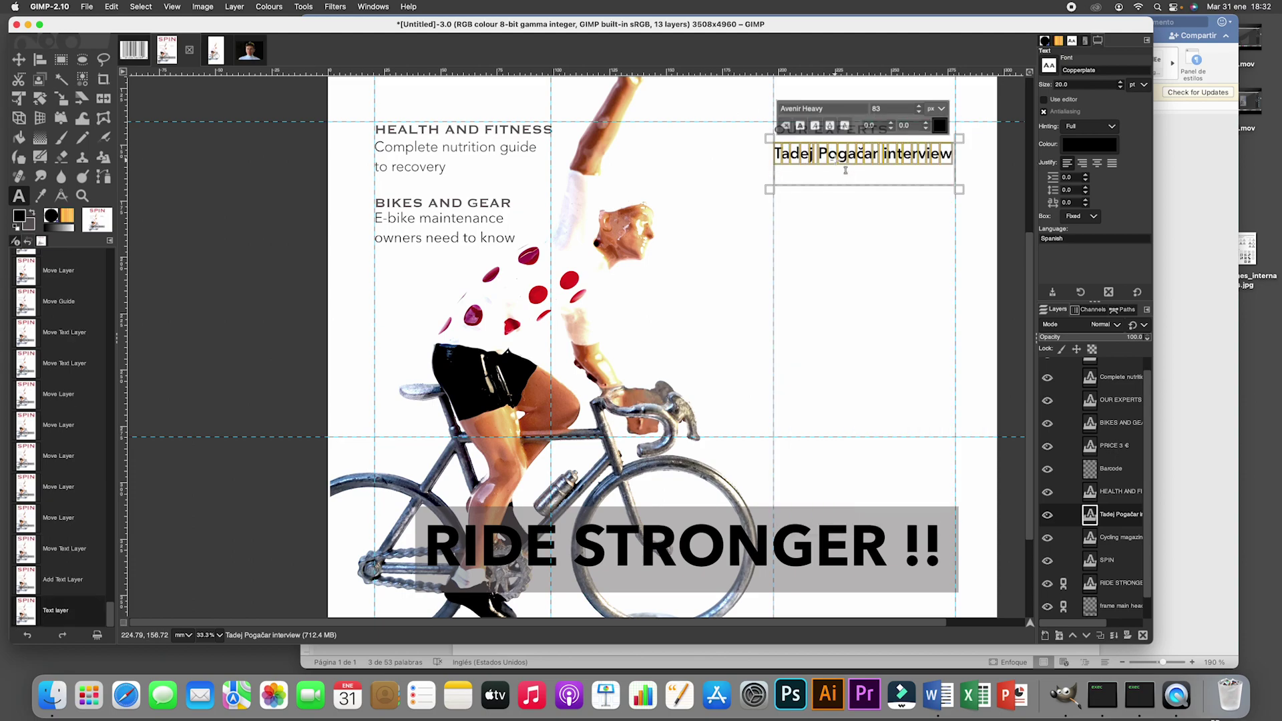
pyautogui.press('Escape')
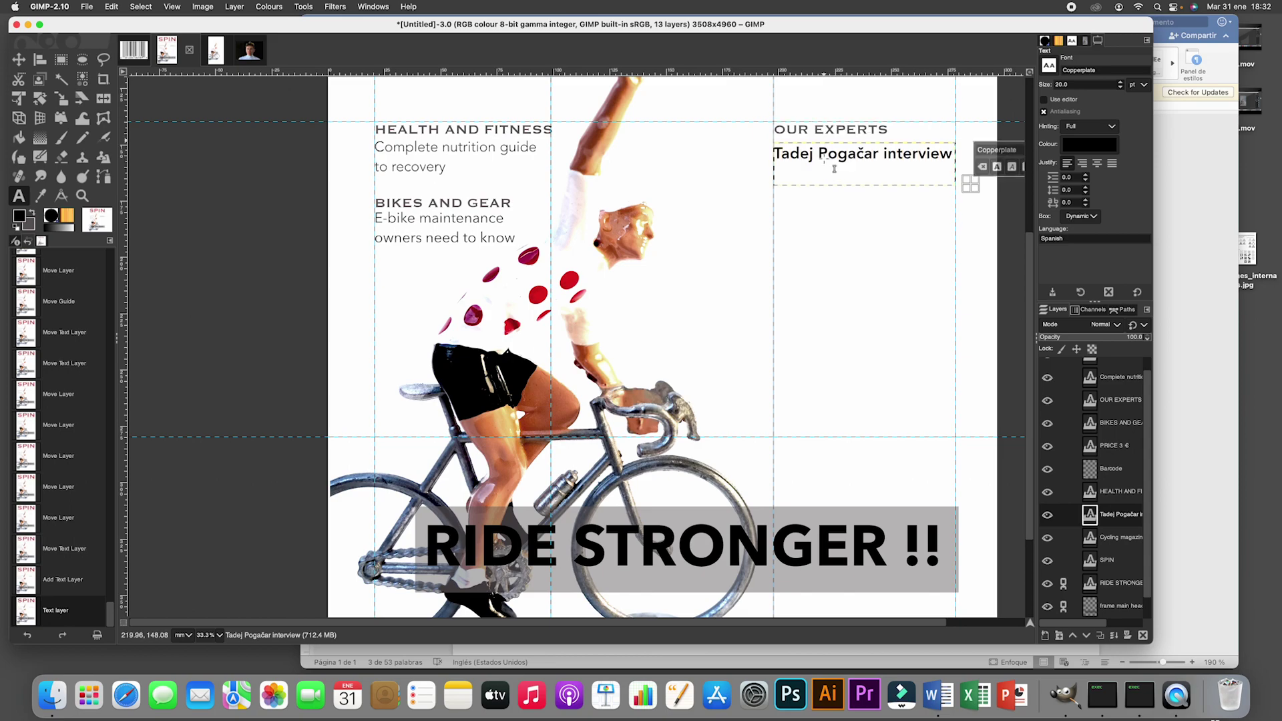
# Switch to the open portrait photo, select the entire image and copy it
pyautogui.click(250, 50)
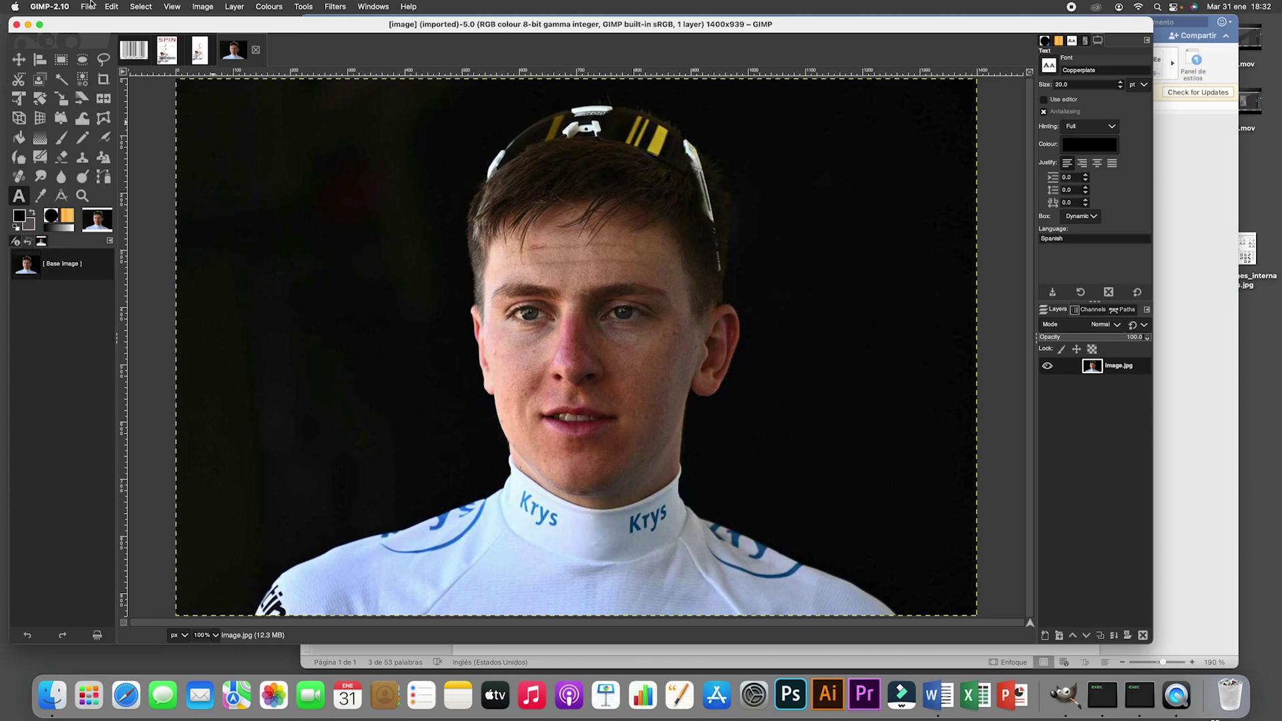
pyautogui.click(141, 7)
pyautogui.click(150, 21)
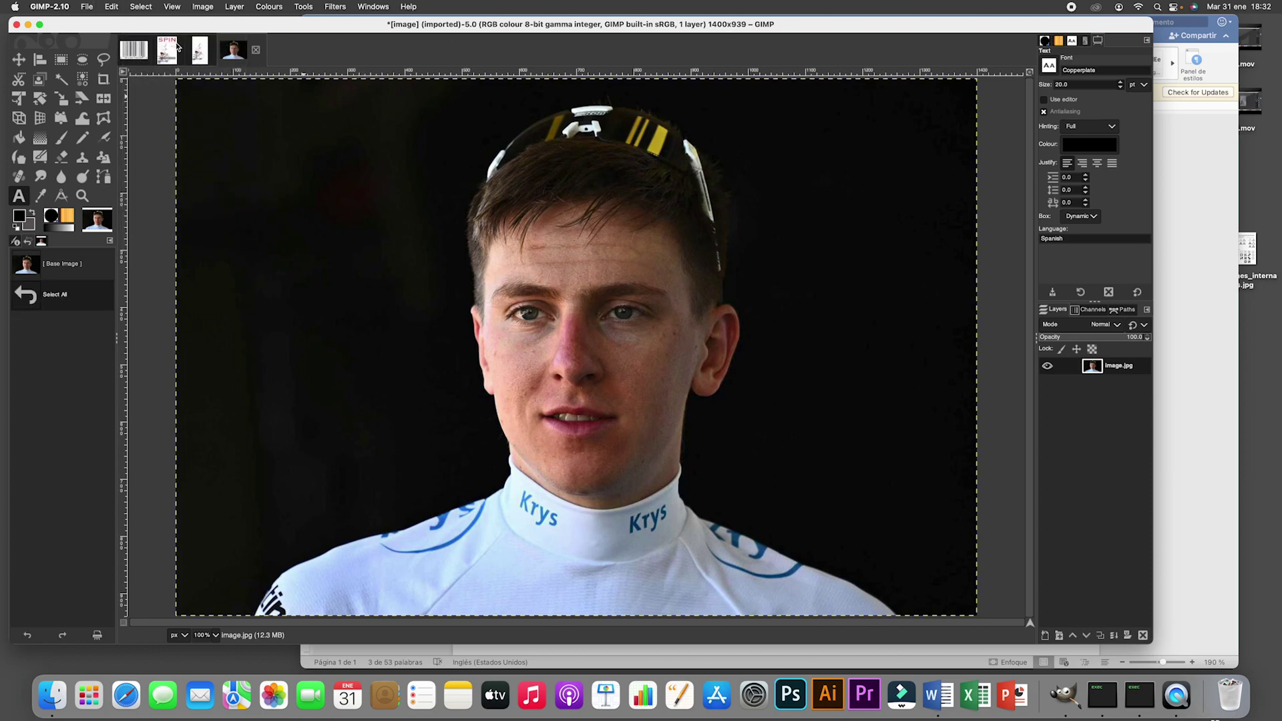
pyautogui.click(114, 8)
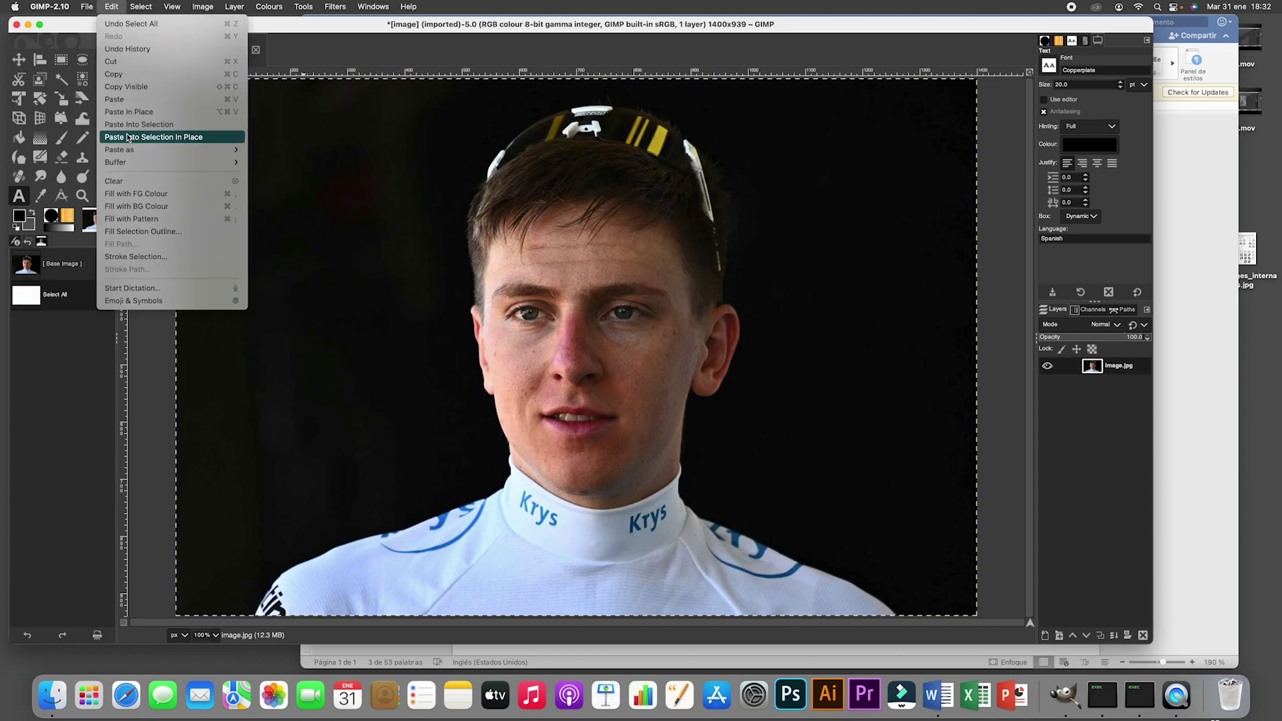
pyautogui.click(226, 73)
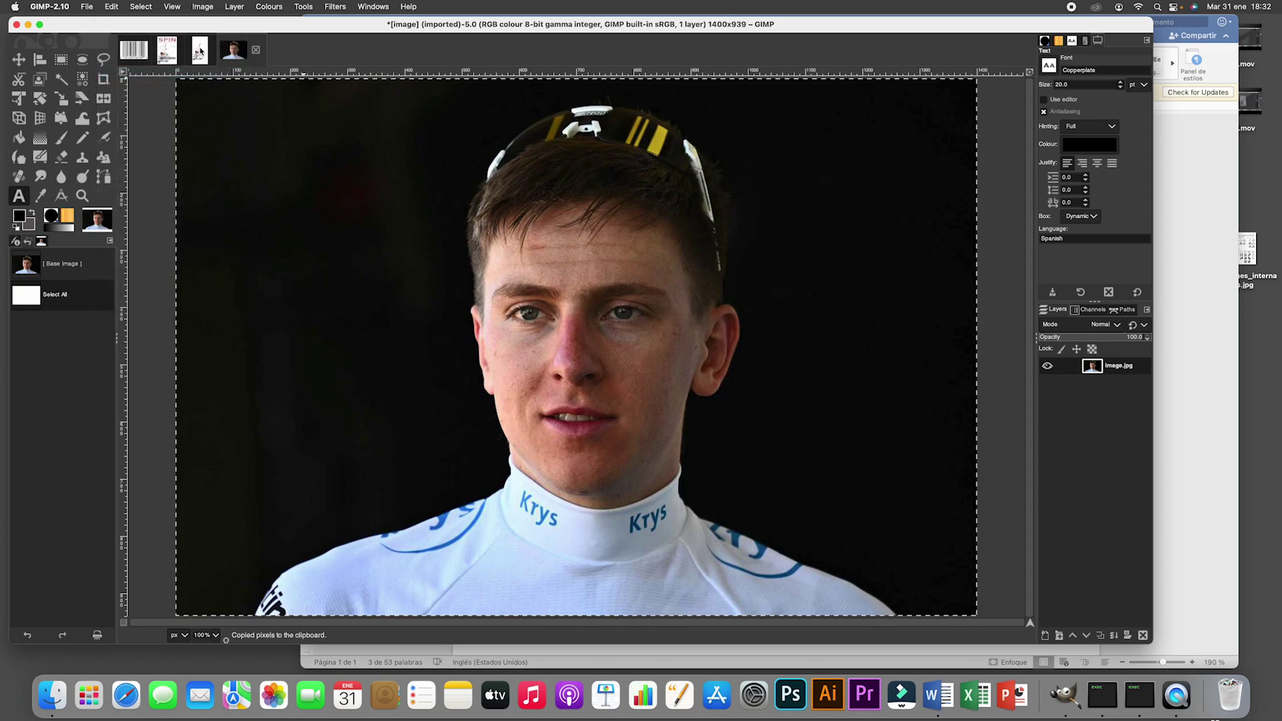
# Paste the copied portrait into the magazine cover document as a new layer
pyautogui.click(172, 51)
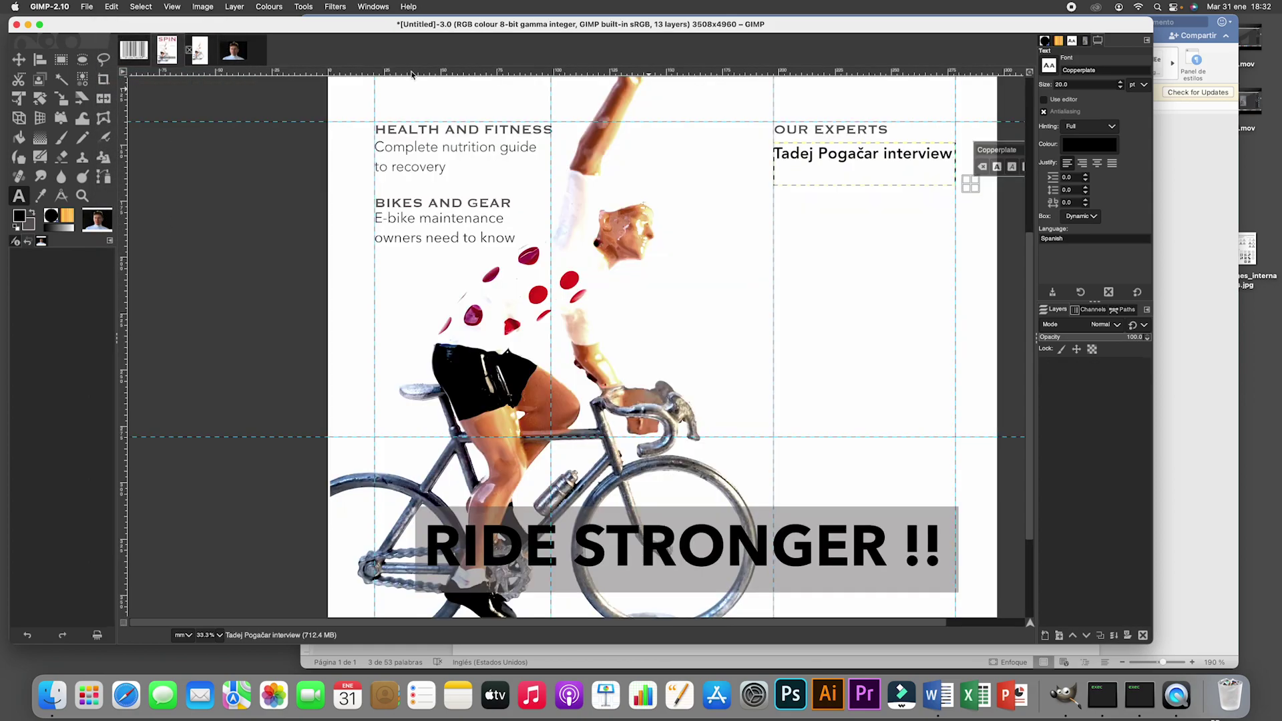
pyautogui.click(107, 8)
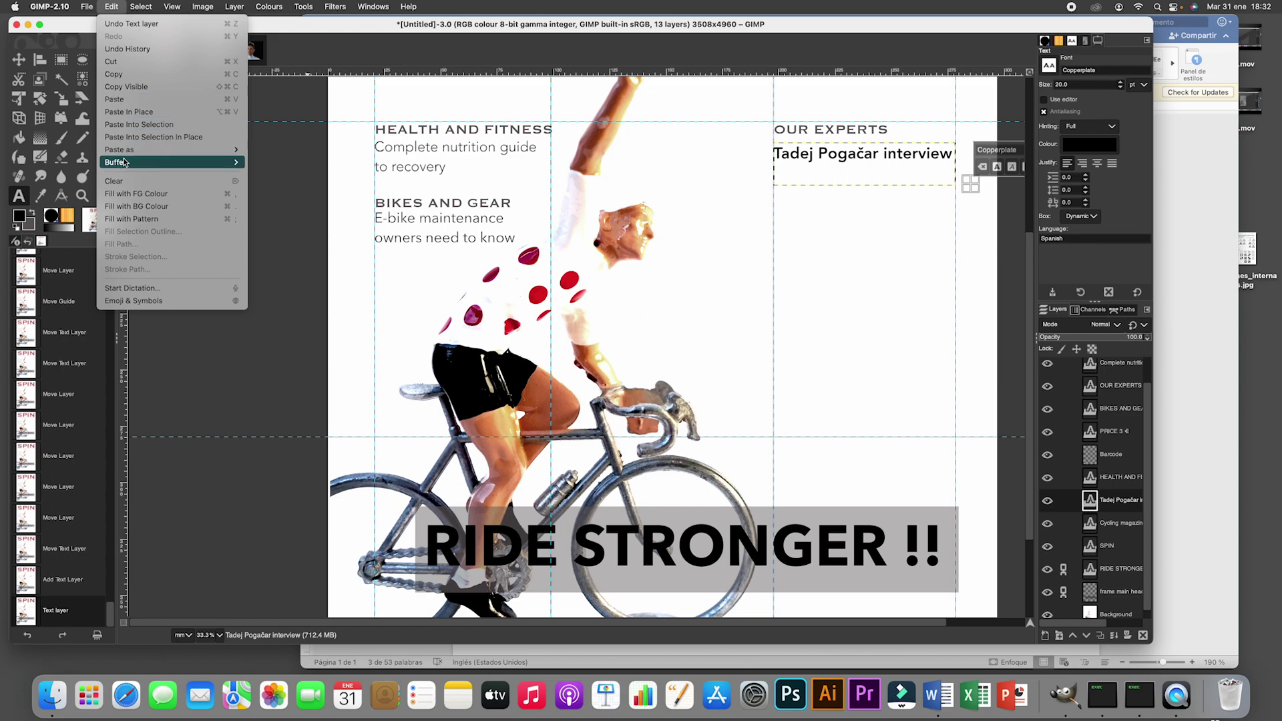
pyautogui.click(292, 150)
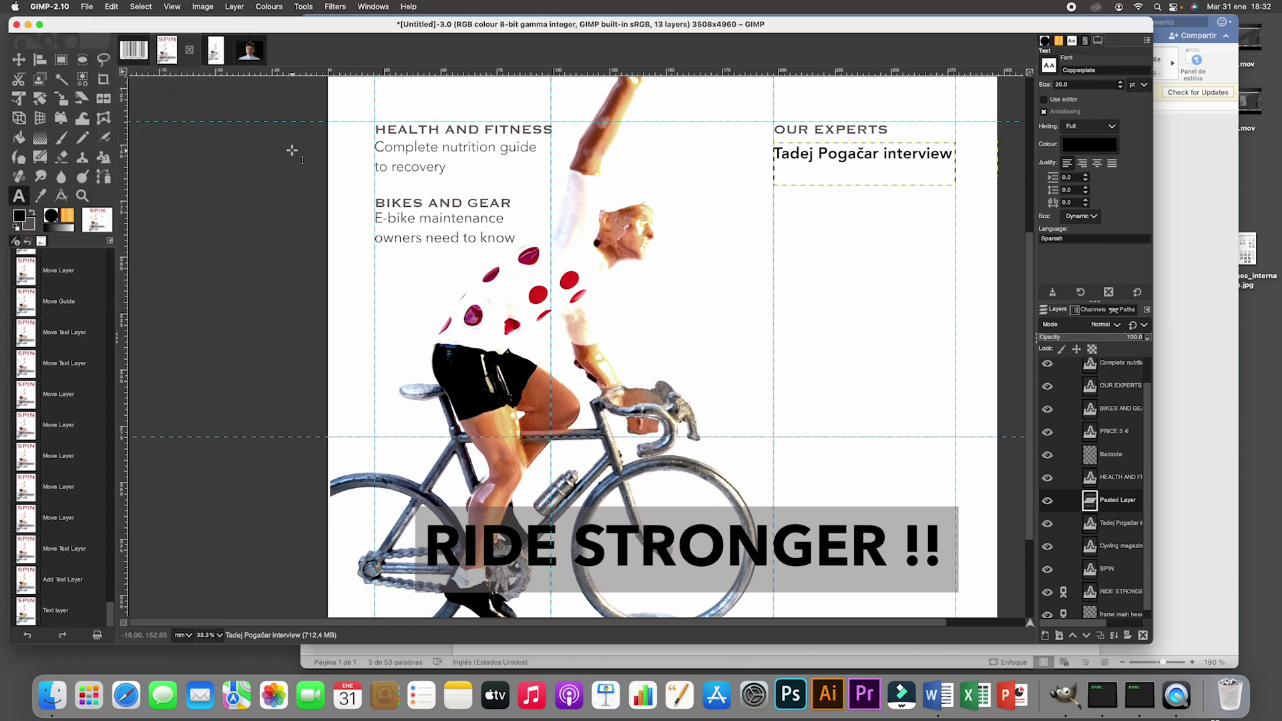
# Move the pasted portrait directly below the "Tadej Pogačar interview" text, overlapping both vertical guides of that column
pyautogui.scroll(5, 624, 153)
pyautogui.hscroll(2, 625, 153)
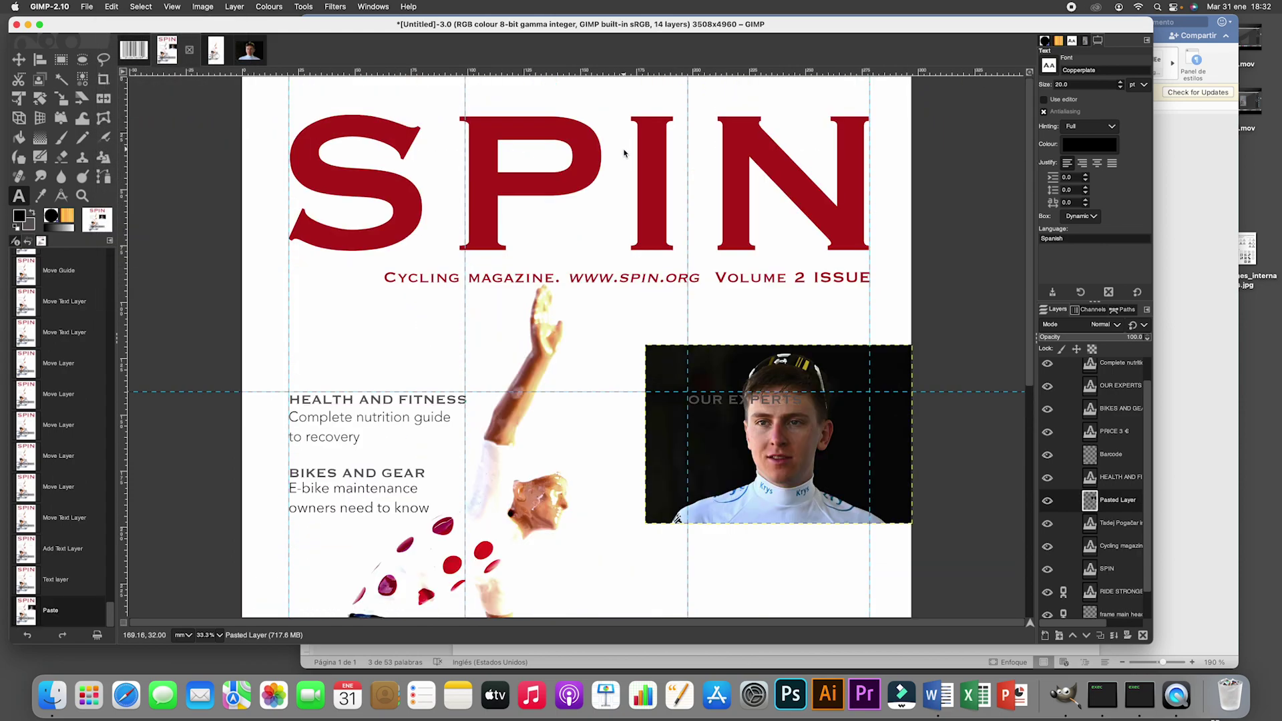
pyautogui.scroll(-6, 662, 231)
pyautogui.scroll(4, 661, 231)
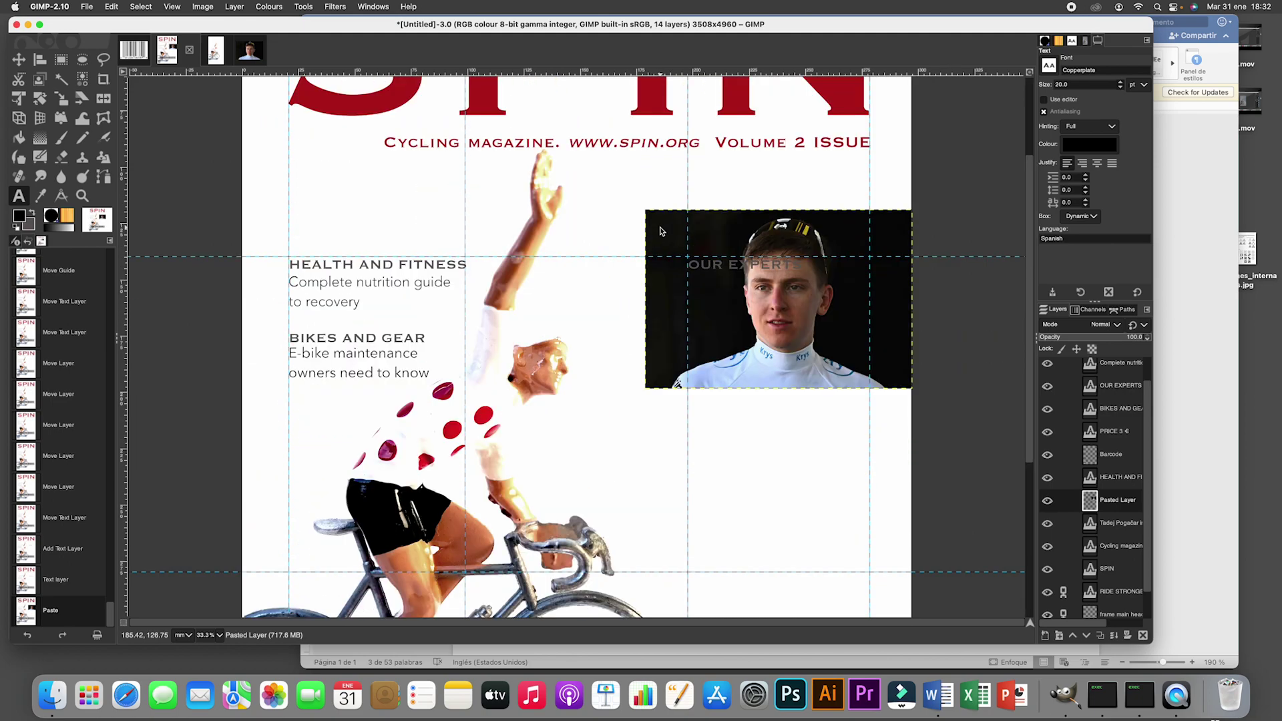
pyautogui.click(19, 59)
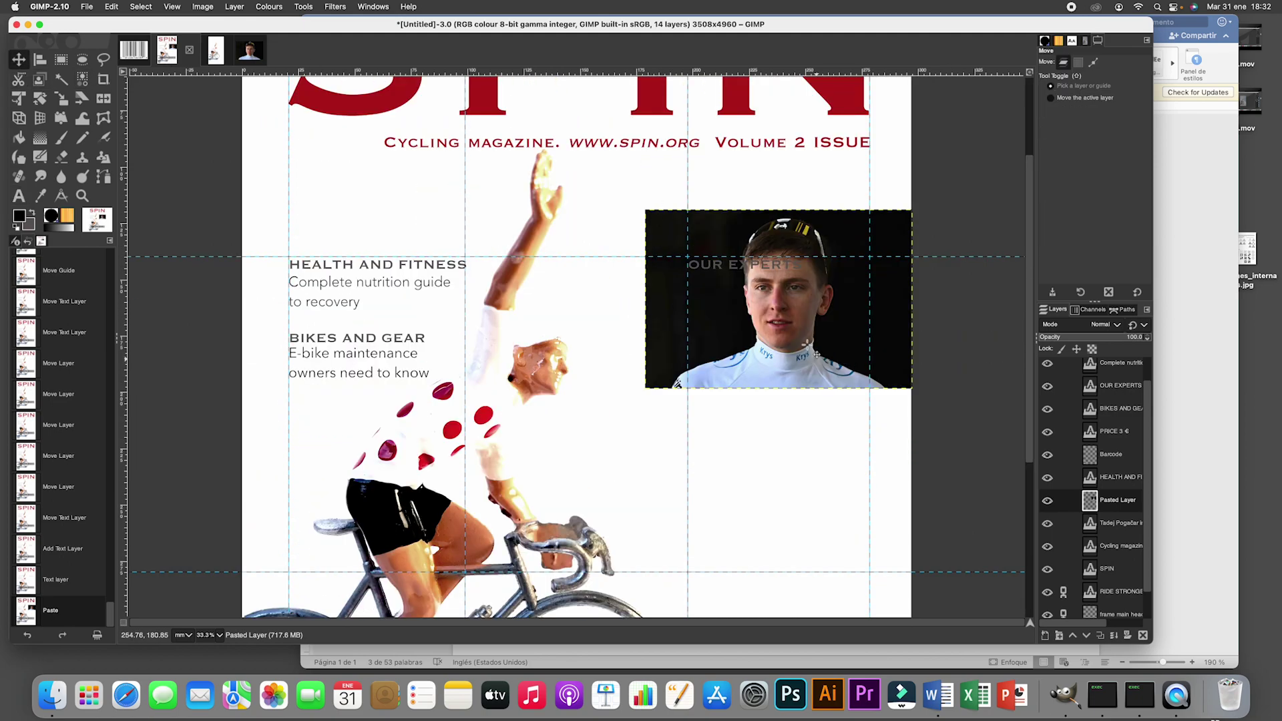
pyautogui.moveTo(806, 381); pyautogui.dragTo(829, 438)
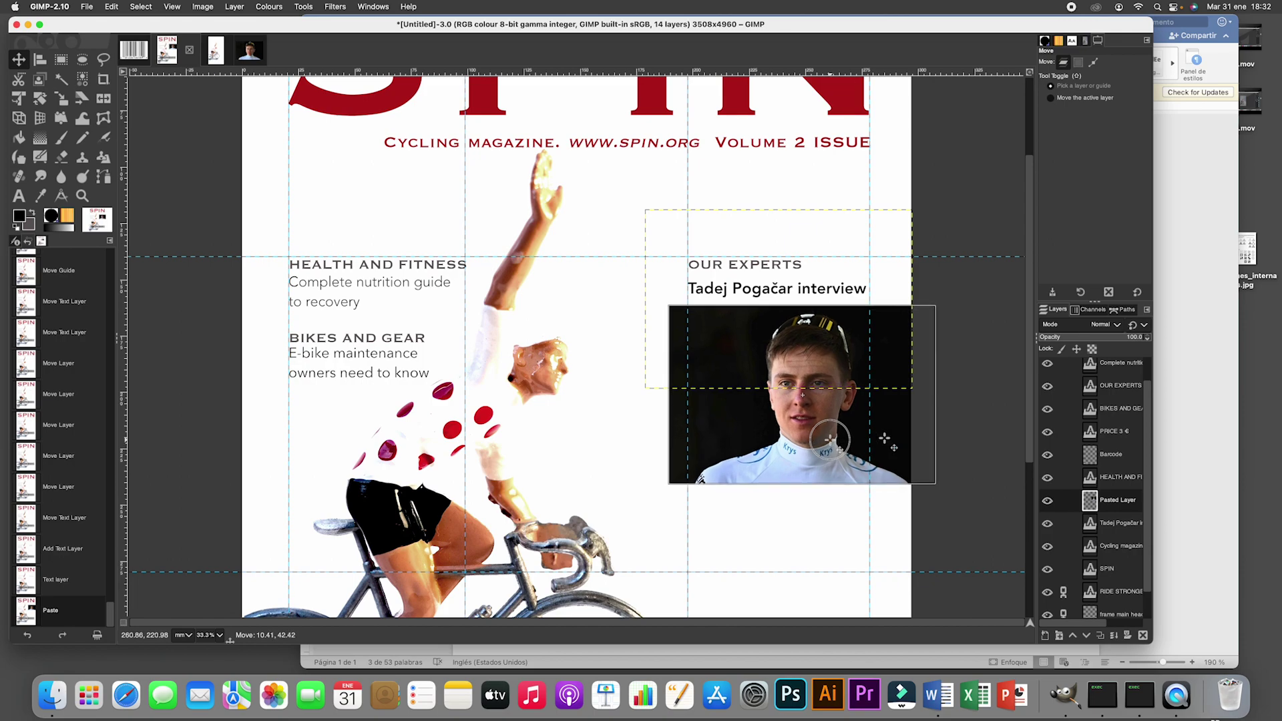
pyautogui.moveTo(830, 439); pyautogui.dragTo(830, 439)
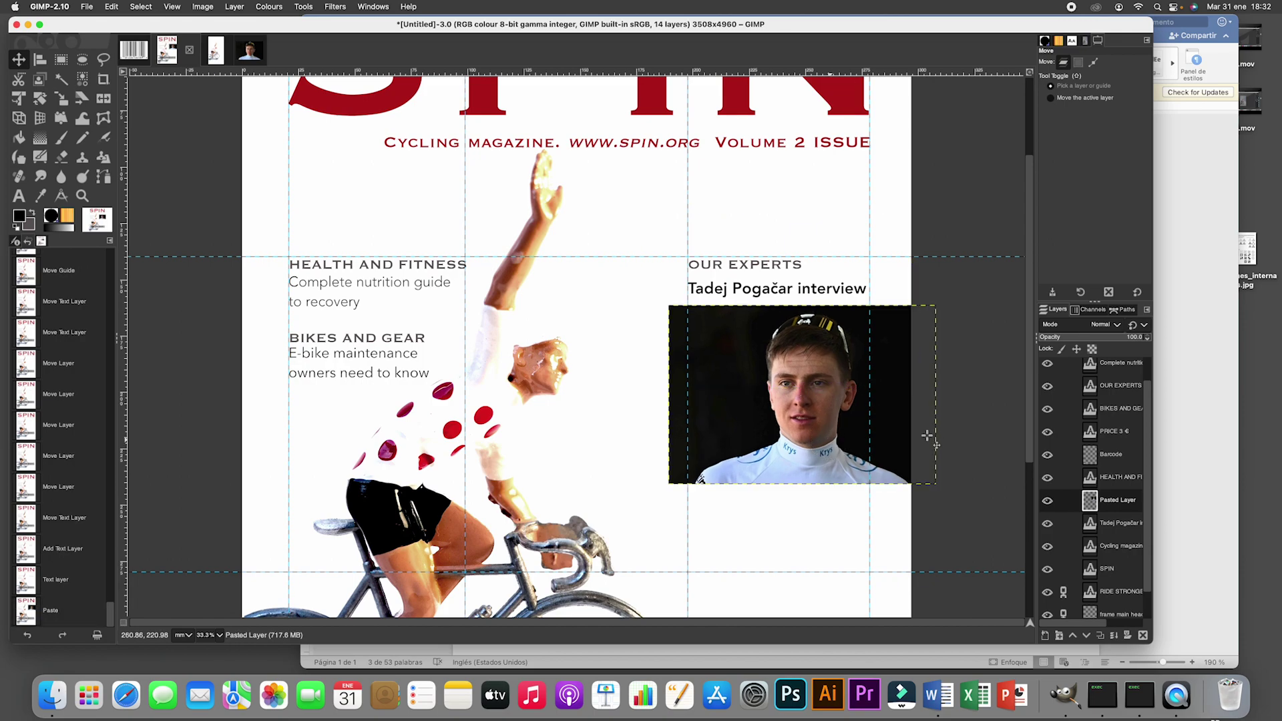
# Cut away the strips of the portrait that extend beyond the two vertical guides, using rectangular selections
pyautogui.press('r')
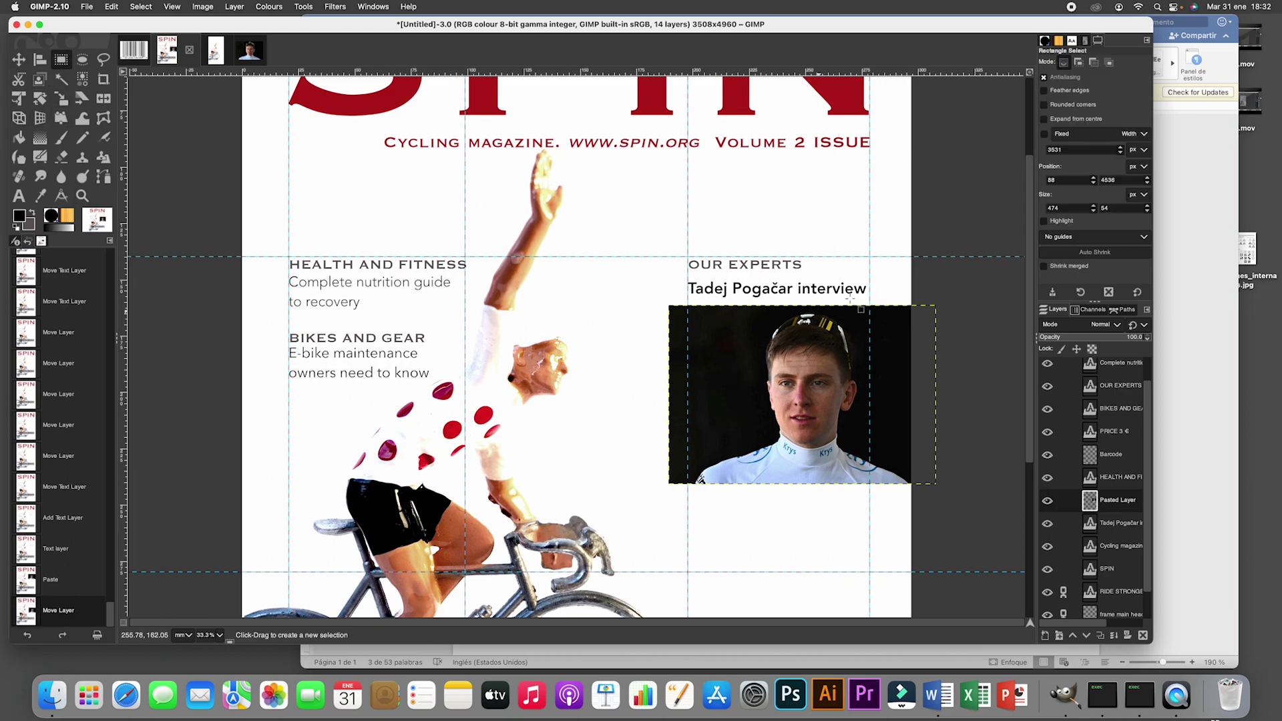
pyautogui.moveTo(870, 306); pyautogui.dragTo(989, 550)
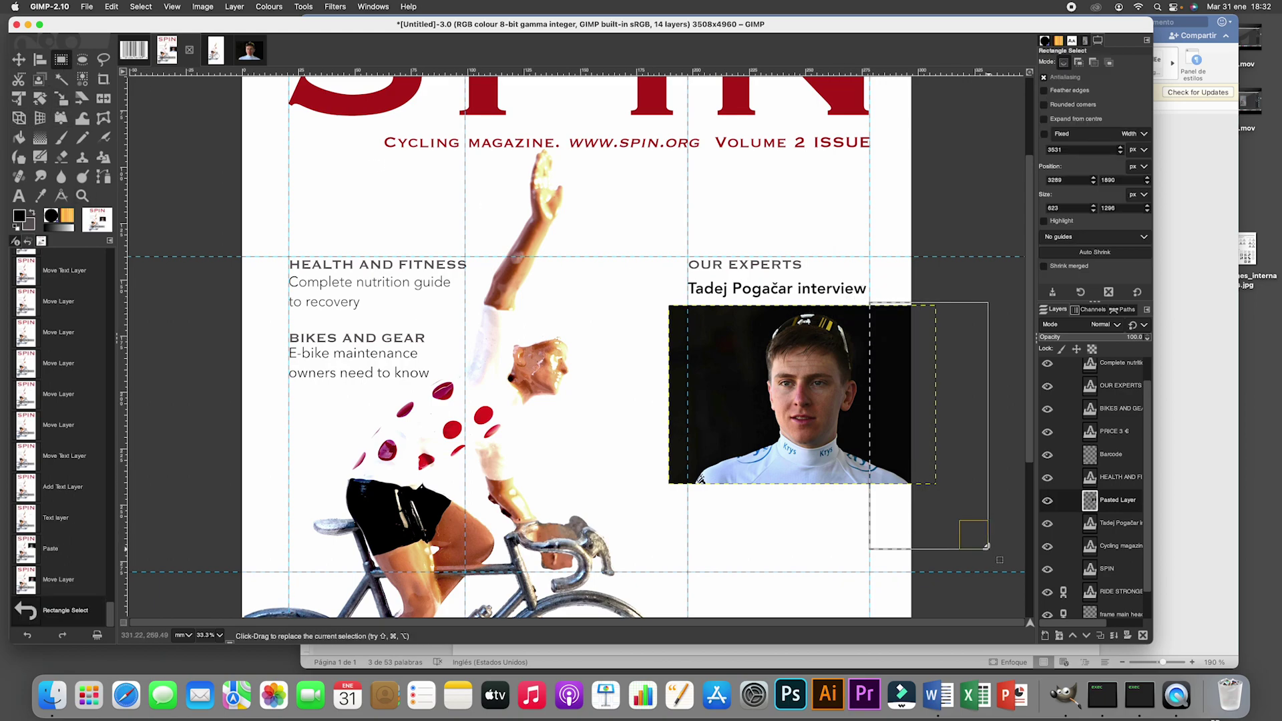
pyautogui.press('super+x')
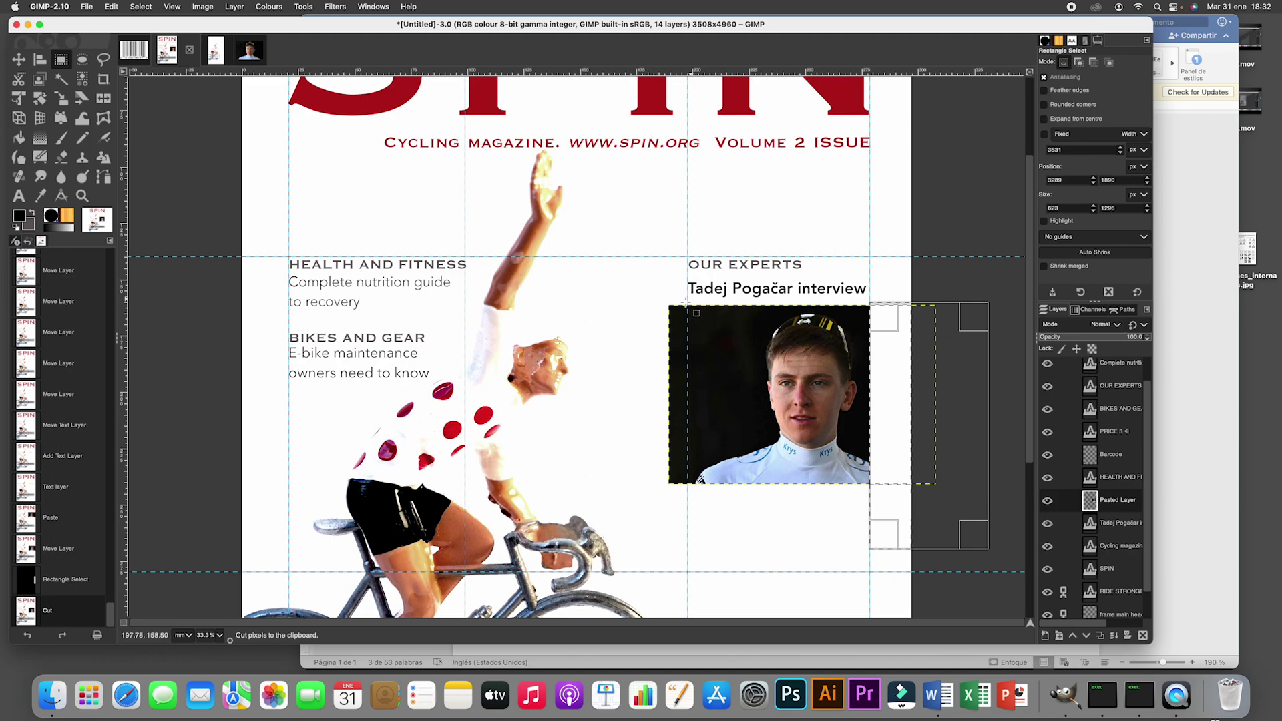
pyautogui.moveTo(689, 305); pyautogui.dragTo(656, 520)
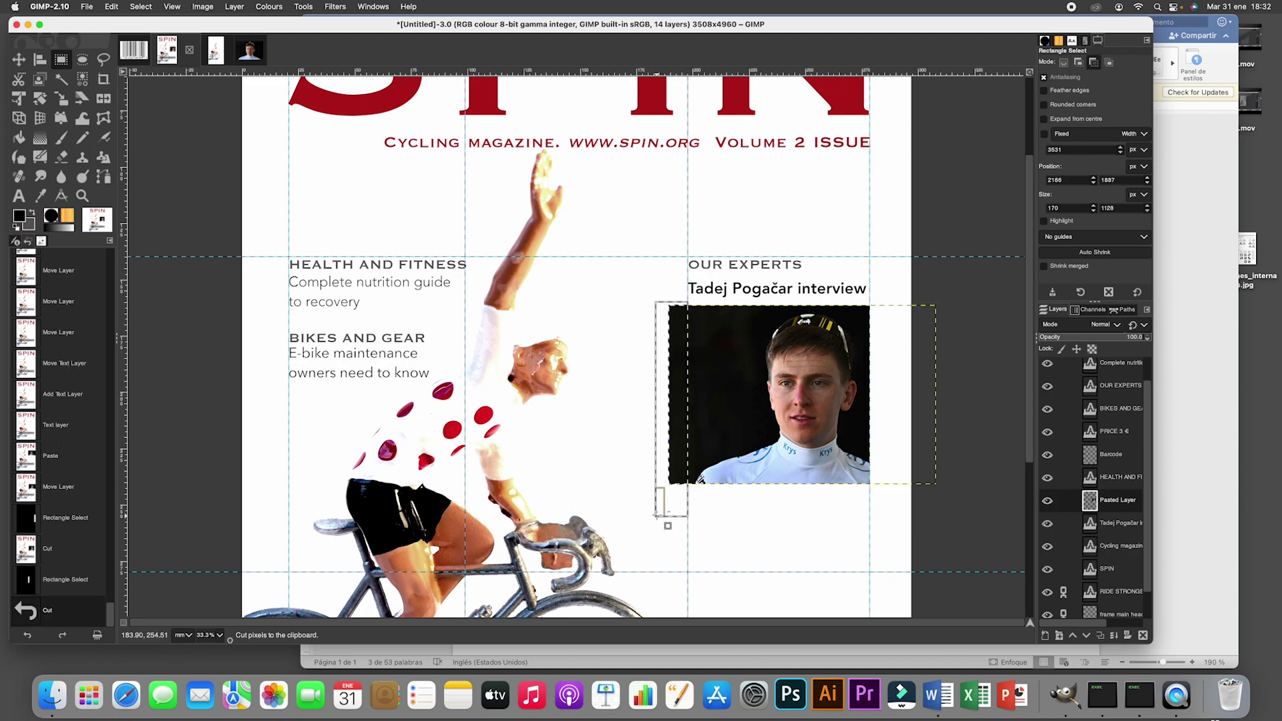
pyautogui.press('super+x')
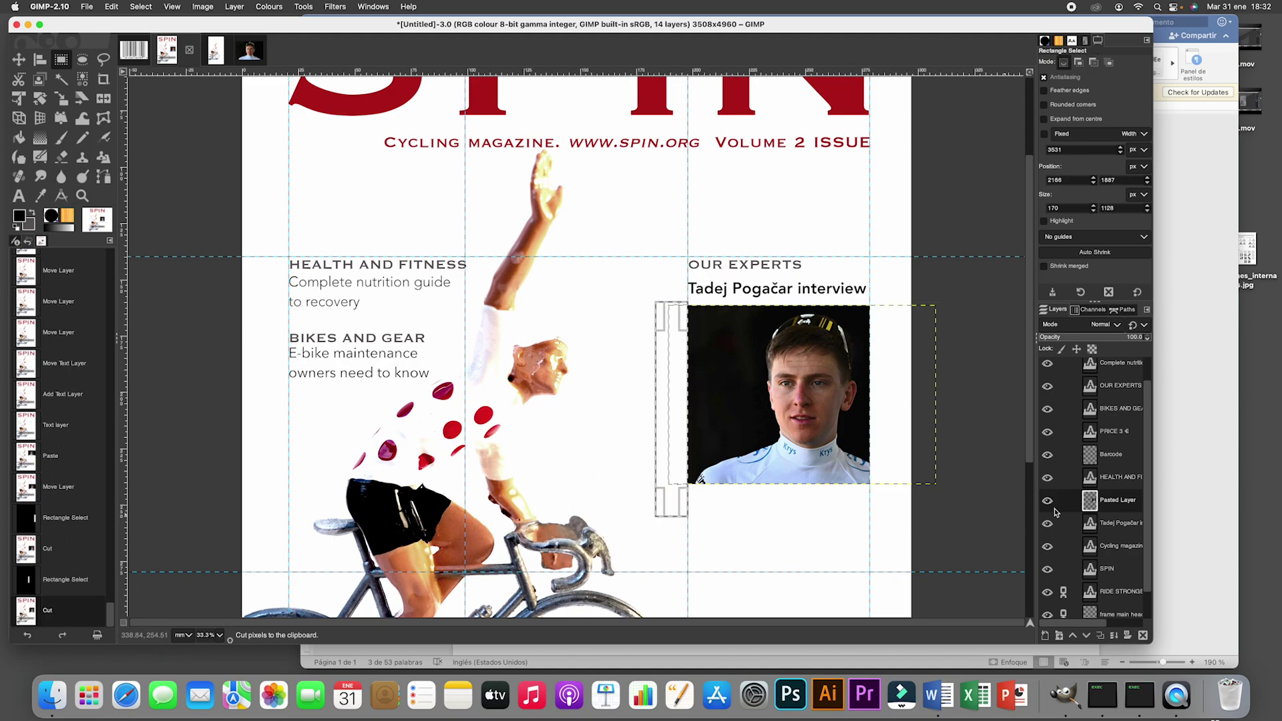
# Rename the pasted portrait layer as CYCLIST
pyautogui.doubleClick(1111, 502)
pyautogui.write('CYCLIST')
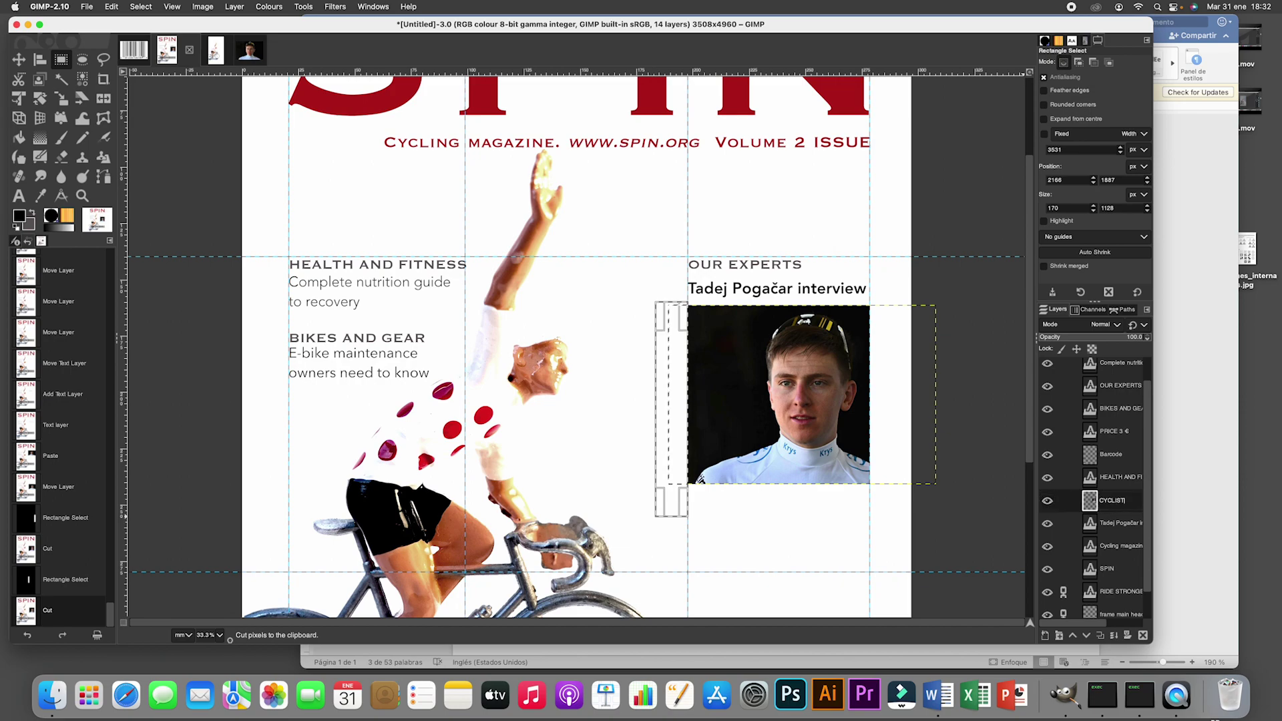
pyautogui.press('Return')
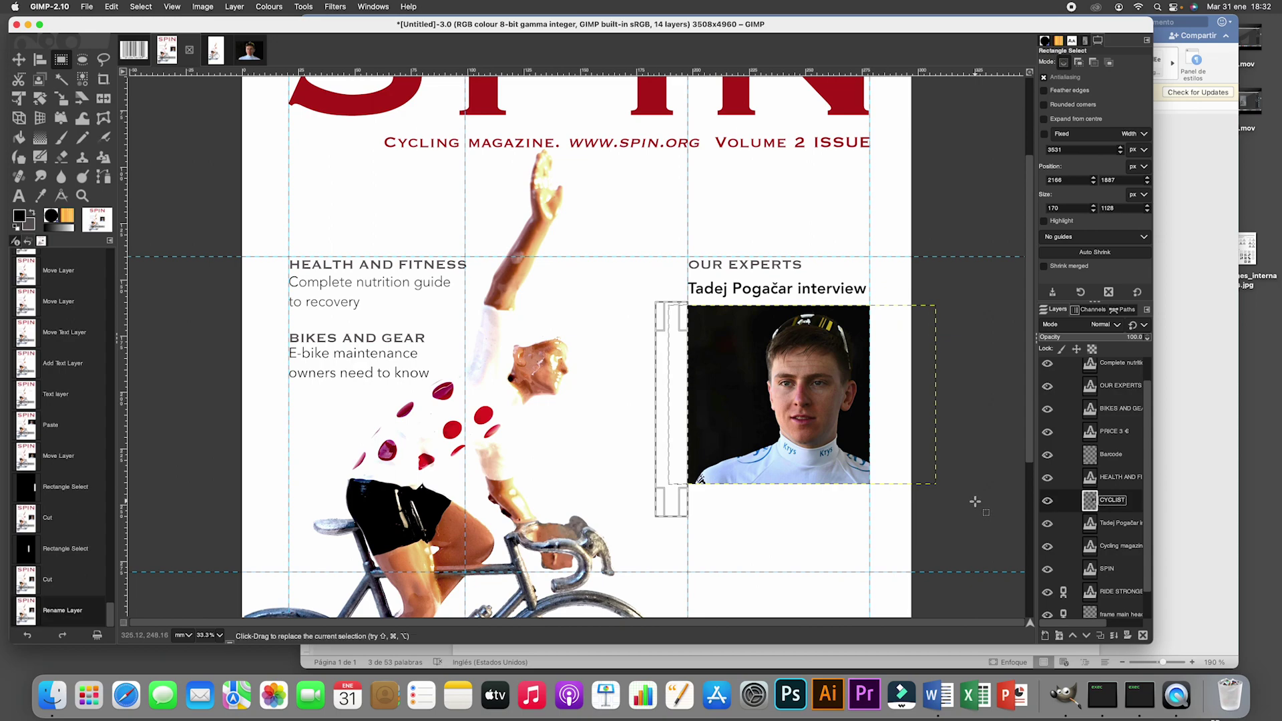
# Clear the selection and desaturate the CYCLIST layer in Luminance mode
pyautogui.click(141, 6)
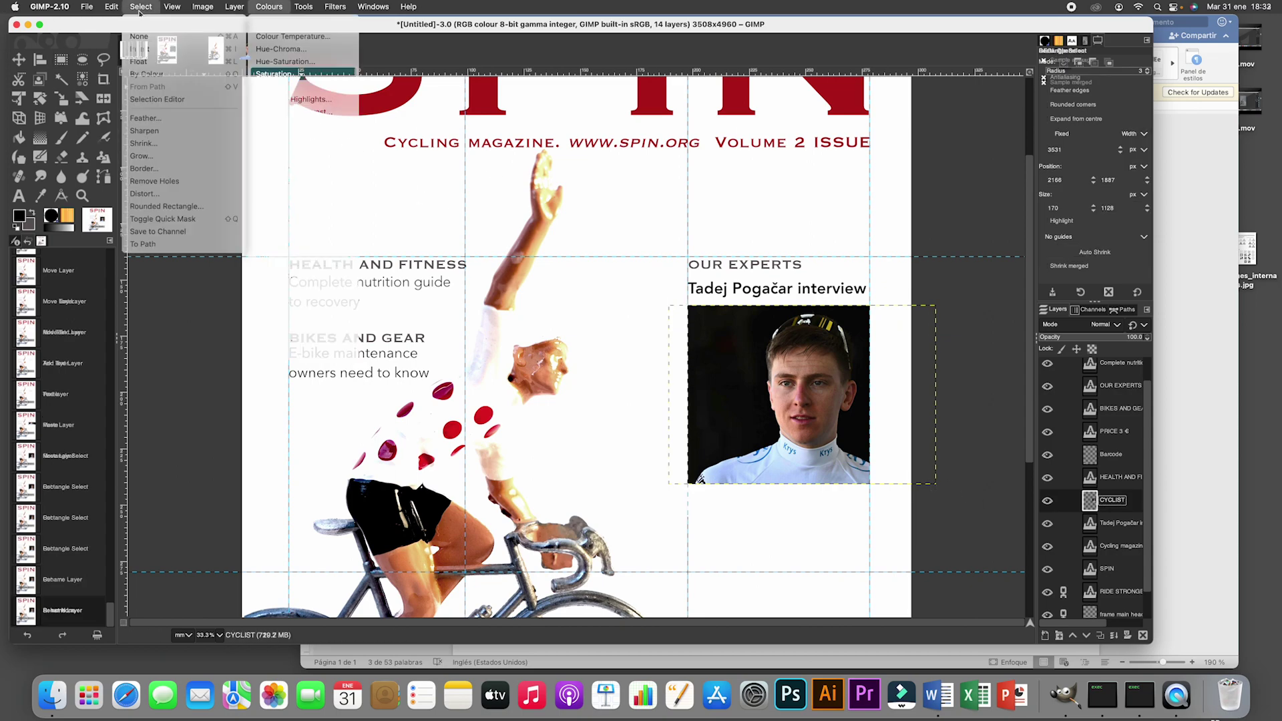
pyautogui.click(161, 36)
pyautogui.click(270, 7)
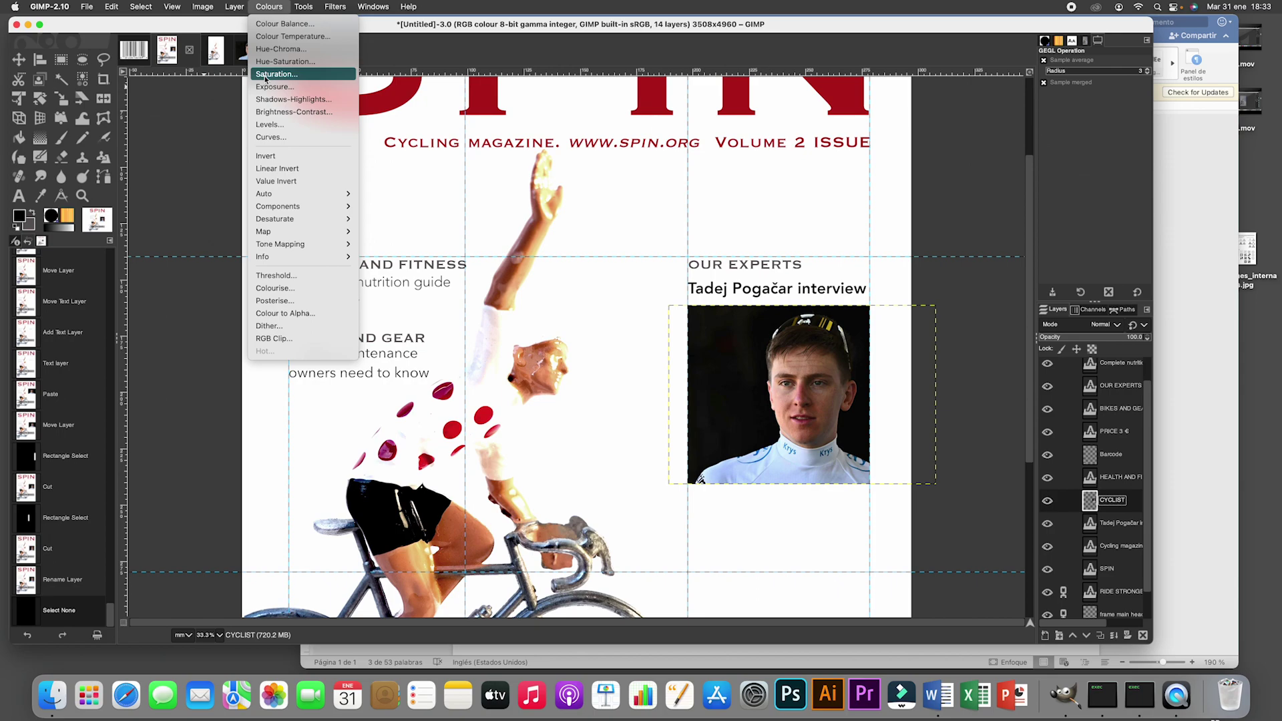
pyautogui.moveTo(295, 225)
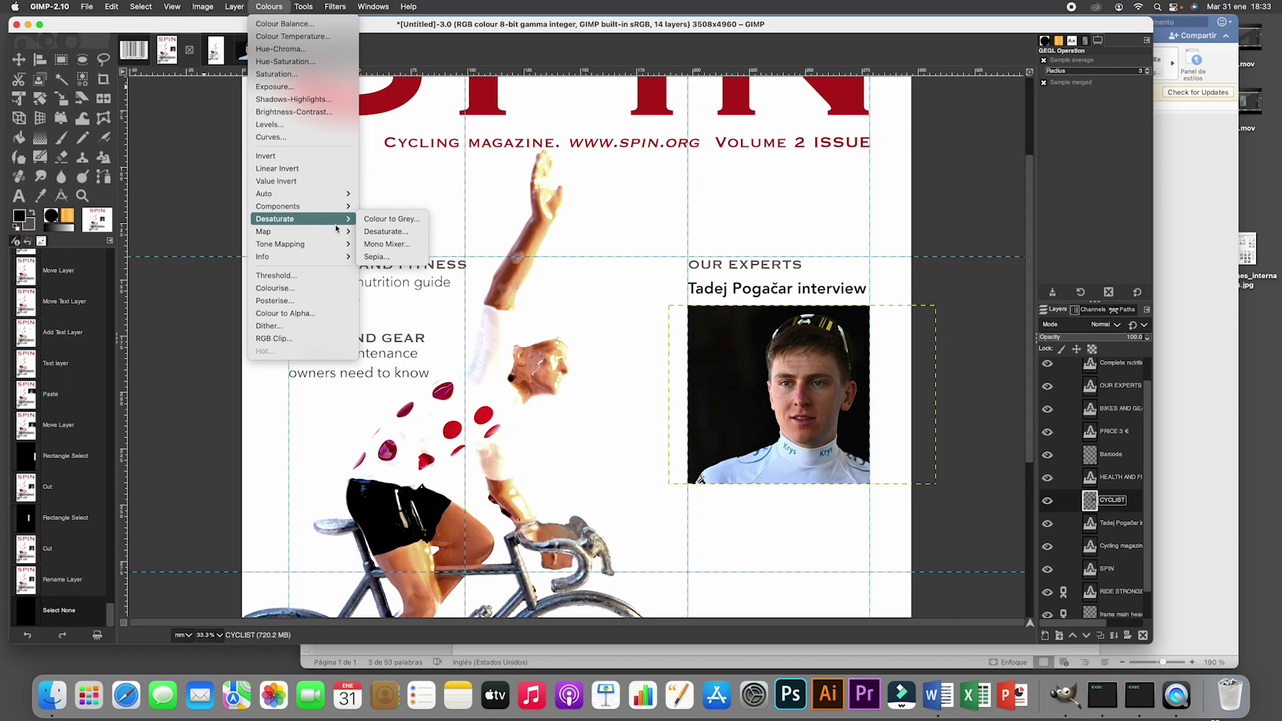
pyautogui.click(369, 232)
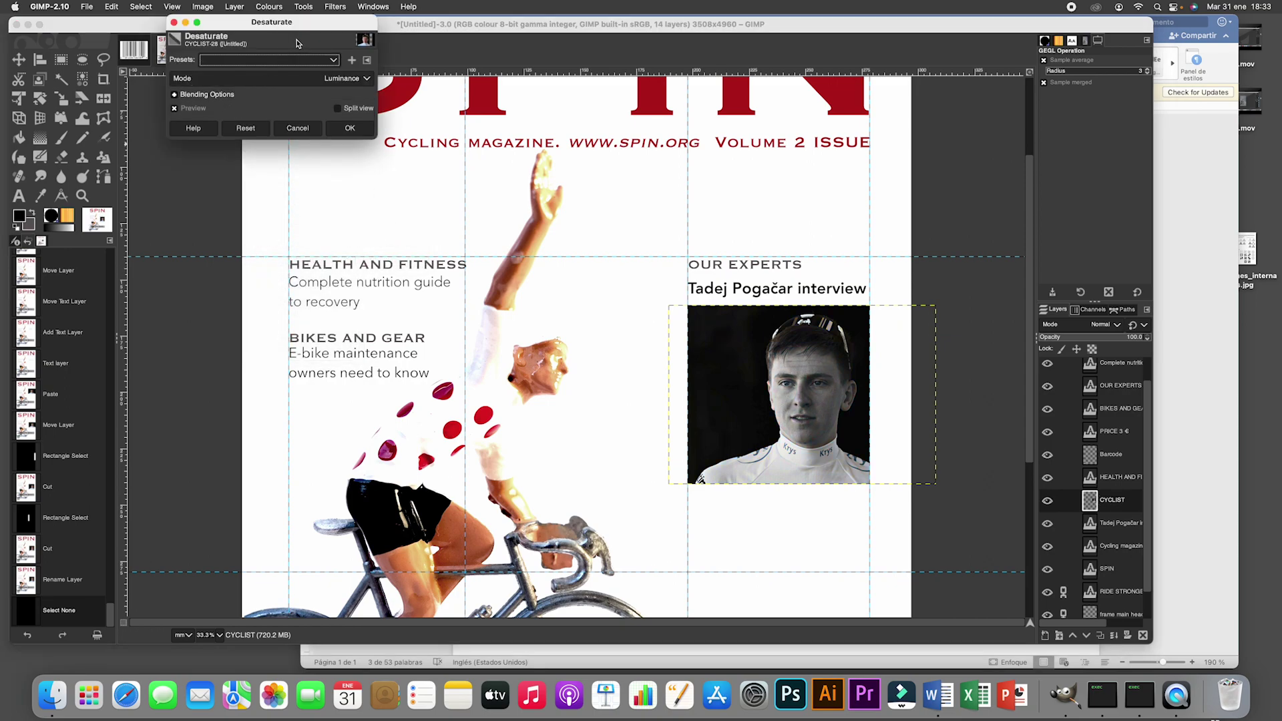
pyautogui.click(350, 128)
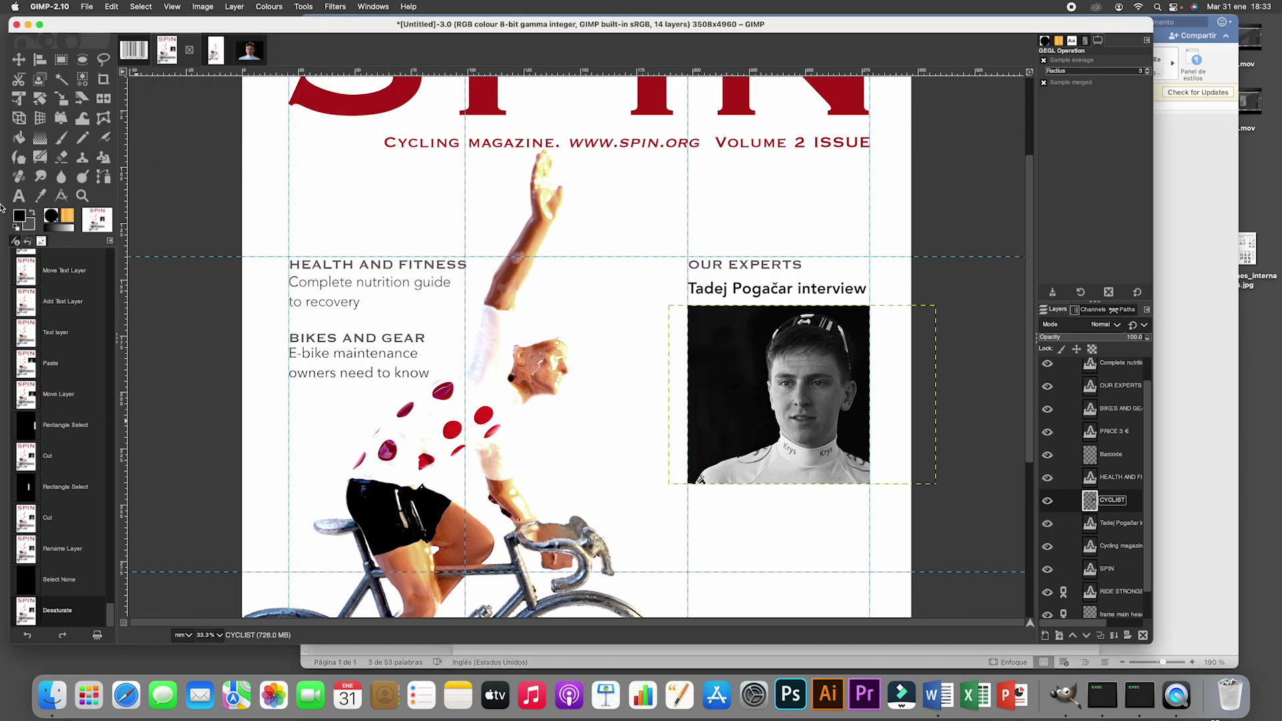
# Move the black-and-white portrait straight down the cover, away from the interview text
pyautogui.click(83, 196)
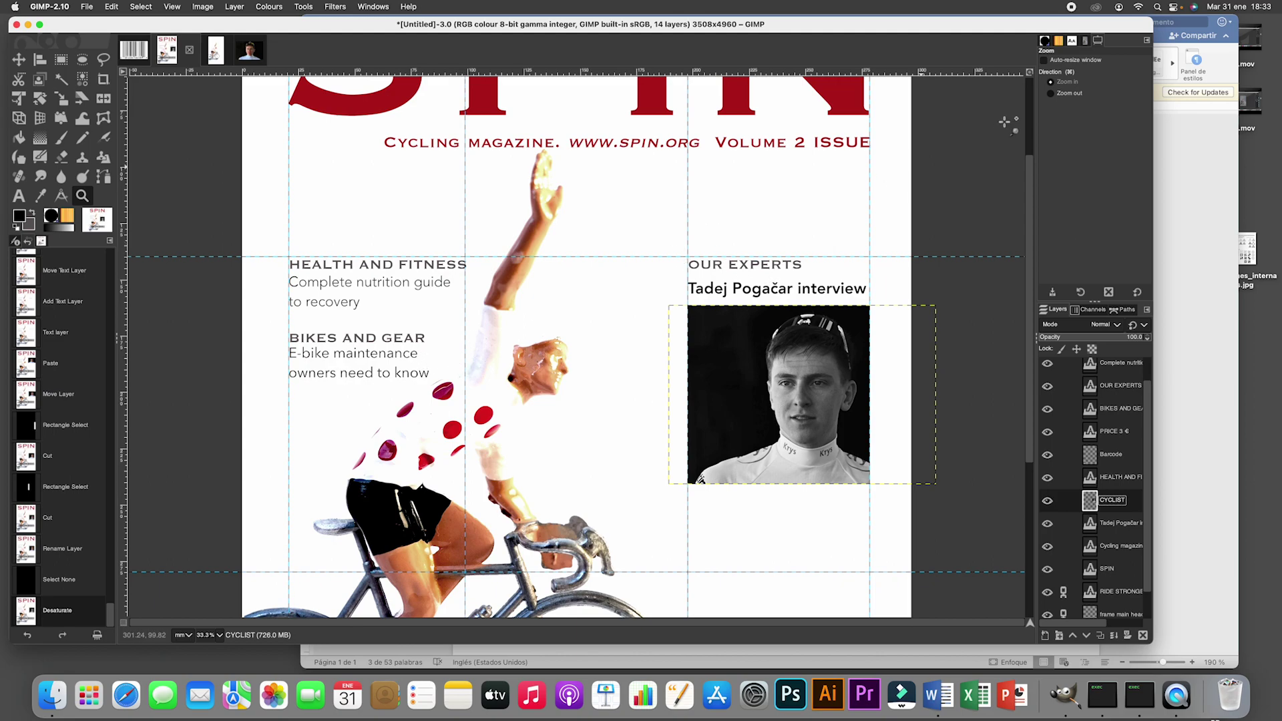
pyautogui.click(1050, 94)
pyautogui.click(671, 376)
pyautogui.click(668, 376)
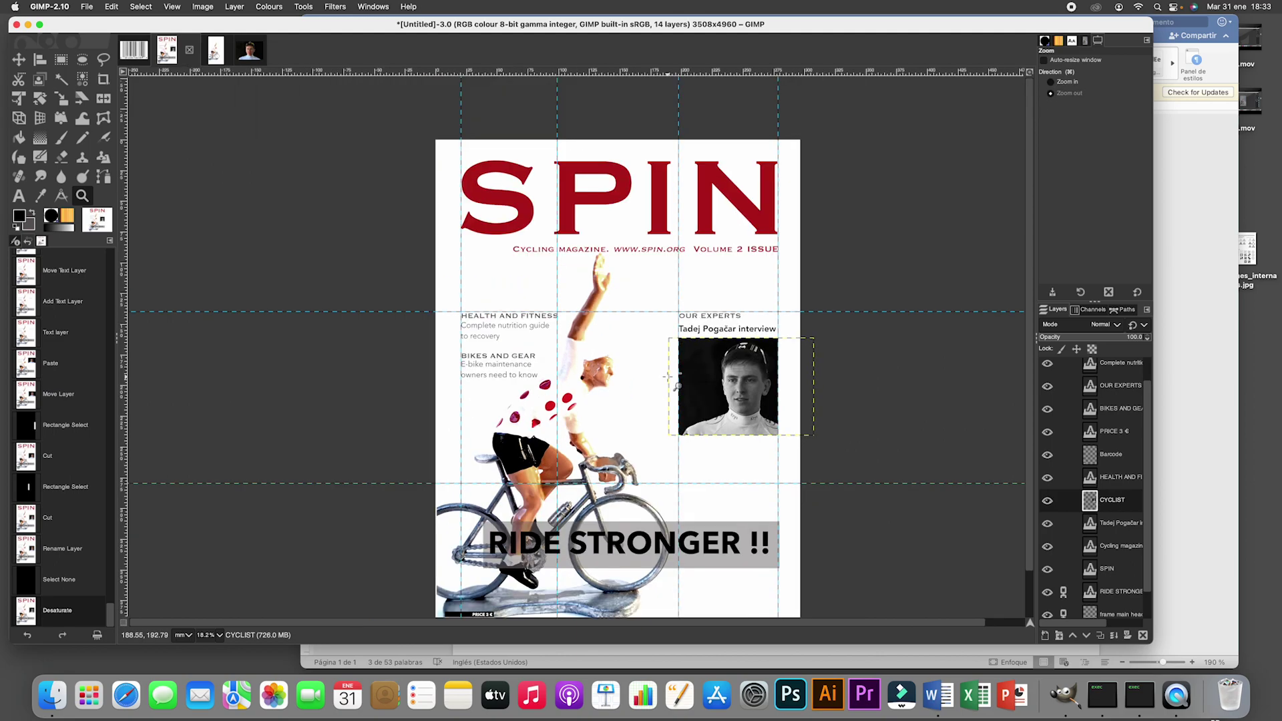
pyautogui.click(667, 376)
pyautogui.press('m')
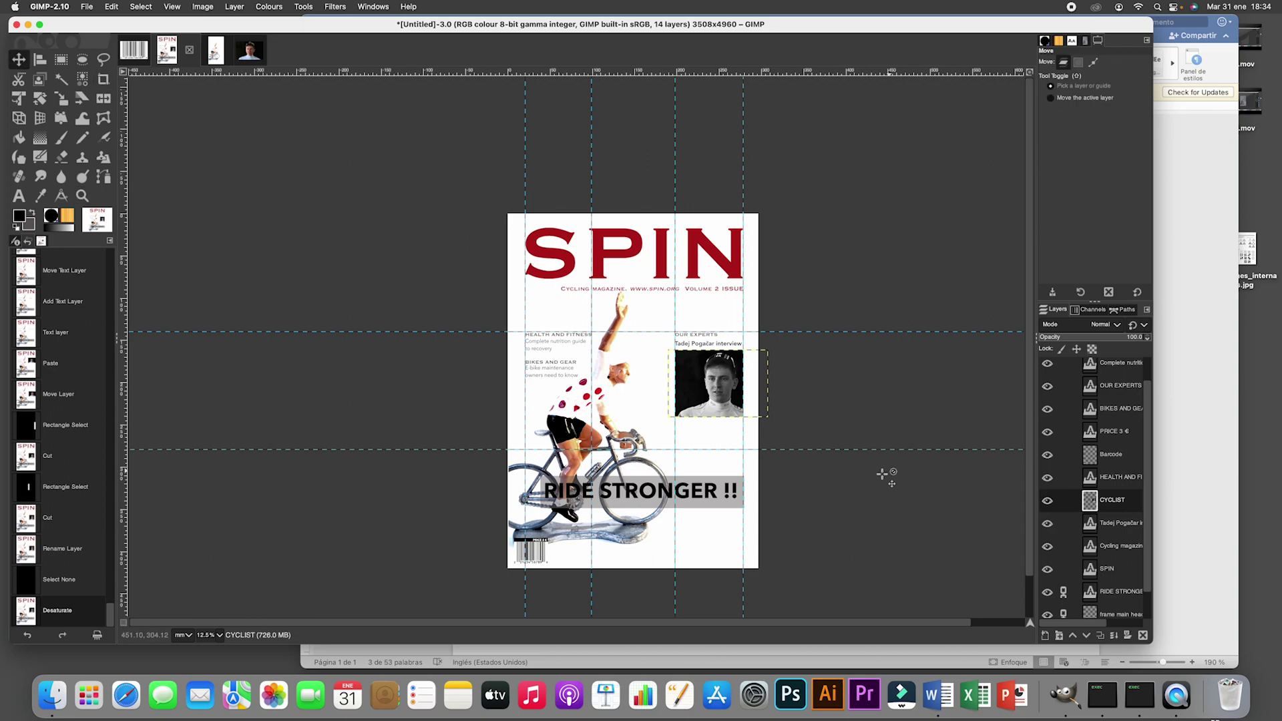
pyautogui.moveTo(718, 390); pyautogui.dragTo(719, 439)
pyautogui.click(704, 354)
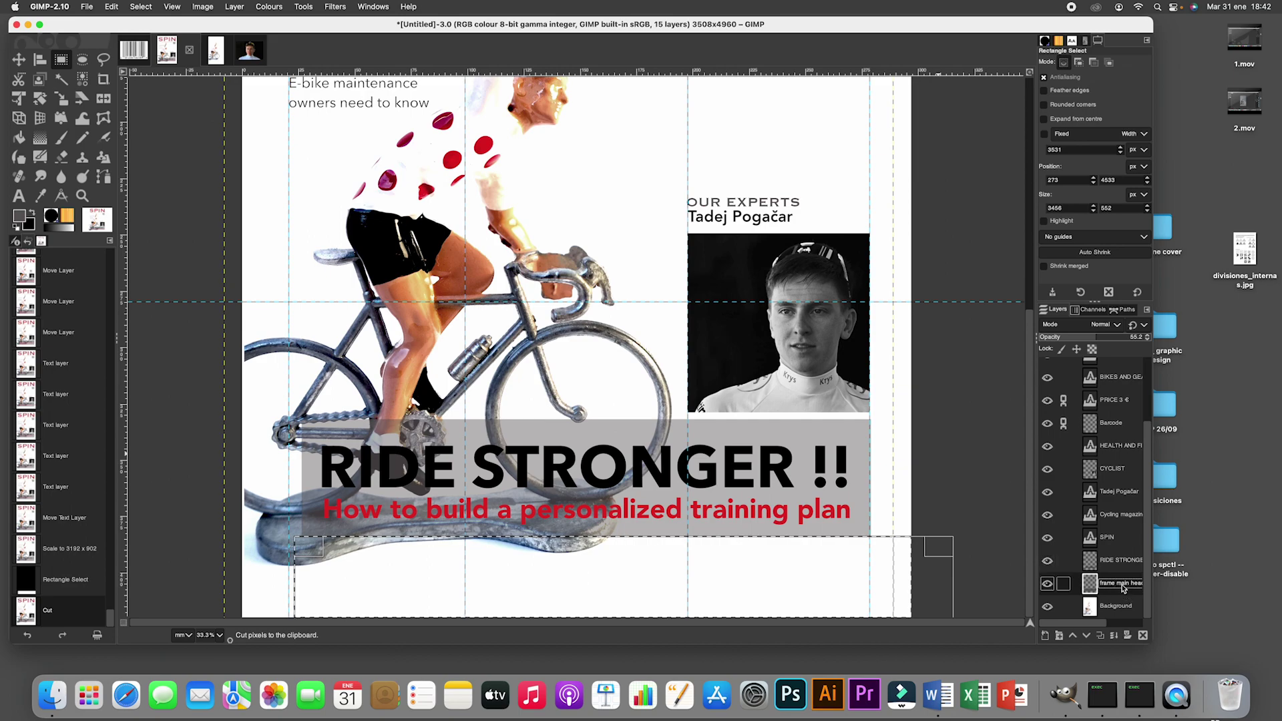
# Link the main headline frame, "RIDE STRONGER !!" and "How to build a personalized training plan" layers together
pyautogui.click(1064, 584)
pyautogui.click(1064, 561)
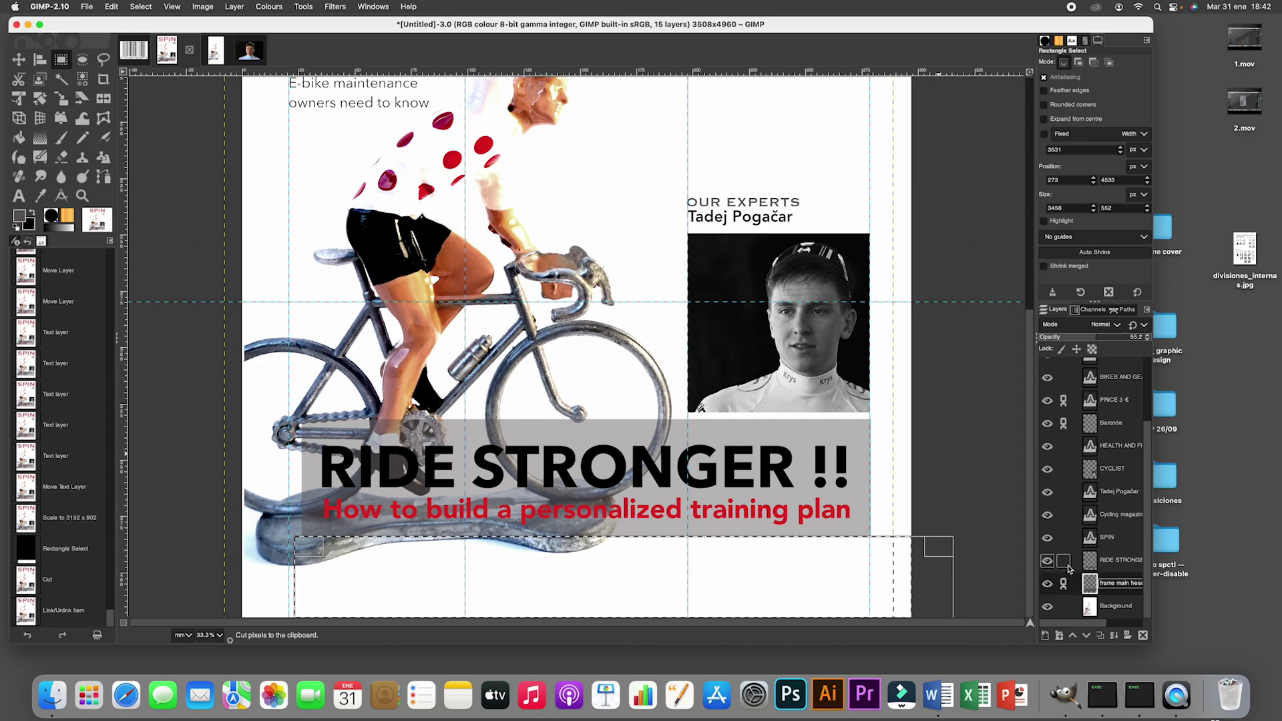
pyautogui.click(1119, 565)
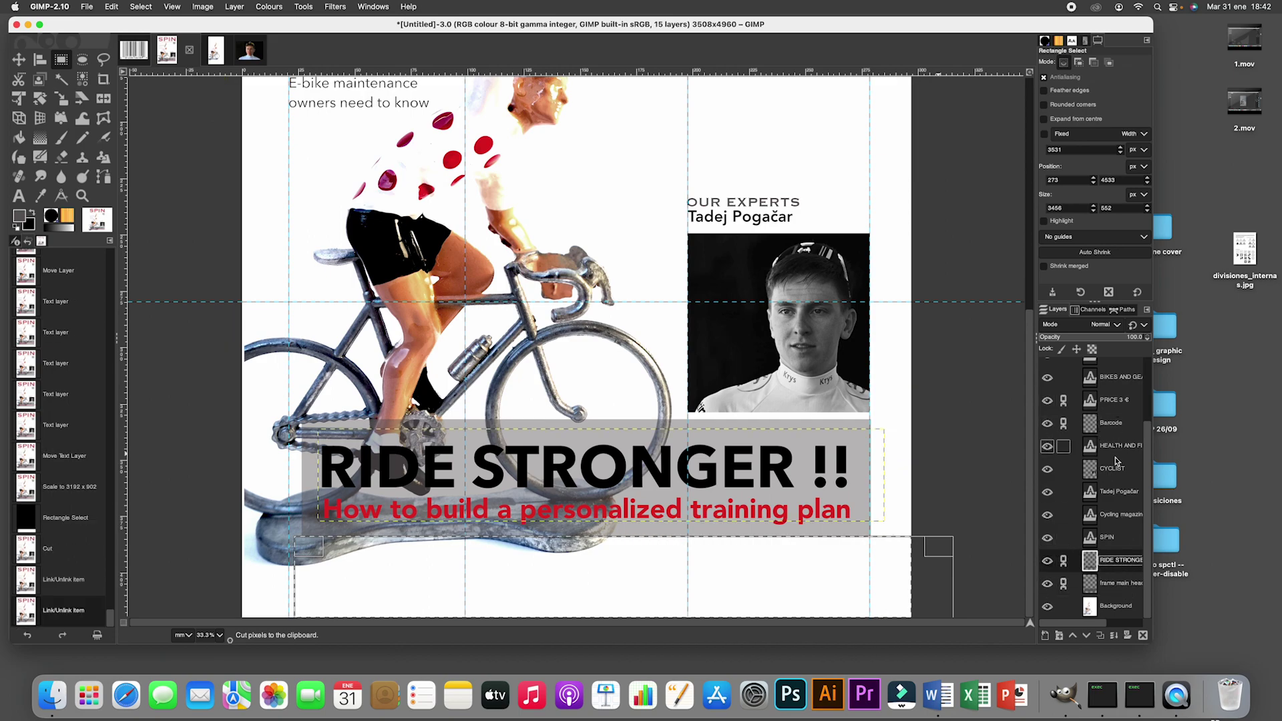
pyautogui.scroll(3, 1135, 508)
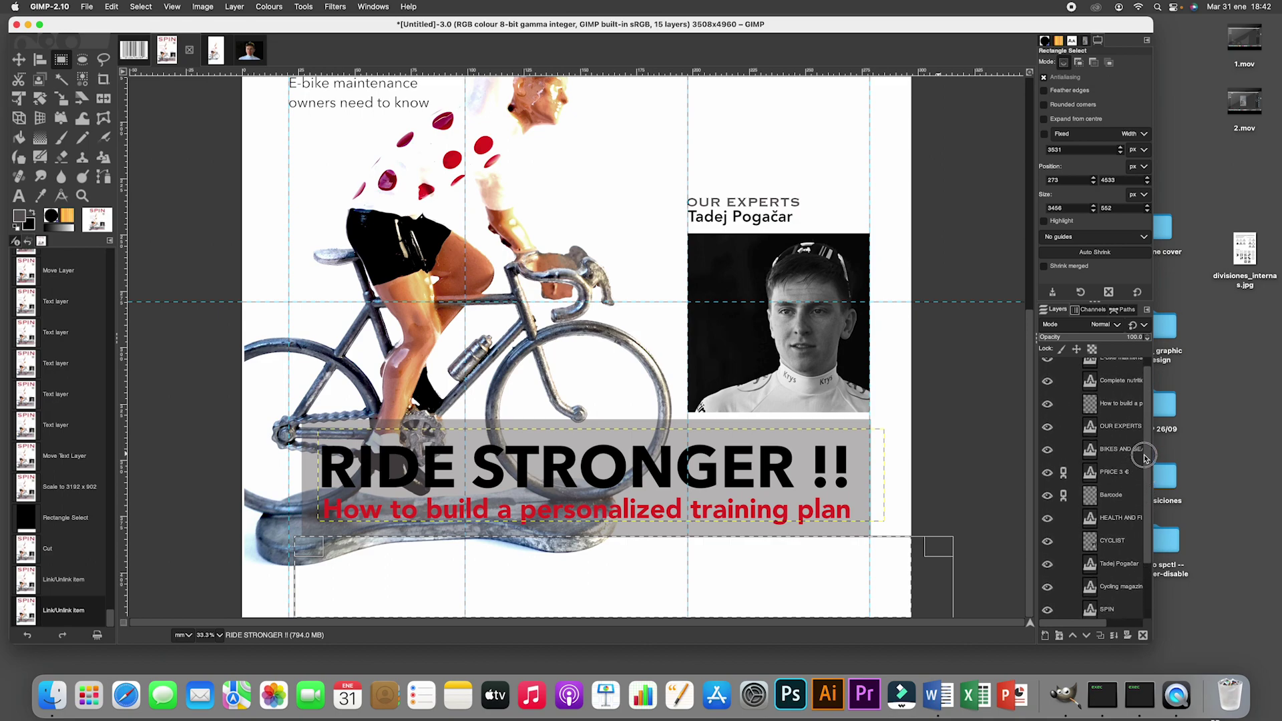
pyautogui.click(1064, 404)
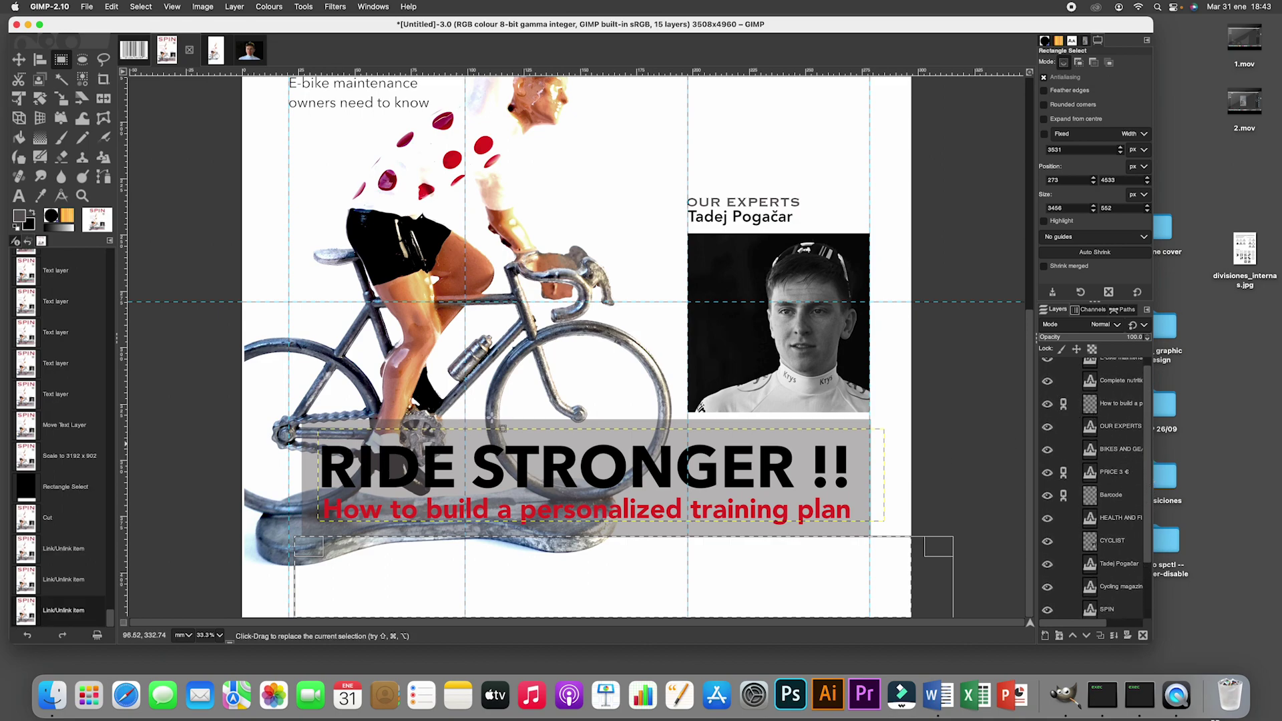
# Move the linked headline block down towards the lower edge of the cover, over the bicycle's base
pyautogui.press('m')
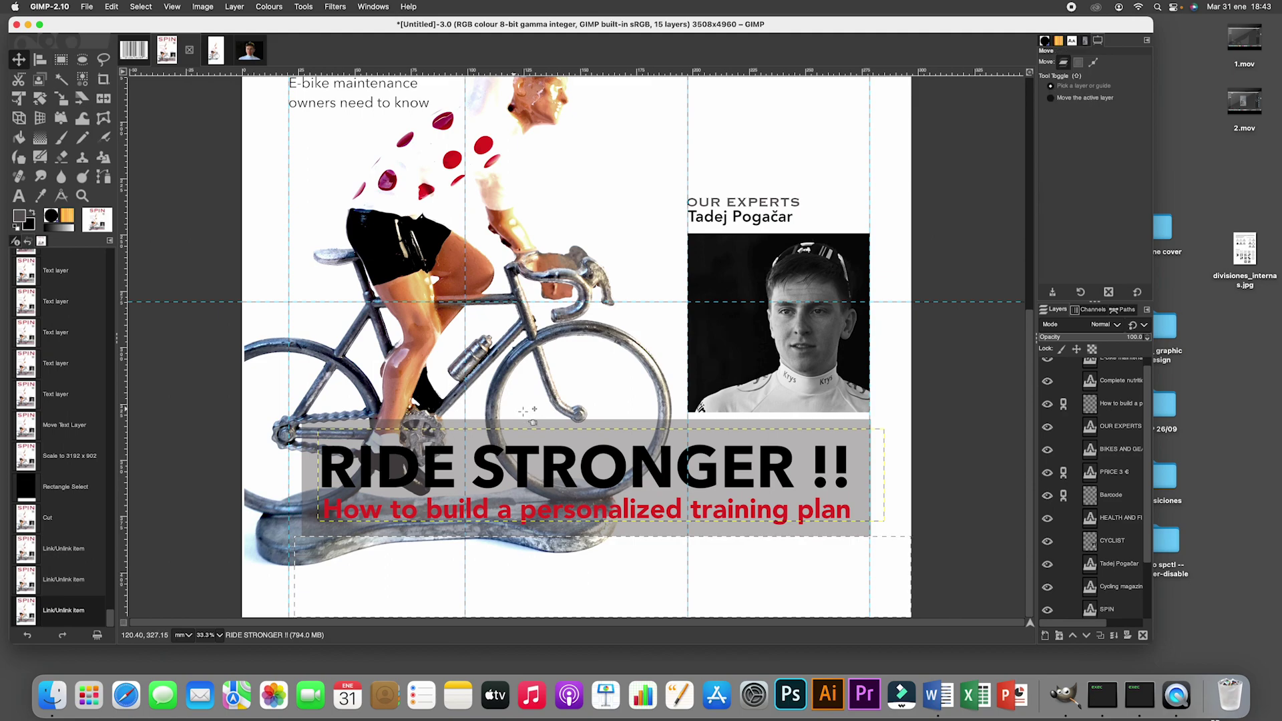
pyautogui.moveTo(537, 426); pyautogui.dragTo(531, 475)
pyautogui.click(82, 196)
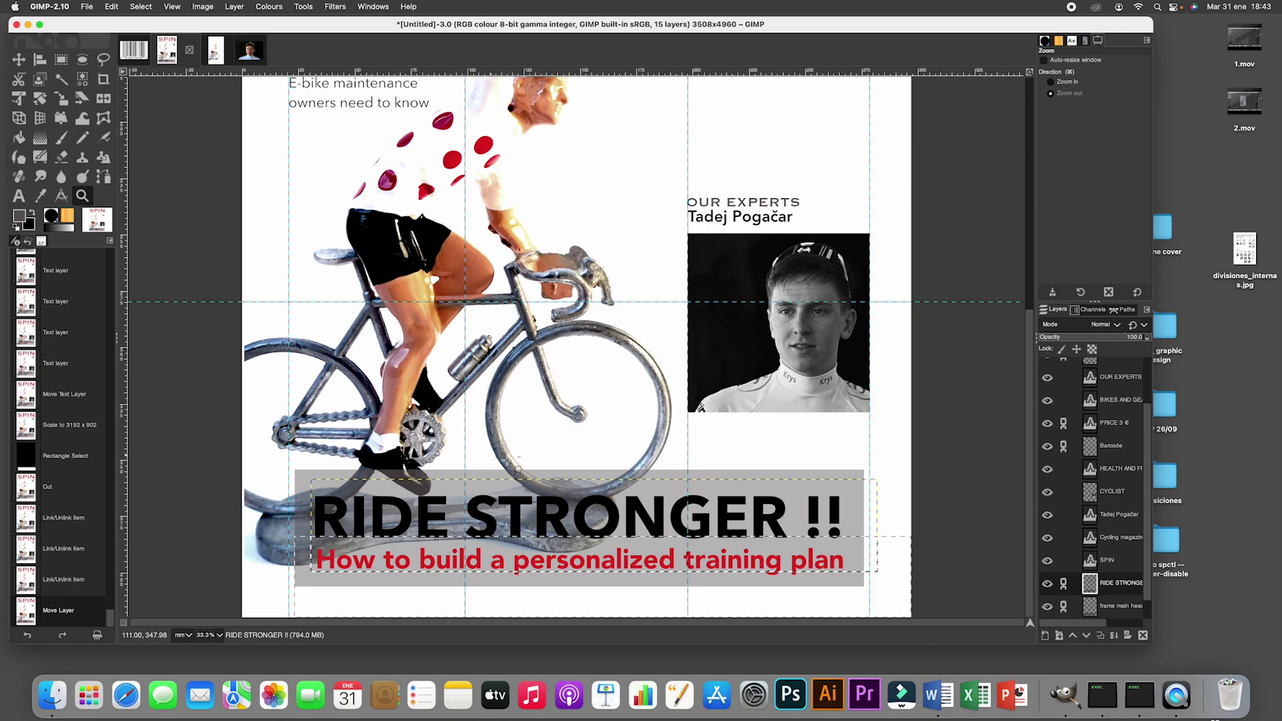
pyautogui.click(542, 445)
pyautogui.click(542, 445)
pyautogui.click(565, 446)
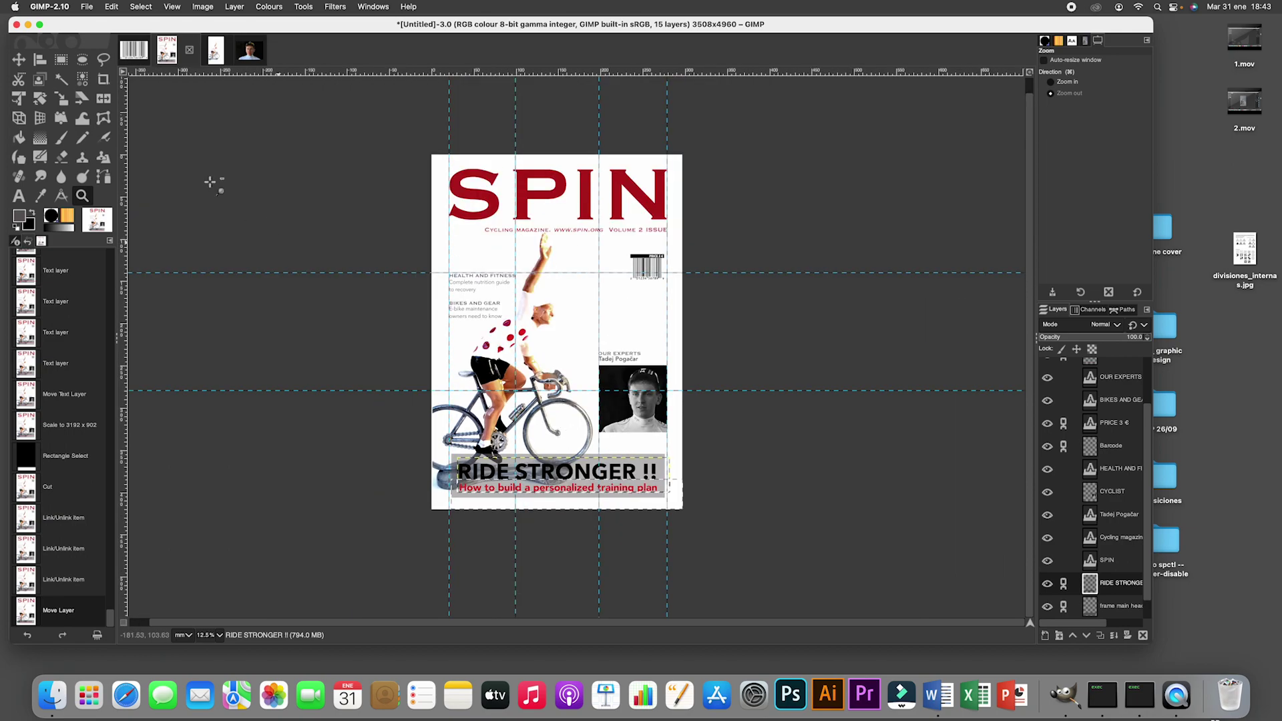
# Clear the active selection on the magazine cover image
pyautogui.click(151, 8)
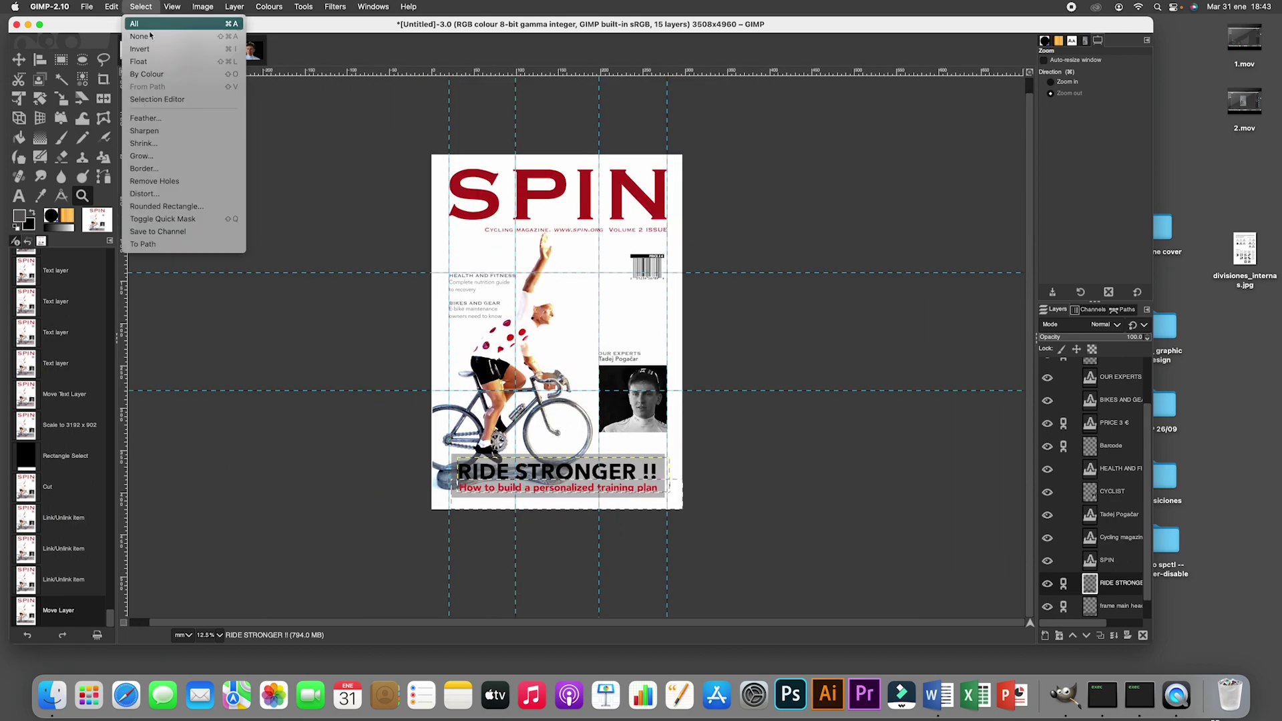
pyautogui.click(144, 38)
pyautogui.click(399, 253)
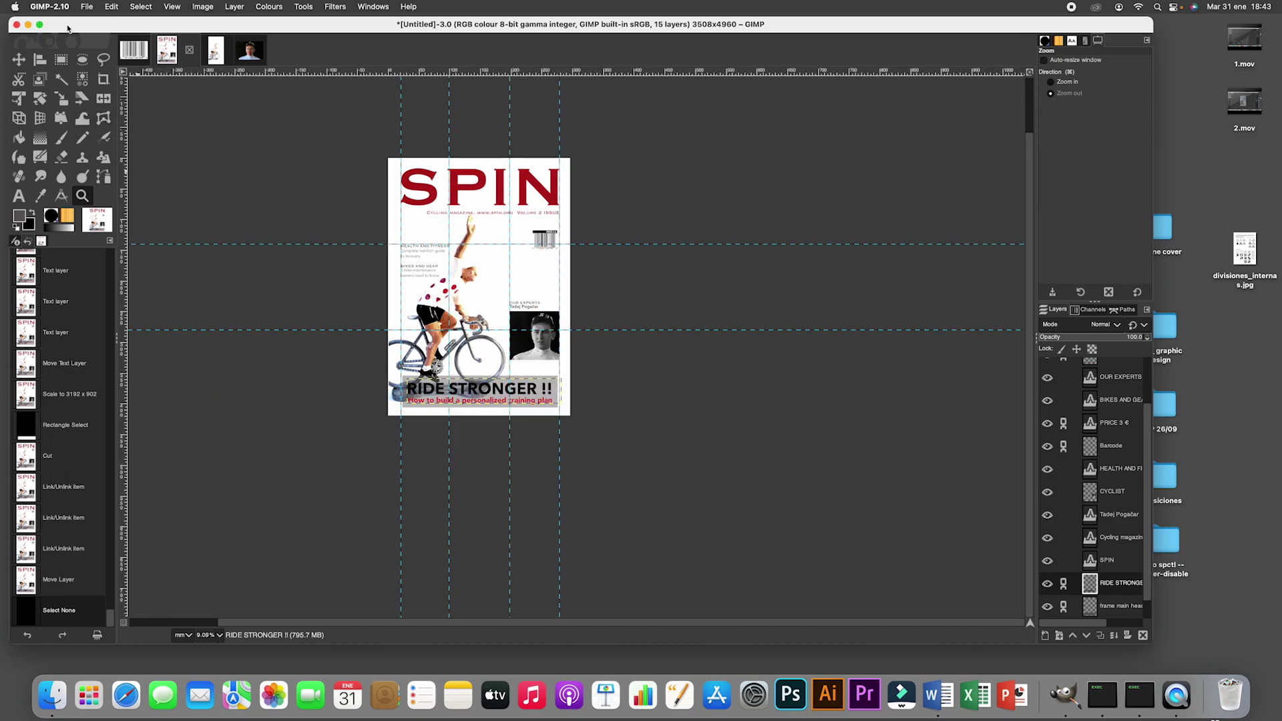
# Save the project as "MAGAZINE_COVER DESIGN.xcf" in the "magazine cover" folder on the desktop
pyautogui.click(87, 8)
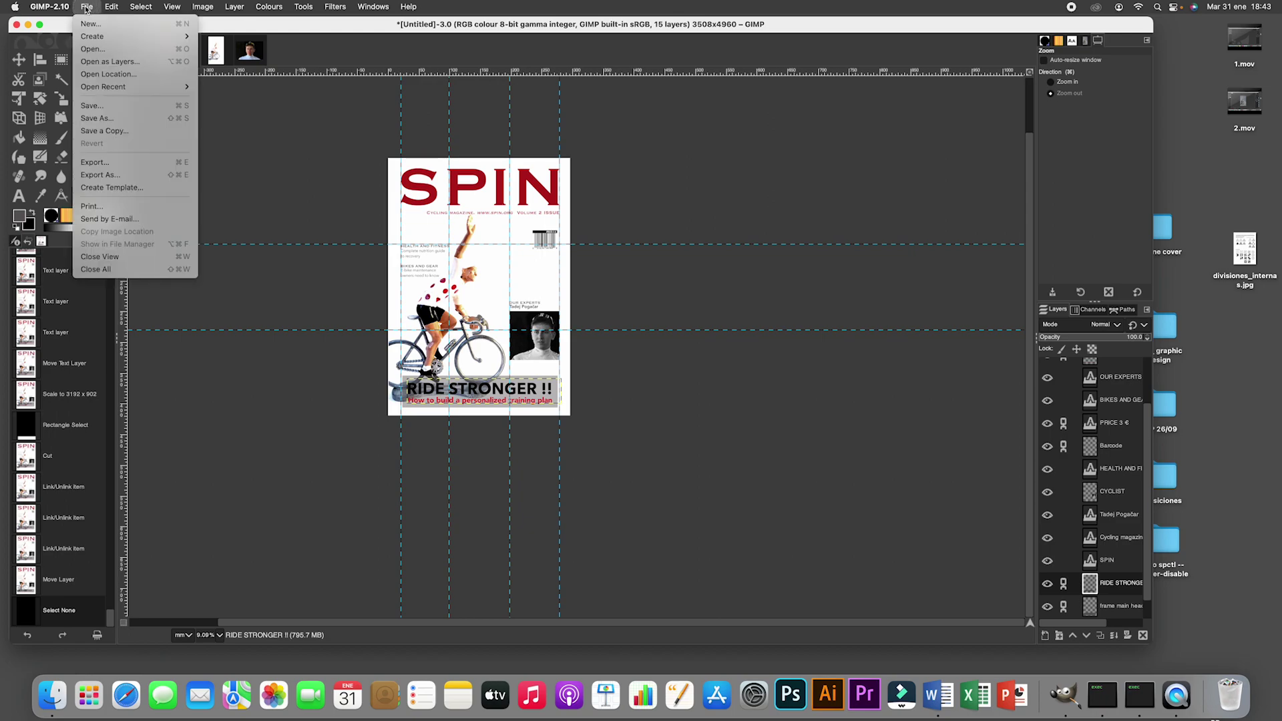
pyautogui.click(86, 107)
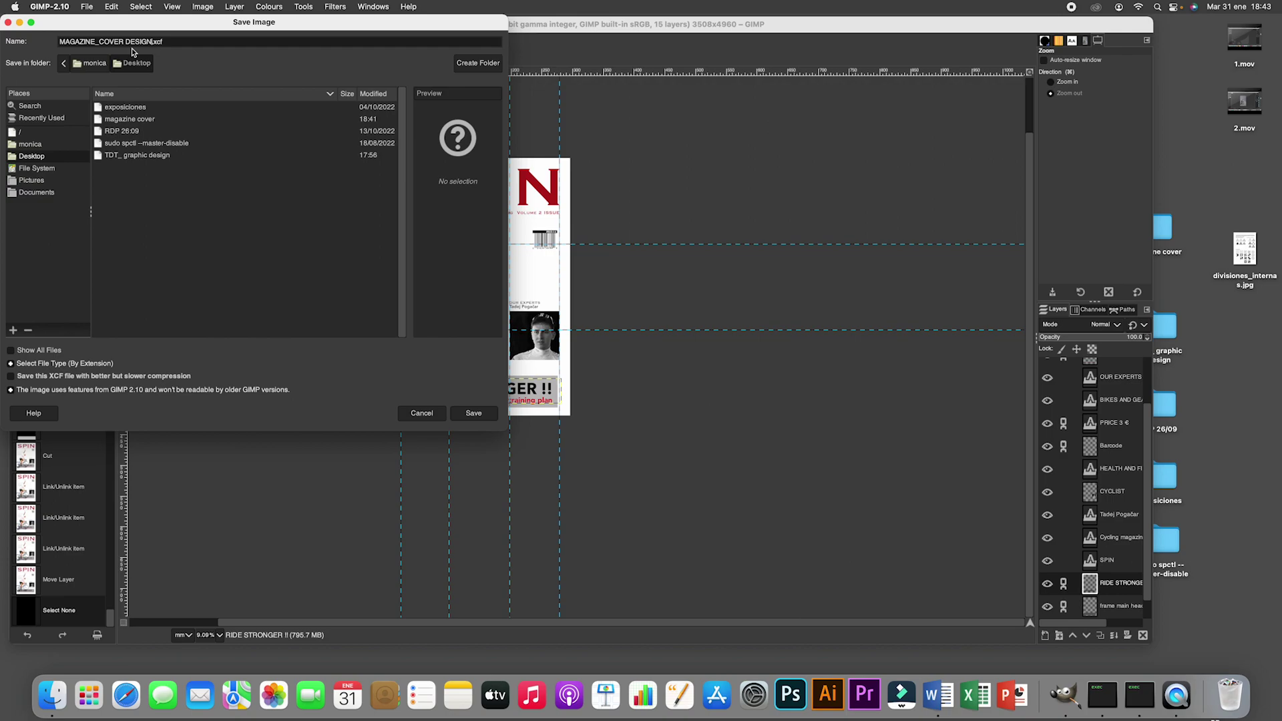
pyautogui.doubleClick(121, 123)
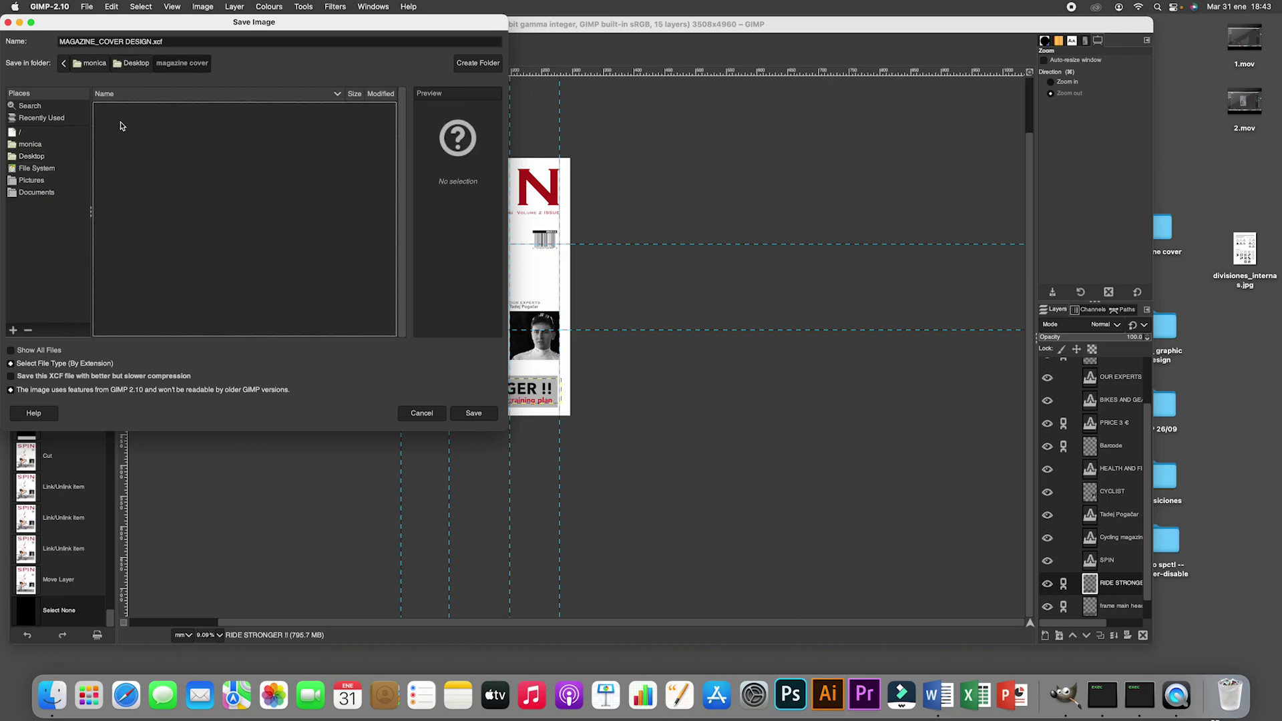
pyautogui.click(476, 414)
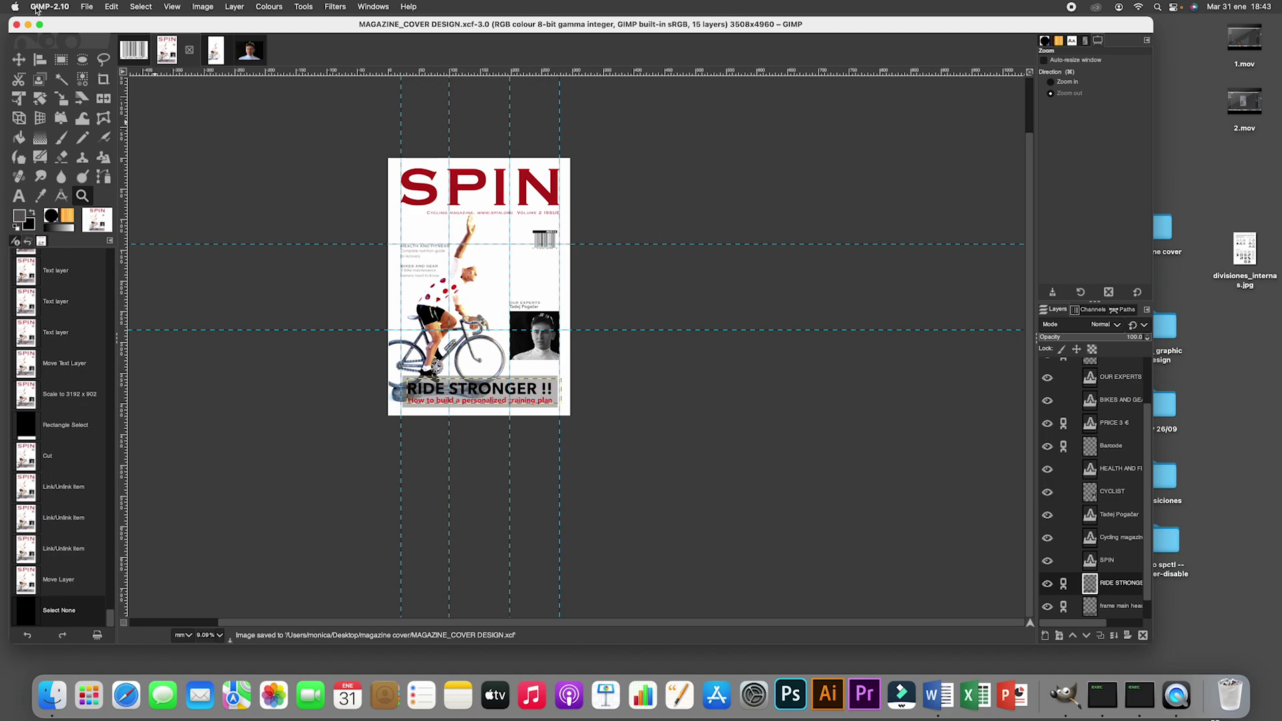
# Export the cover in Portable Document Format as "MAGAZINE_COVER DESIGN.pdf" in the "magazine cover" folder, replacing the existing file and keeping the default PDF options
pyautogui.click(87, 8)
pyautogui.click(114, 177)
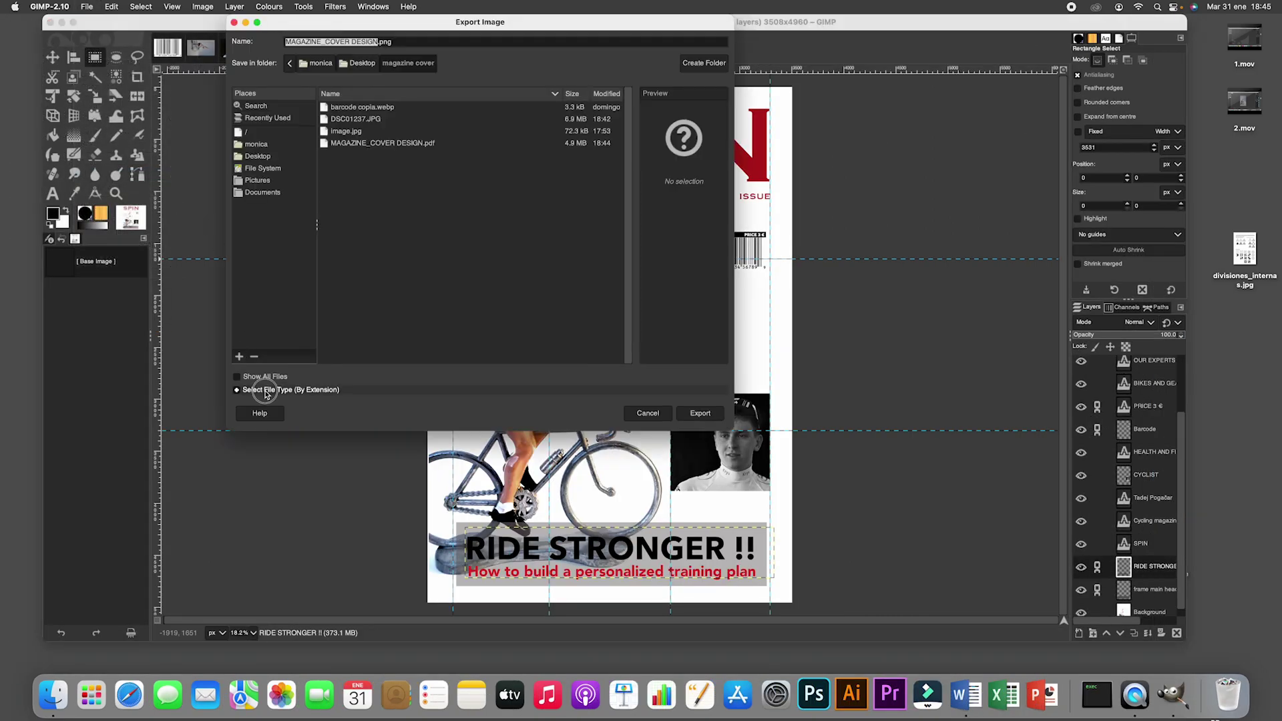
pyautogui.click(265, 390)
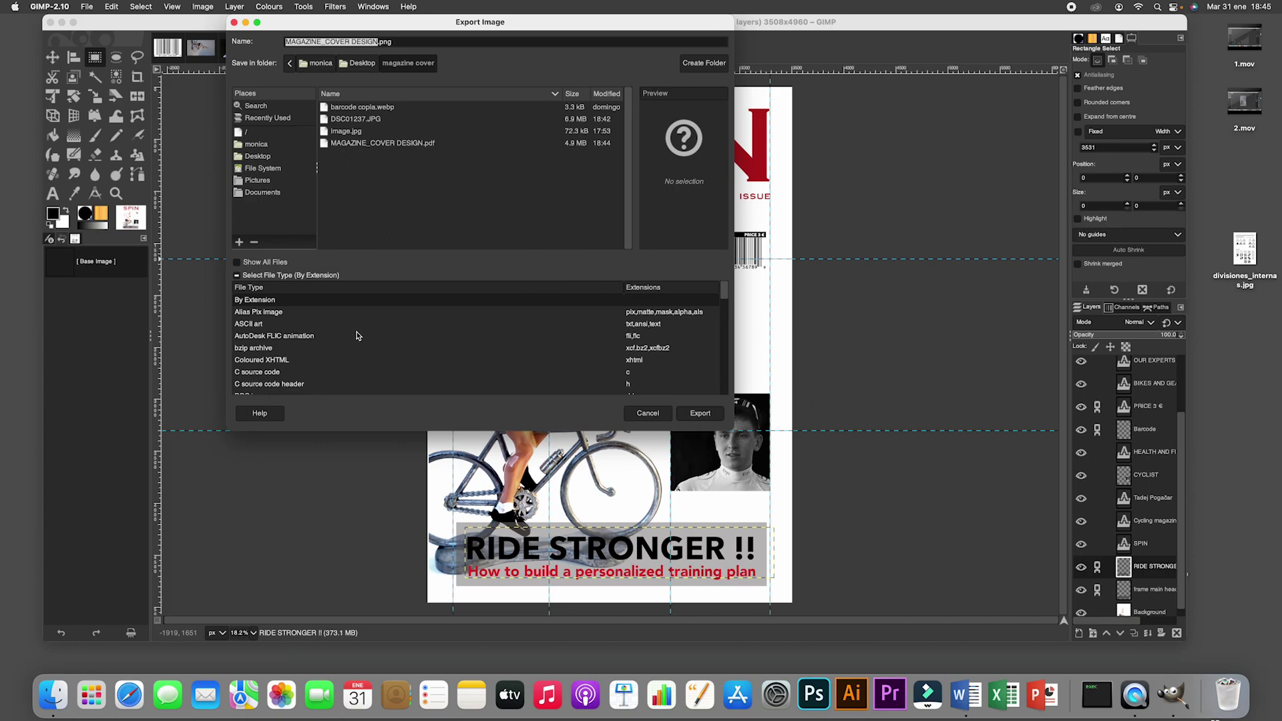
pyautogui.scroll(-10, 357, 335)
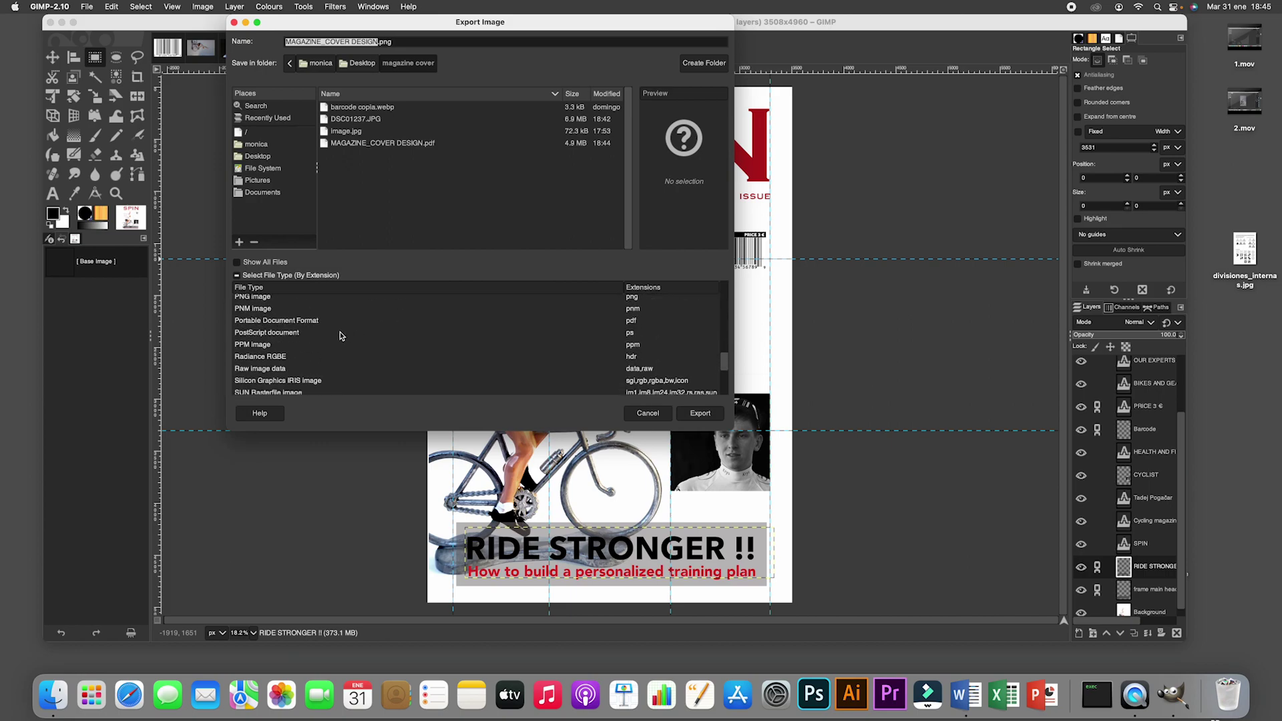
pyautogui.click(260, 322)
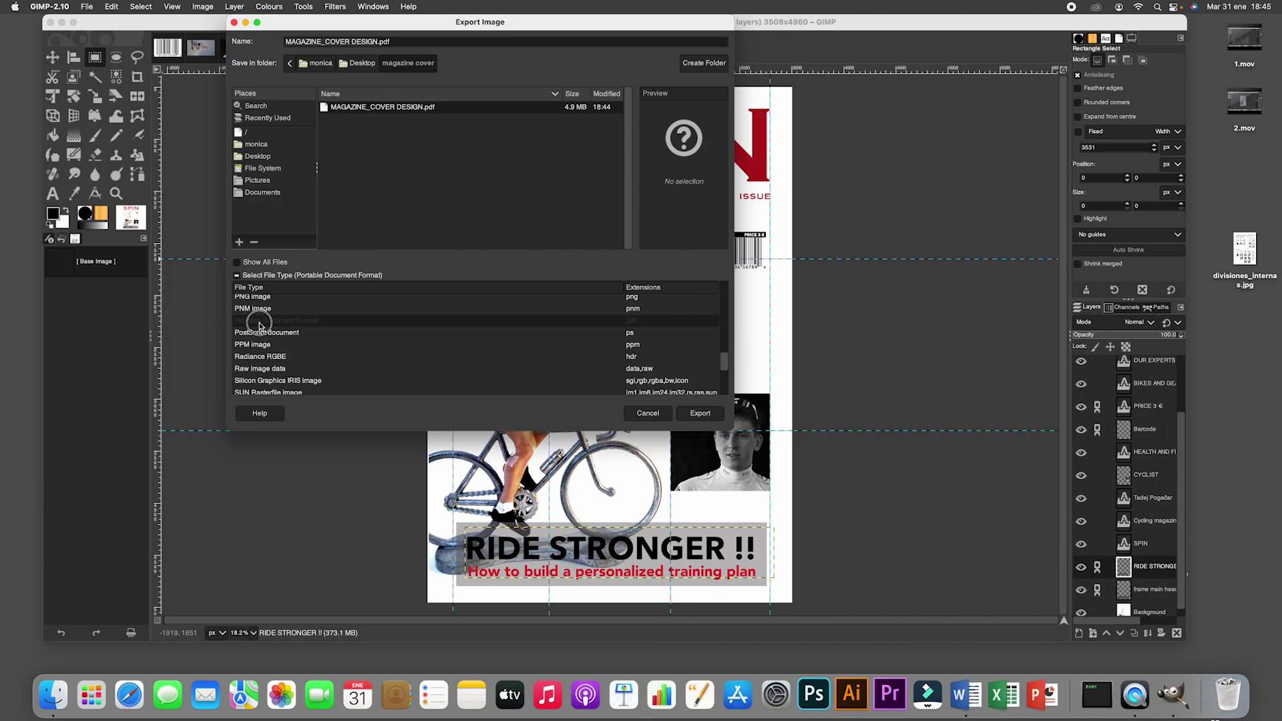
pyautogui.click(700, 417)
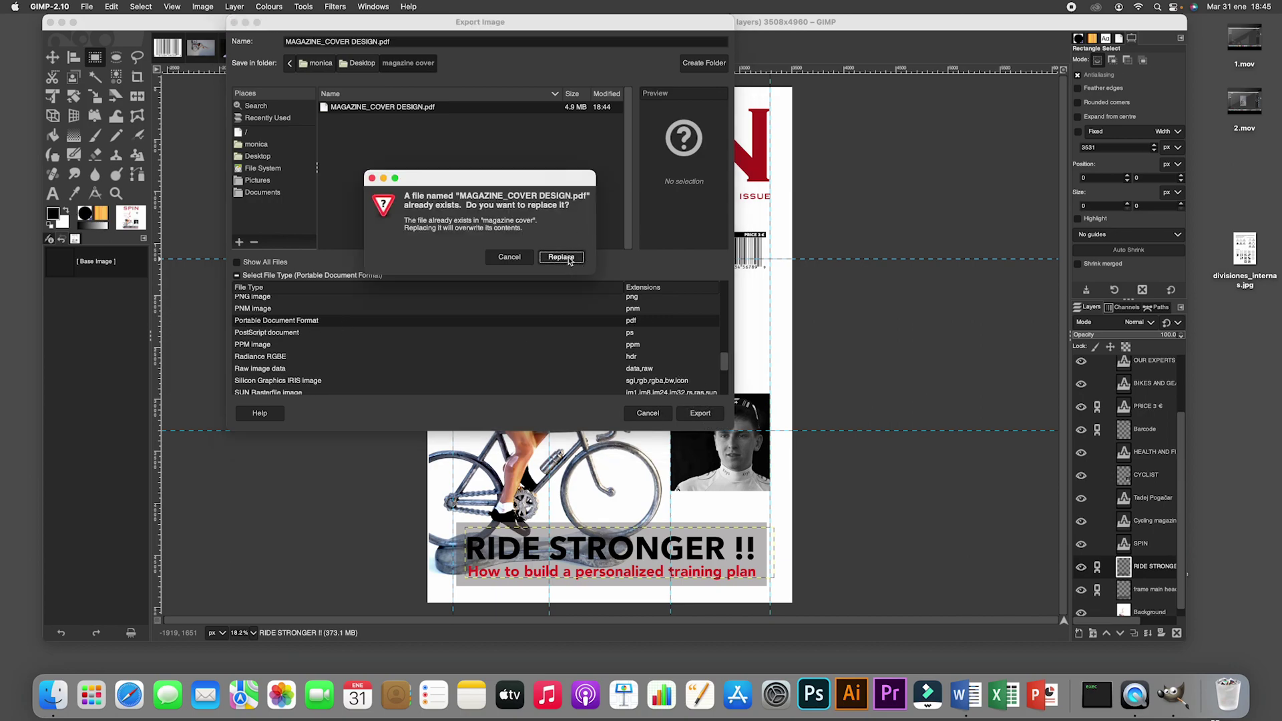
pyautogui.click(569, 259)
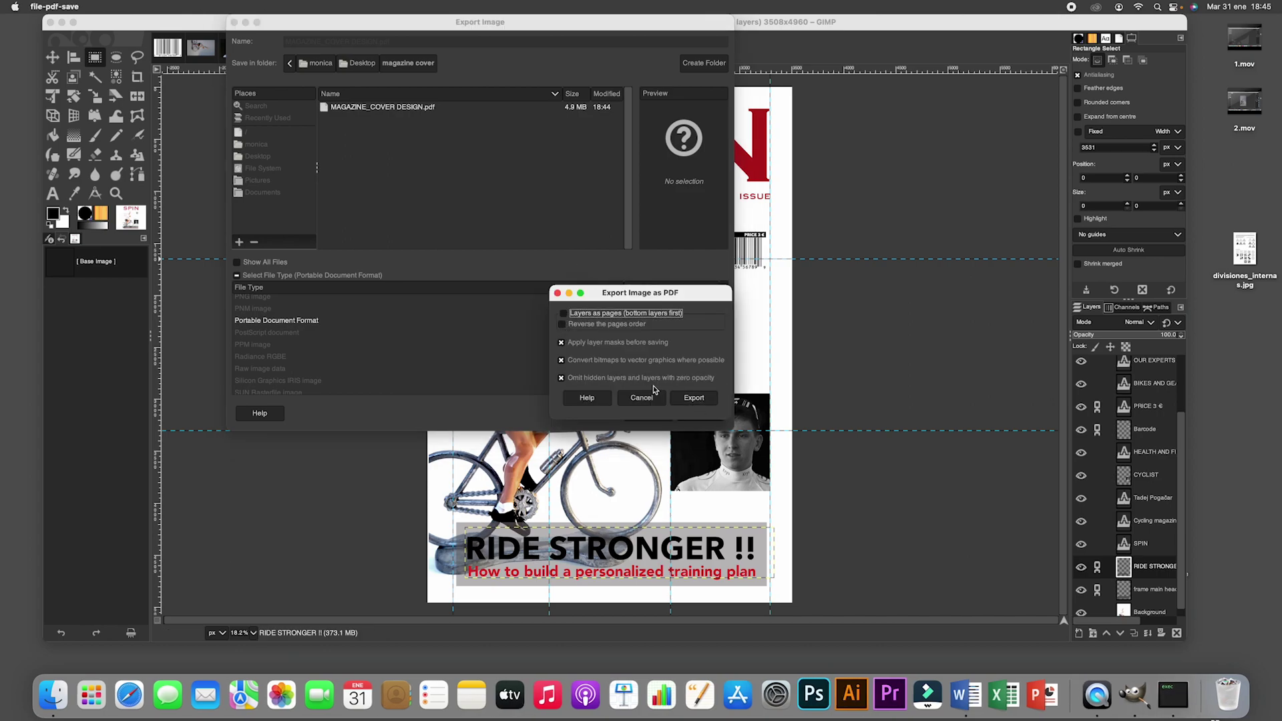
pyautogui.click(708, 402)
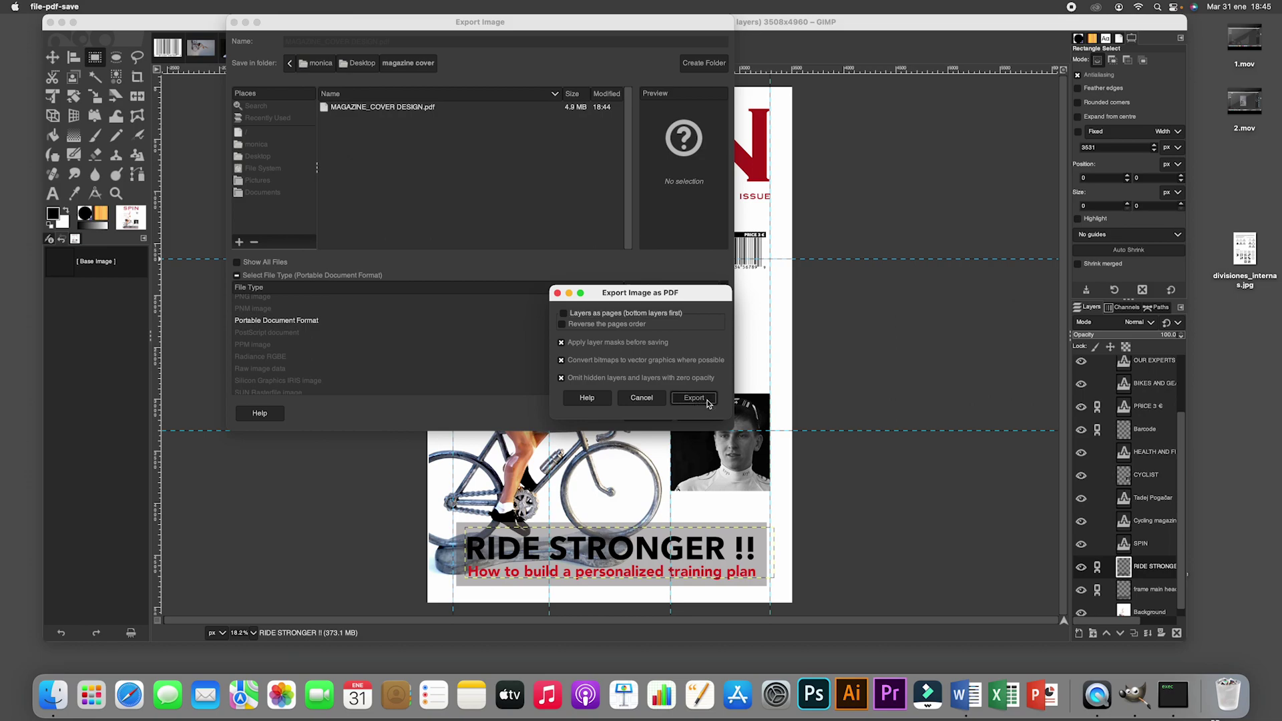
pyautogui.click(695, 398)
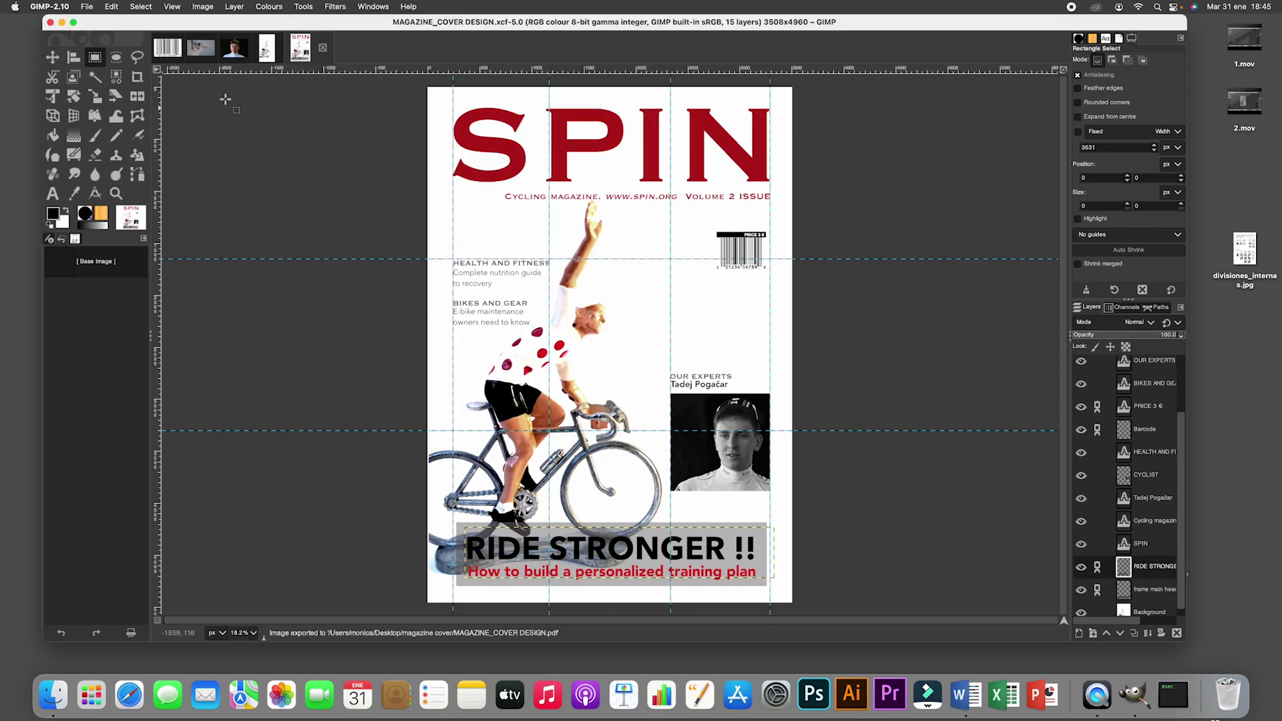
# Open "MAGAZINE_COVER DESIGN.pdf" from the desktop's "magazine cover" folder in Acrobat Reader, review the exported page and close it
pyautogui.click(62, 23)
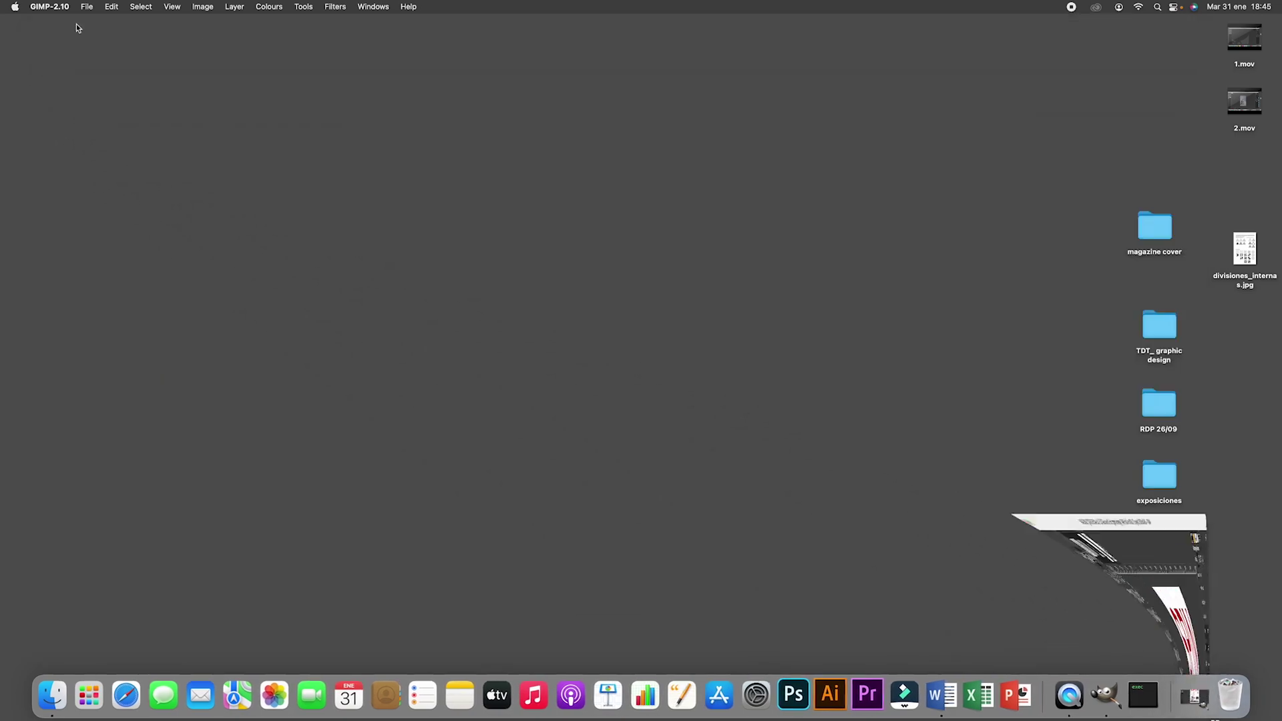
pyautogui.doubleClick(1149, 229)
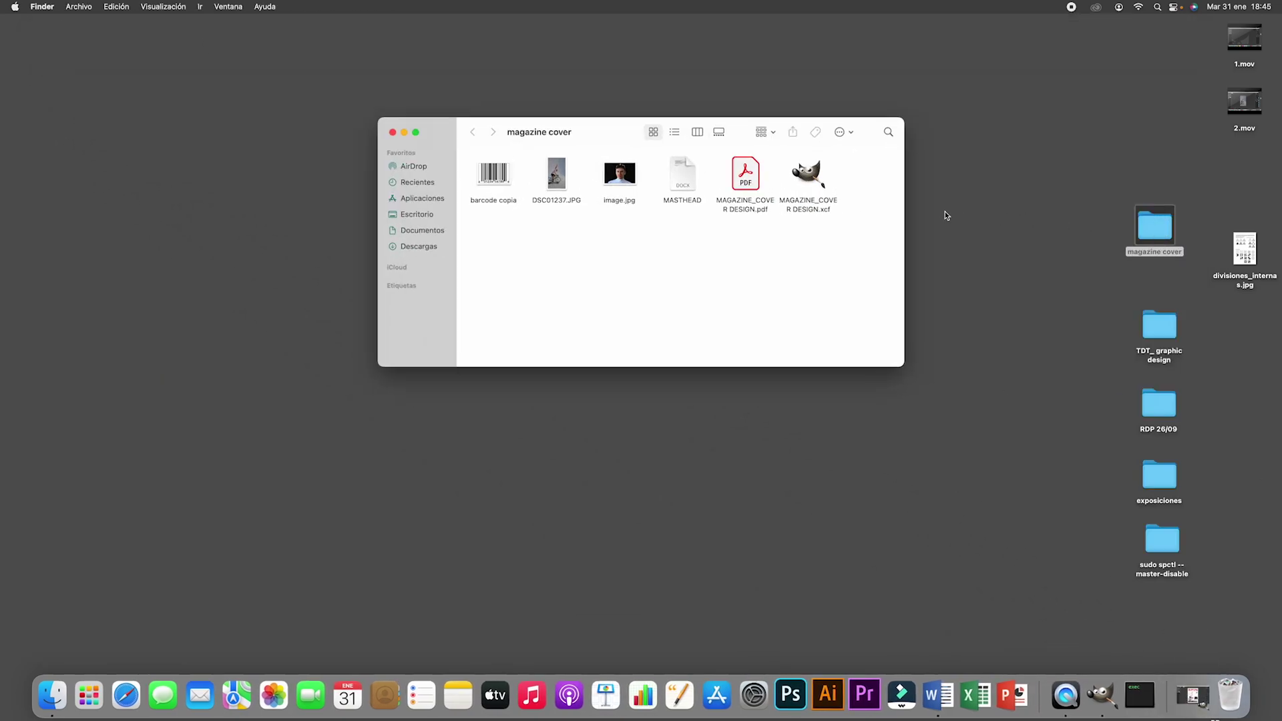
pyautogui.doubleClick(741, 167)
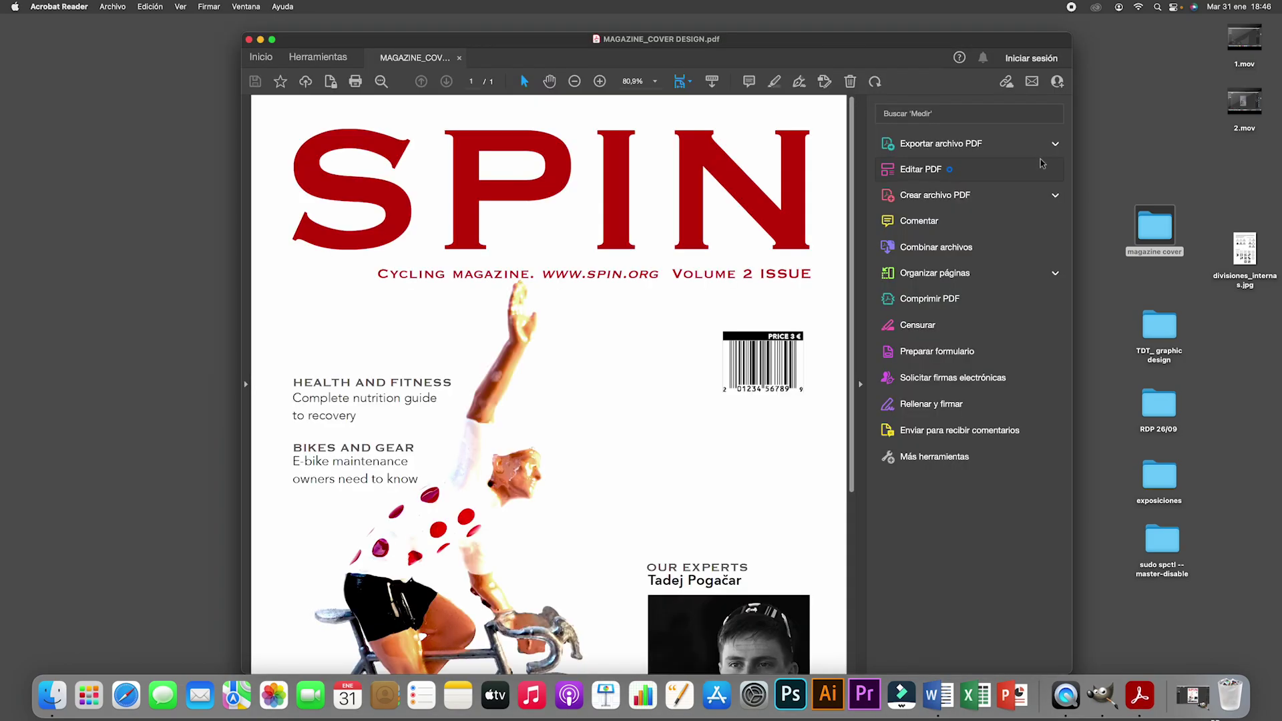
pyautogui.moveTo(850, 359); pyautogui.dragTo(850, 280)
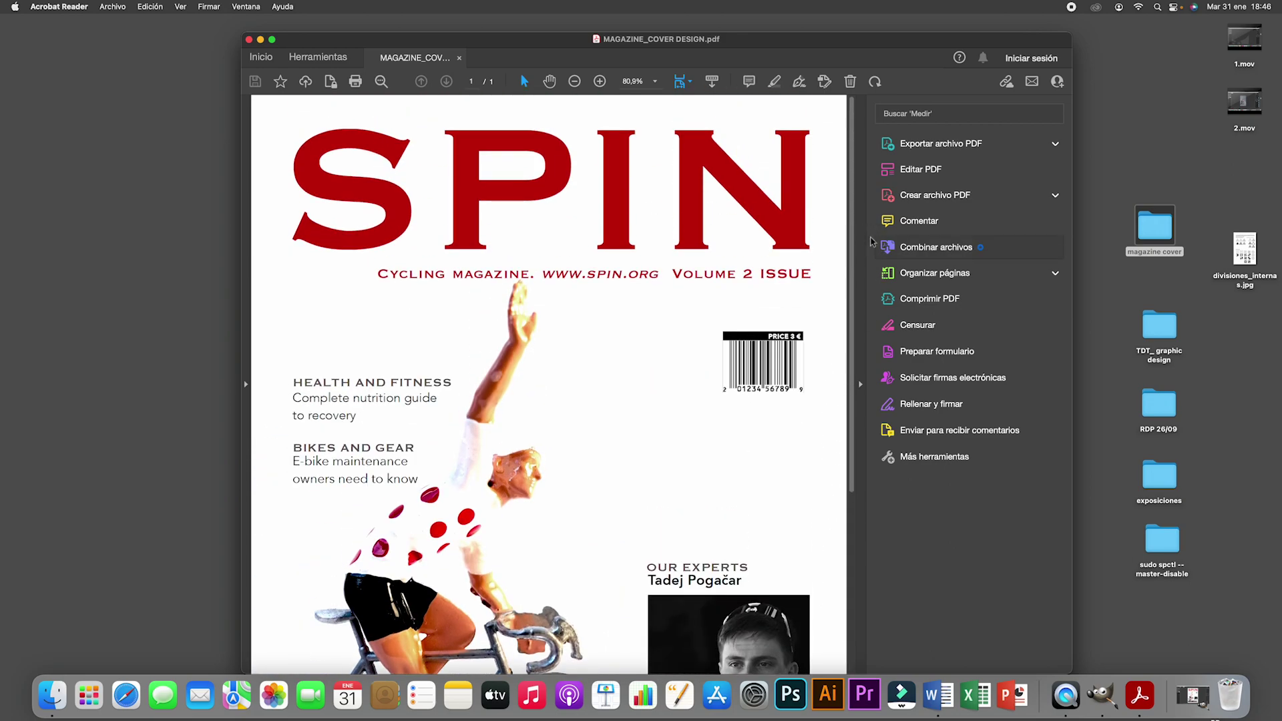
pyautogui.click(249, 40)
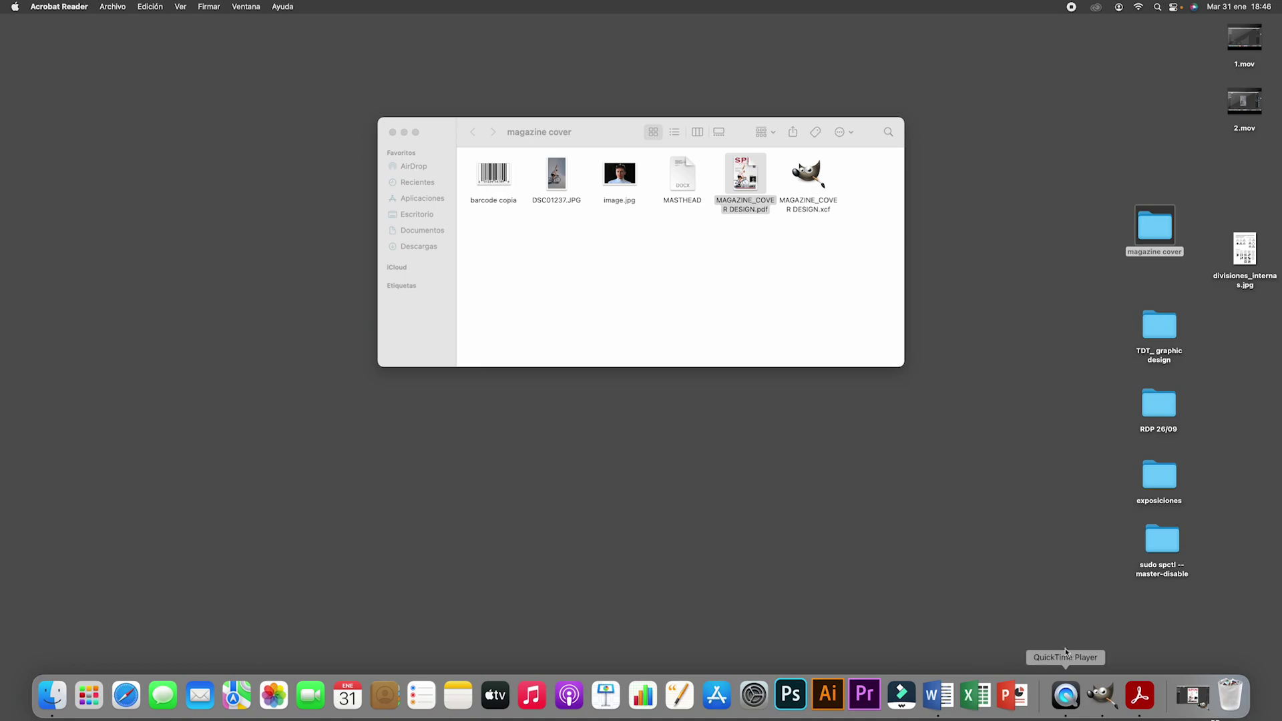